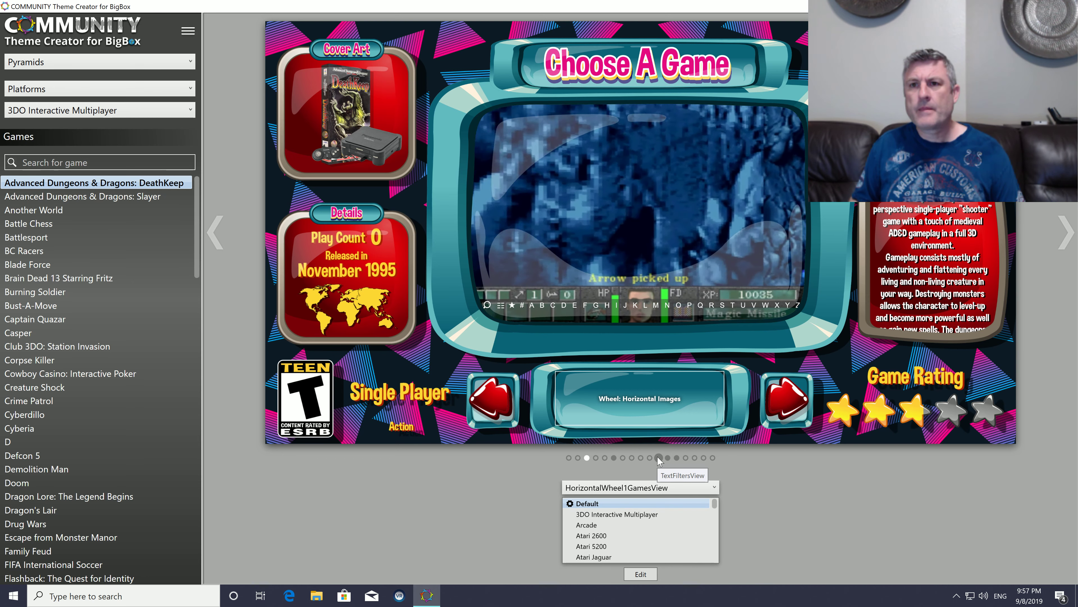
# Step: Open the Default layout of TextGamesView for editing
pyautogui.click(658, 458)
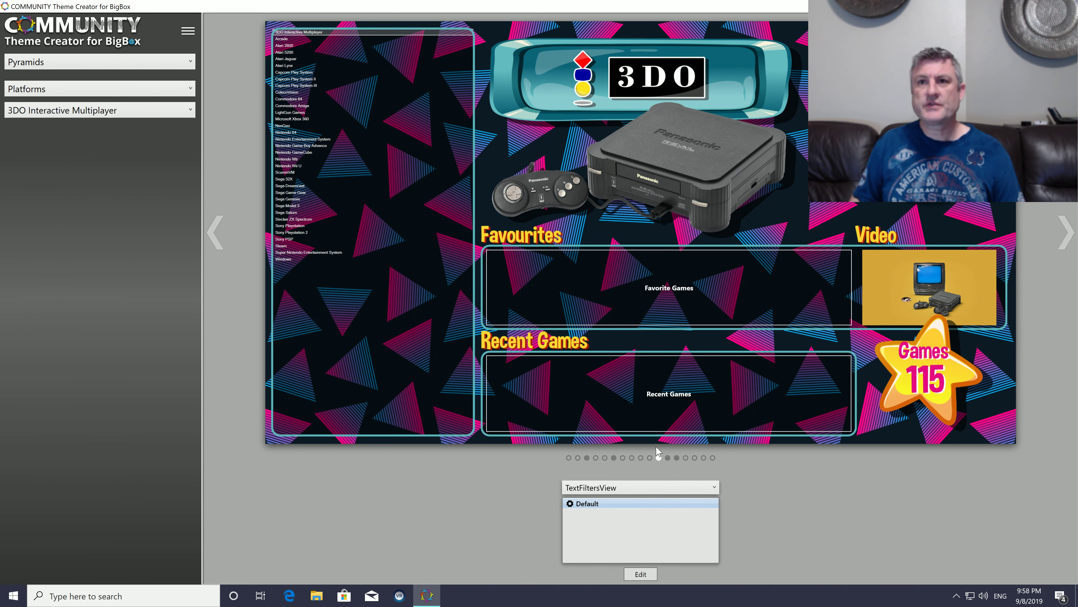
pyautogui.click(667, 458)
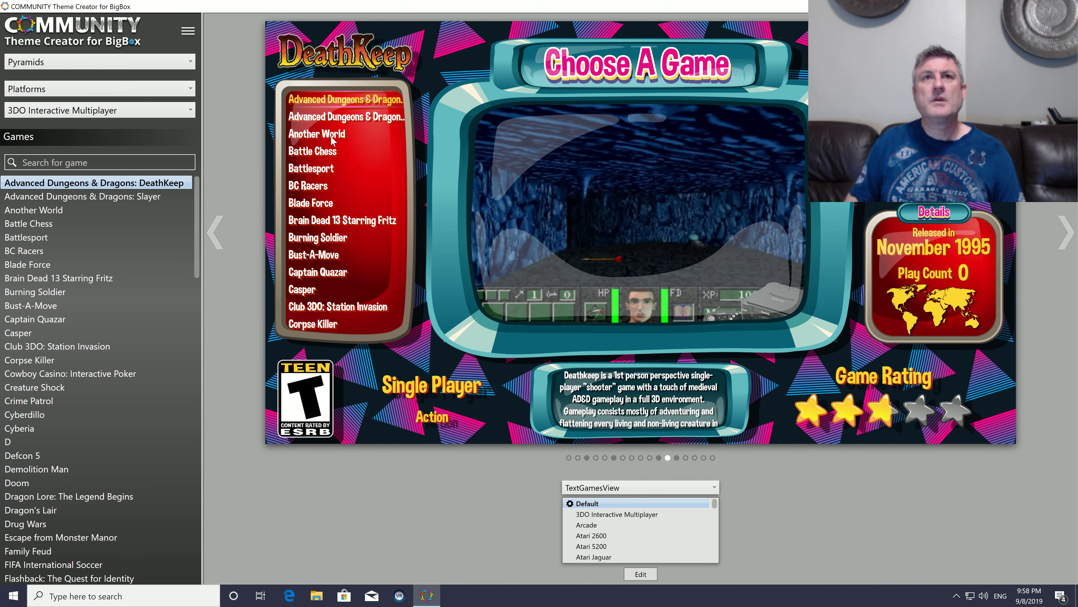
pyautogui.click(641, 573)
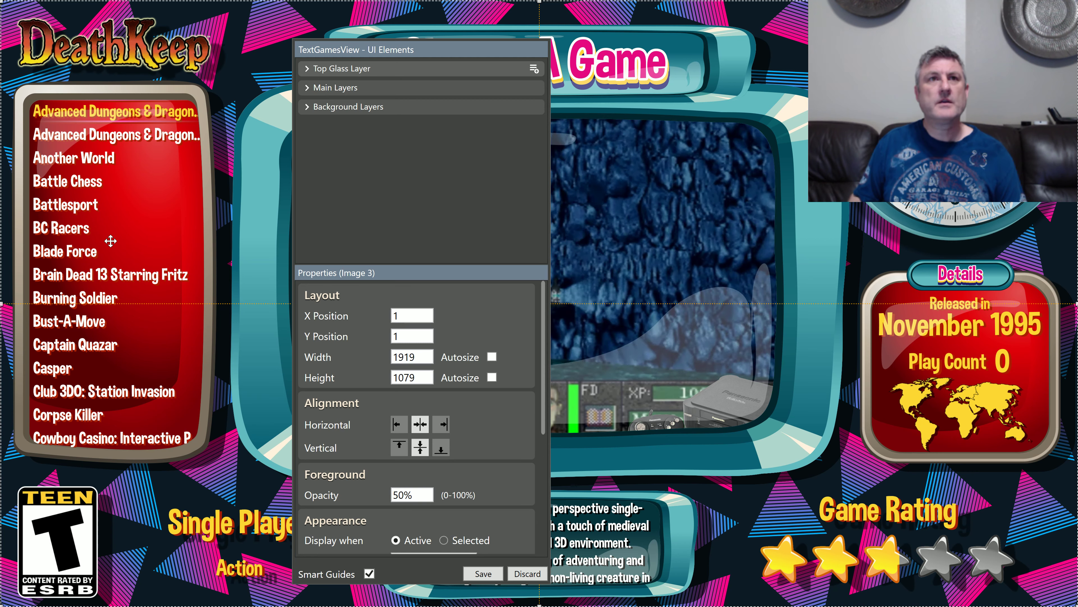
# Step: Copy the Wheel element from the main layers of TextGamesView and close the editor, discarding changes
pyautogui.click(309, 88)
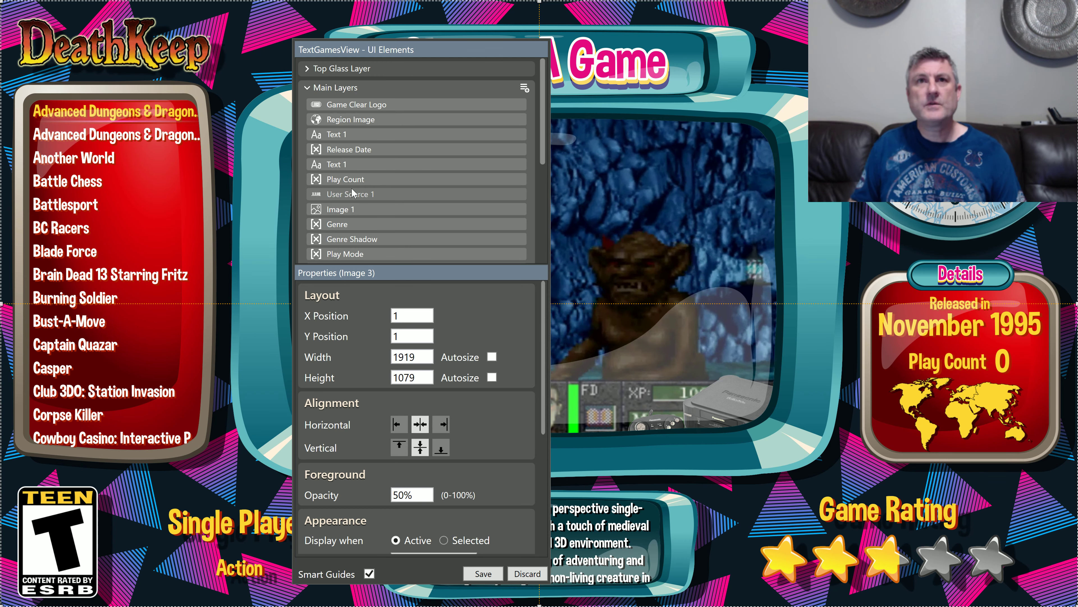
pyautogui.scroll(-8, 352, 193)
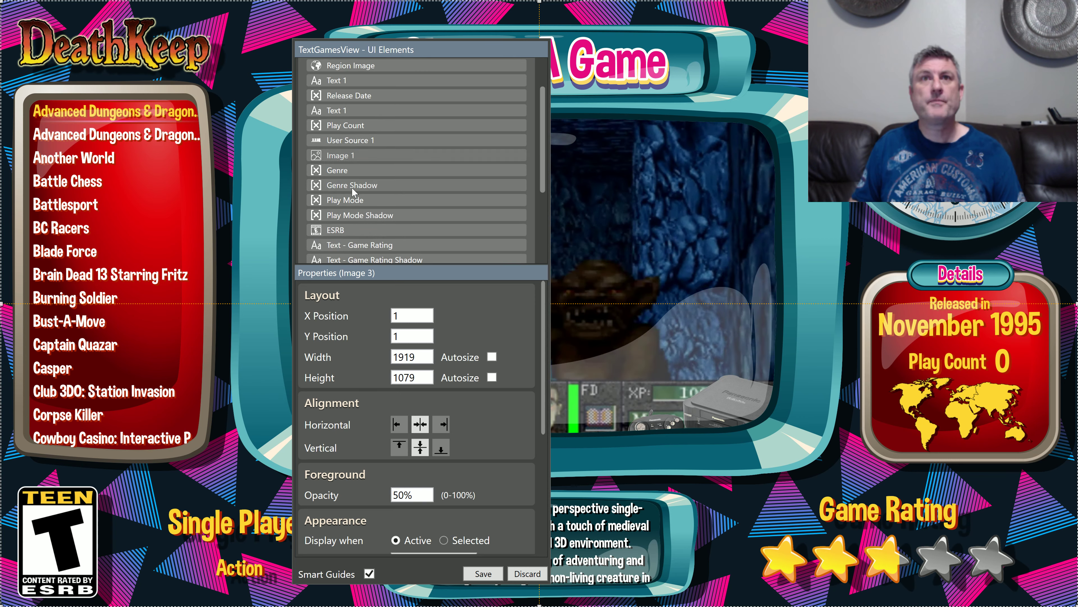
pyautogui.click(361, 140)
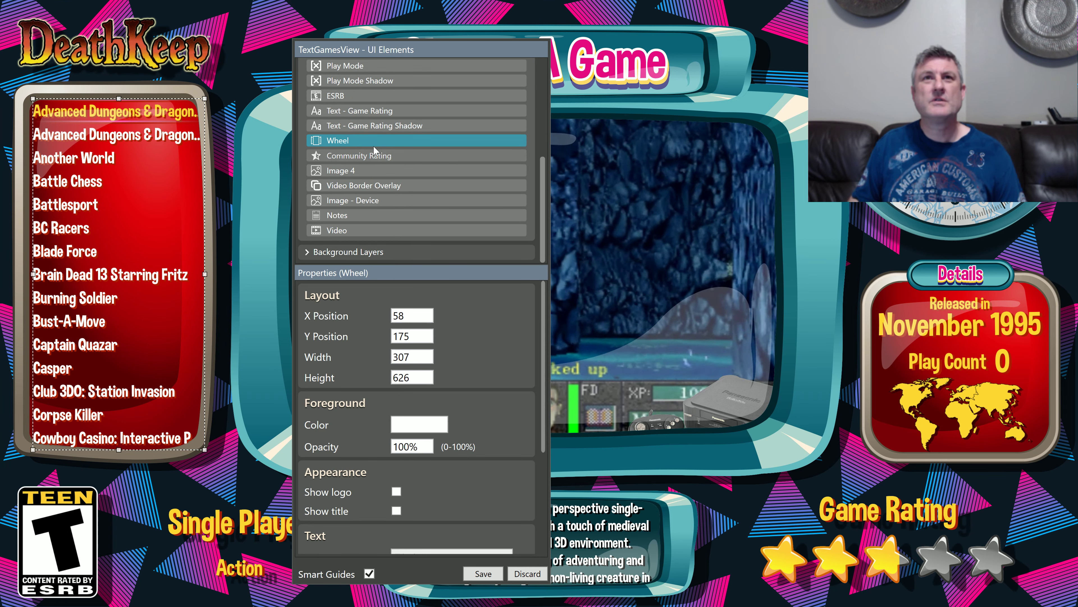
pyautogui.rightClick(383, 143)
pyautogui.click(412, 161)
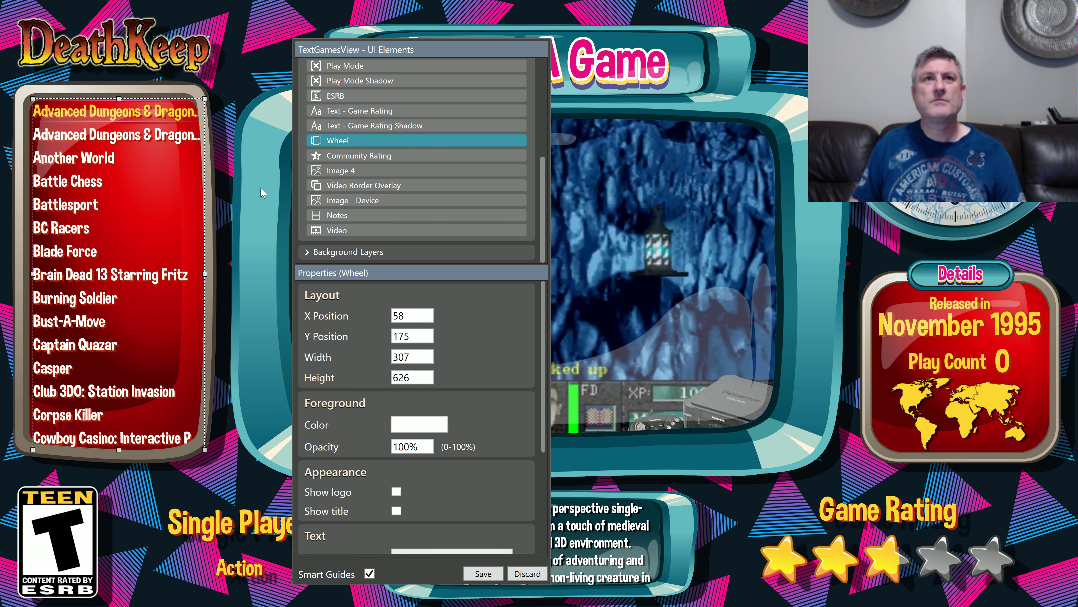
pyautogui.rightClick(149, 216)
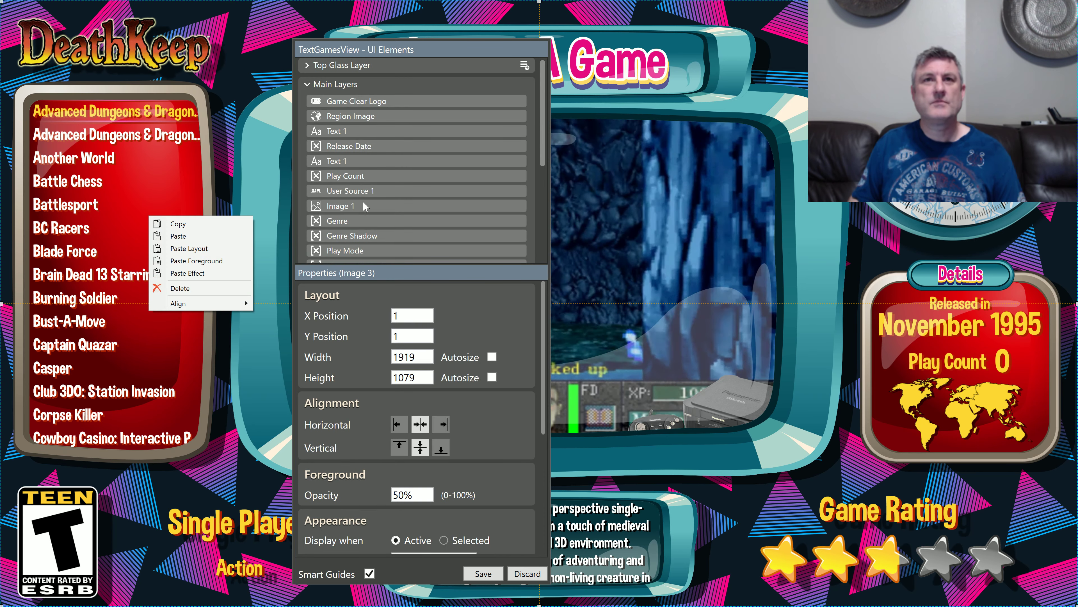
pyautogui.click(526, 574)
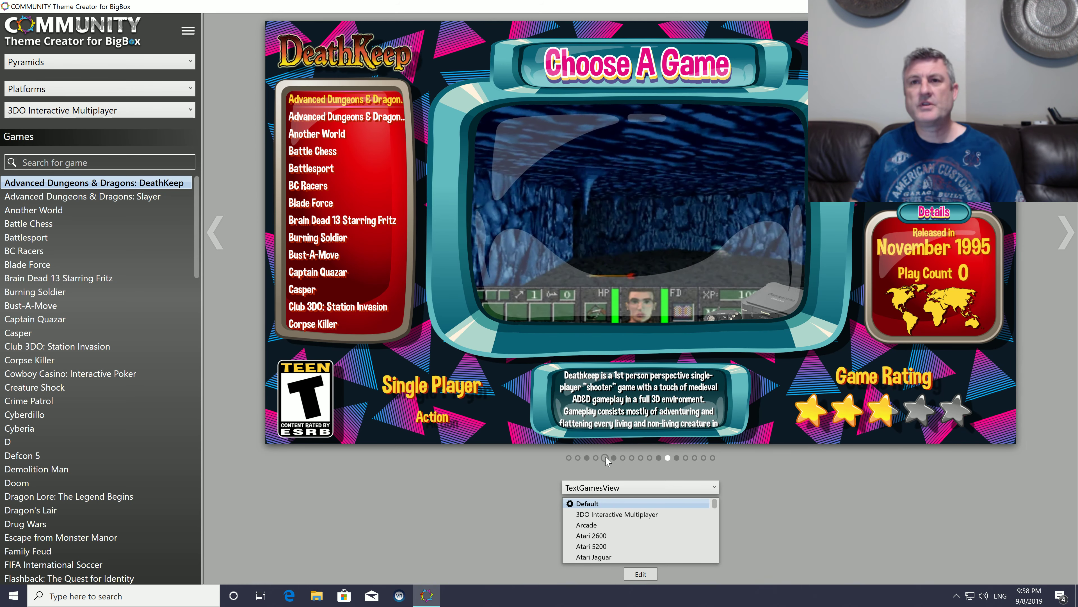
# Step: Preview TextFiltersView with Platform Categories, and switch the preview back to Platforms
pyautogui.click(659, 459)
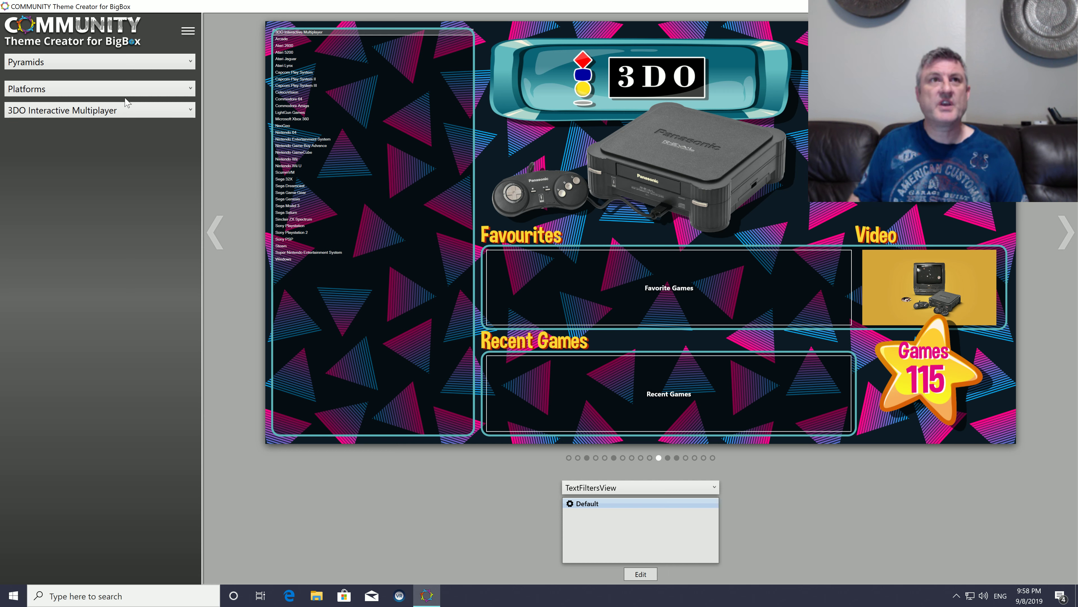
pyautogui.click(118, 90)
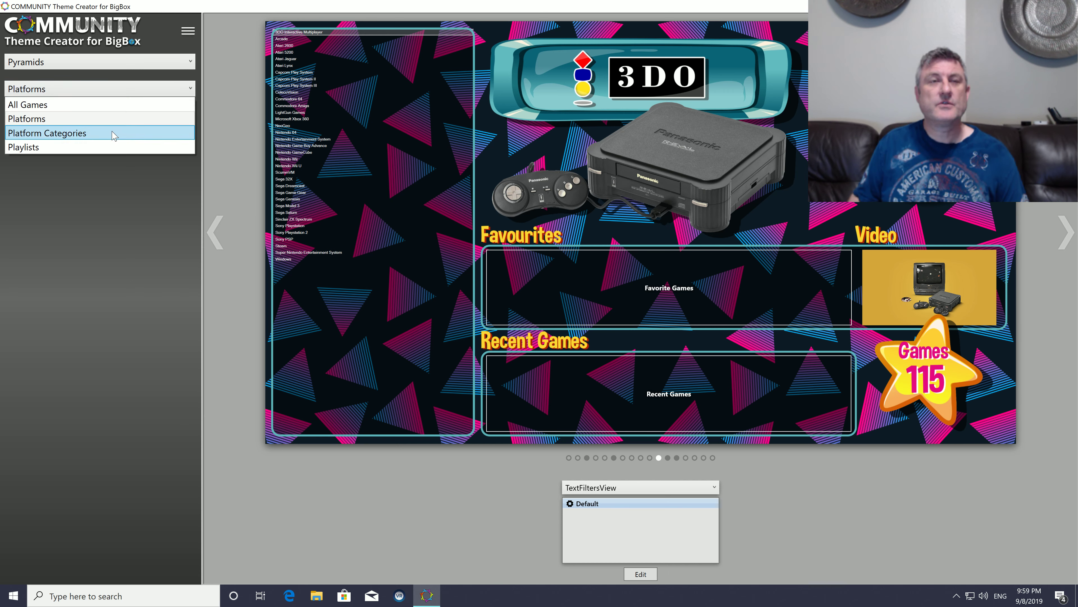
pyautogui.click(113, 132)
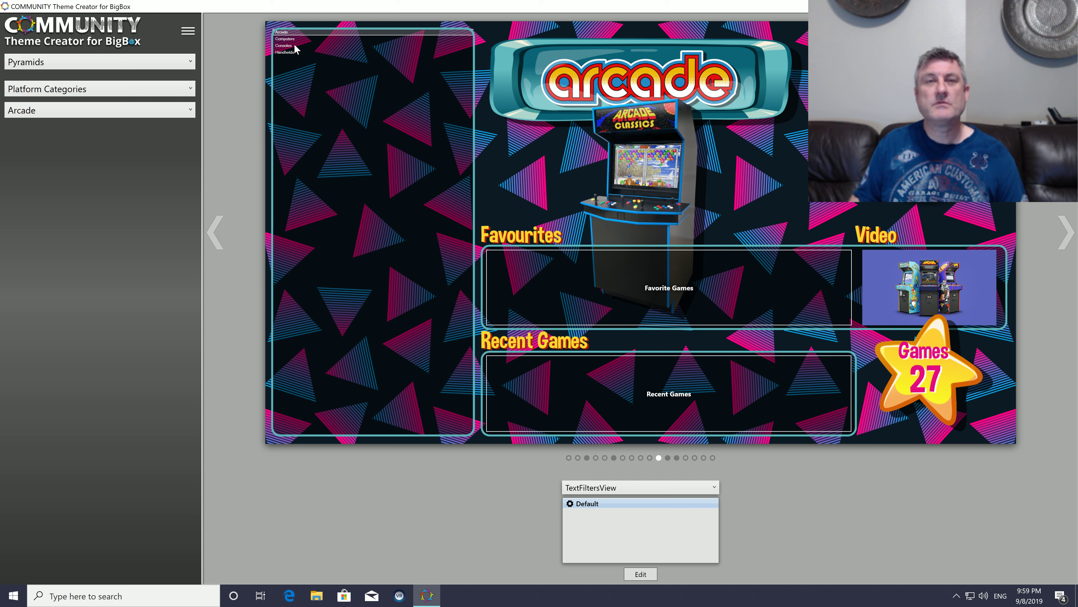
pyautogui.click(146, 90)
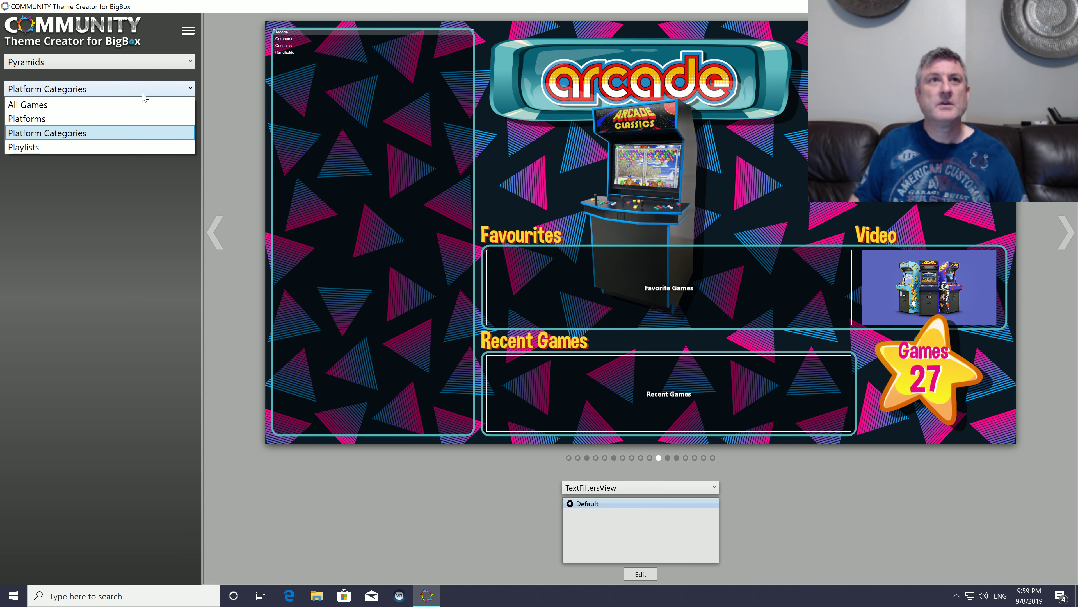
pyautogui.click(142, 118)
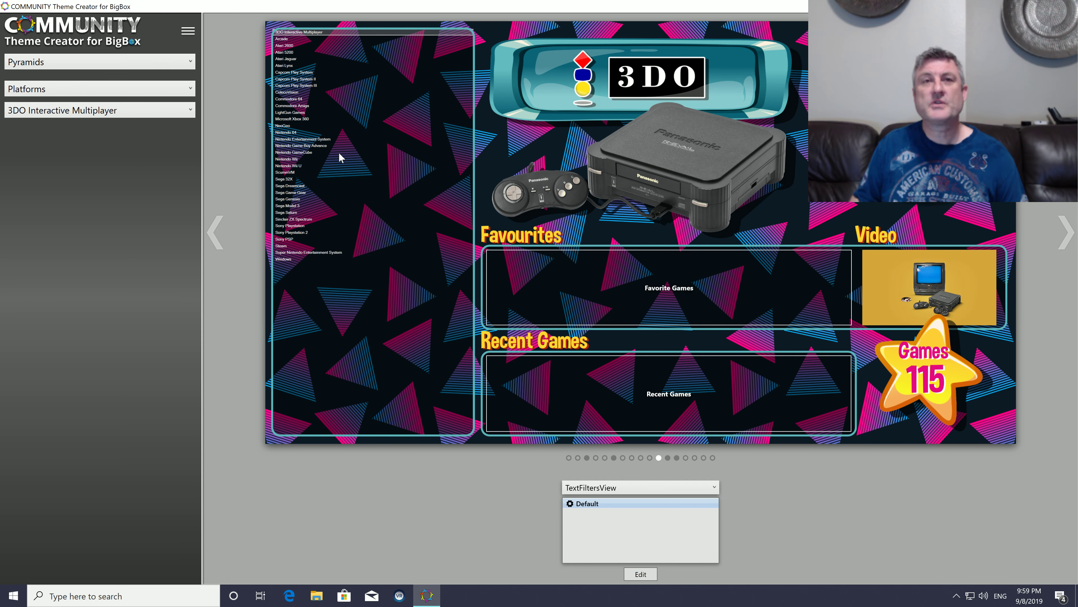
# Step: Open TextFiltersView for editing and paste all the copied wheel settings onto its Wheel element
pyautogui.click(640, 574)
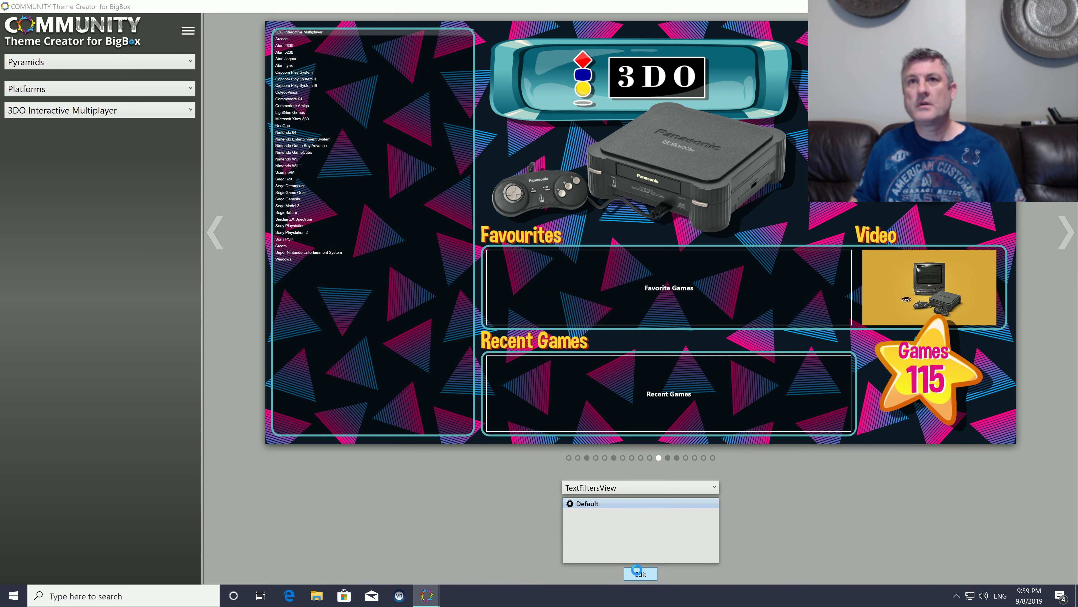
pyautogui.moveTo(159, 39); pyautogui.dragTo(498, 41)
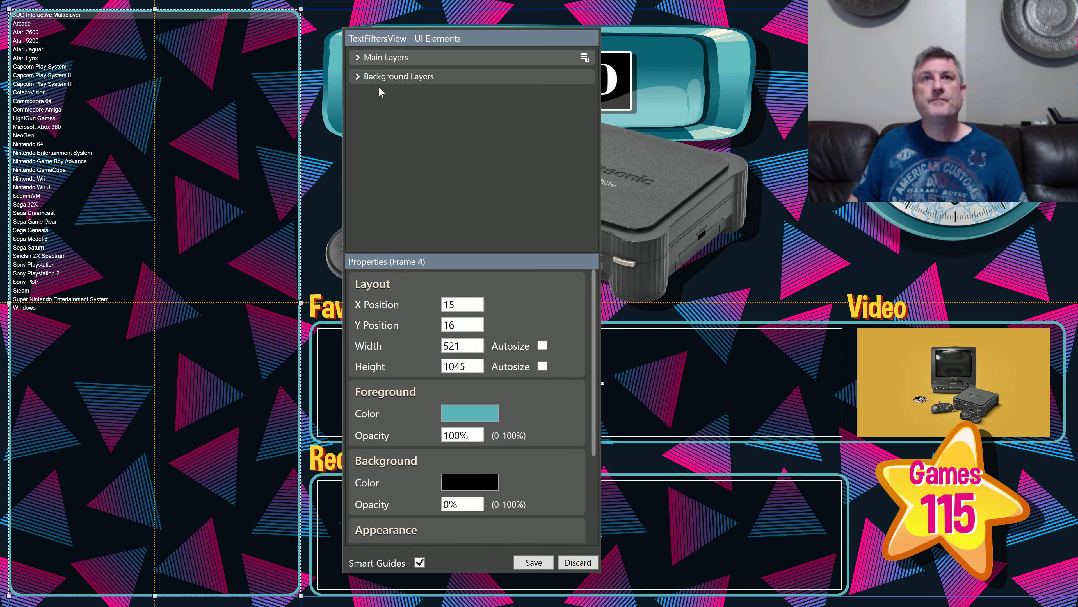
pyautogui.click(357, 79)
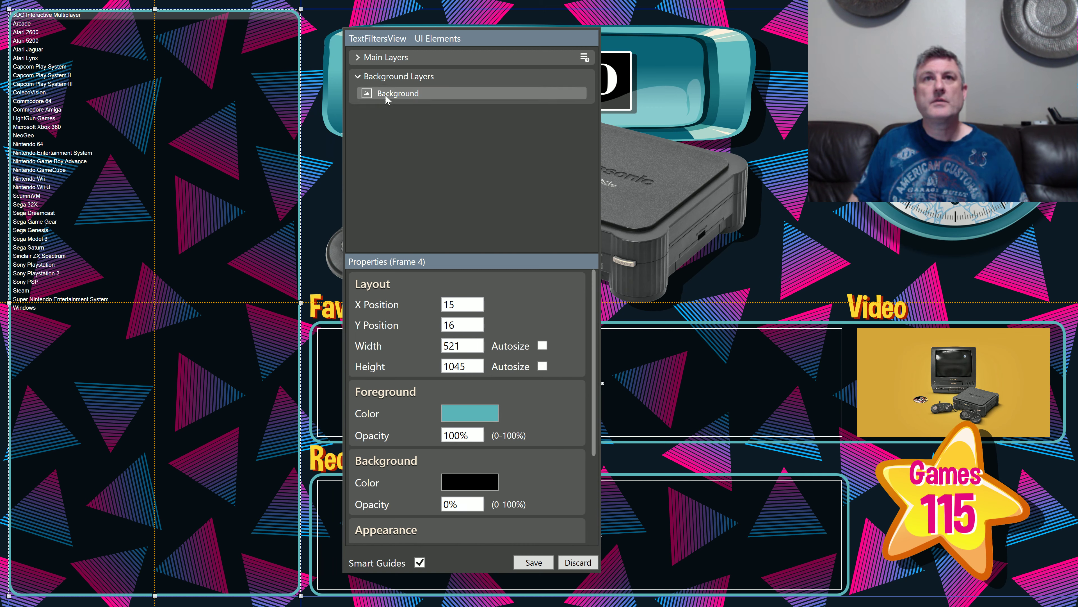
pyautogui.click(359, 62)
pyautogui.scroll(-5, 436, 176)
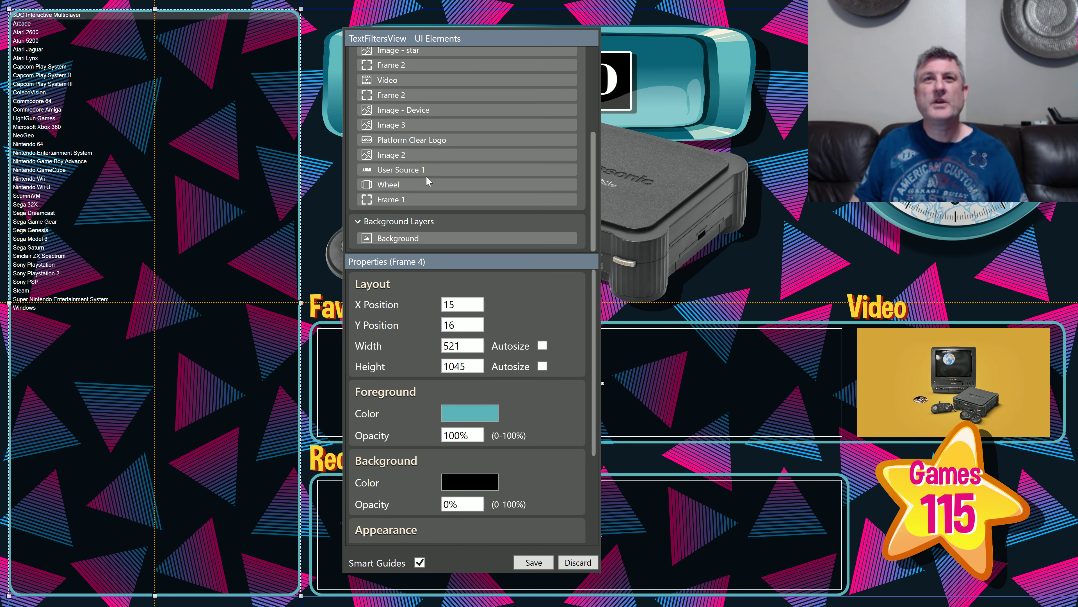
pyautogui.click(405, 185)
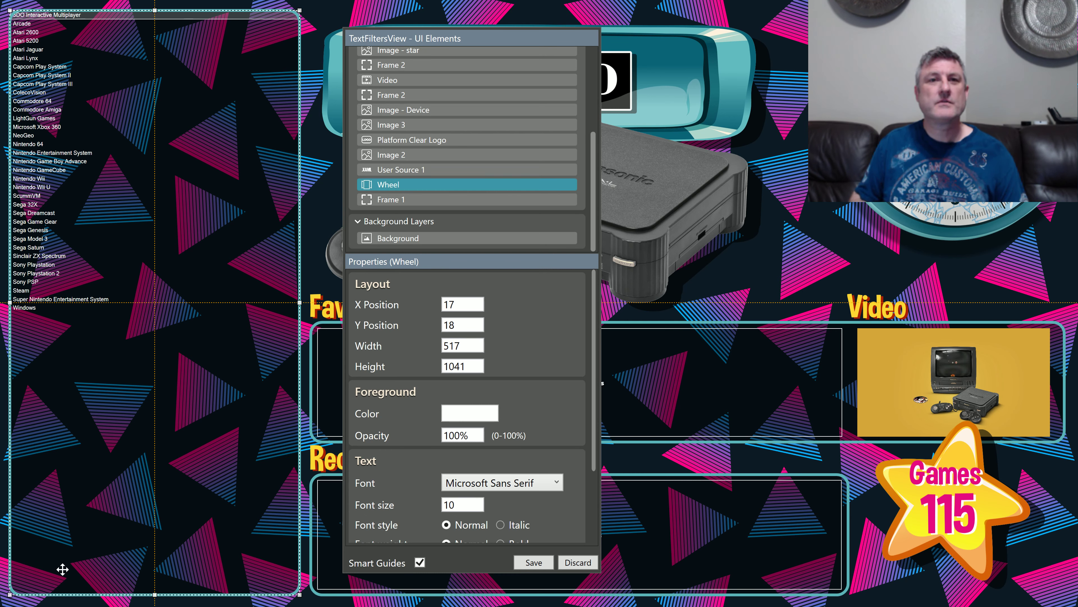
pyautogui.rightClick(437, 188)
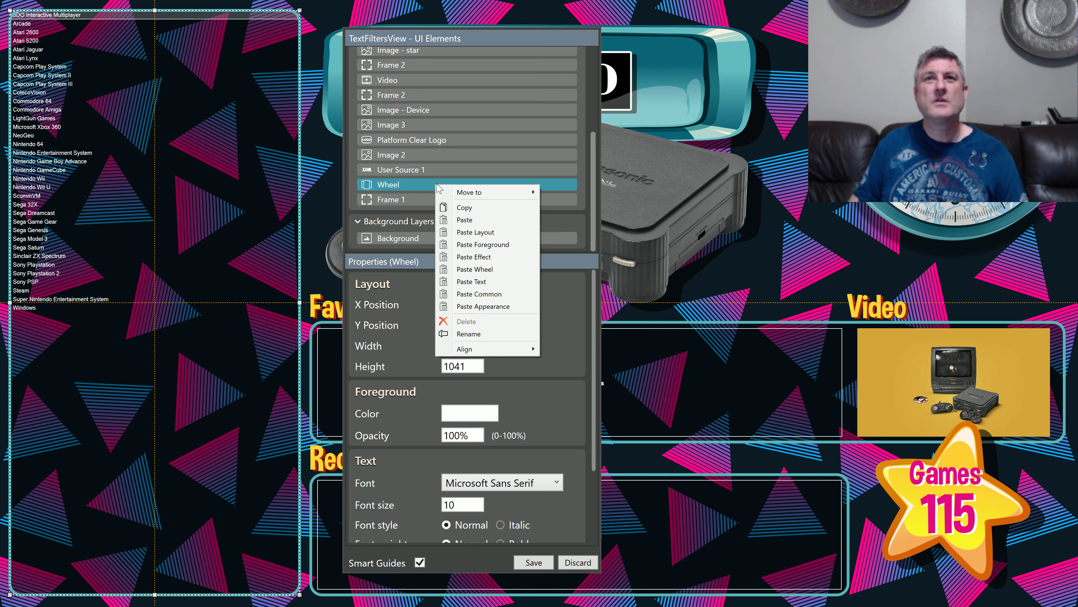
pyautogui.click(474, 222)
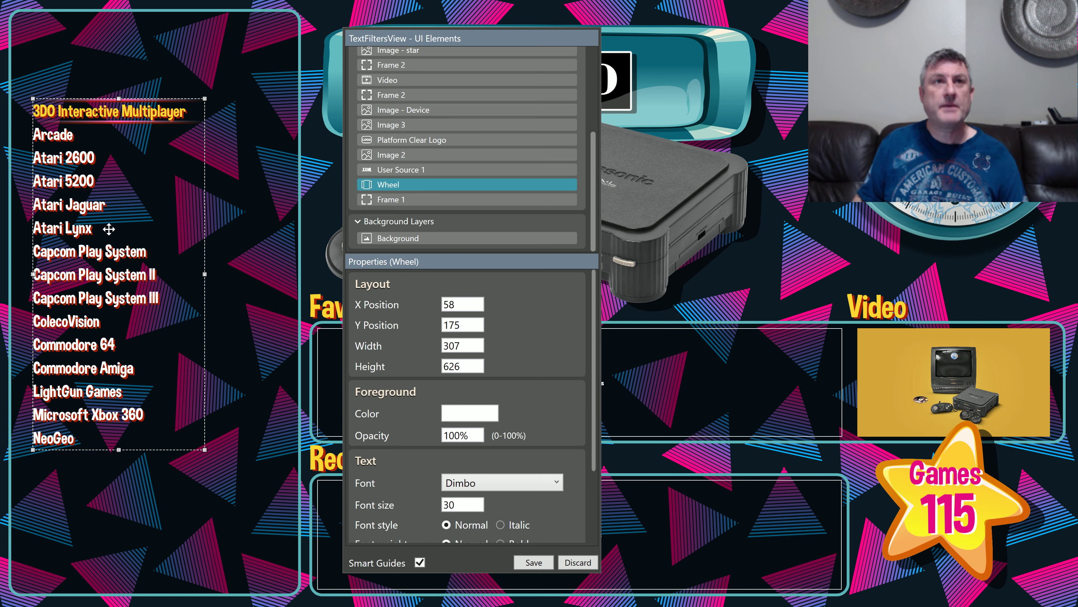
# Step: Fit the Wheel inside the tall frame at about X 23, Y 20, 506 wide and 1038 high, and save the view
pyautogui.moveTo(34, 99); pyautogui.dragTo(13, 15)
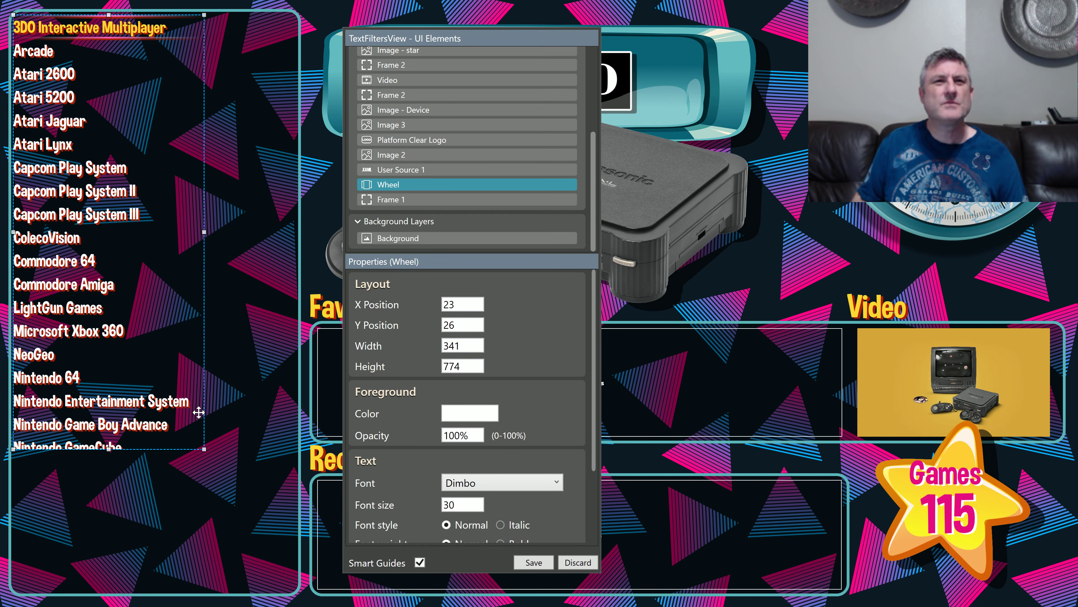
pyautogui.moveTo(205, 449); pyautogui.dragTo(297, 594)
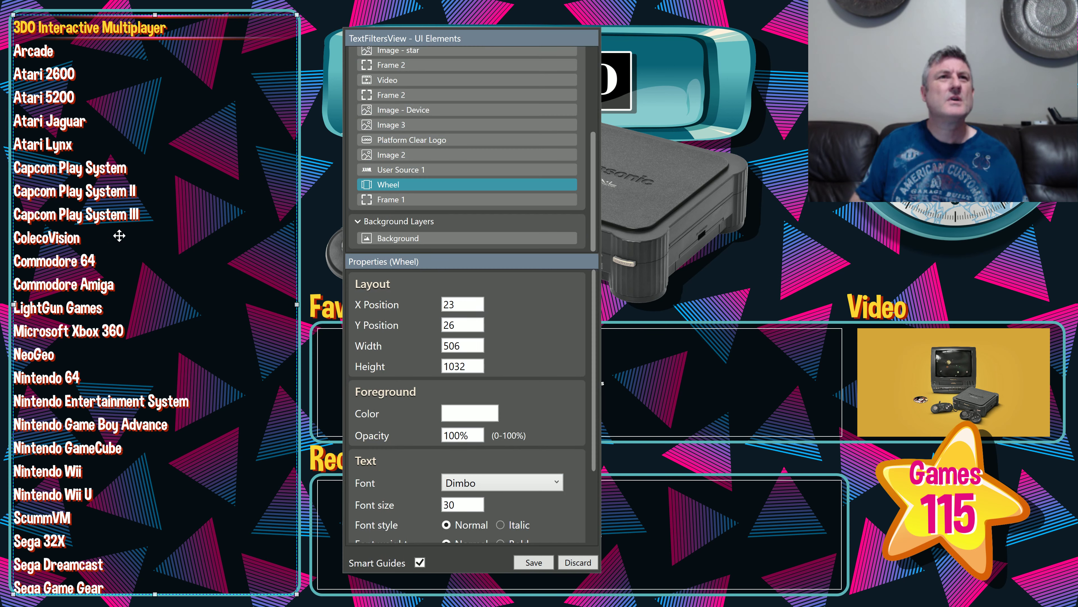
pyautogui.moveTo(154, 14); pyautogui.dragTo(155, 11)
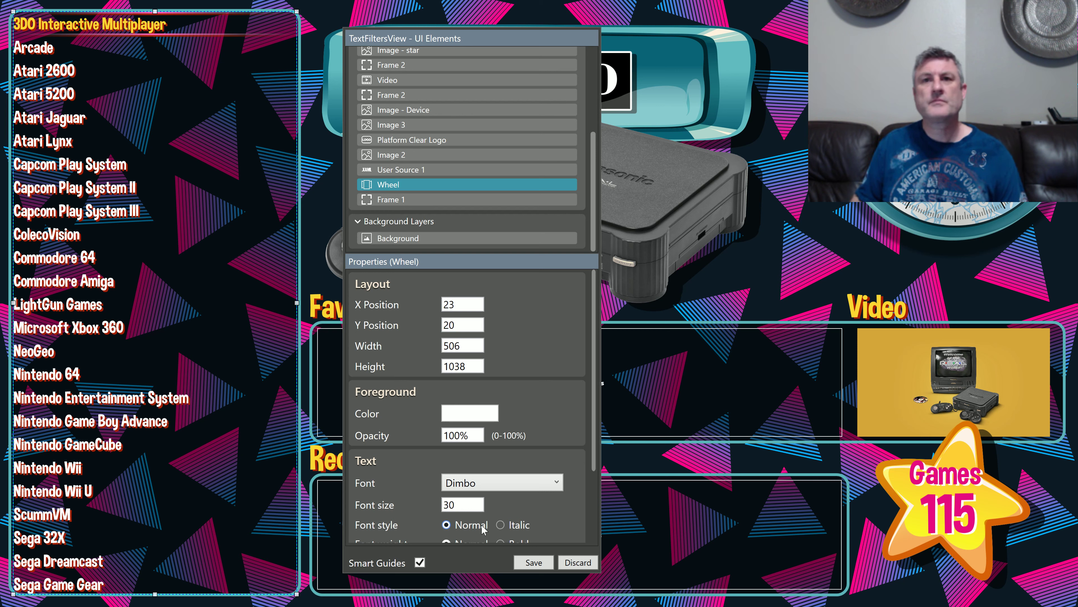
pyautogui.click(534, 562)
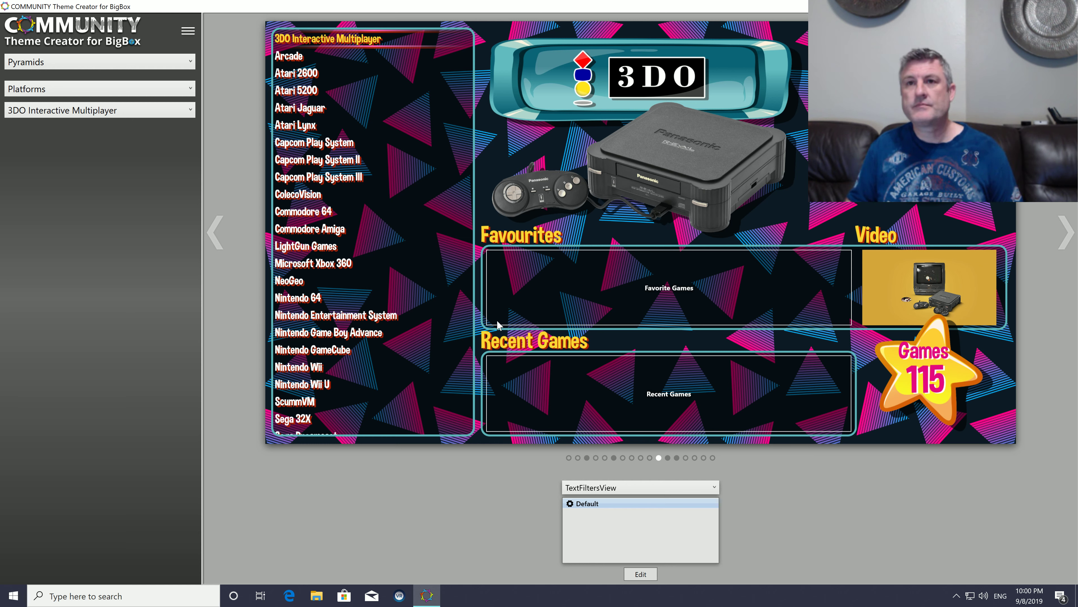
# Step: Open the Default layout of SystemView for editing and accept the addition of its mandatory Wheel element
pyautogui.click(569, 457)
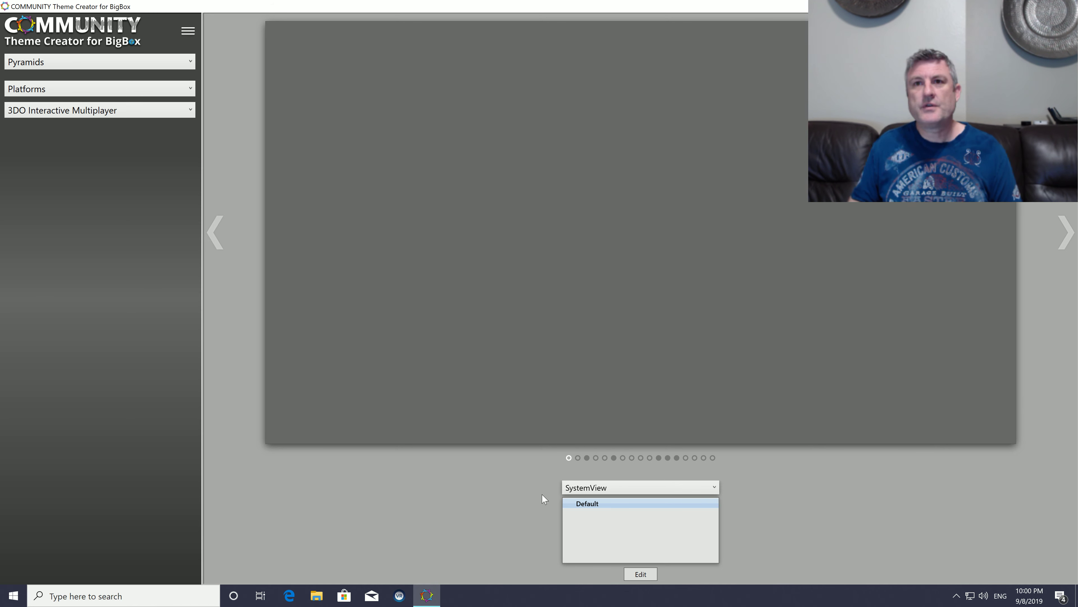
pyautogui.click(587, 457)
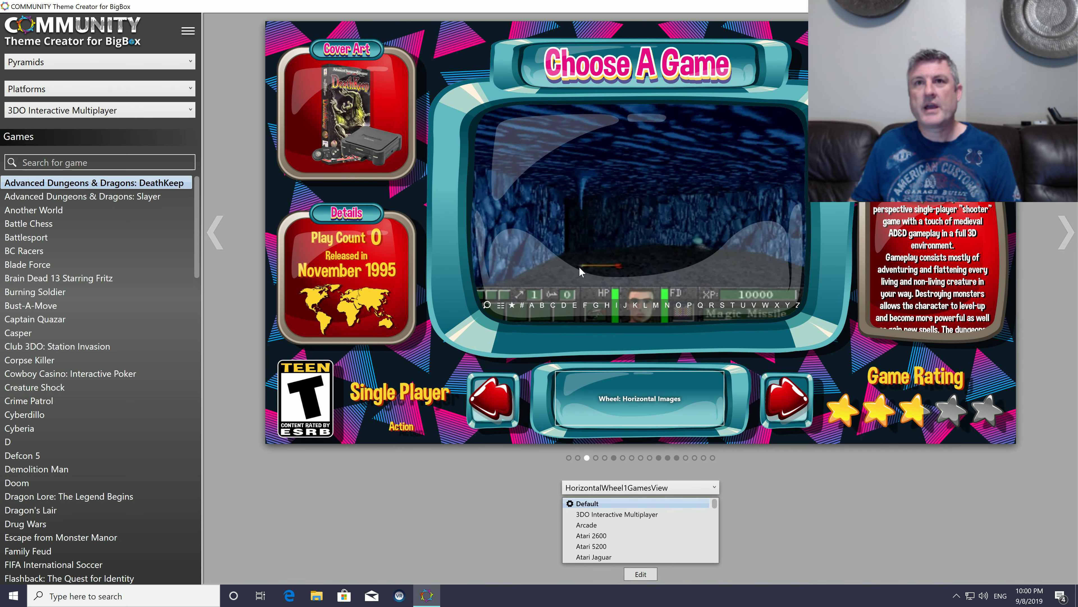
pyautogui.click(569, 458)
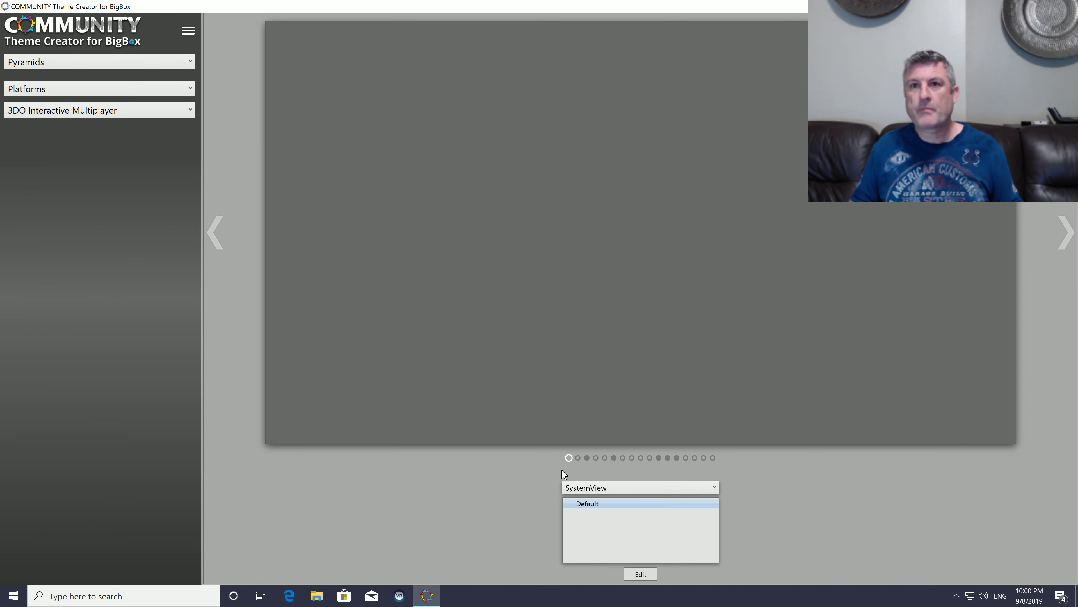
pyautogui.click(642, 575)
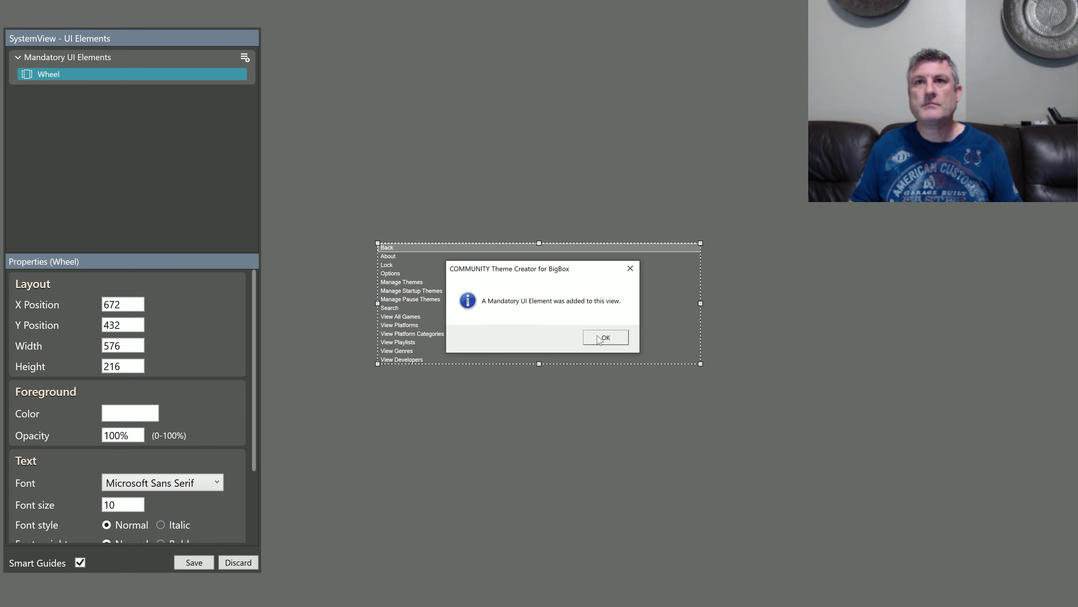
pyautogui.click(593, 338)
# Step: Move and resize the SystemView Wheel freehand to about X 1184, Y 461, 402 wide and 410 high
pyautogui.moveTo(509, 308); pyautogui.dragTo(668, 383)
pyautogui.moveTo(537, 318); pyautogui.dragTo(586, 207)
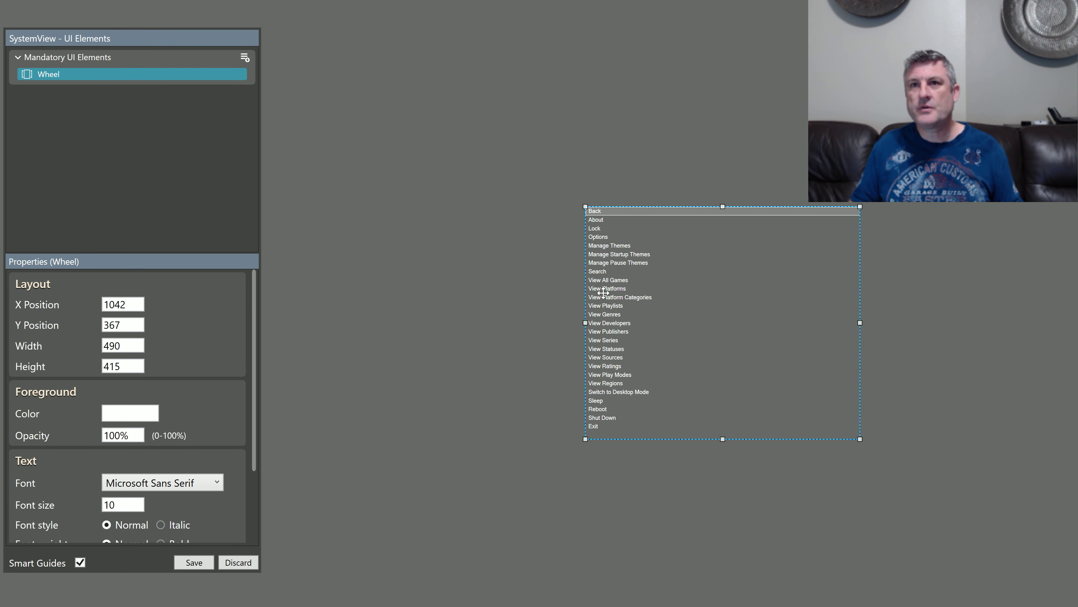
pyautogui.moveTo(585, 206); pyautogui.dragTo(700, 263)
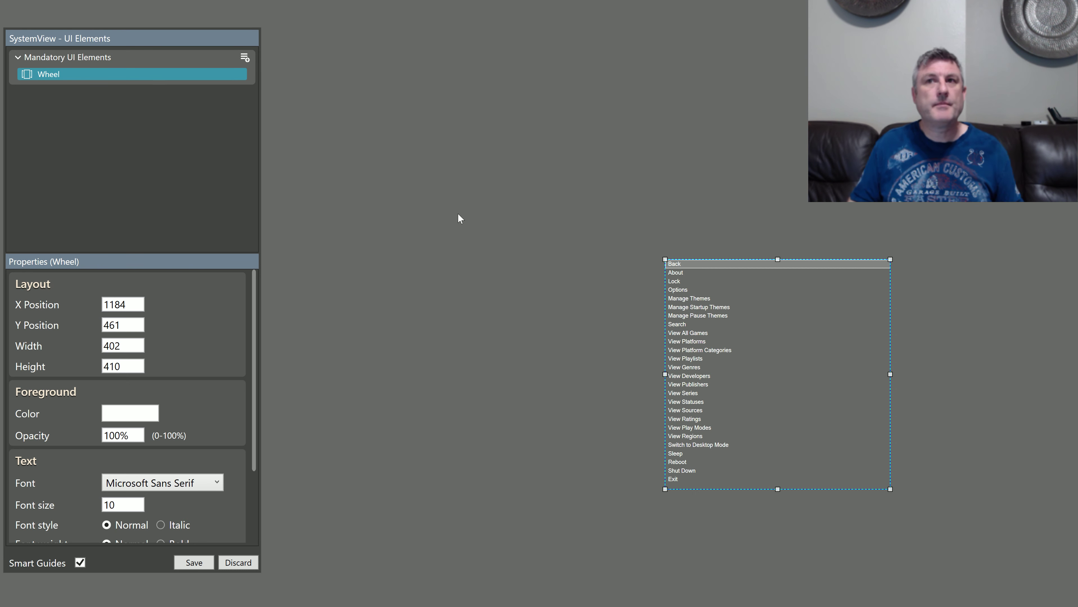
# Step: Paste all the copied wheel settings onto the SystemView Wheel and move the editing panel clear of it
pyautogui.rightClick(712, 319)
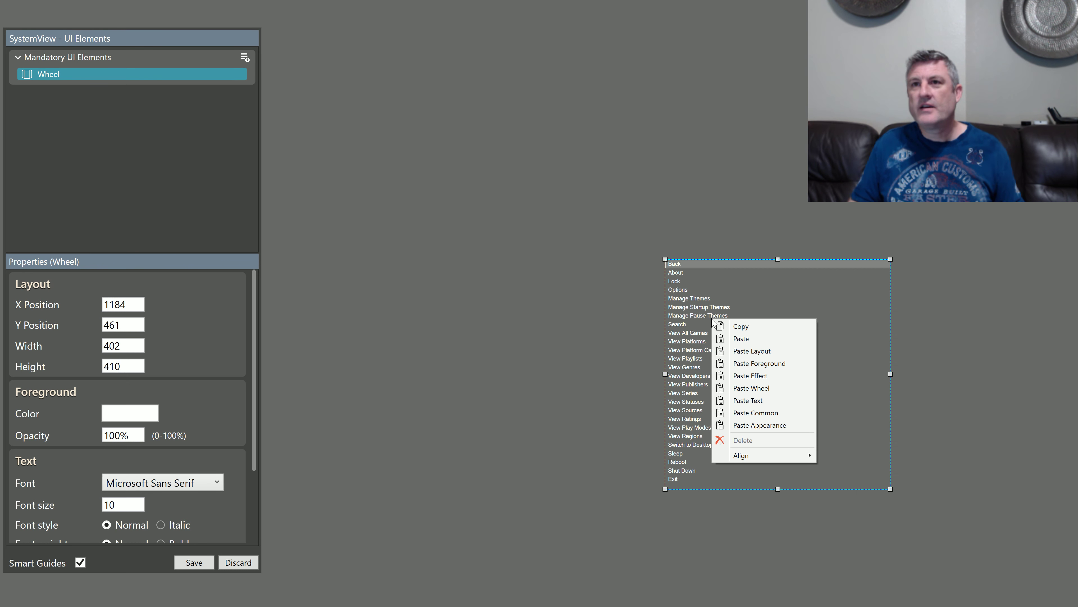
pyautogui.click(751, 340)
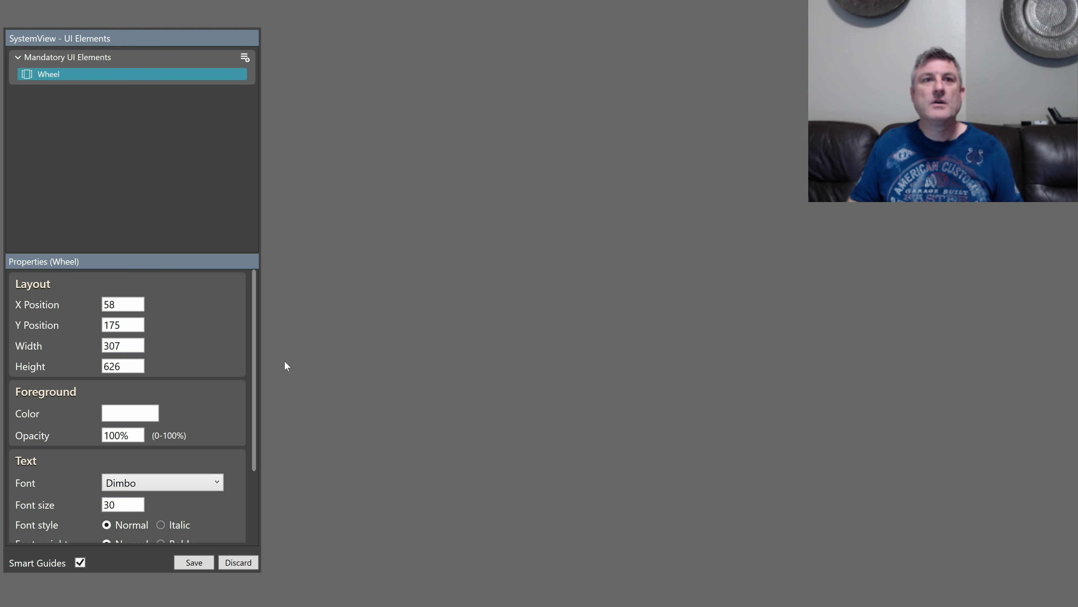
pyautogui.scroll(-3, 222, 399)
pyautogui.scroll(3, 223, 400)
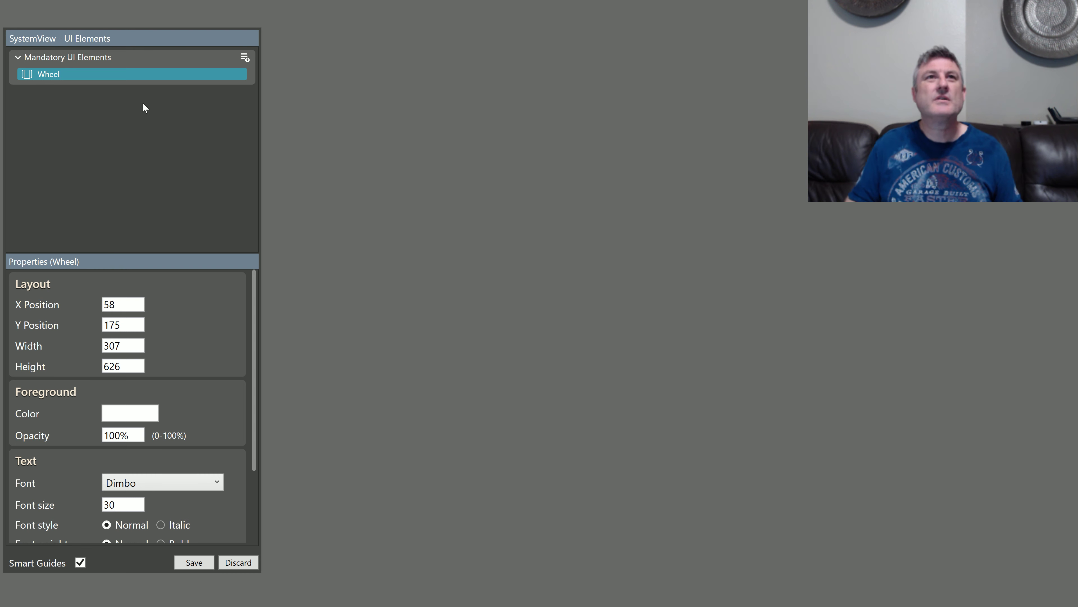
pyautogui.moveTo(120, 44); pyautogui.dragTo(371, 34)
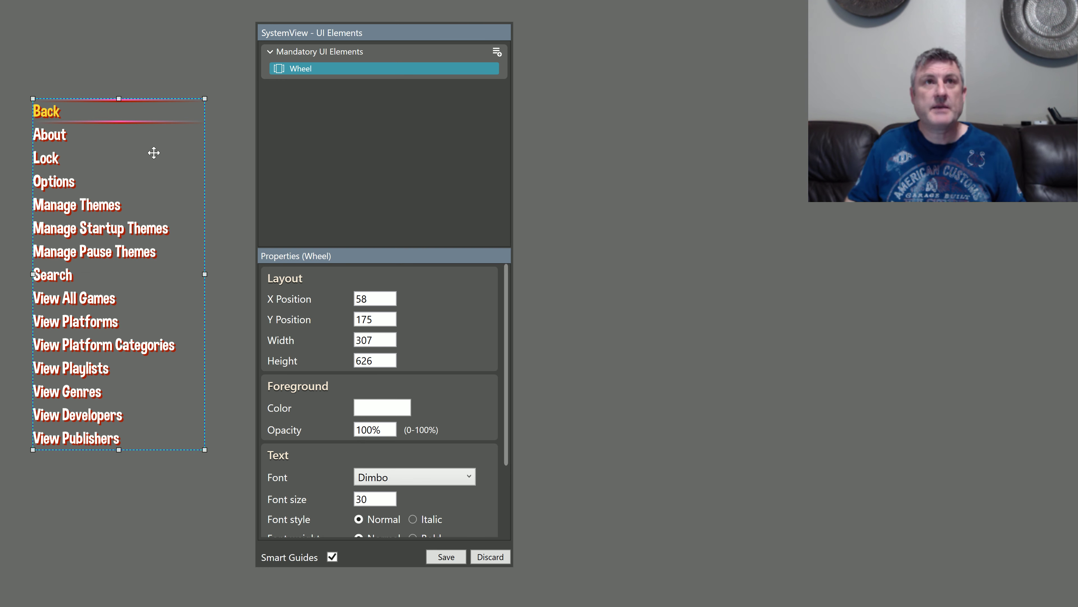
# Step: Move the Wheel to about X 1336, Y 365, add an Image element and stretch it over the full 1920 by 1080 canvas
pyautogui.moveTo(113, 113); pyautogui.dragTo(831, 224)
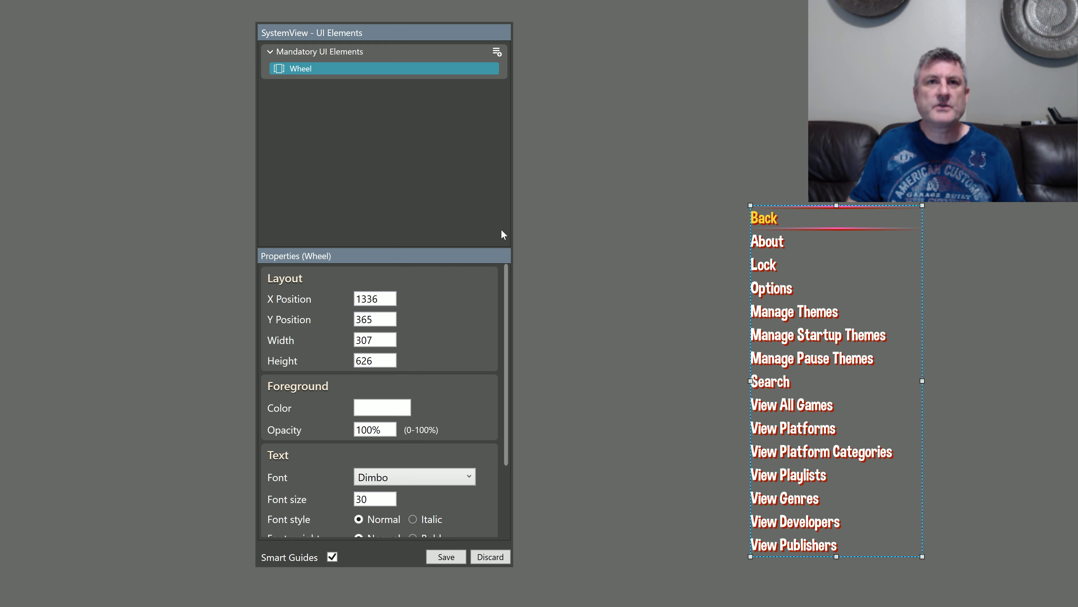
pyautogui.click(496, 53)
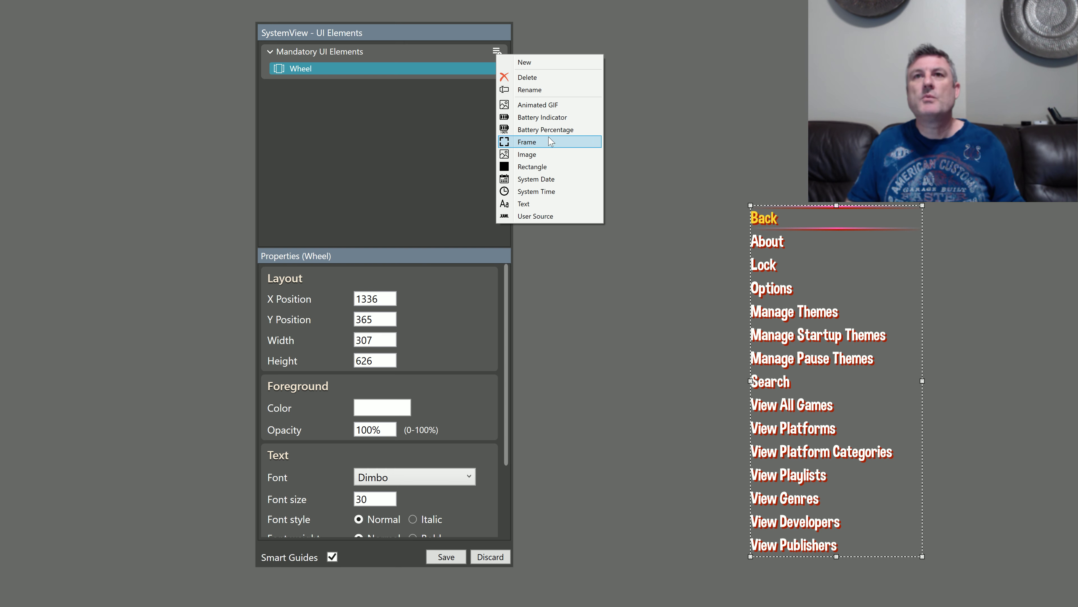
pyautogui.click(530, 157)
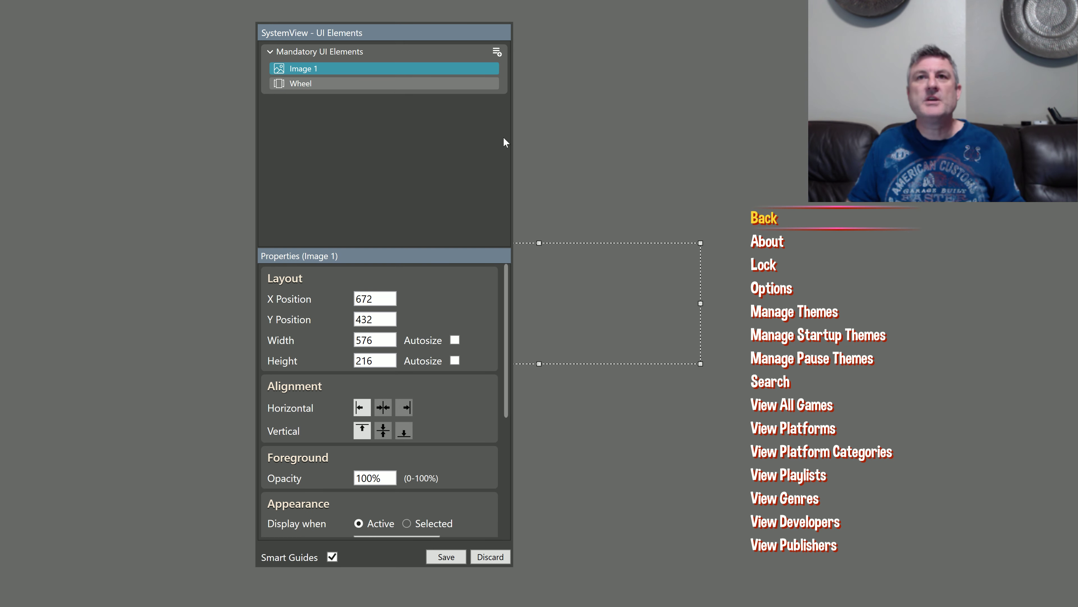
pyautogui.moveTo(558, 252); pyautogui.dragTo(37, 2)
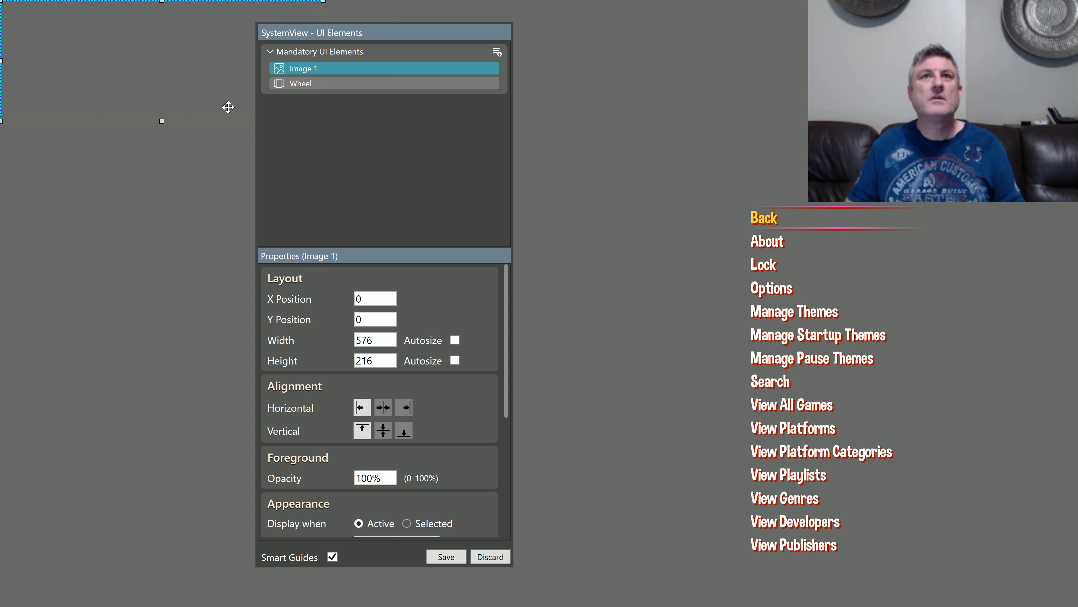
pyautogui.moveTo(338, 35); pyautogui.dragTo(93, 44)
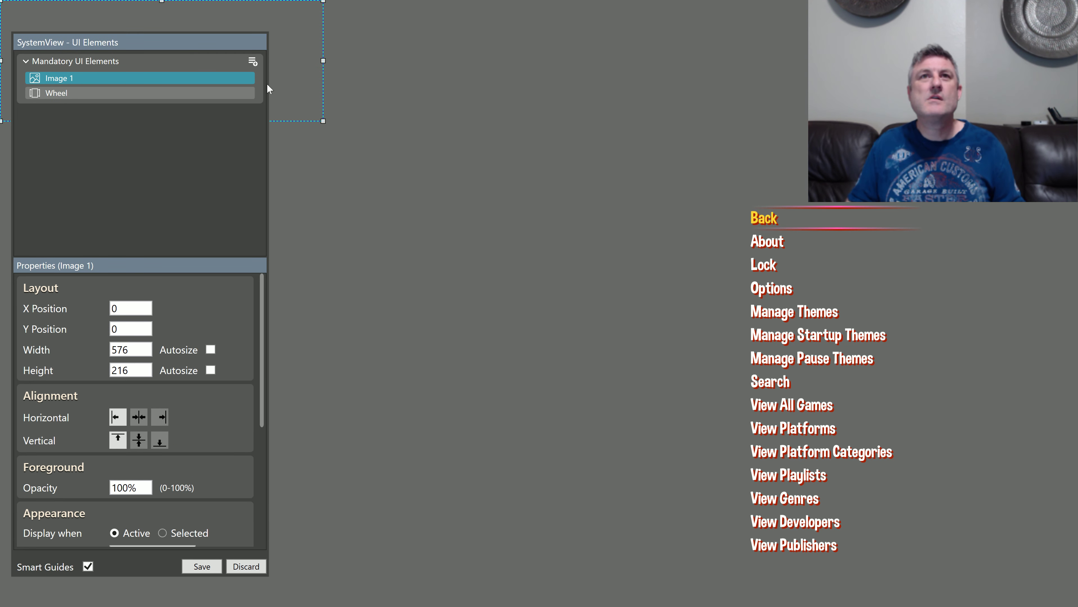
pyautogui.click(324, 124)
pyautogui.click(277, 63)
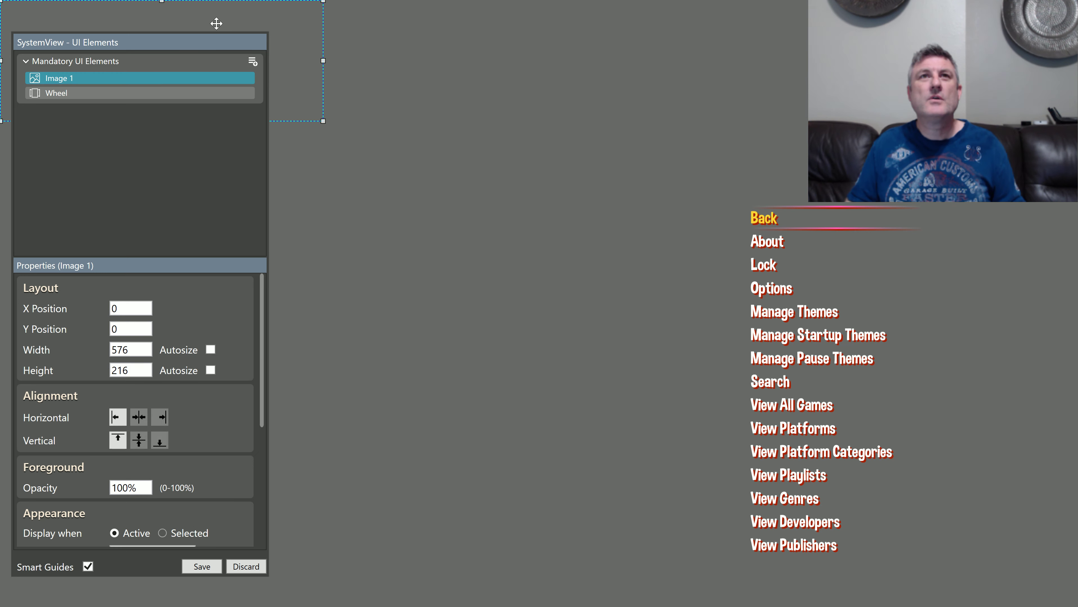
pyautogui.moveTo(323, 121); pyautogui.dragTo(1075, 604)
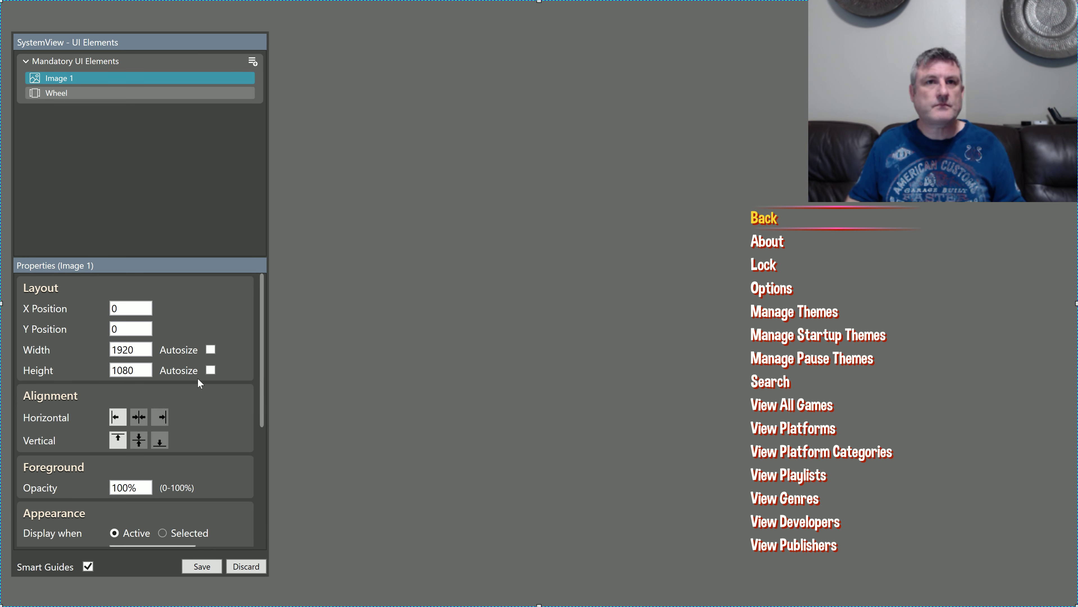
# Step: Set the new image's source to Background_plain.png from the Wallpapers folder
pyautogui.scroll(-3, 219, 404)
pyautogui.scroll(-2, 219, 410)
pyautogui.click(221, 389)
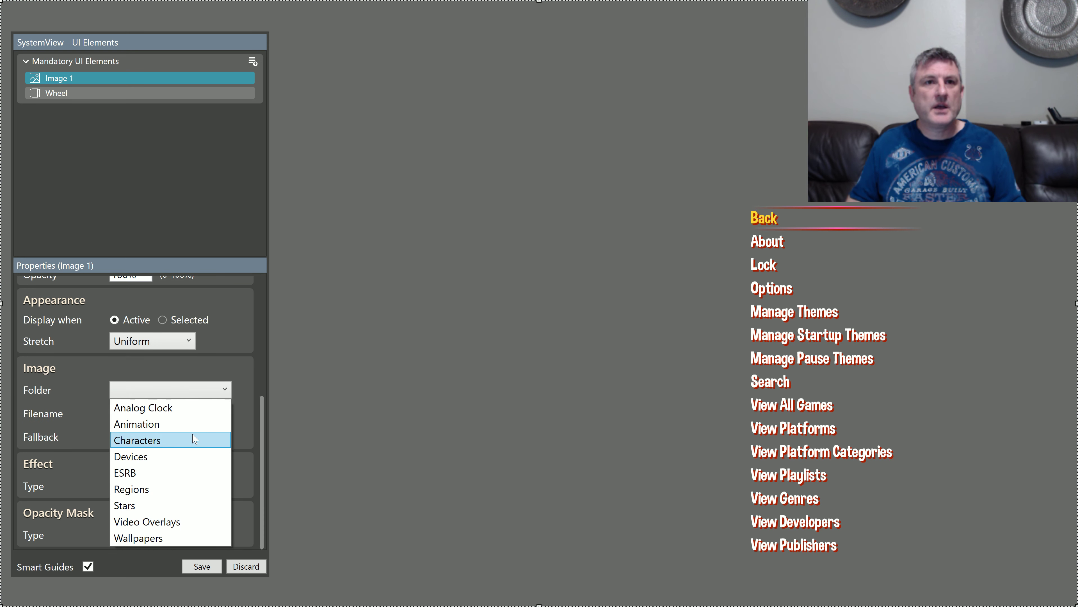
pyautogui.click(177, 538)
pyautogui.click(170, 414)
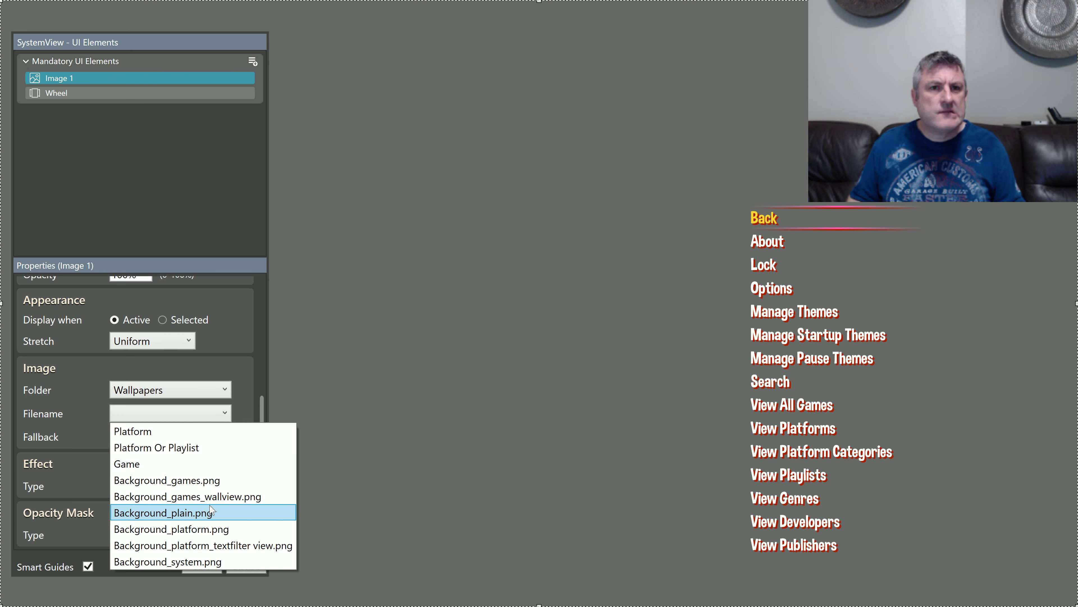
pyautogui.click(211, 513)
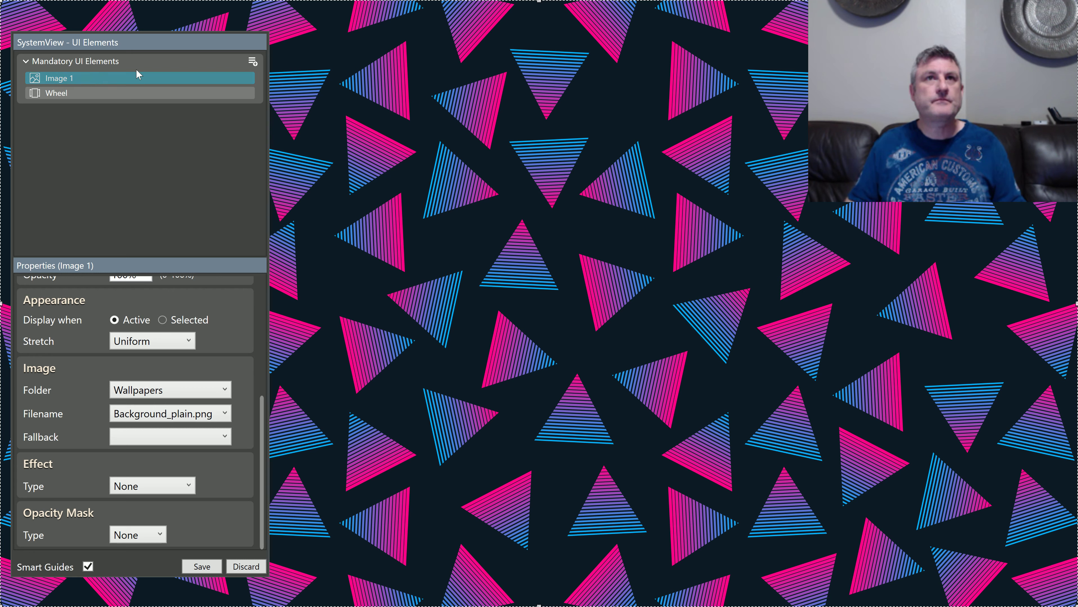
# Step: Create a new element group and name it Background
pyautogui.click(253, 60)
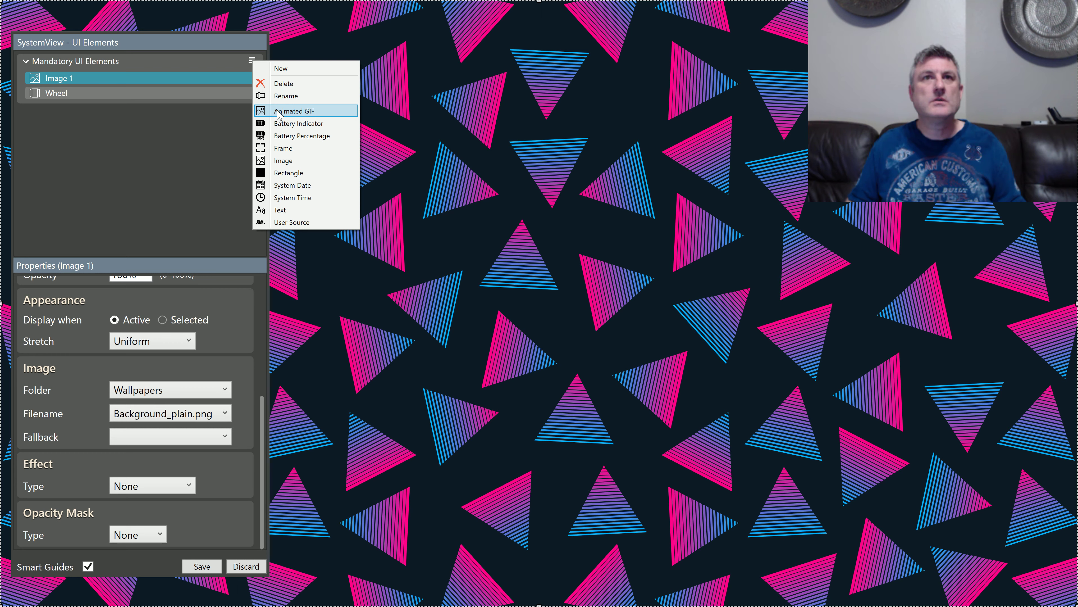
pyautogui.click(281, 68)
pyautogui.doubleClick(62, 62)
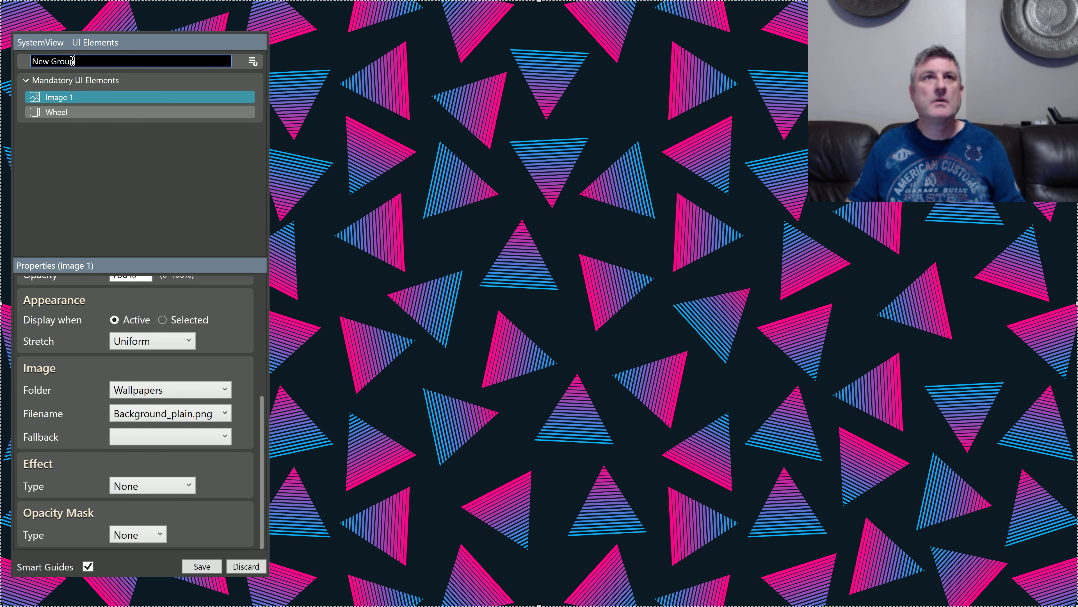
pyautogui.moveTo(80, 64); pyautogui.dragTo(31, 66)
pyautogui.write('Background')
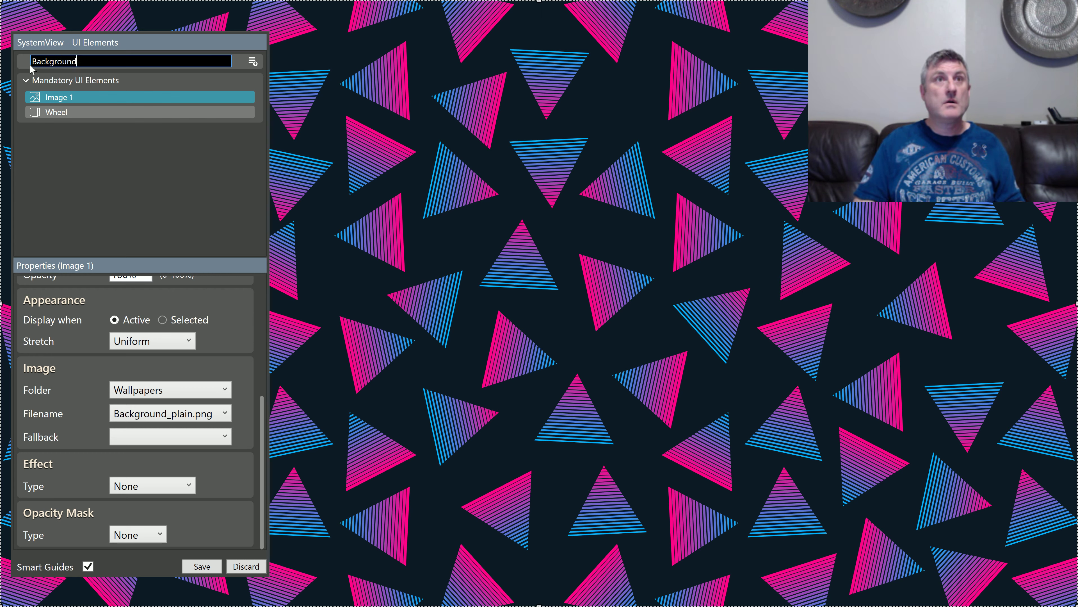
pyautogui.press('Return')
# Step: Place the Background group below the Mandatory UI Elements group and move the full-canvas image into it
pyautogui.moveTo(83, 64); pyautogui.dragTo(95, 118)
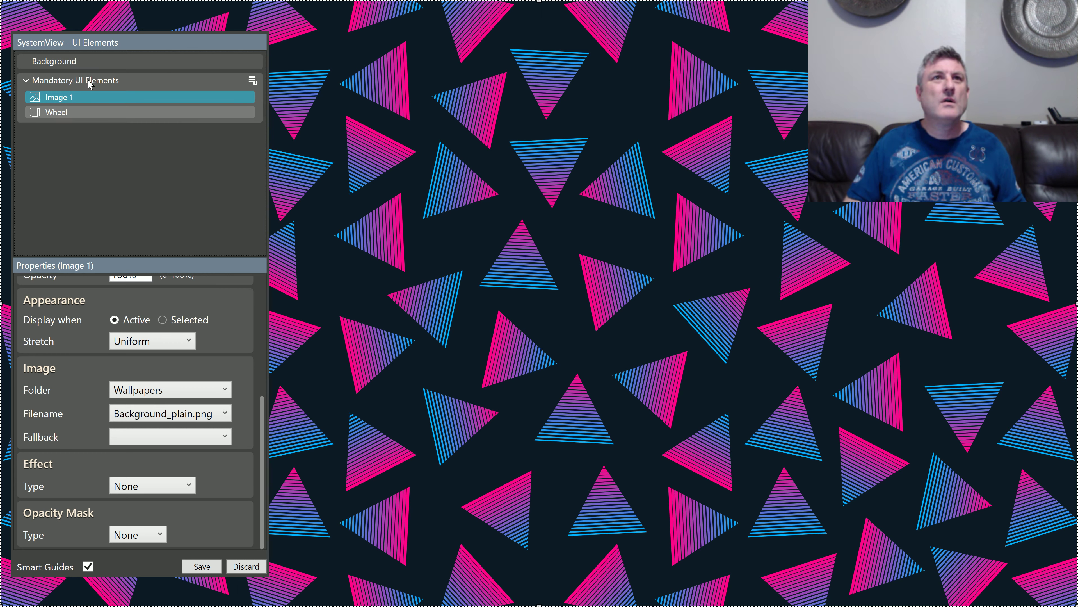
pyautogui.moveTo(172, 63); pyautogui.dragTo(165, 64)
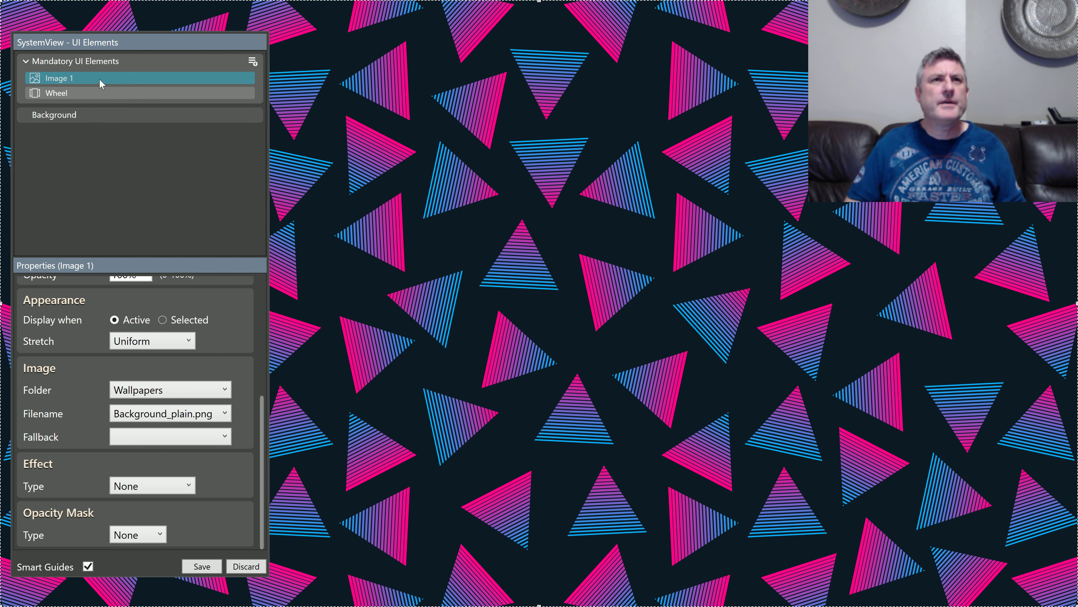
pyautogui.moveTo(101, 91); pyautogui.dragTo(130, 116)
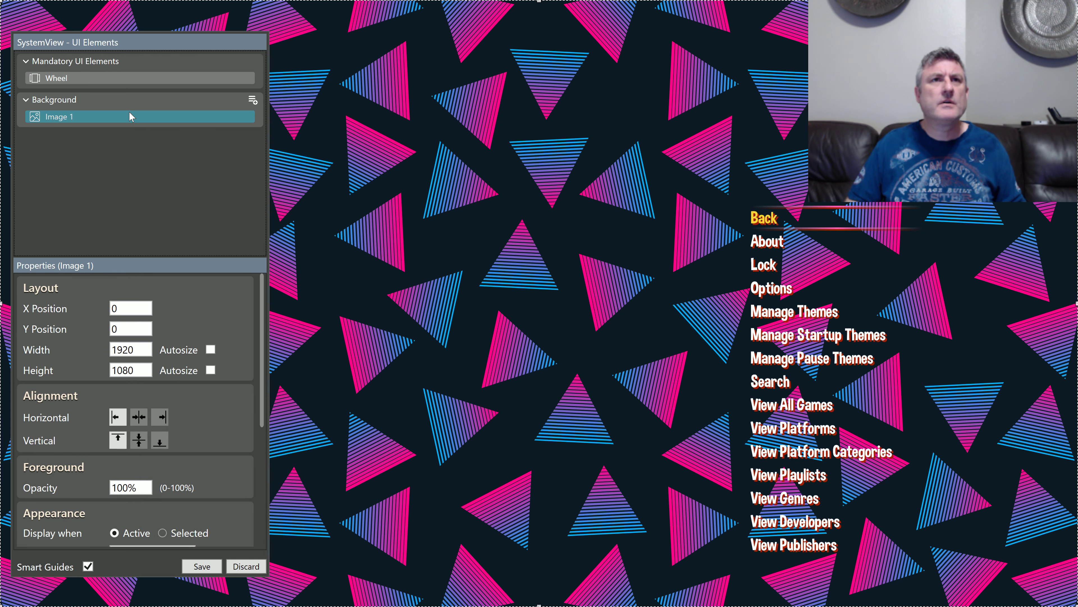
# Step: Rename the image in the Background group to Wallpaper
pyautogui.click(70, 121)
pyautogui.write('Wallpaper')
pyautogui.press('Return')
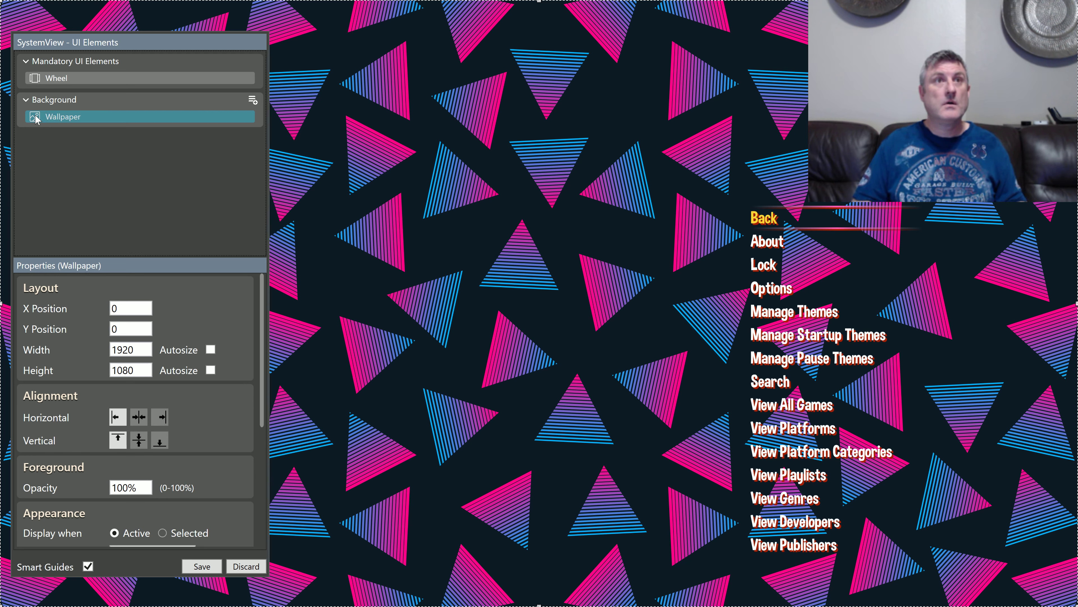
# Step: Add a second image to the Background group, using Background_system.png from the Wallpapers folder
pyautogui.click(251, 102)
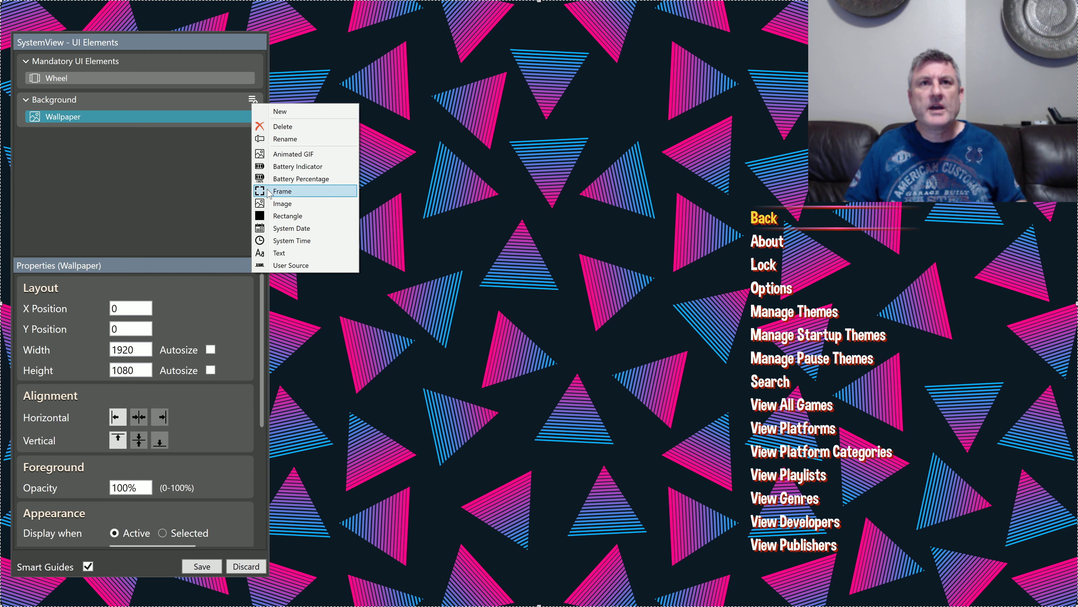
pyautogui.click(271, 201)
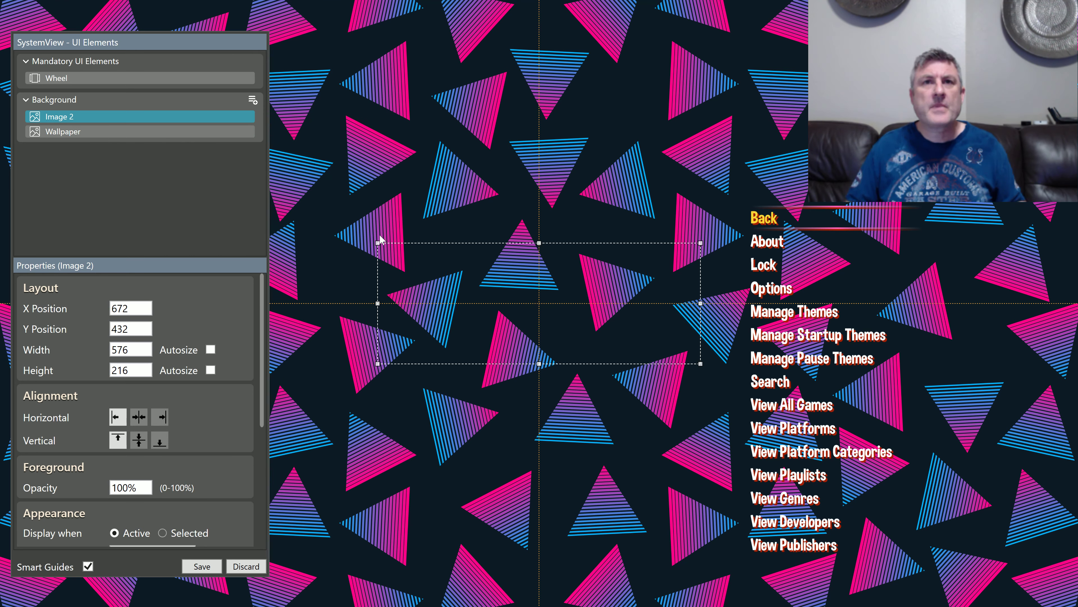
pyautogui.scroll(-3, 197, 456)
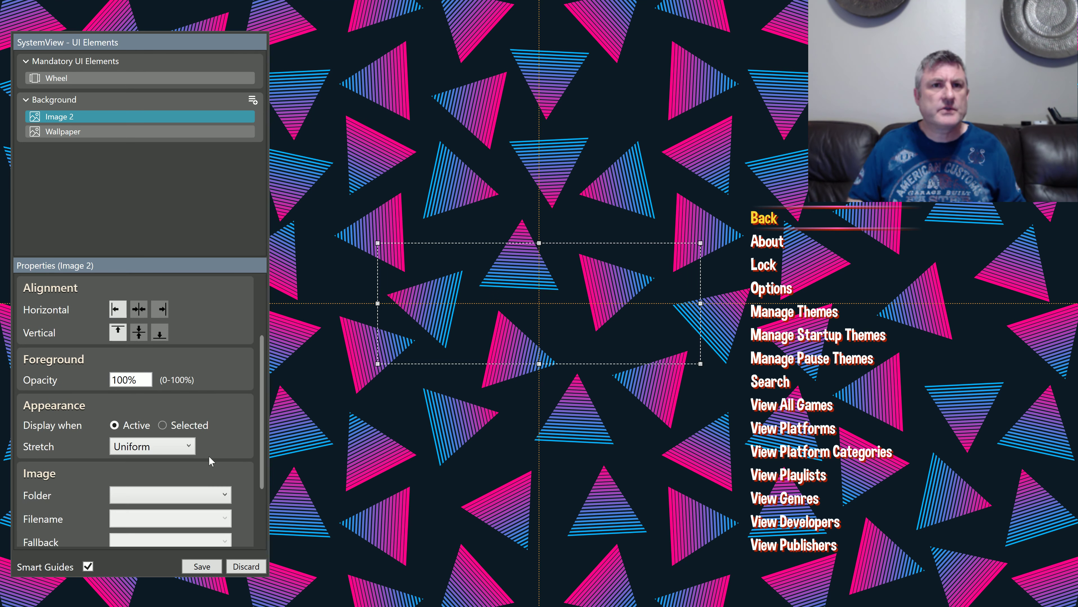
pyautogui.click(228, 495)
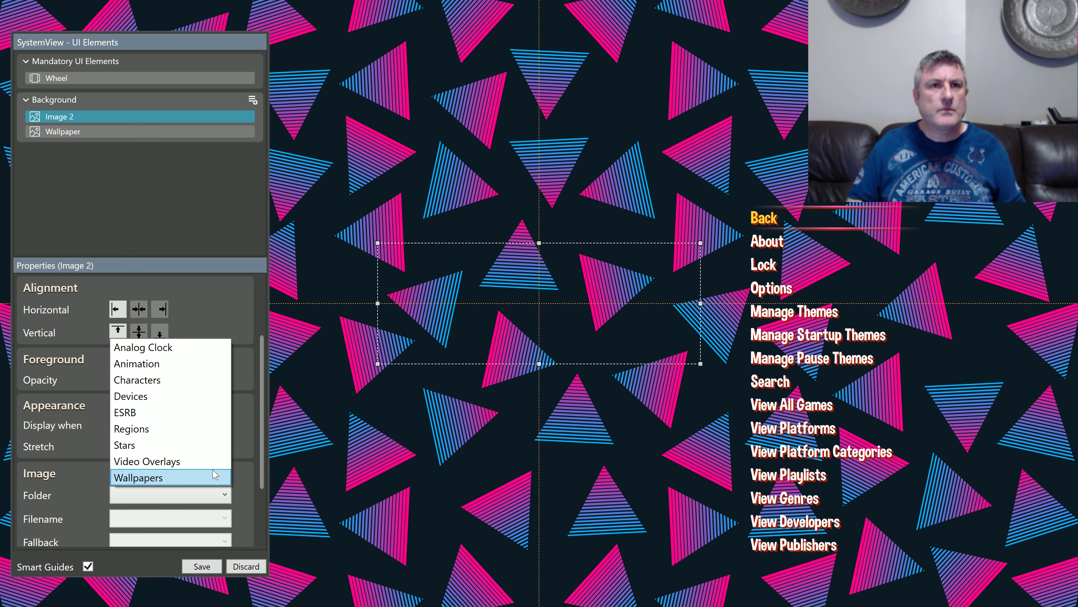
pyautogui.click(212, 479)
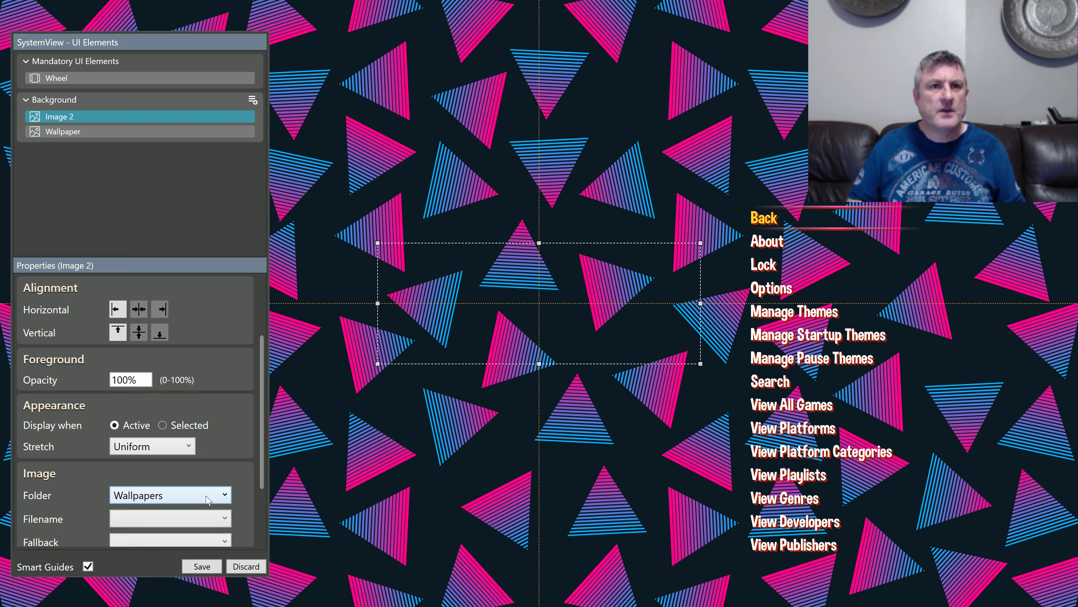
pyautogui.click(209, 521)
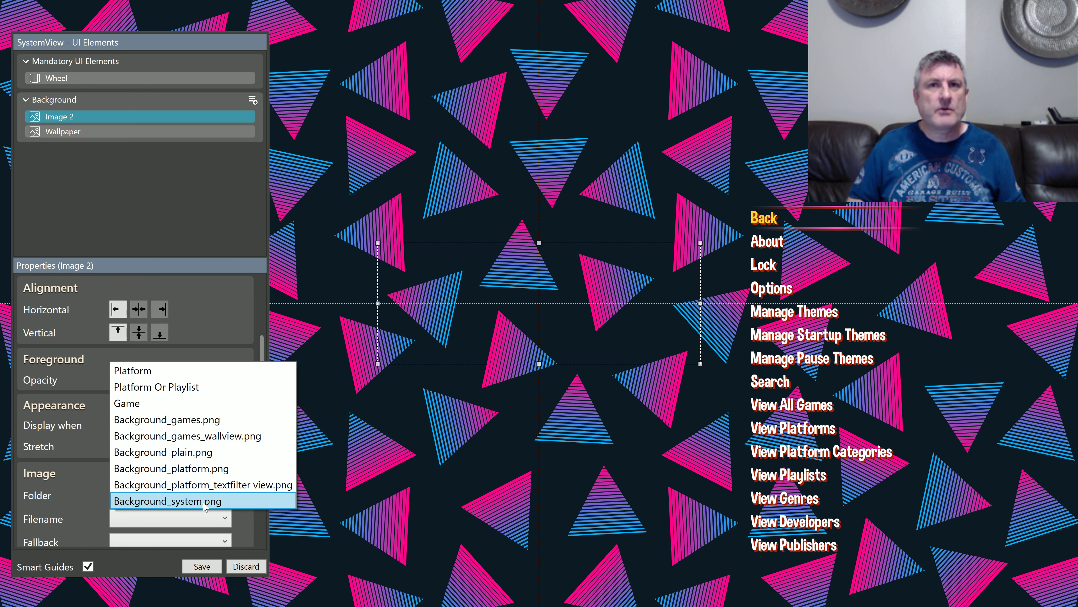
pyautogui.click(205, 501)
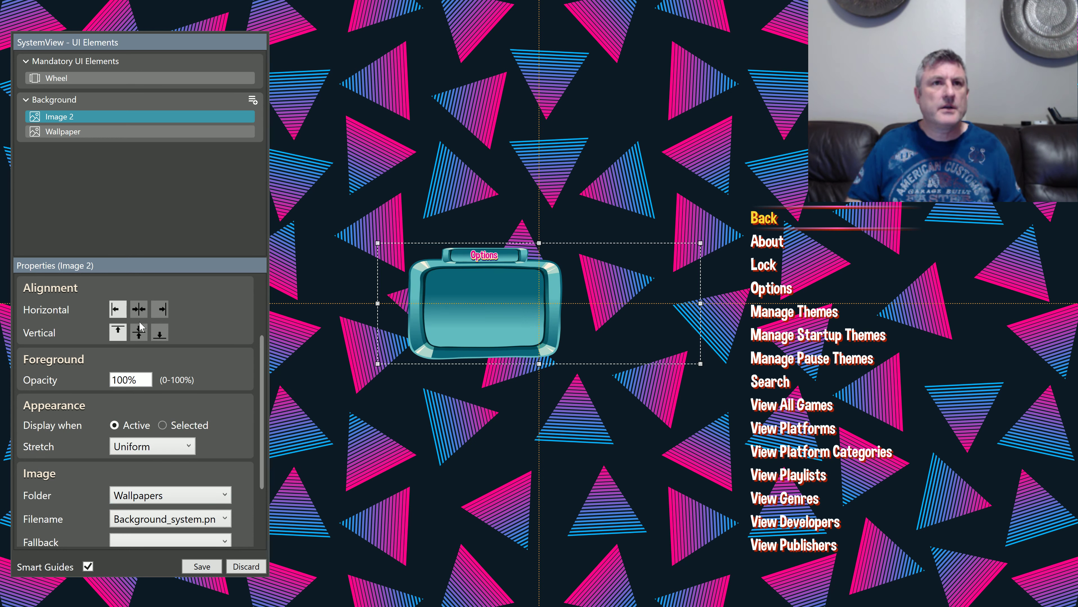
# Step: Set the Options frame image's stretch to Fill and enlarge it to cover the whole canvas
pyautogui.scroll(3, 200, 367)
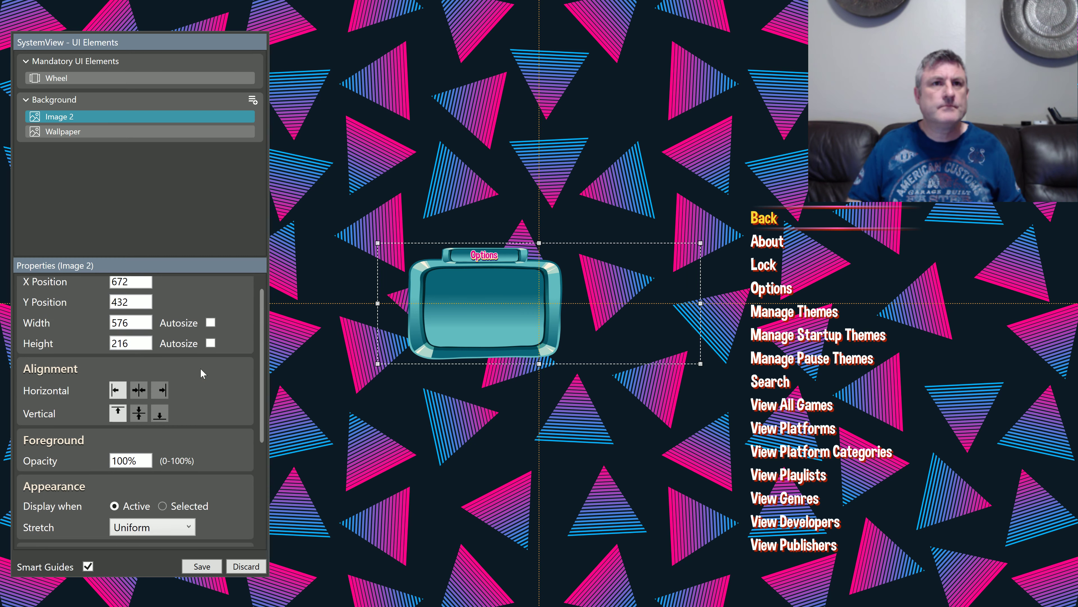
pyautogui.scroll(-3, 166, 359)
pyautogui.scroll(-3, 166, 359)
pyautogui.click(152, 340)
pyautogui.click(155, 358)
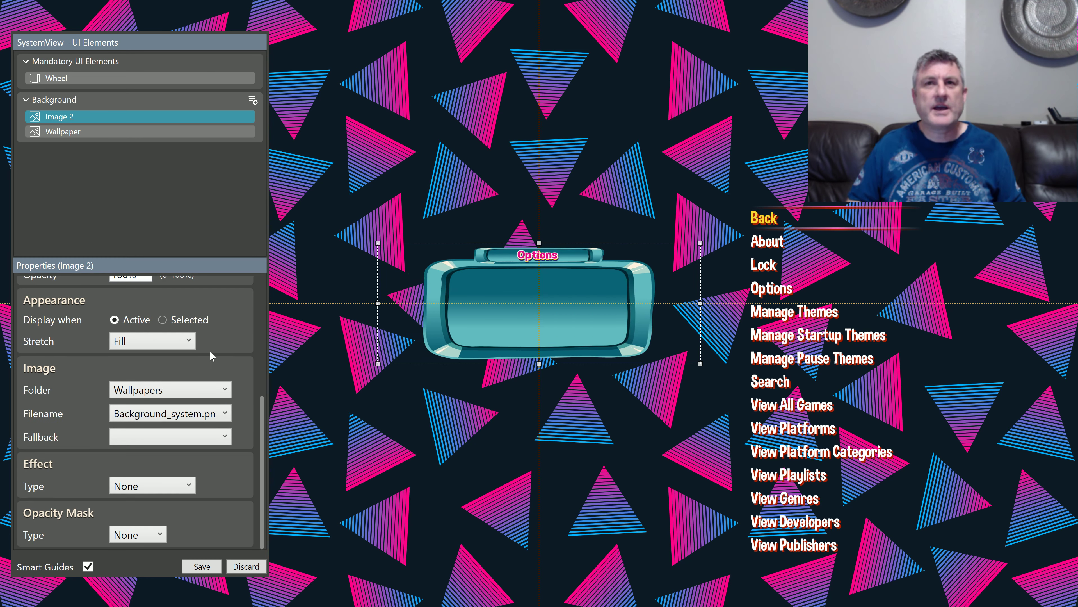
pyautogui.moveTo(379, 244); pyautogui.dragTo(2, 2)
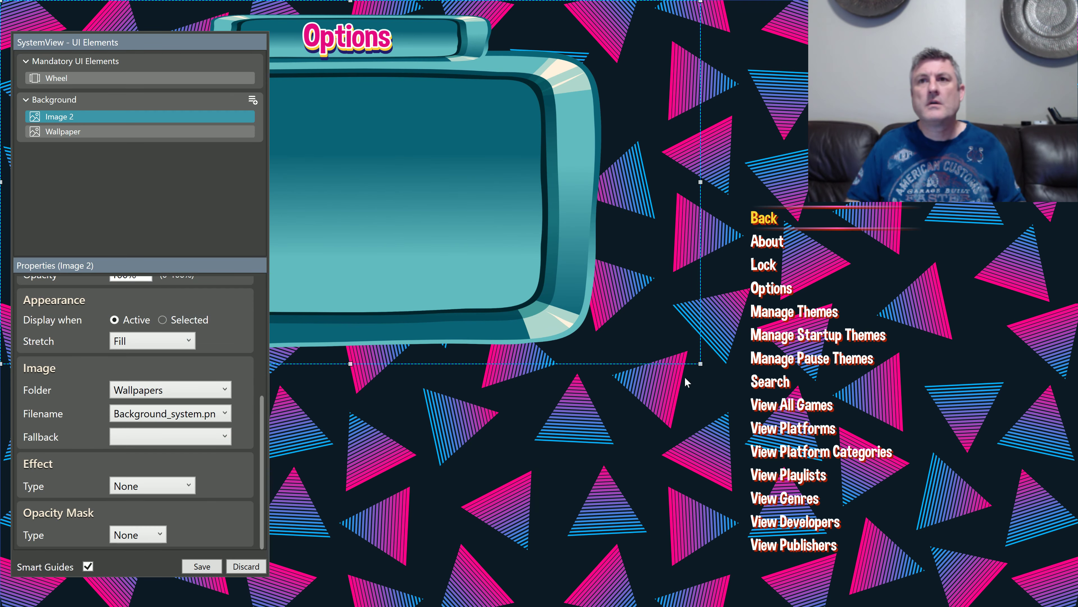
pyautogui.moveTo(699, 364); pyautogui.dragTo(1077, 605)
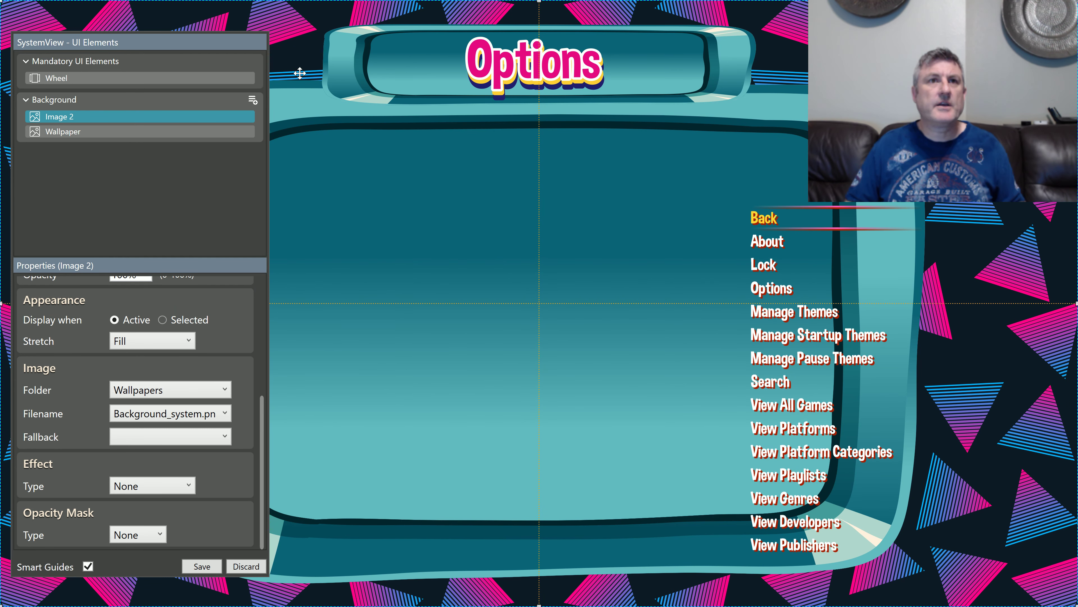
# Step: Move the Wheel inside the Options frame beside its left inner edge and extend its height to the frame's upper and lower inner edges
pyautogui.moveTo(212, 46); pyautogui.dragTo(54, 54)
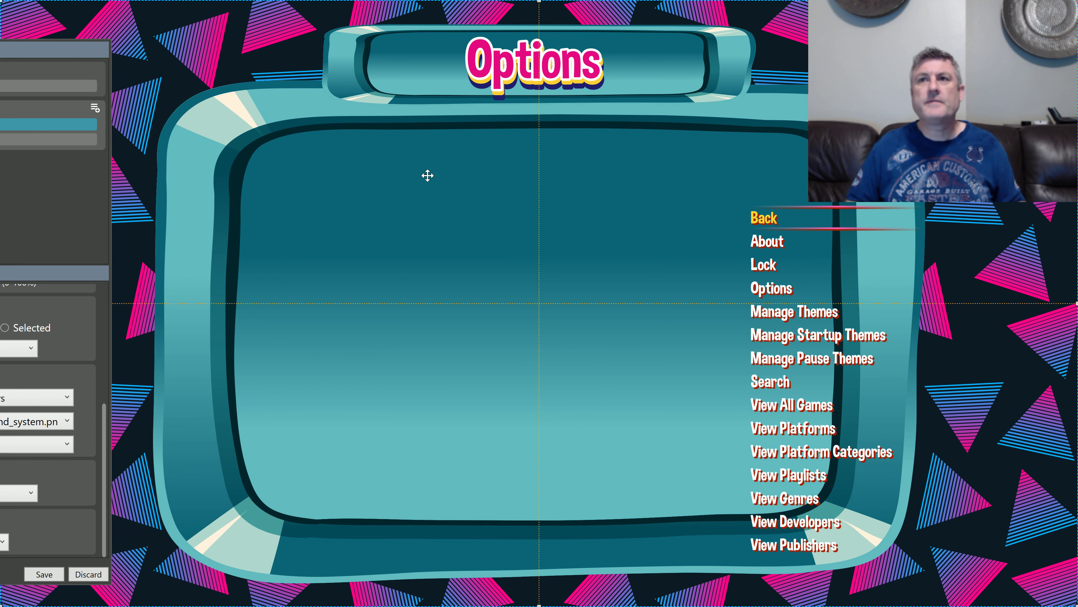
pyautogui.click(760, 310)
pyautogui.moveTo(779, 313); pyautogui.dragTo(303, 255)
pyautogui.moveTo(359, 498); pyautogui.dragTo(357, 518)
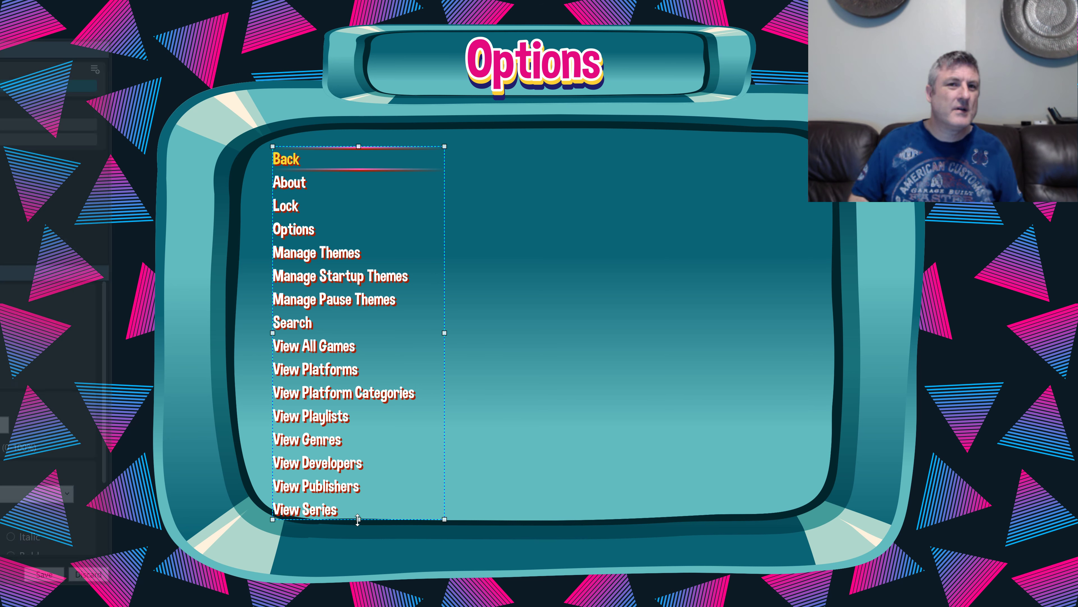
pyautogui.moveTo(359, 146); pyautogui.dragTo(357, 129)
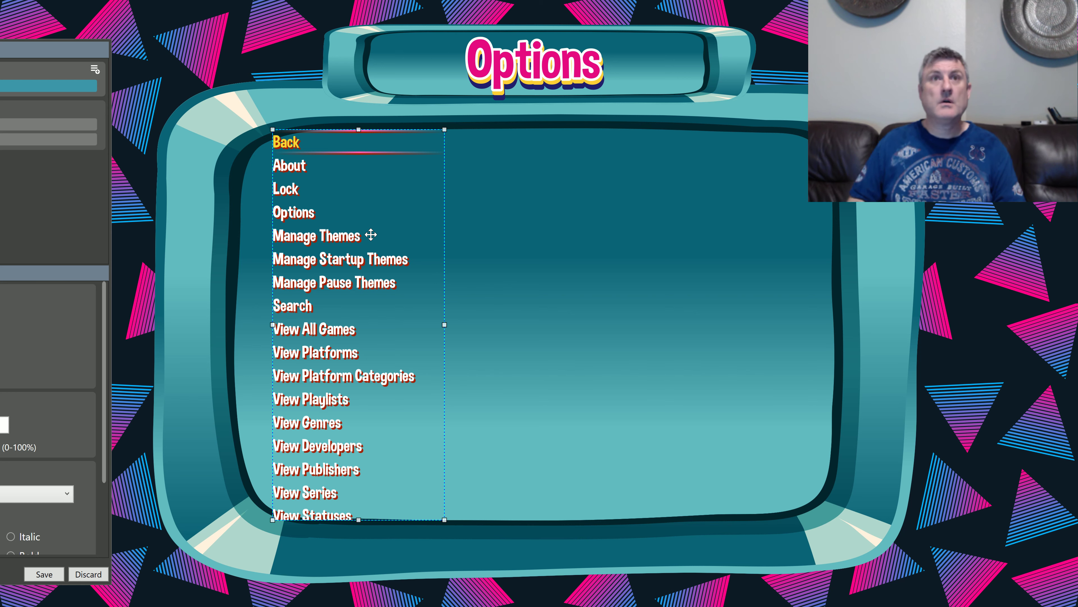
# Step: Nudge the Wheel slightly to the right within the Options frame
pyautogui.press('Right')
pyautogui.press('Right')
pyautogui.press('Right')
pyautogui.press('Right')
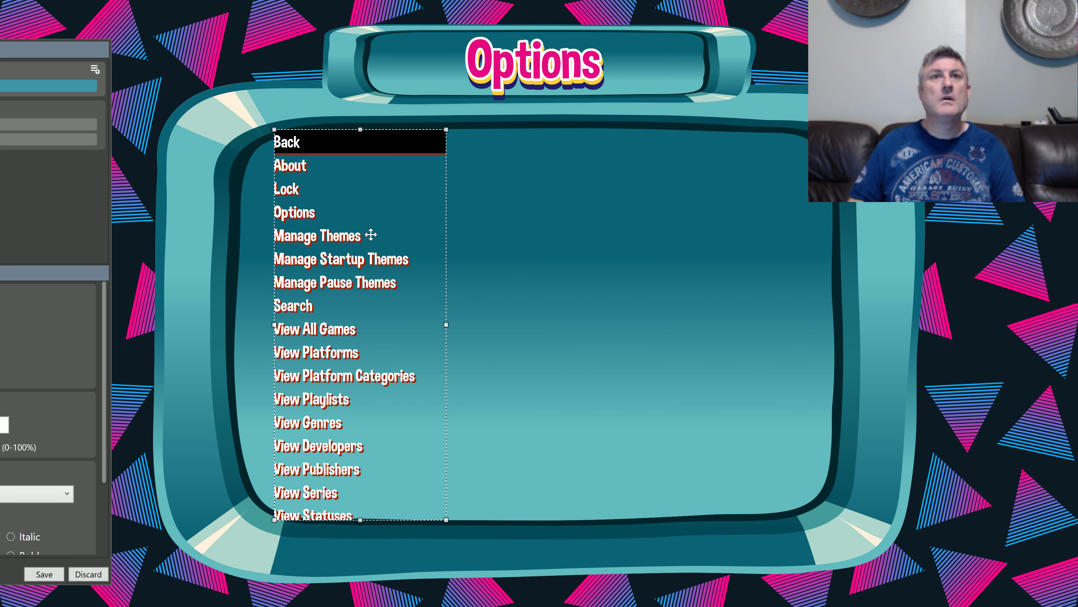
pyautogui.press('Right')
pyautogui.press('Right')
pyautogui.press('Right')
pyautogui.press('Right')
pyautogui.press('Right')
pyautogui.press('Right')
pyautogui.press('Right')
pyautogui.press('Right')
pyautogui.press('Right')
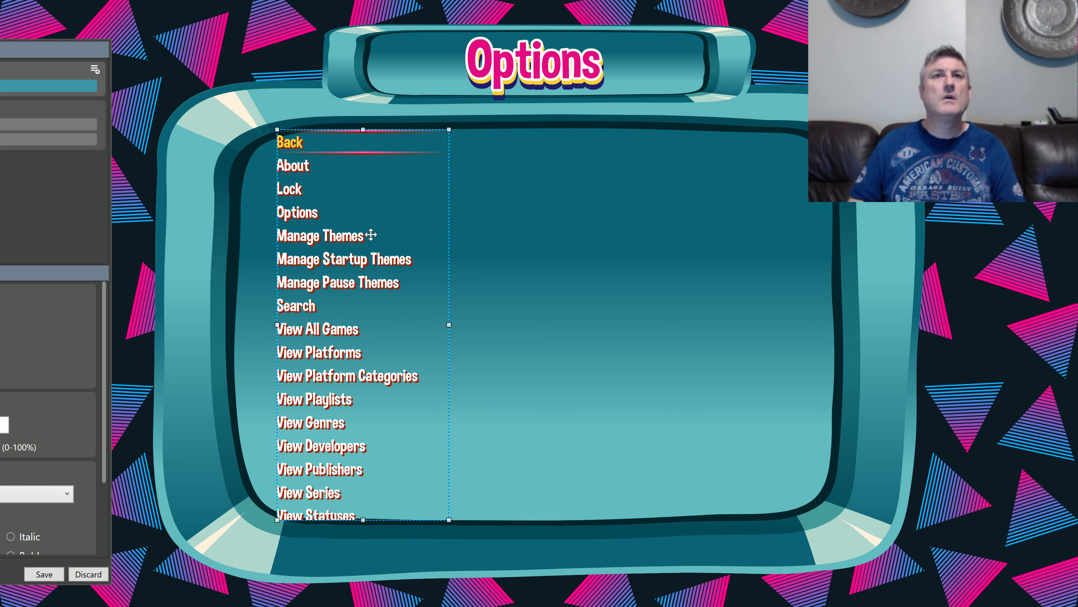
pyautogui.press('Right')
pyautogui.press('Right')
pyautogui.press('Right')
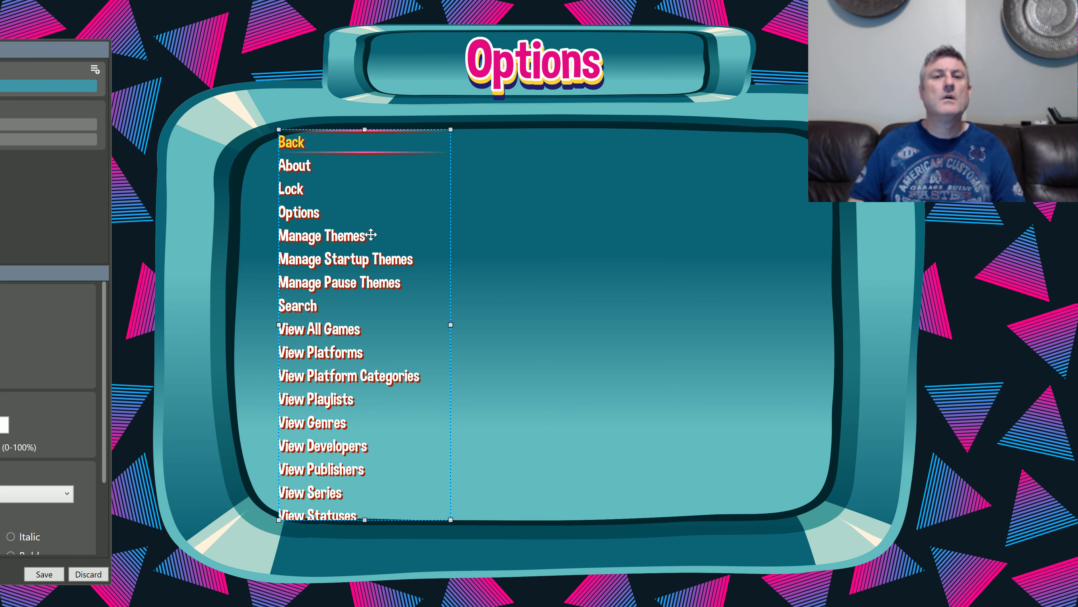
pyautogui.press('Right')
pyautogui.press('Right')
pyautogui.press('Right')
pyautogui.press('Right')
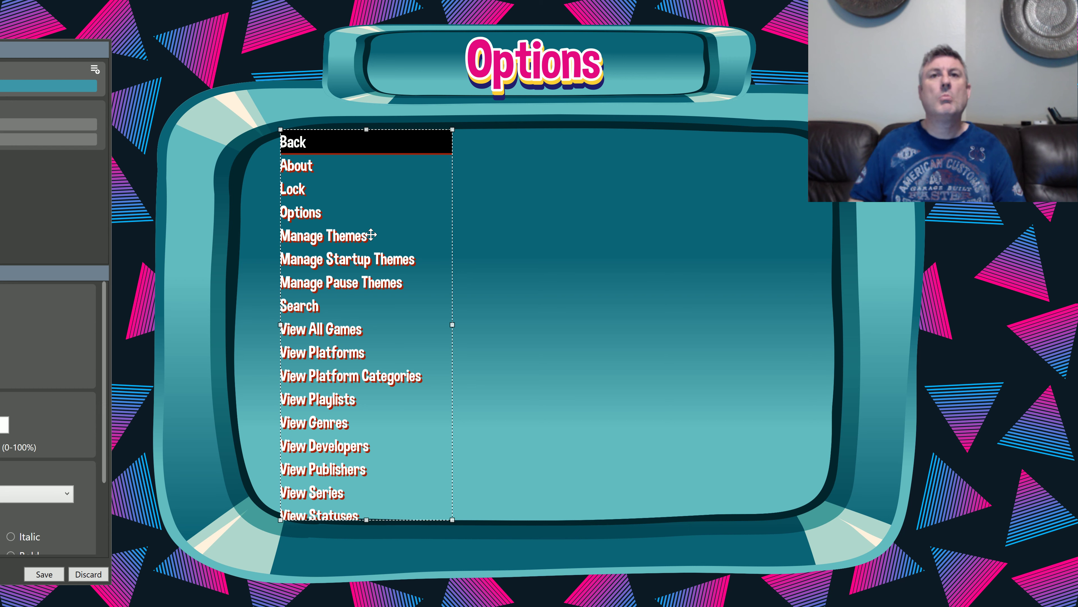
# Step: Refit the Wheel inside the Options frame, lowering its top edge, extending its left edge slightly, and widening it to about 908 across the frame
pyautogui.press('Right')
pyautogui.press('Right')
pyautogui.press('Right')
pyautogui.press('Right')
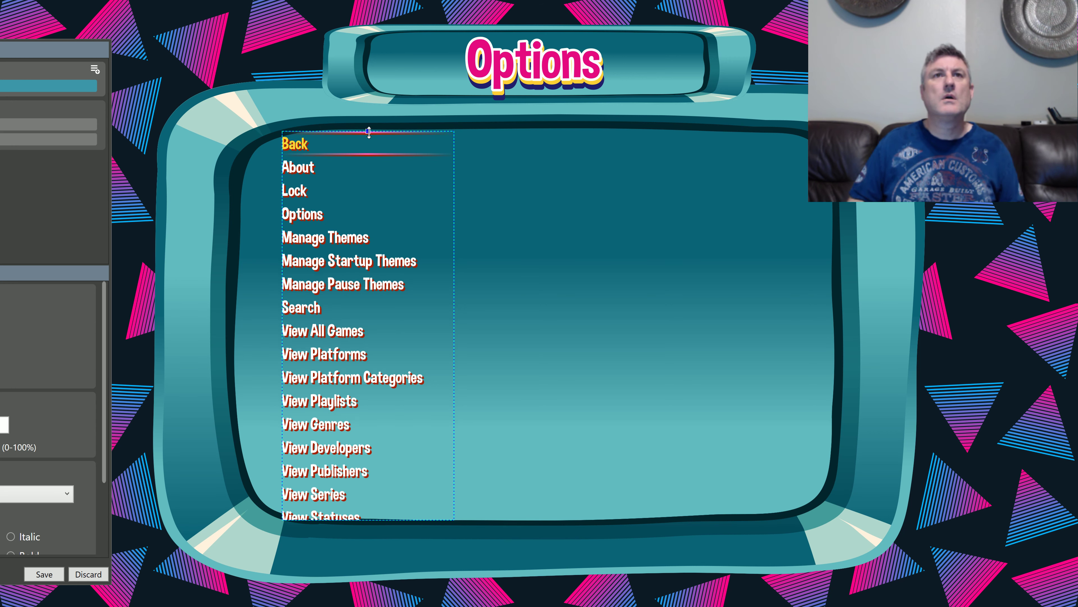
pyautogui.moveTo(369, 131); pyautogui.dragTo(368, 135)
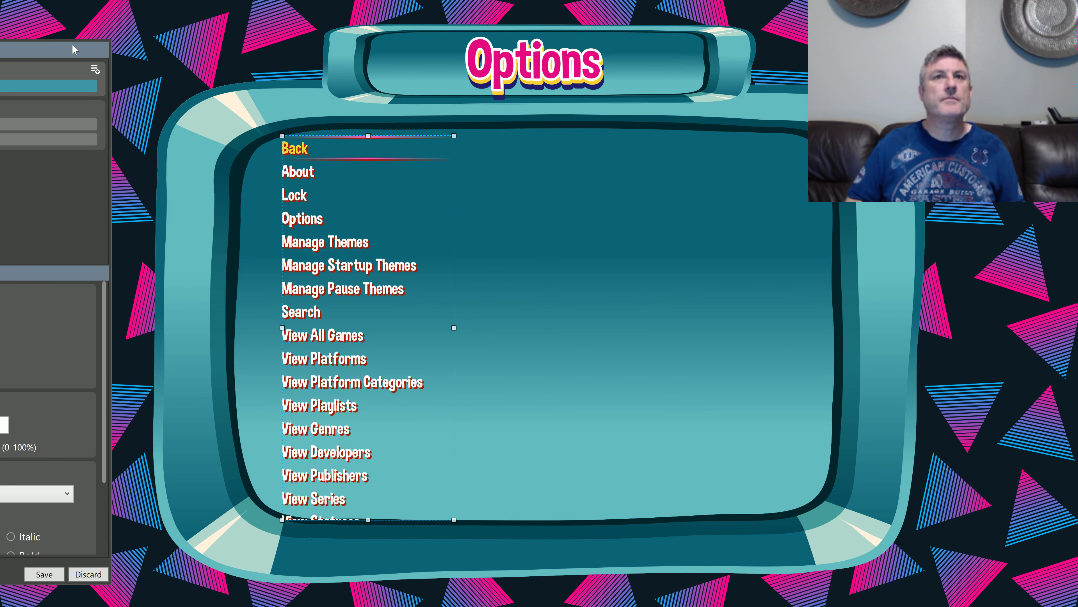
pyautogui.moveTo(282, 328); pyautogui.dragTo(275, 327)
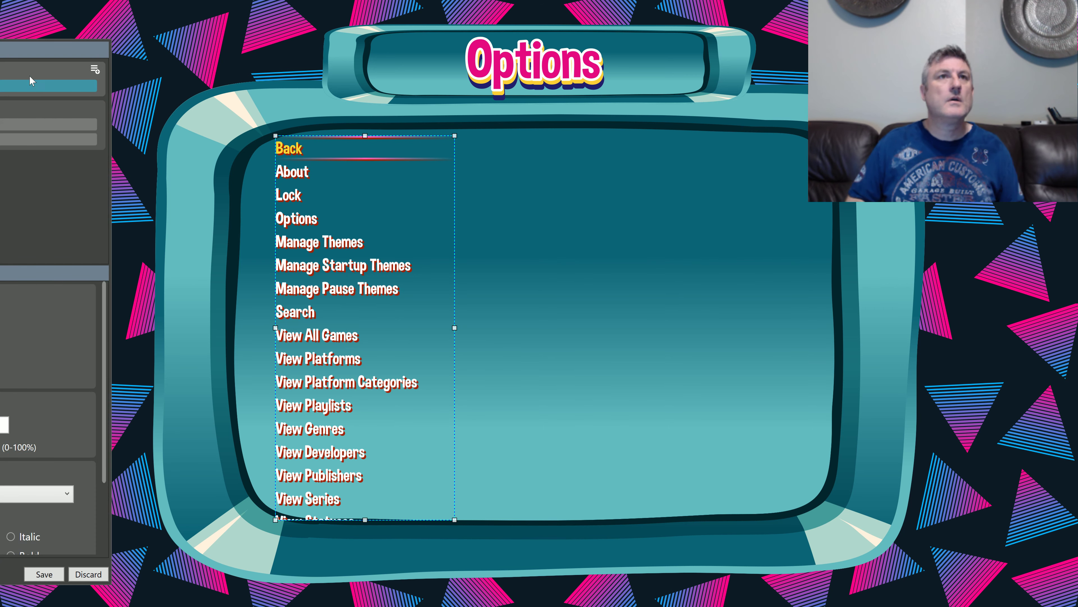
pyautogui.moveTo(36, 46); pyautogui.dragTo(766, 62)
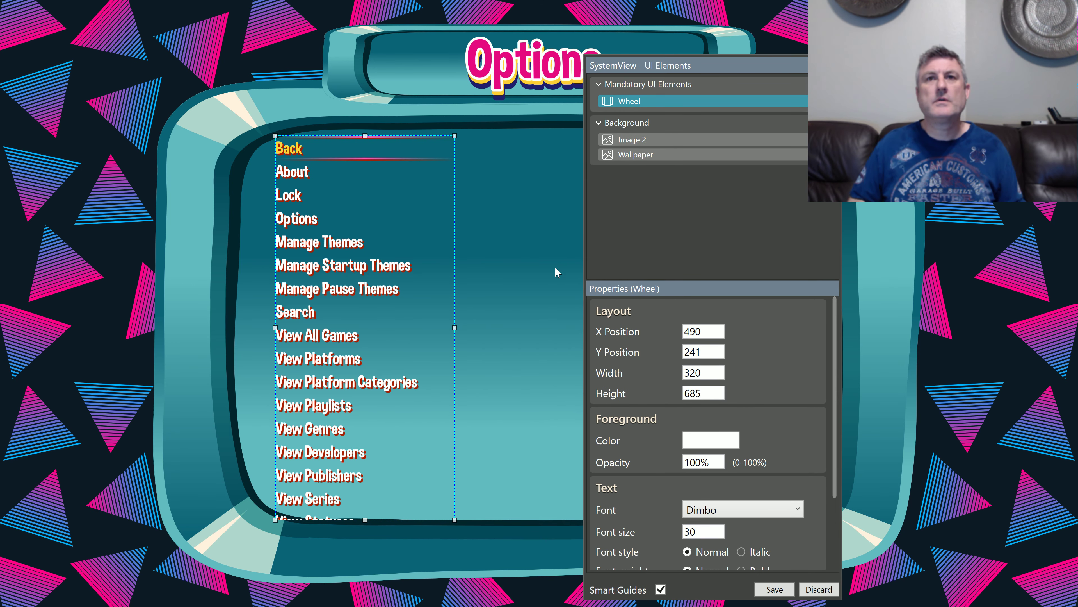
pyautogui.moveTo(456, 327); pyautogui.dragTo(786, 326)
# Step: Add a rectangle to the Mandatory UI Elements group and size it to about 1146 by 734, covering the Options frame's interior
pyautogui.moveTo(686, 66); pyautogui.dragTo(585, 54)
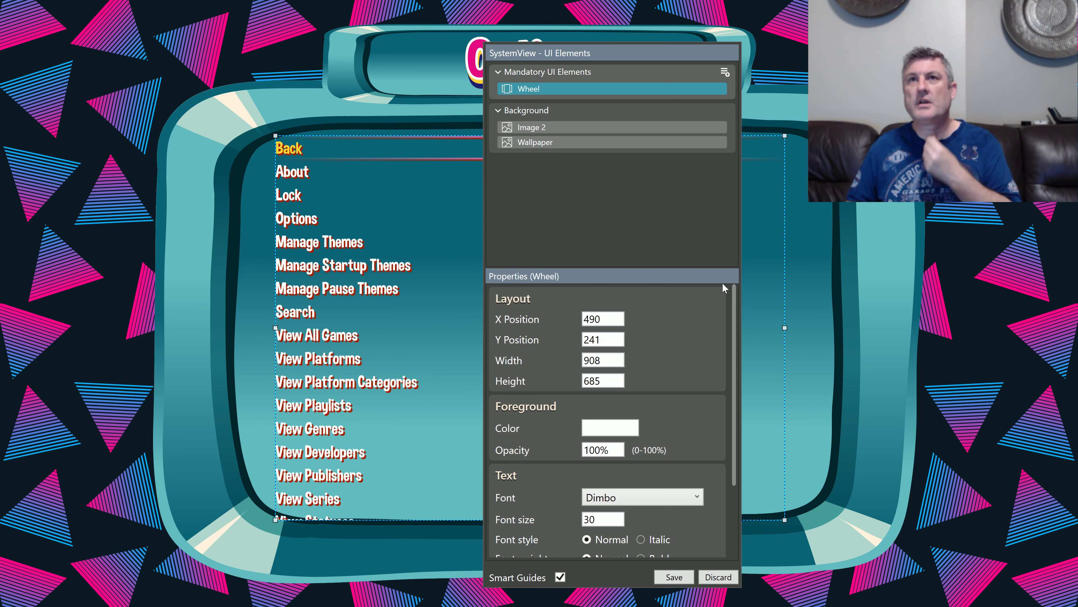
pyautogui.click(726, 76)
pyautogui.click(749, 189)
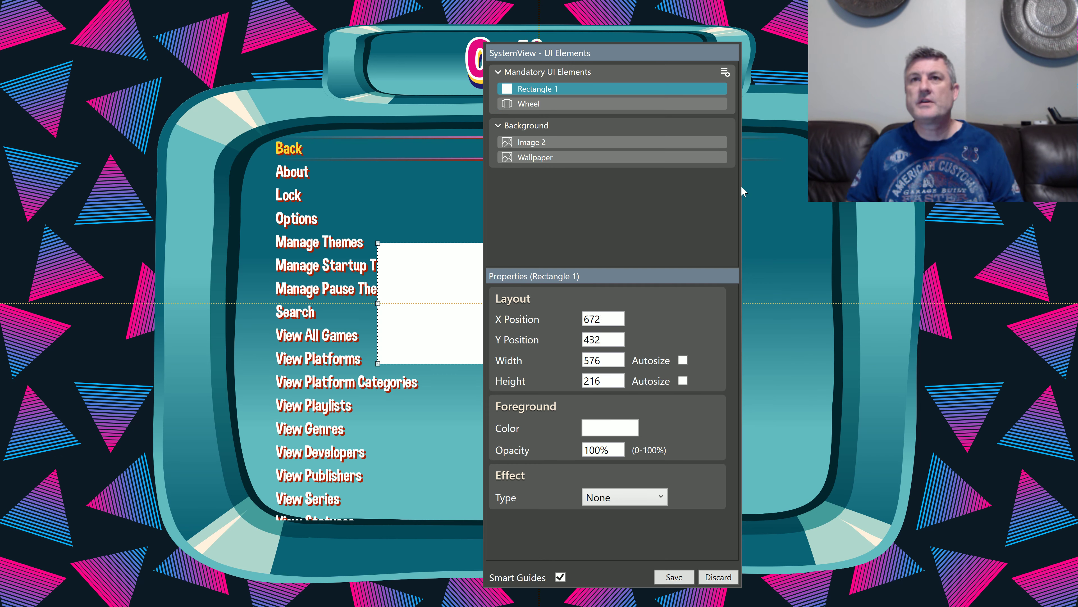
pyautogui.moveTo(446, 260); pyautogui.dragTo(290, 142)
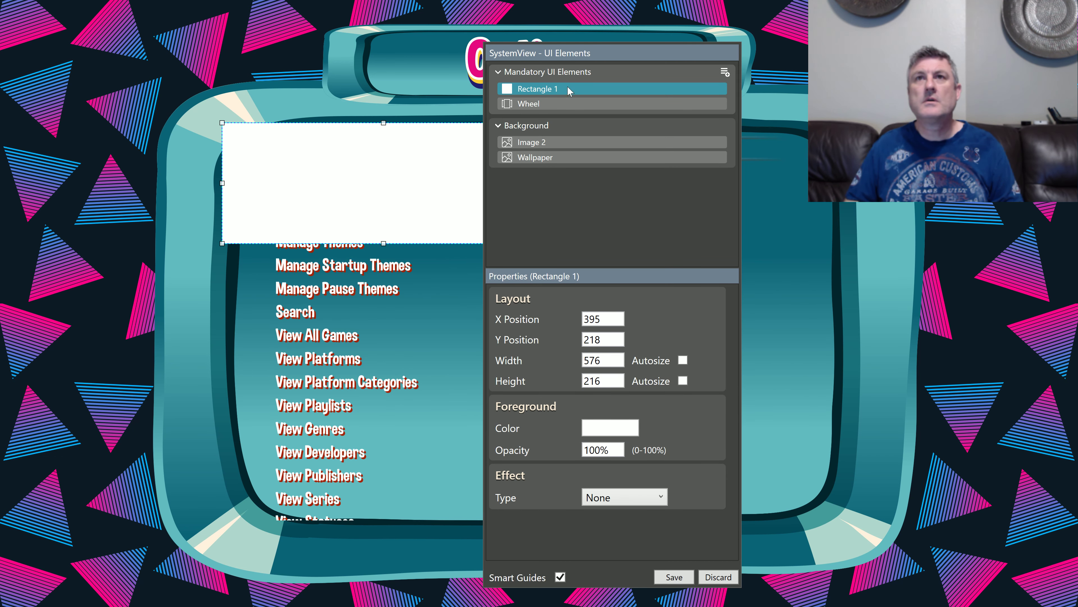
pyautogui.moveTo(581, 57); pyautogui.dragTo(976, 76)
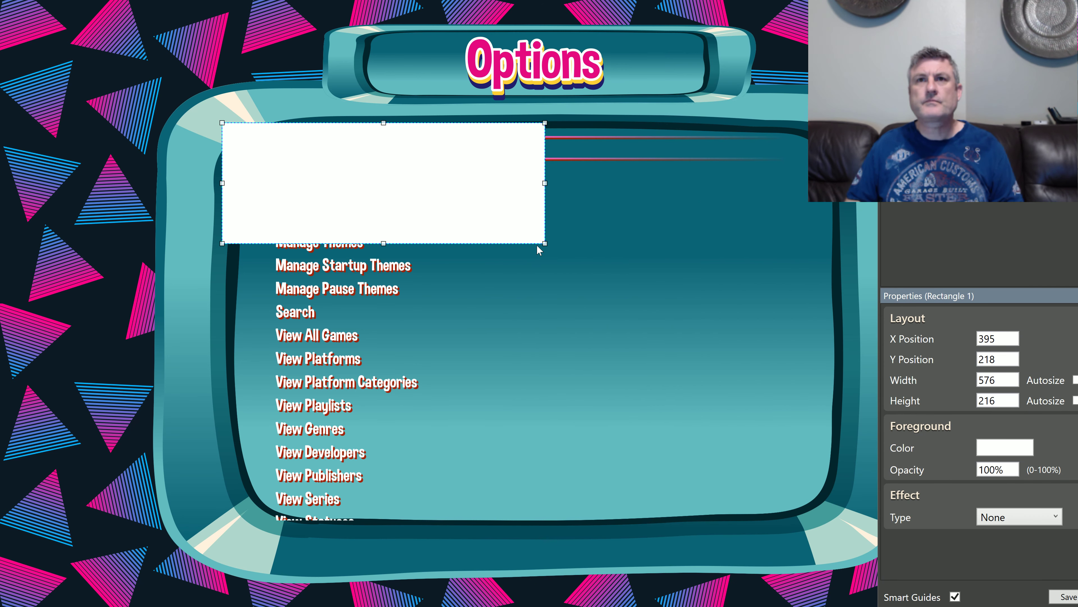
pyautogui.moveTo(545, 243); pyautogui.dragTo(859, 535)
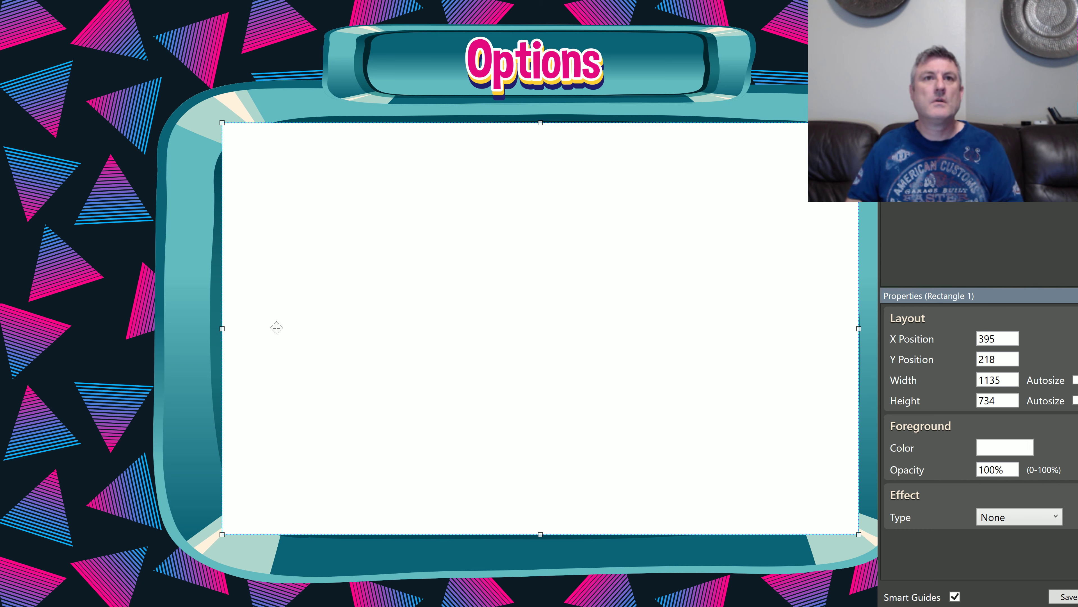
pyautogui.moveTo(222, 328); pyautogui.dragTo(216, 328)
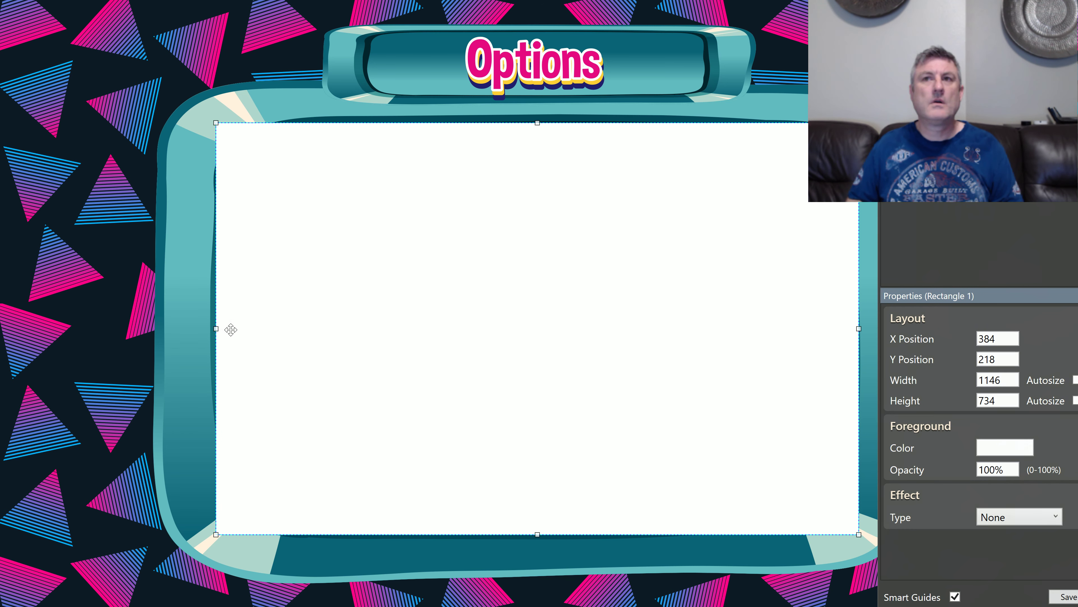
# Step: Fill the rectangle with solid black and set its opacity to 60%
pyautogui.click(995, 450)
pyautogui.click(943, 427)
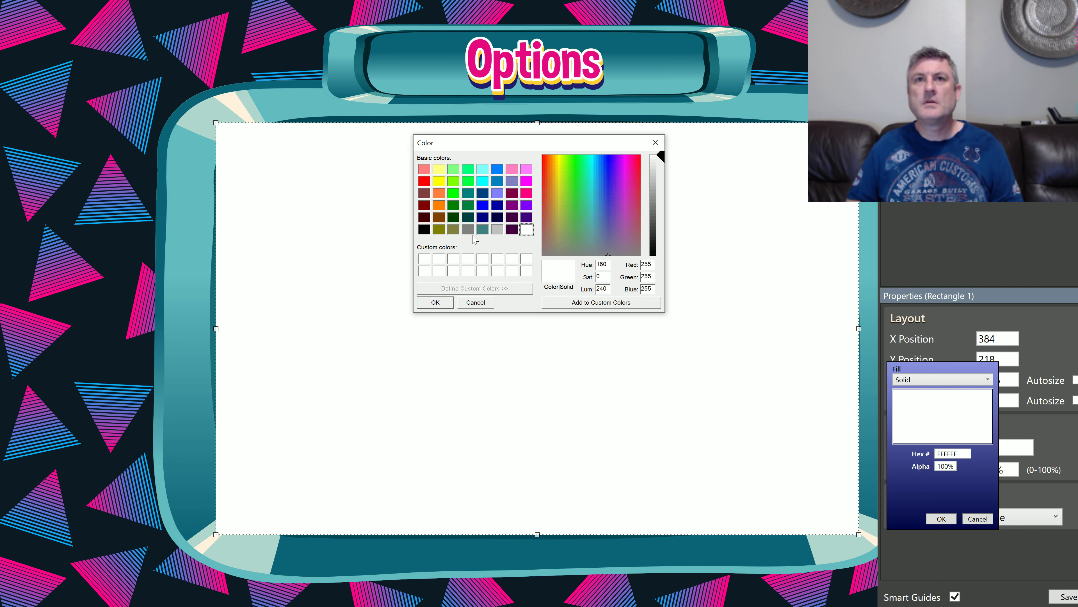
pyautogui.click(424, 229)
pyautogui.click(436, 302)
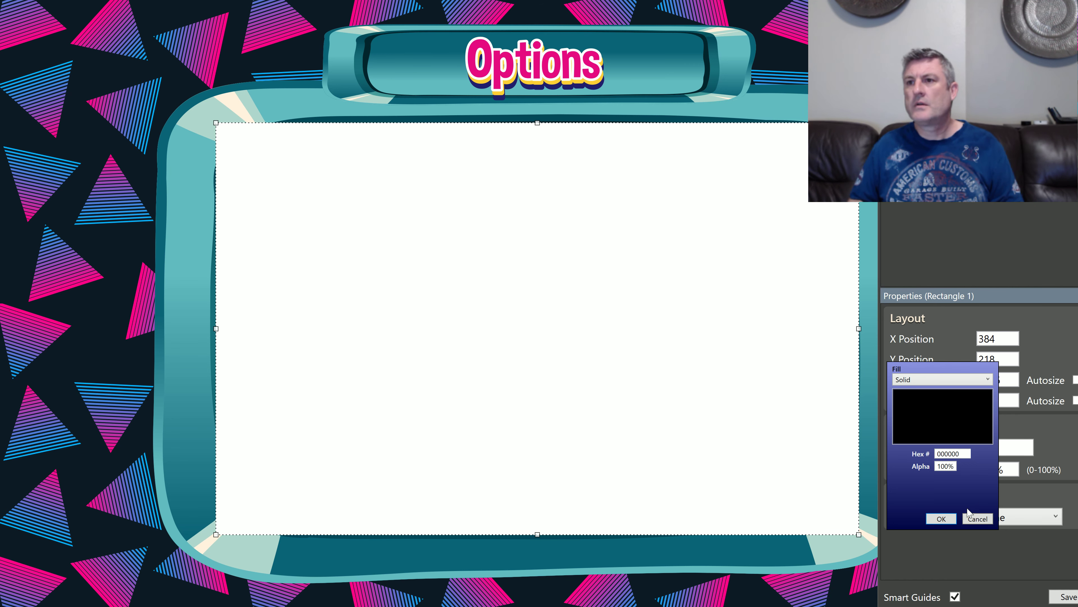
pyautogui.click(941, 518)
pyautogui.moveTo(1003, 472); pyautogui.dragTo(908, 470)
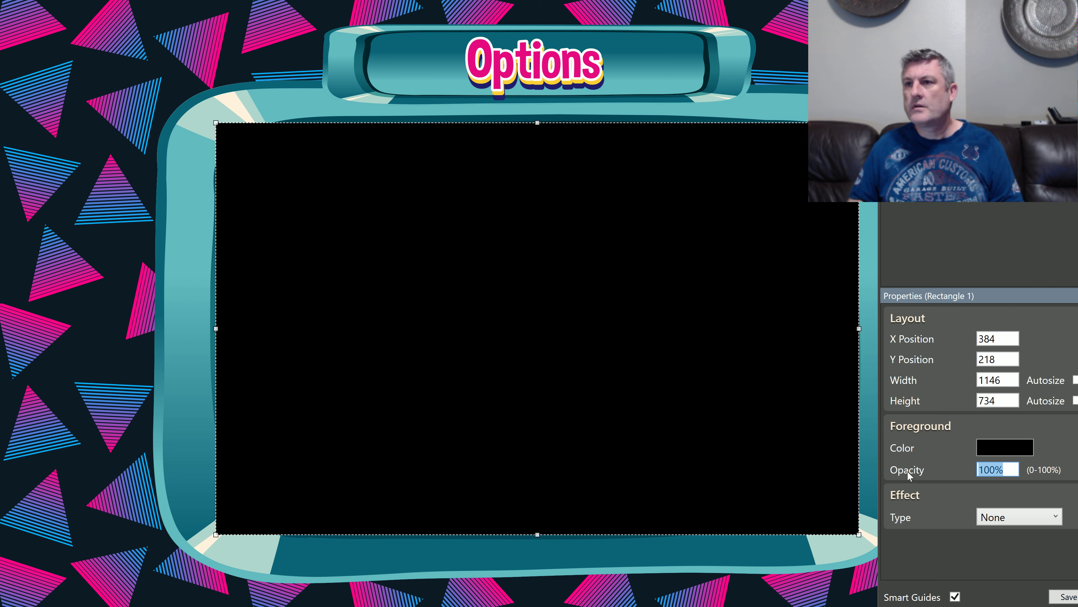
pyautogui.write('60')
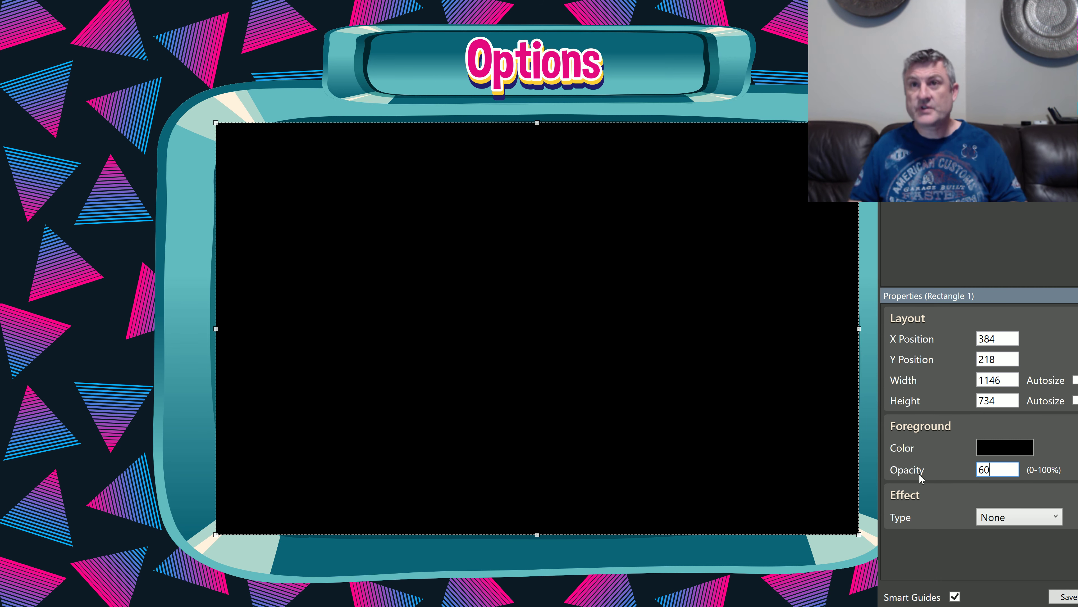
pyautogui.press('Return')
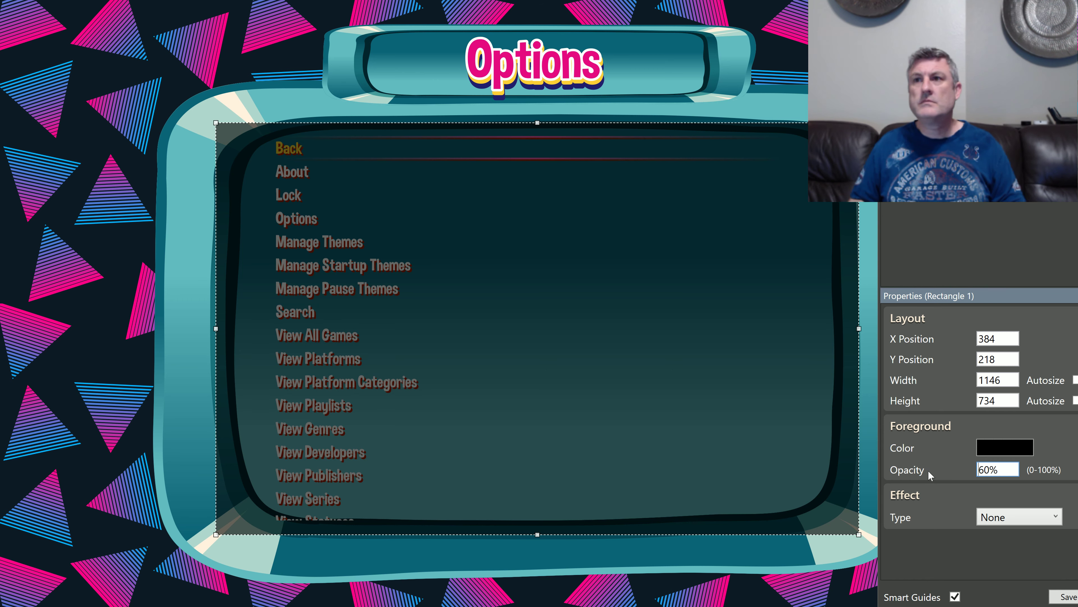
pyautogui.click(956, 240)
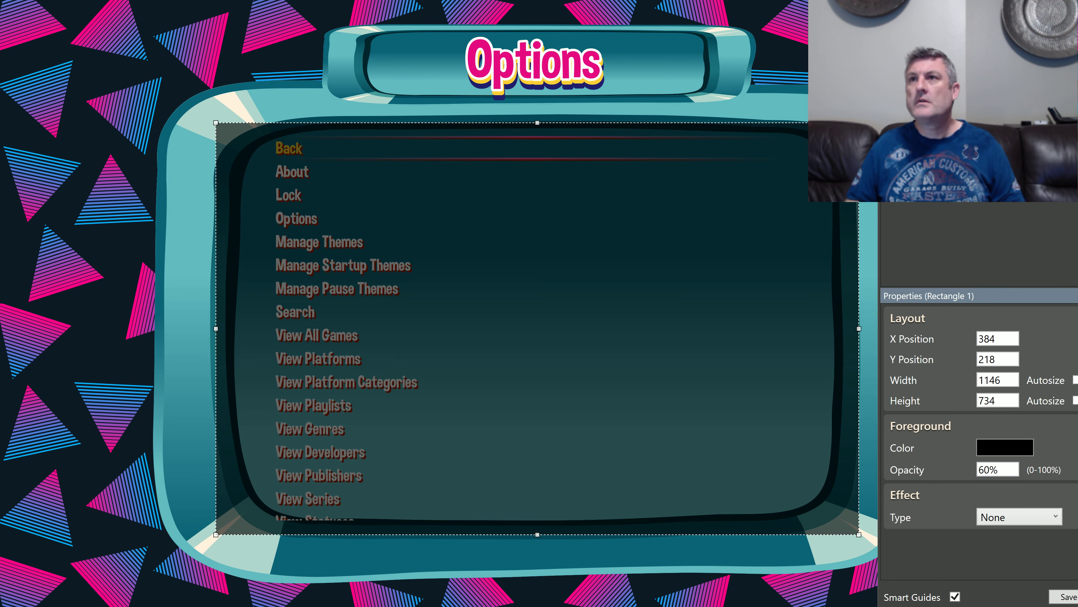
# Step: Reorder the black rectangle beneath the Wheel in the Mandatory UI Elements group
pyautogui.moveTo(943, 72); pyautogui.dragTo(75, 48)
pyautogui.moveTo(105, 84); pyautogui.dragTo(102, 97)
pyautogui.moveTo(118, 45); pyautogui.dragTo(632, 84)
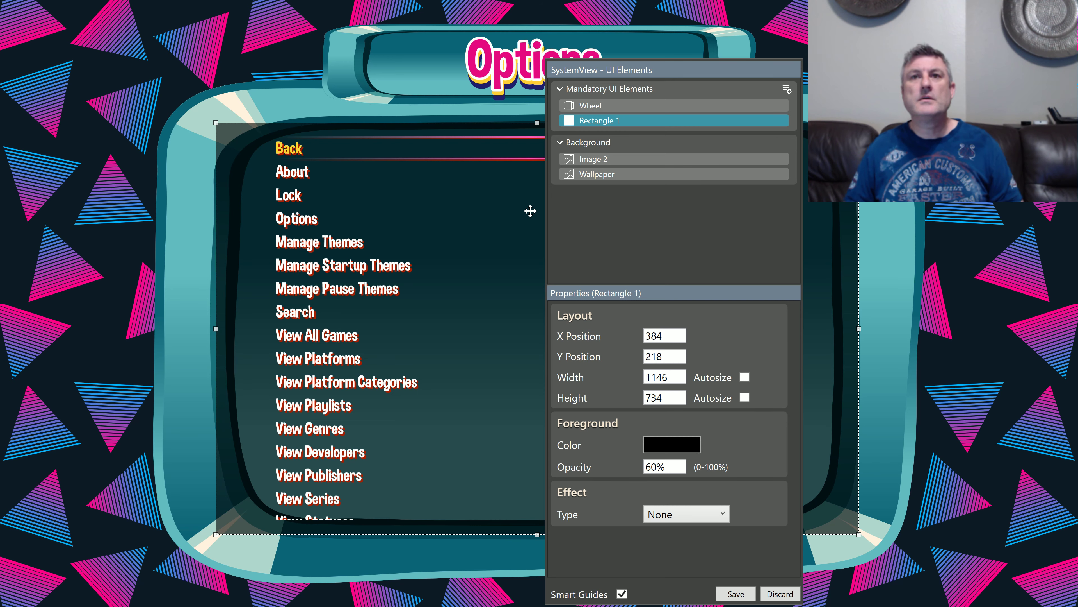
# Step: Add a new image element to the Mandatory UI Elements group
pyautogui.moveTo(666, 76); pyautogui.dragTo(641, 58)
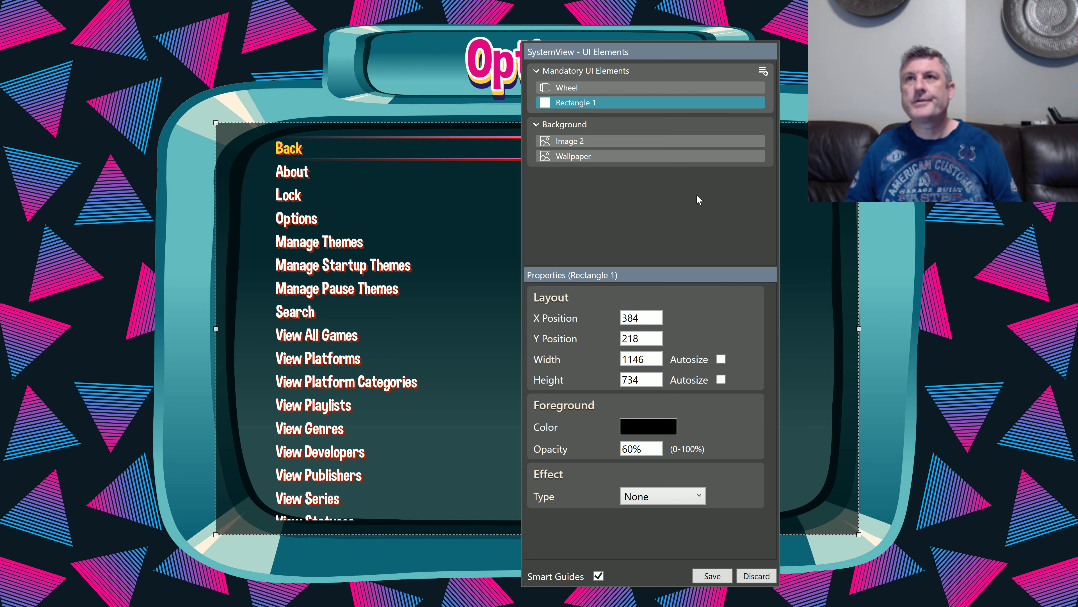
pyautogui.click(763, 72)
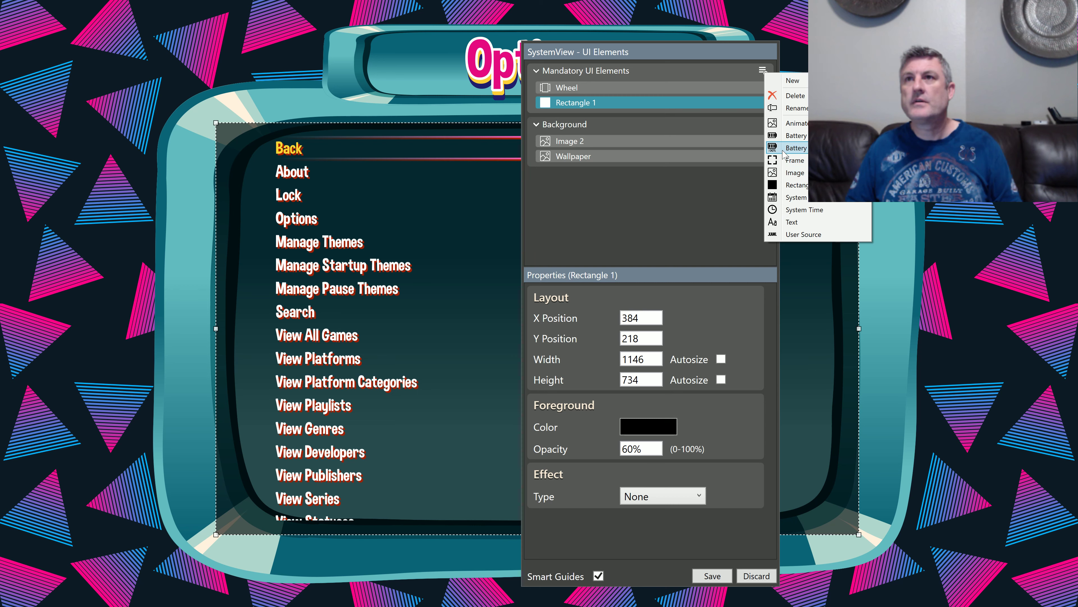
pyautogui.click(789, 174)
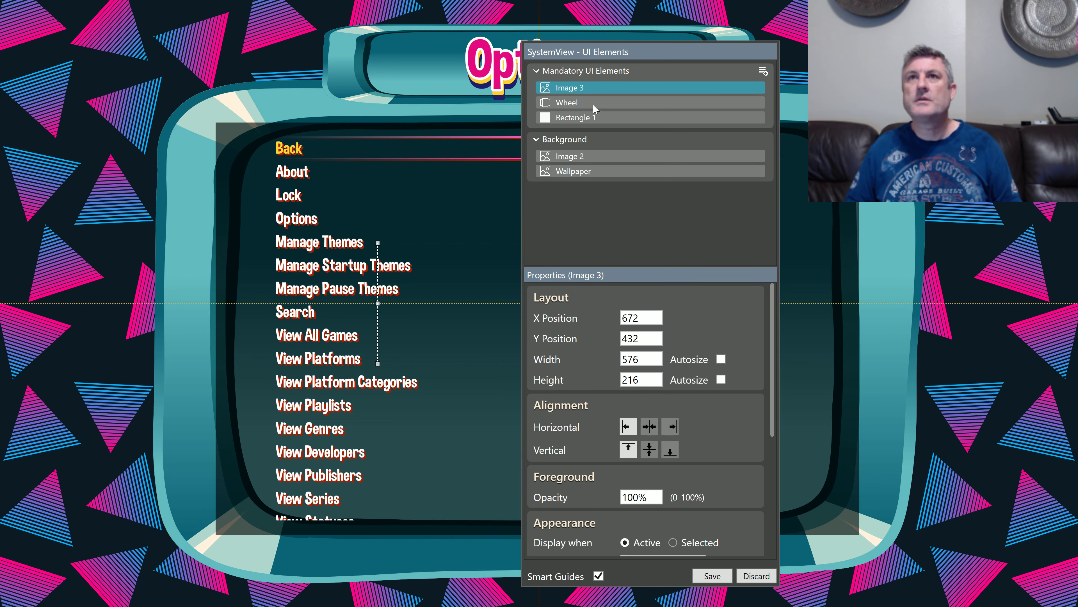
# Step: Rename the black rectangle as Options Background
pyautogui.click(574, 119)
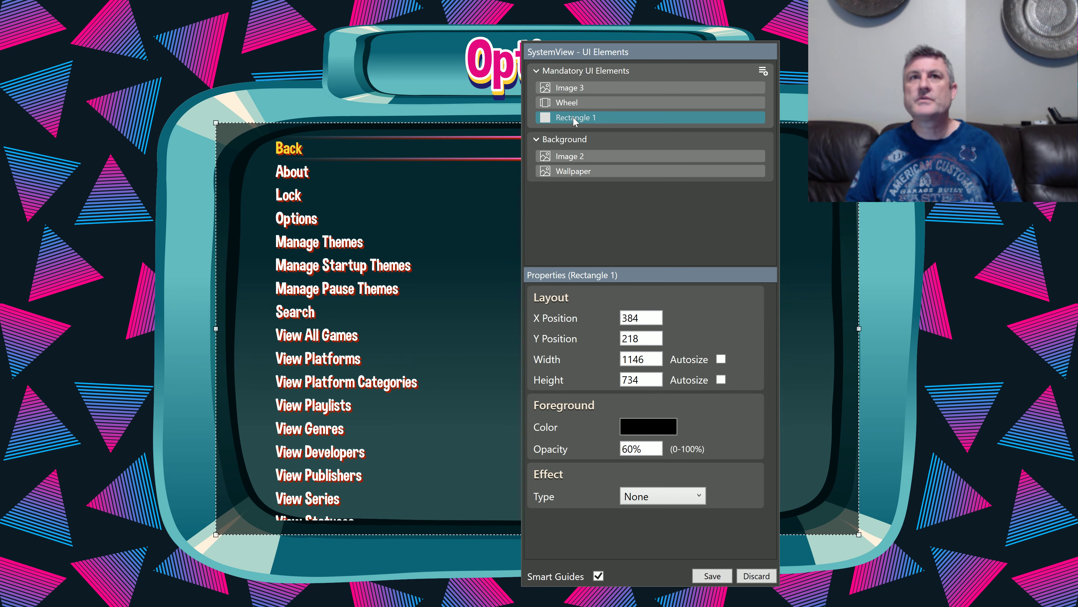
pyautogui.click(574, 119)
pyautogui.moveTo(608, 117); pyautogui.dragTo(546, 123)
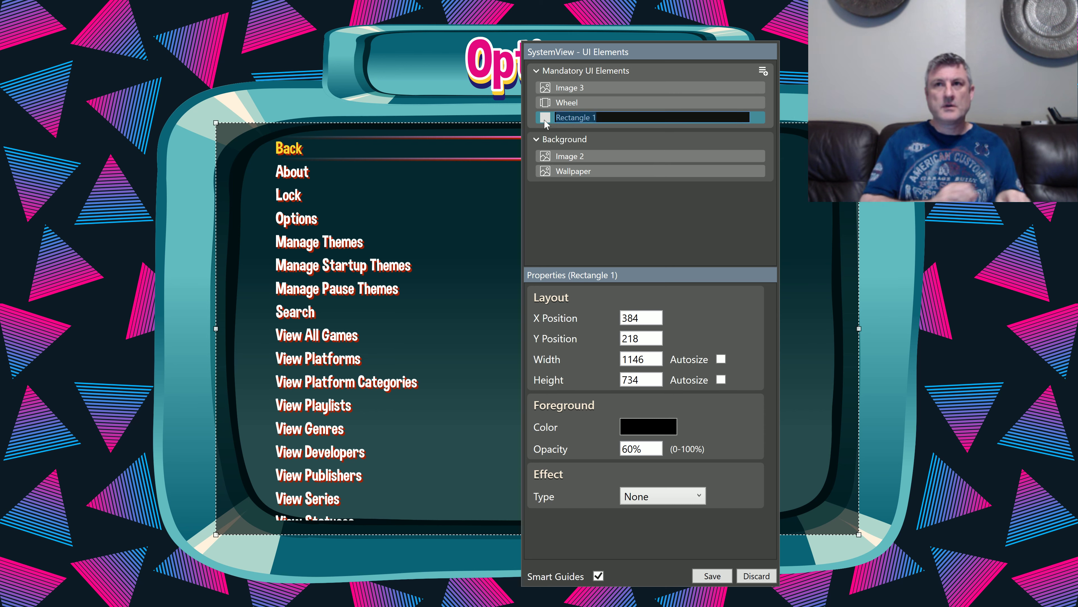
pyautogui.write('Options Backgr')
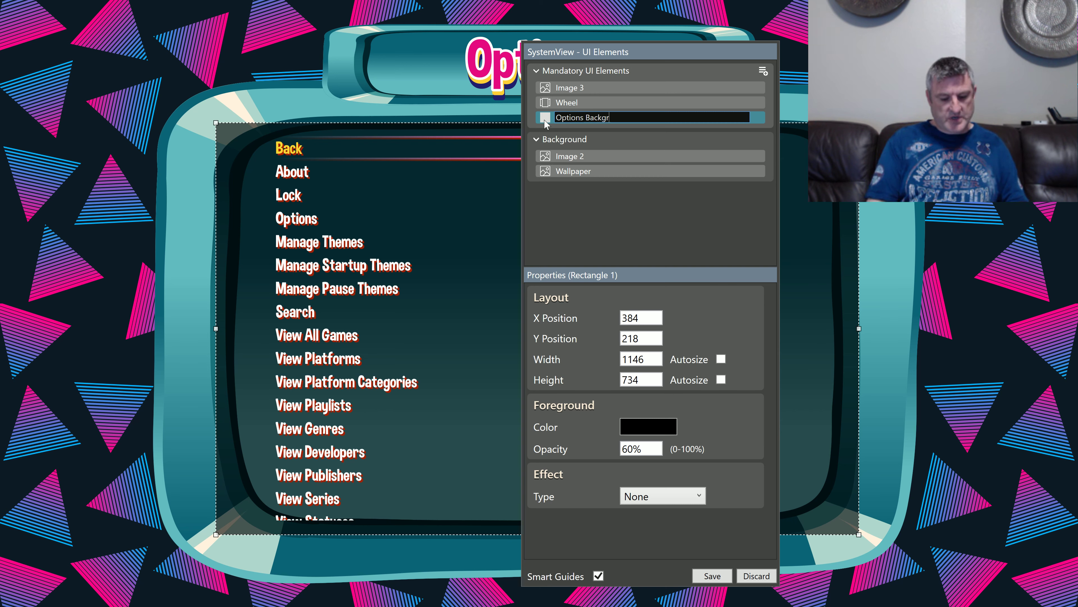
pyautogui.write('ound')
pyautogui.press('Return')
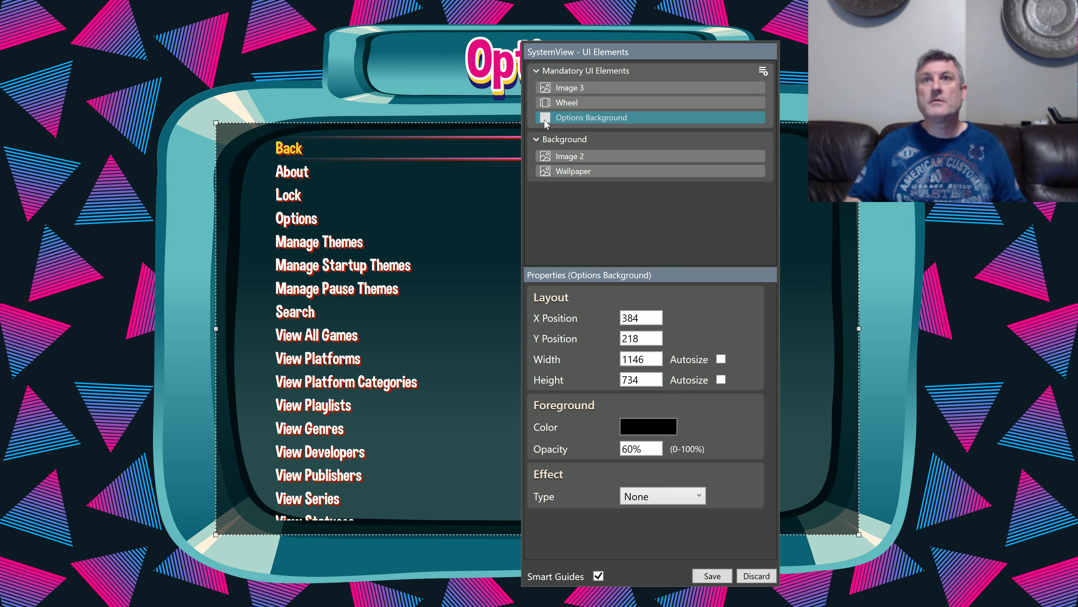
# Step: Rename the new image above the Wheel as Options Foreground
pyautogui.click(568, 88)
pyautogui.click(572, 93)
pyautogui.moveTo(593, 88); pyautogui.dragTo(517, 92)
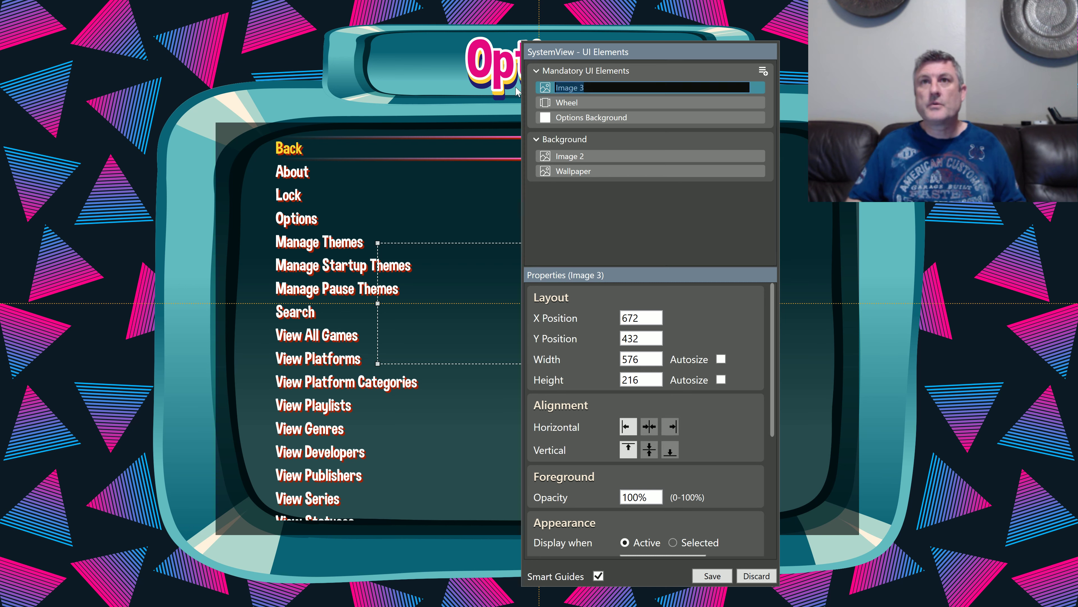
pyautogui.write('Options Foreground')
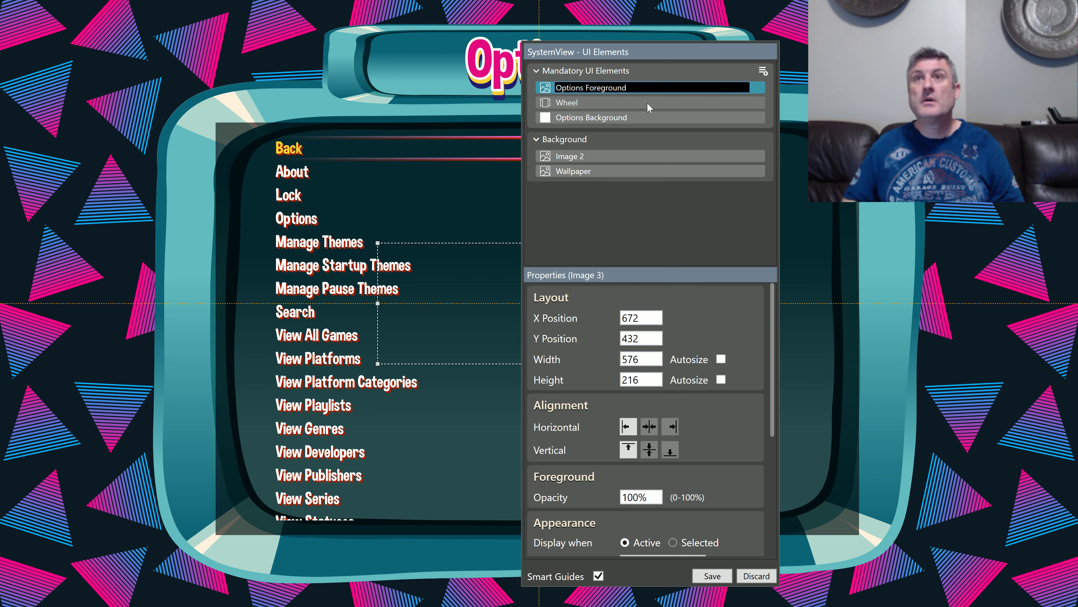
pyautogui.press('Return')
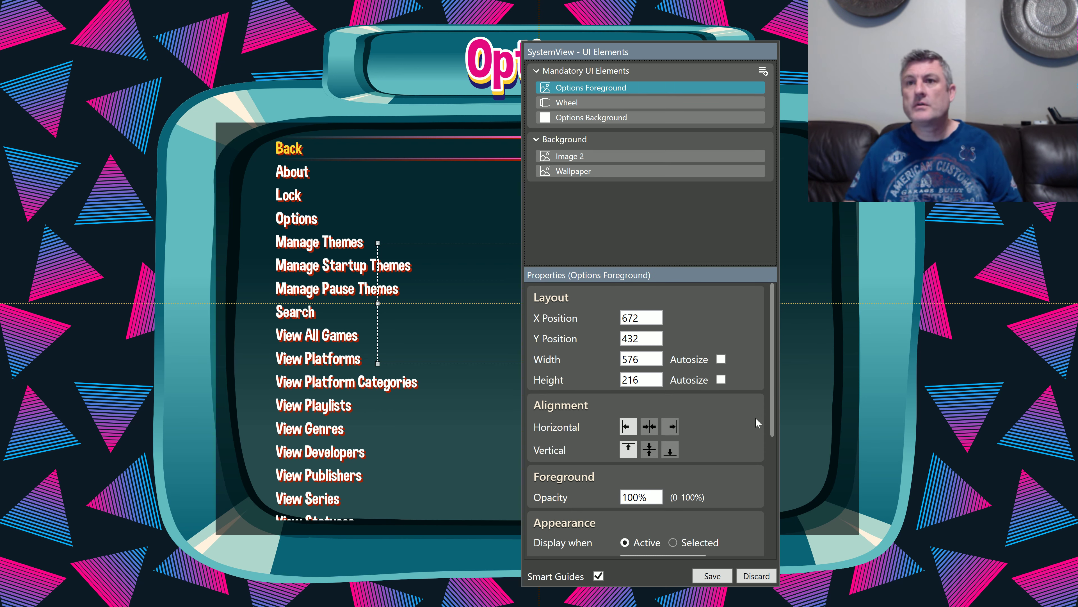
# Step: Set the Options Foreground image's source to Foreground_system.png from the Video Overlays folder
pyautogui.scroll(-5, 755, 419)
pyautogui.click(723, 399)
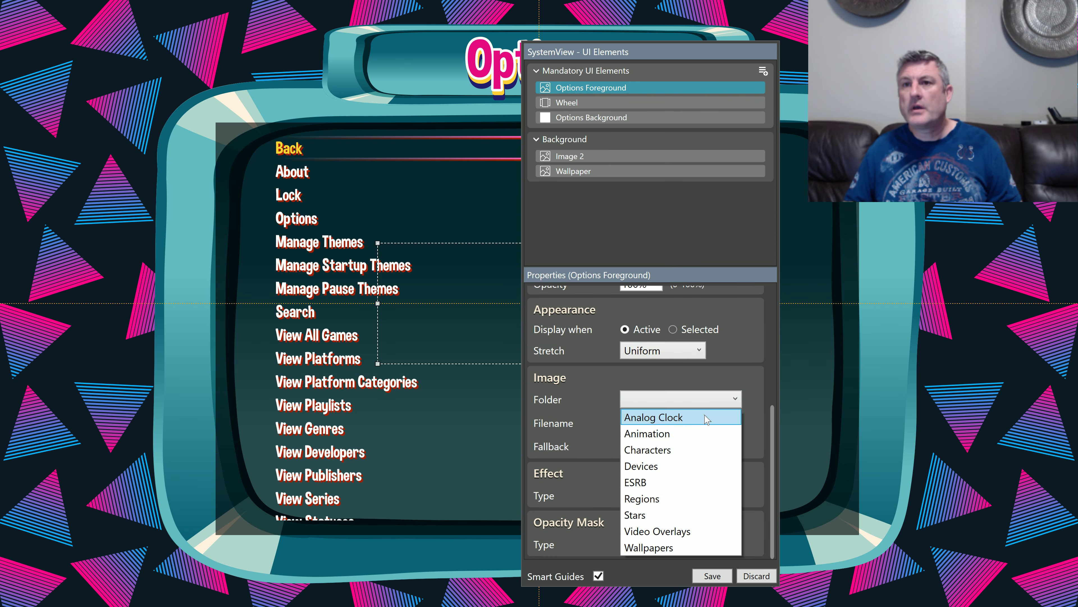
pyautogui.click(684, 528)
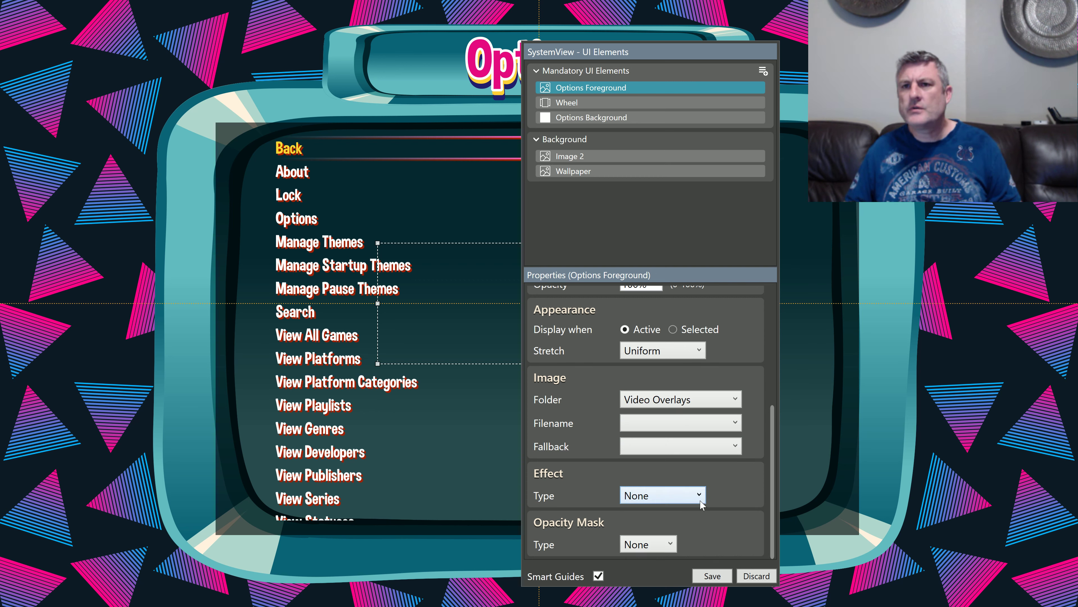
pyautogui.click(699, 428)
pyautogui.scroll(-3, 701, 395)
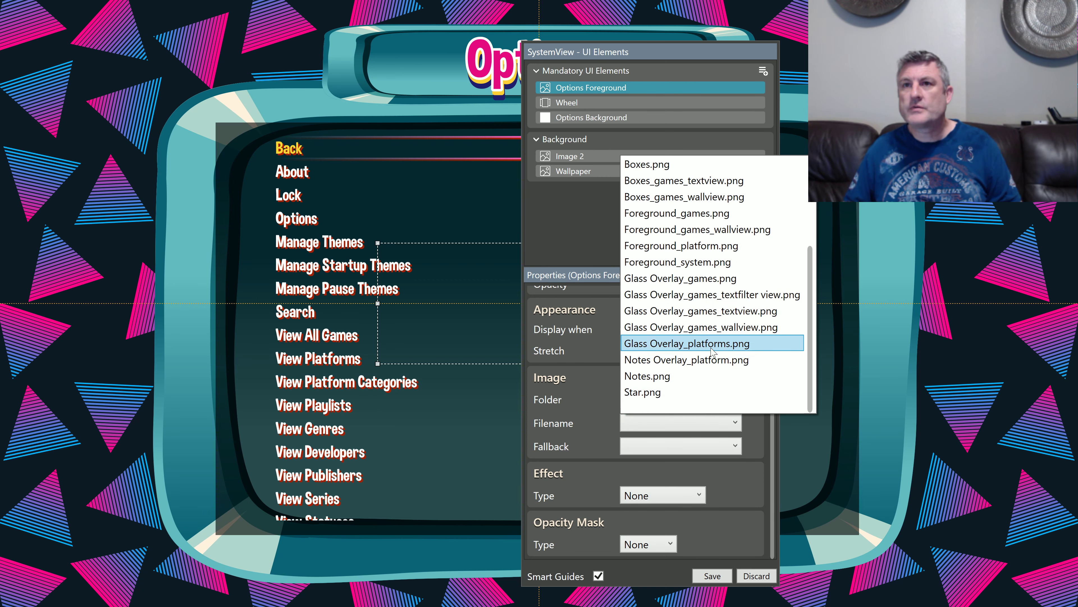
pyautogui.click(724, 265)
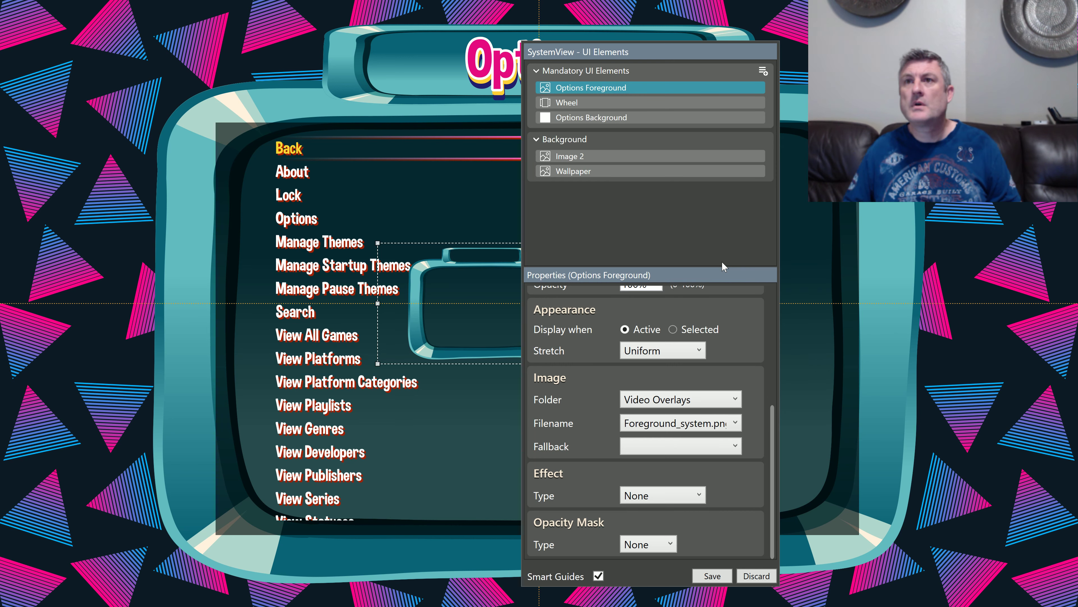
# Step: Set the Options Foreground image's stretch mode to Fill
pyautogui.scroll(2, 685, 353)
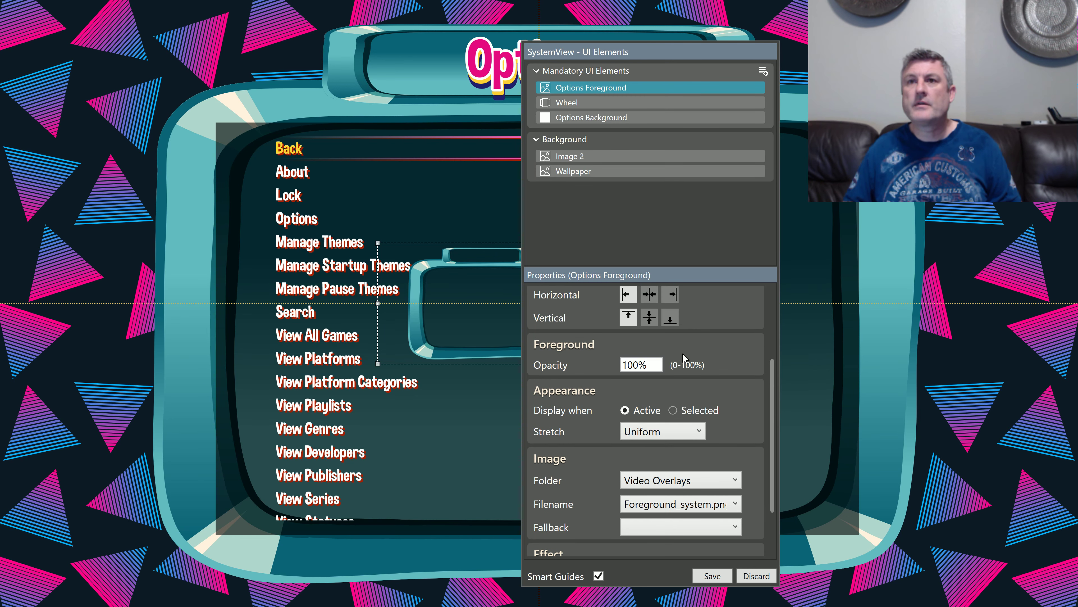
pyautogui.scroll(3, 678, 387)
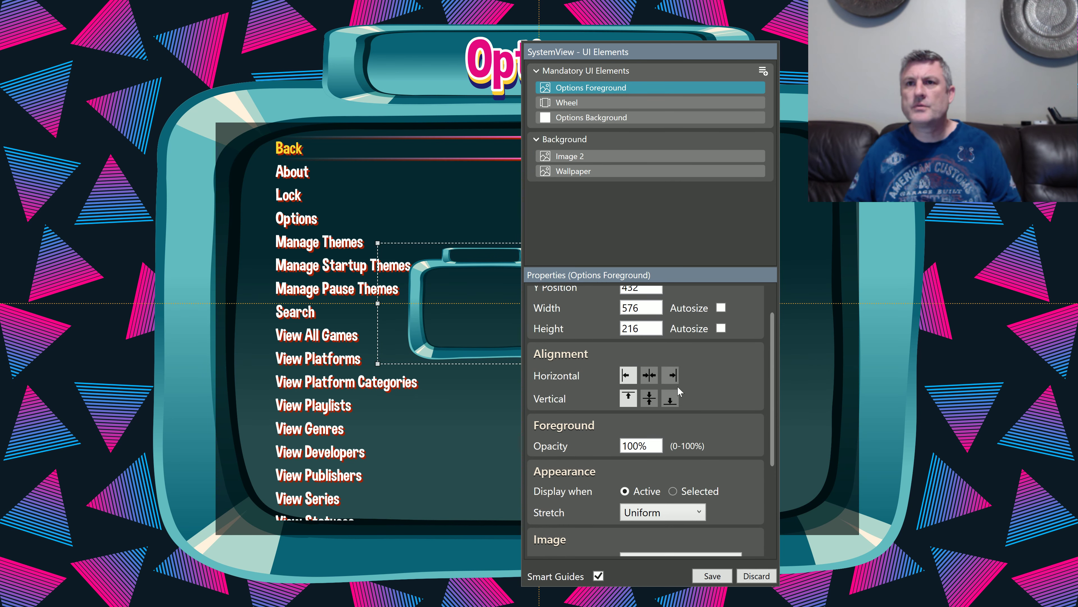
pyautogui.scroll(-1, 678, 387)
pyautogui.scroll(-1, 677, 386)
pyautogui.click(673, 456)
pyautogui.click(661, 475)
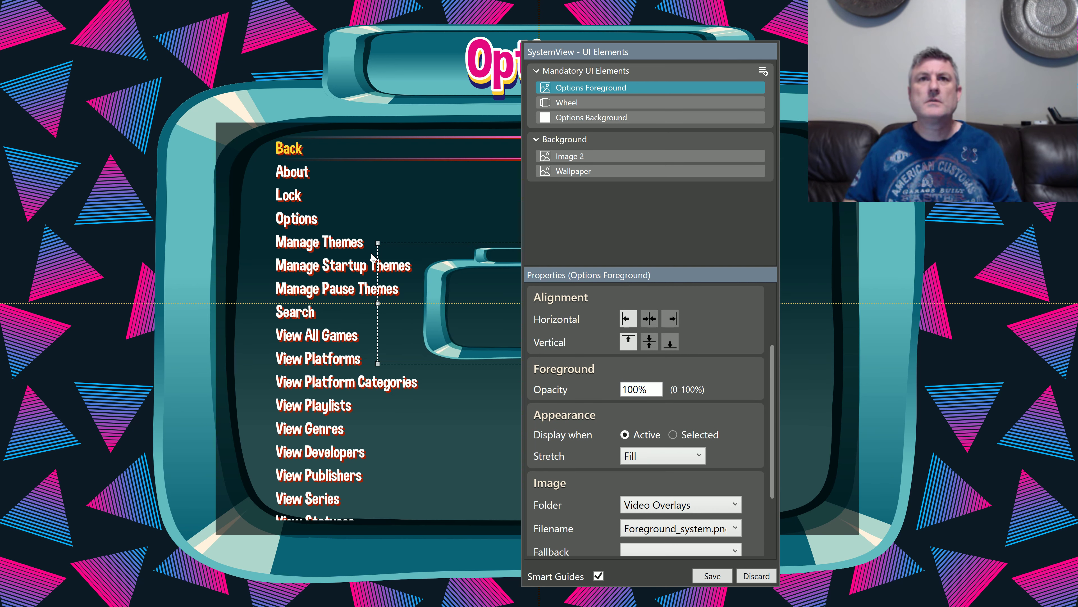
# Step: Enlarge the Options Foreground image to cover the full 1920 by 1080 canvas, and save the SystemView
pyautogui.moveTo(377, 243); pyautogui.dragTo(1, 1)
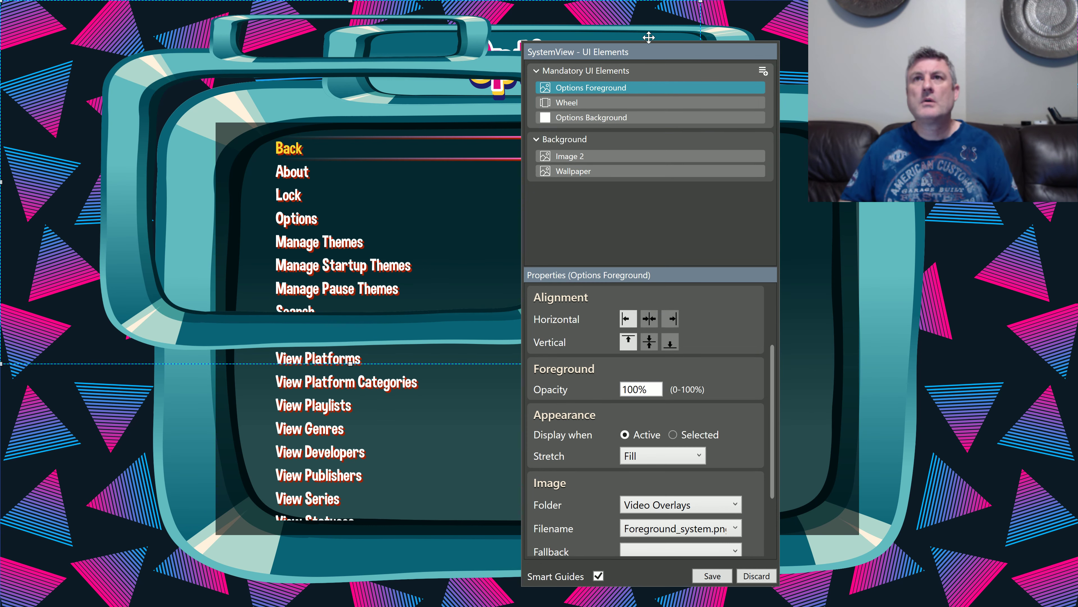
pyautogui.moveTo(652, 51); pyautogui.dragTo(272, 66)
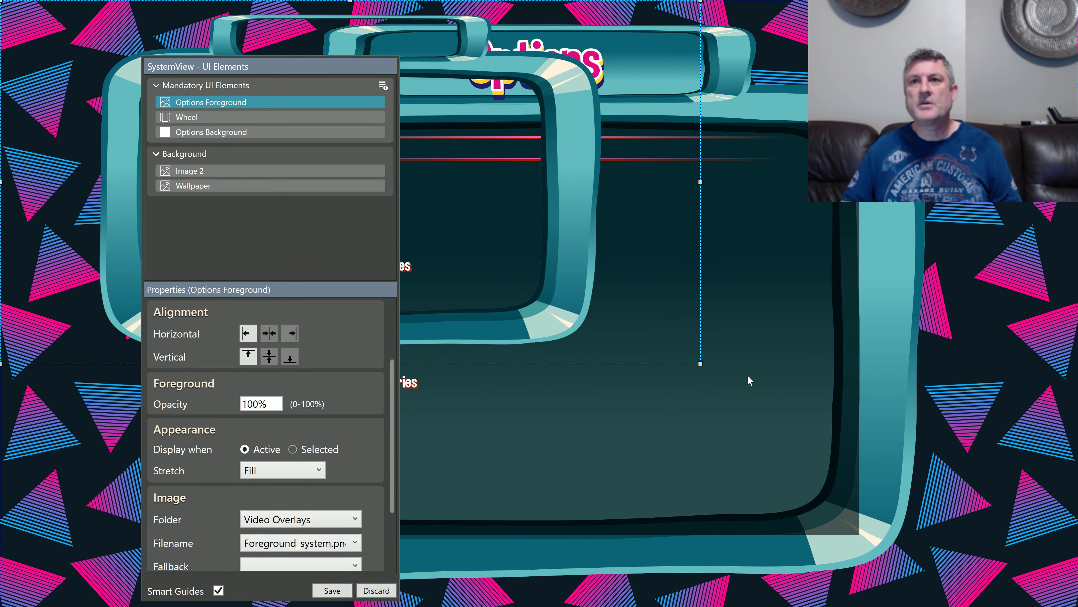
pyautogui.moveTo(702, 365); pyautogui.dragTo(1076, 604)
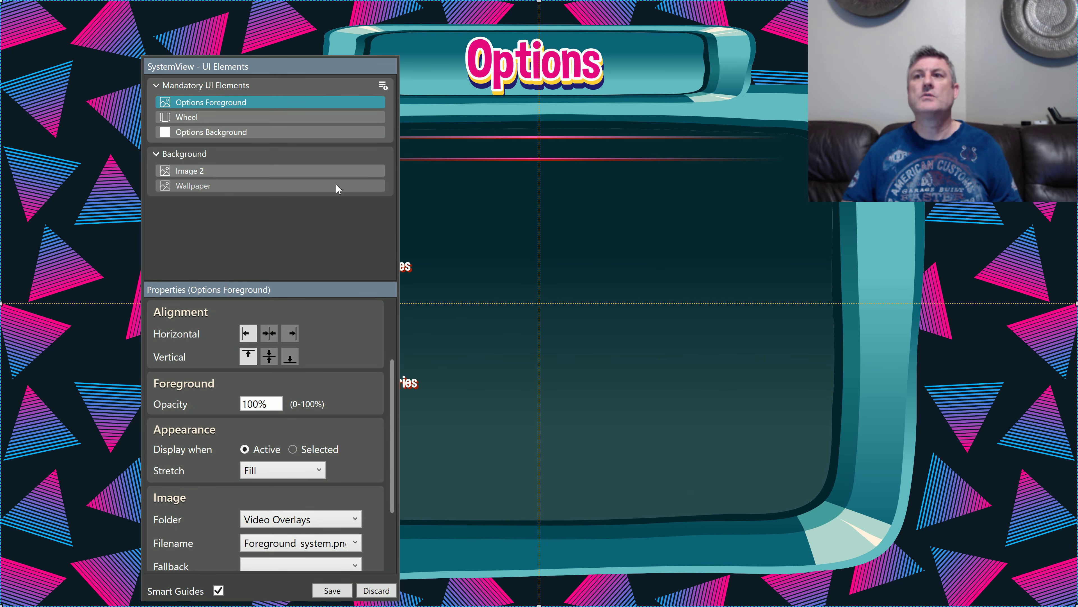
pyautogui.moveTo(296, 67); pyautogui.dragTo(165, 30)
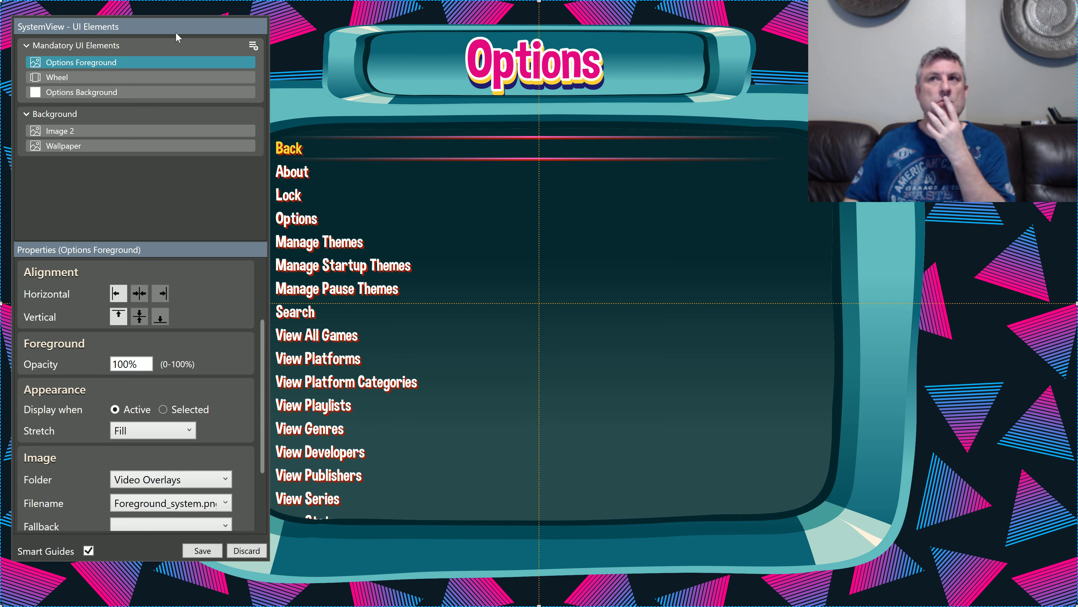
pyautogui.click(213, 550)
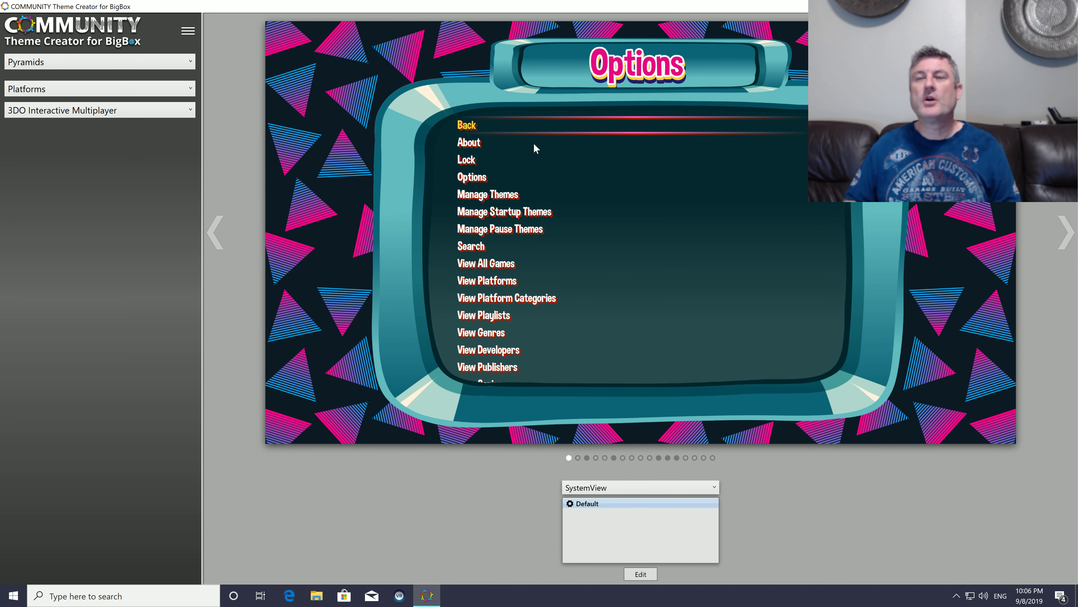
# Step: Compare the SystemView with the HorizontalWheel1GamesView, PlatformWheel1FiltersView and TextFiltersView designs
pyautogui.click(587, 458)
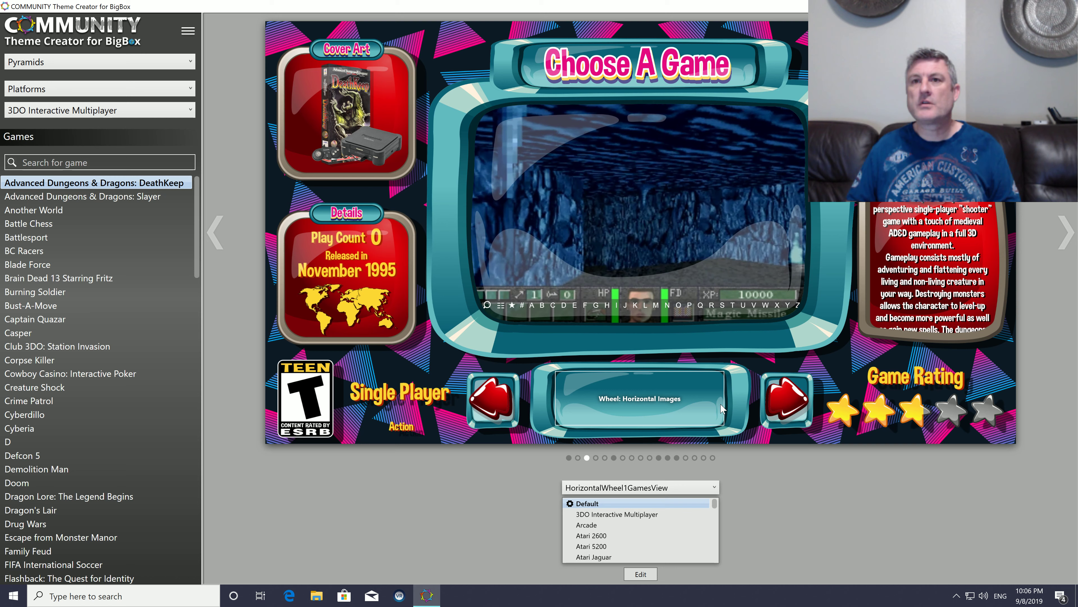
pyautogui.click(614, 458)
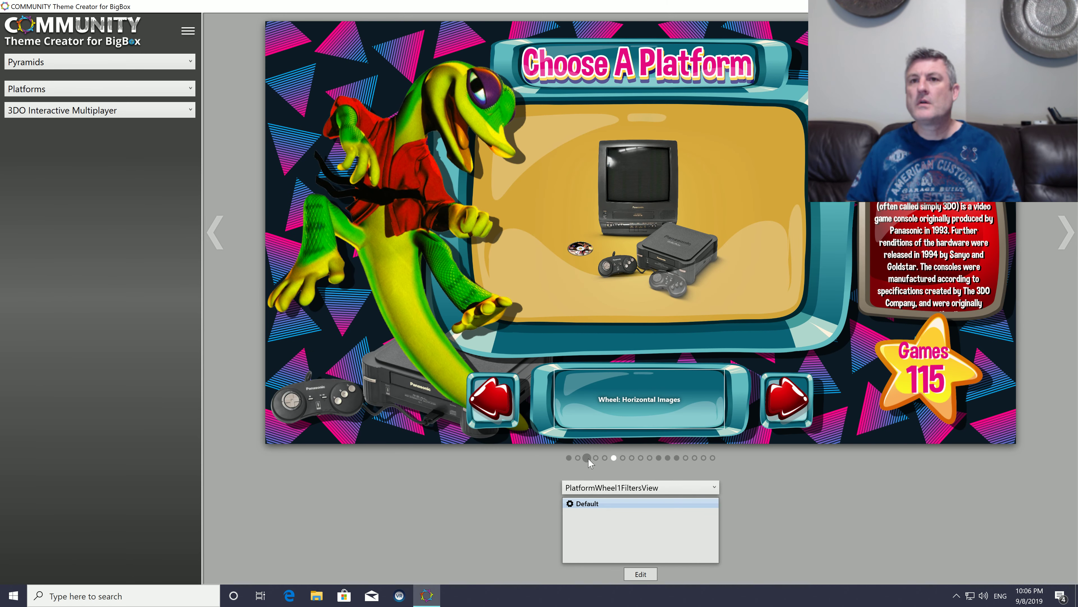
pyautogui.click(588, 458)
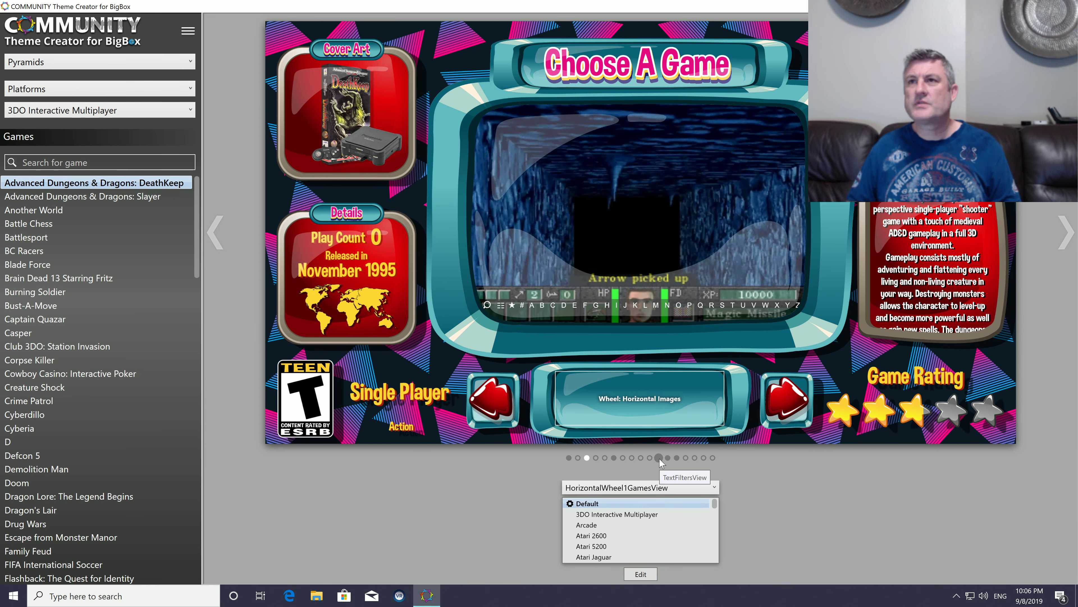
pyautogui.click(658, 457)
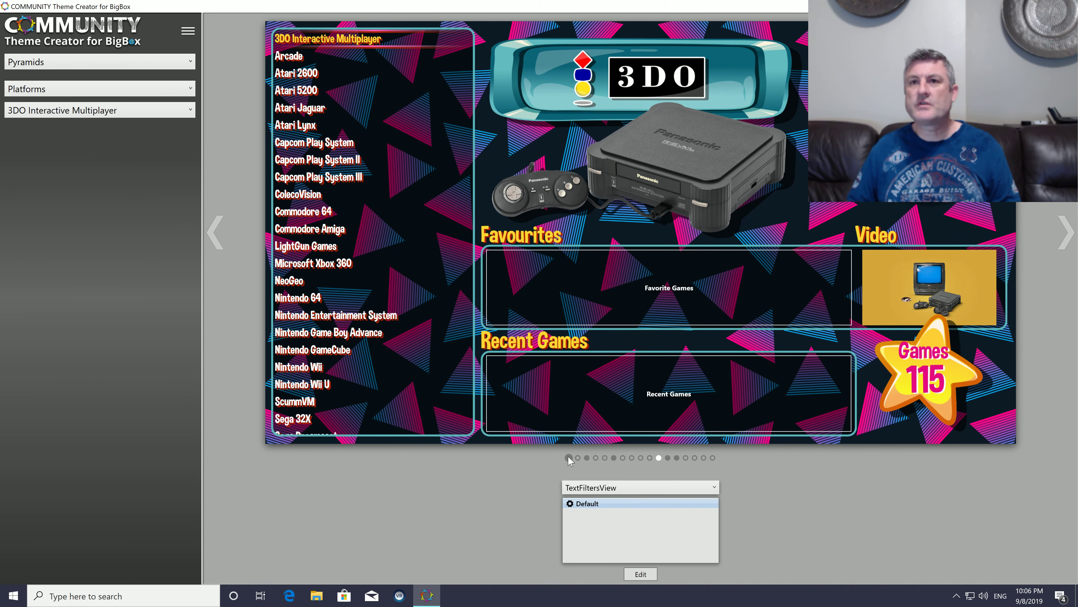
pyautogui.click(568, 458)
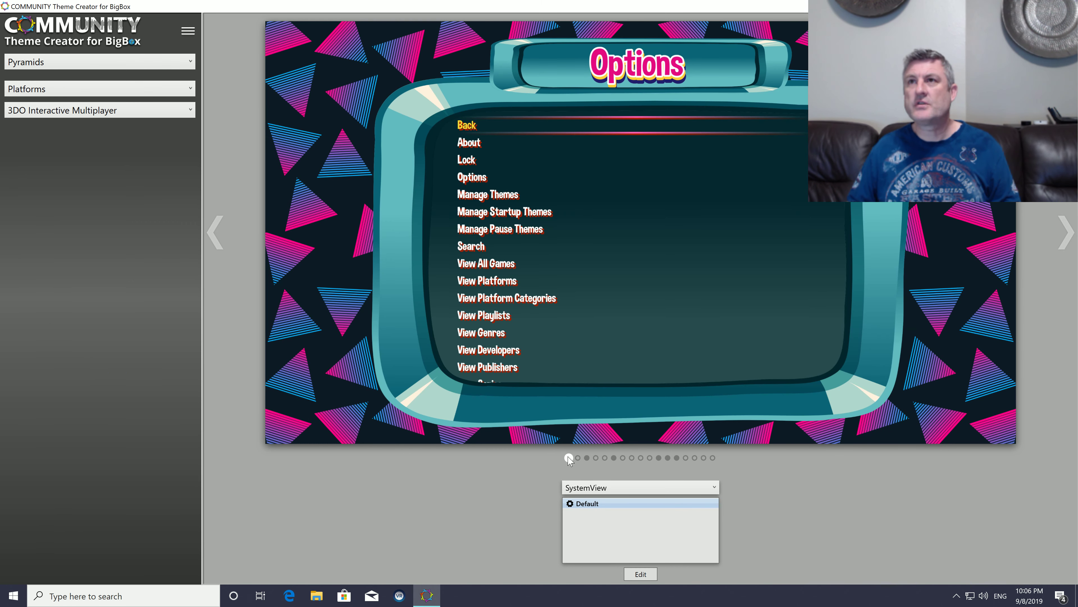
# Step: Open PlatformWheel1FiltersView for editing and examine its main layers, user sources and background layers
pyautogui.click(614, 458)
pyautogui.click(651, 576)
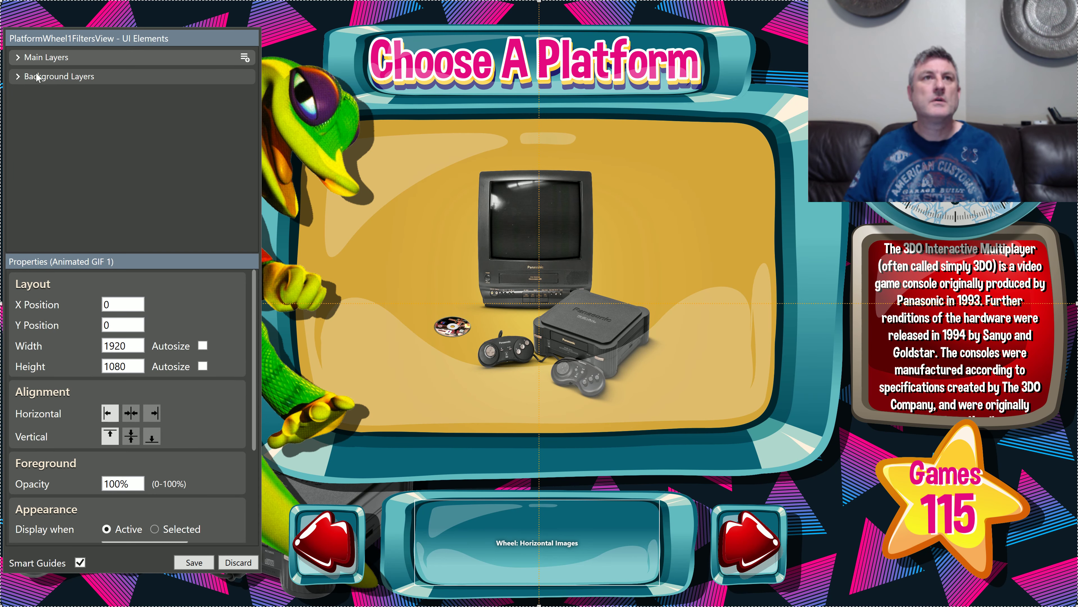
pyautogui.click(17, 59)
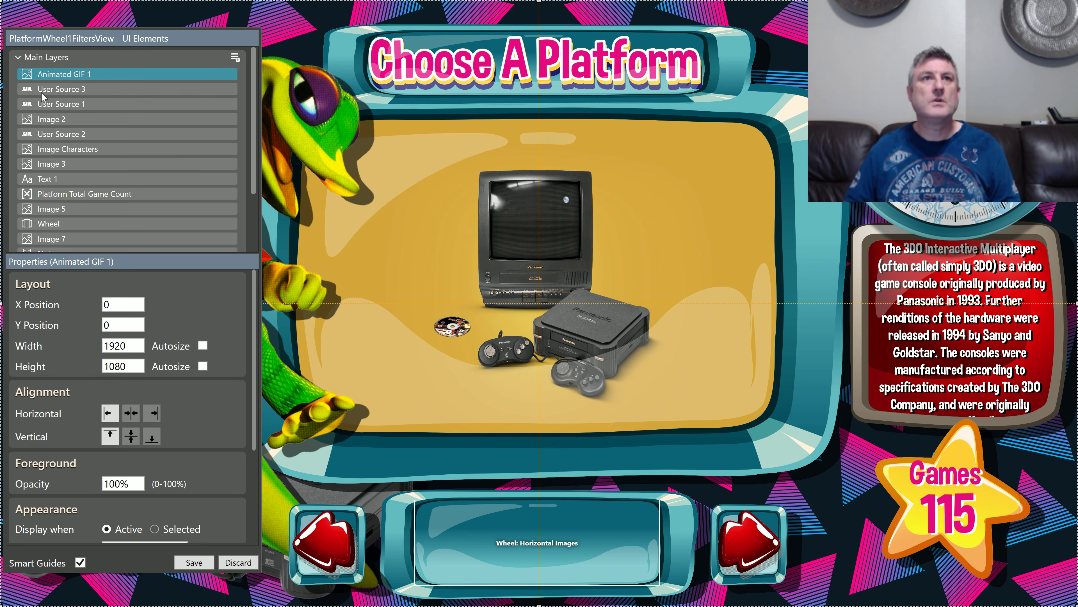
pyautogui.click(86, 133)
pyautogui.scroll(-4, 87, 162)
pyautogui.scroll(4, 85, 179)
pyautogui.click(72, 166)
pyautogui.click(73, 120)
pyautogui.click(76, 133)
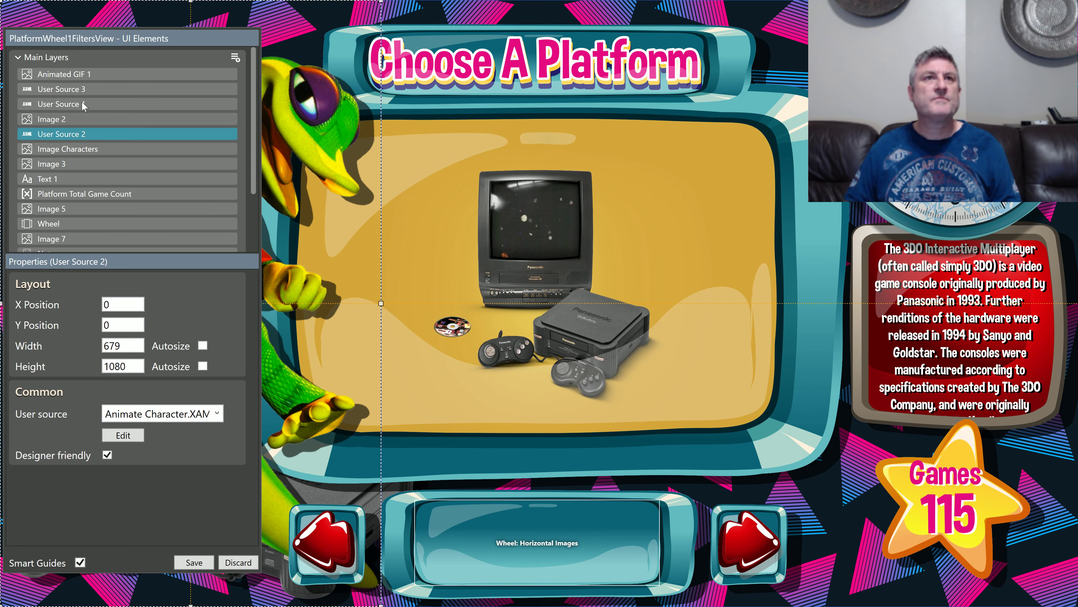
pyautogui.click(80, 89)
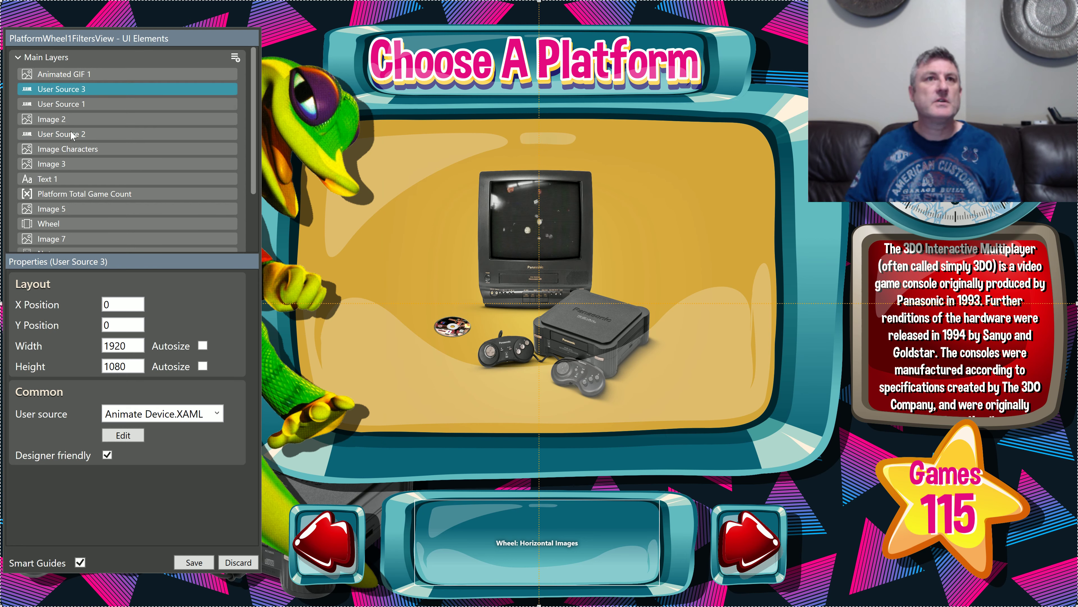
pyautogui.scroll(-3, 81, 199)
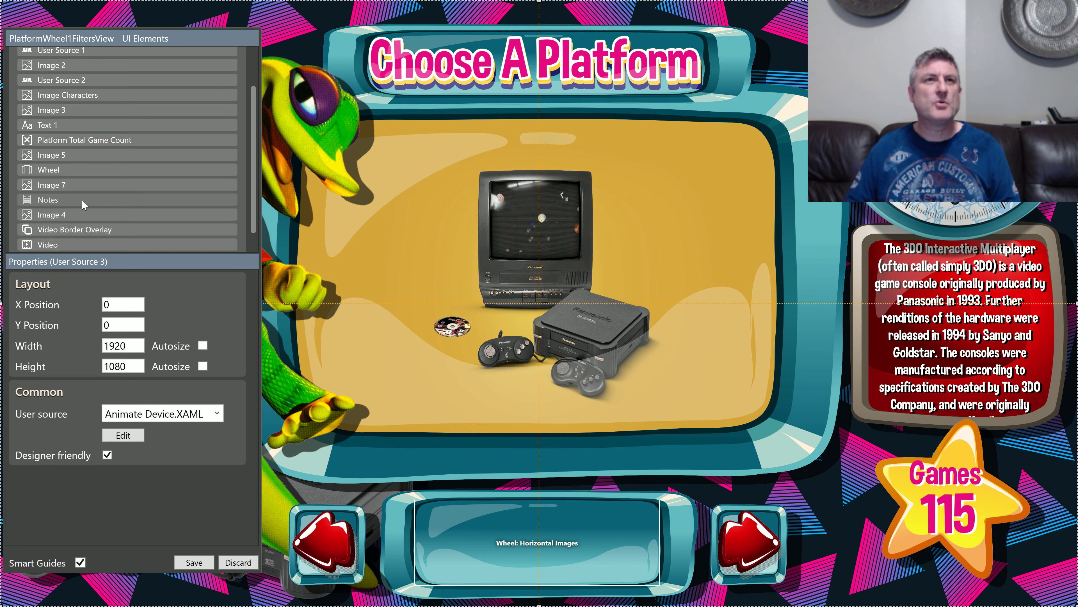
pyautogui.scroll(3, 83, 200)
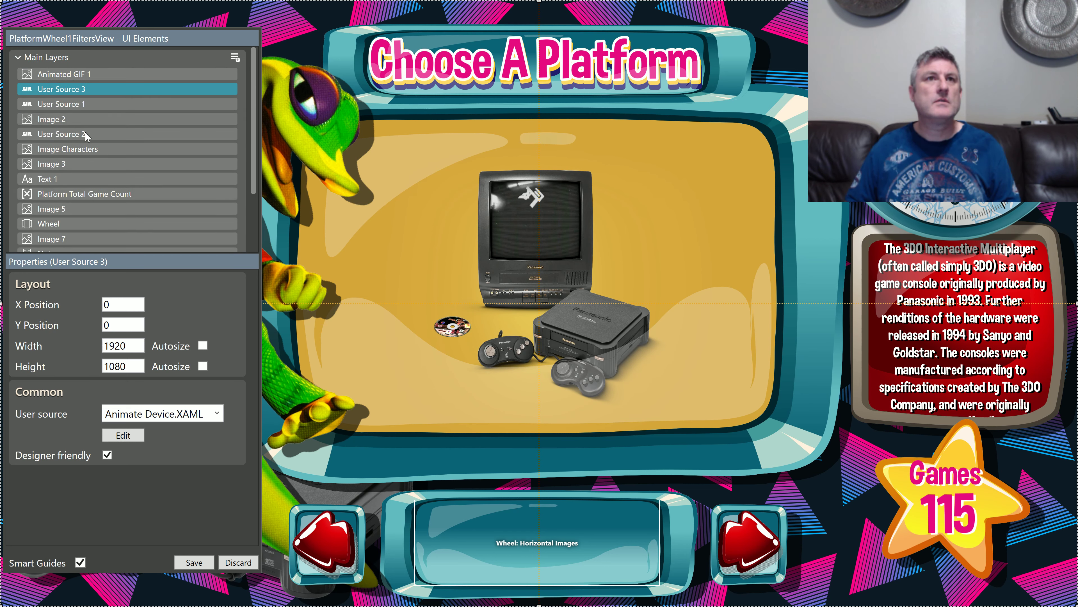
pyautogui.scroll(-2, 91, 143)
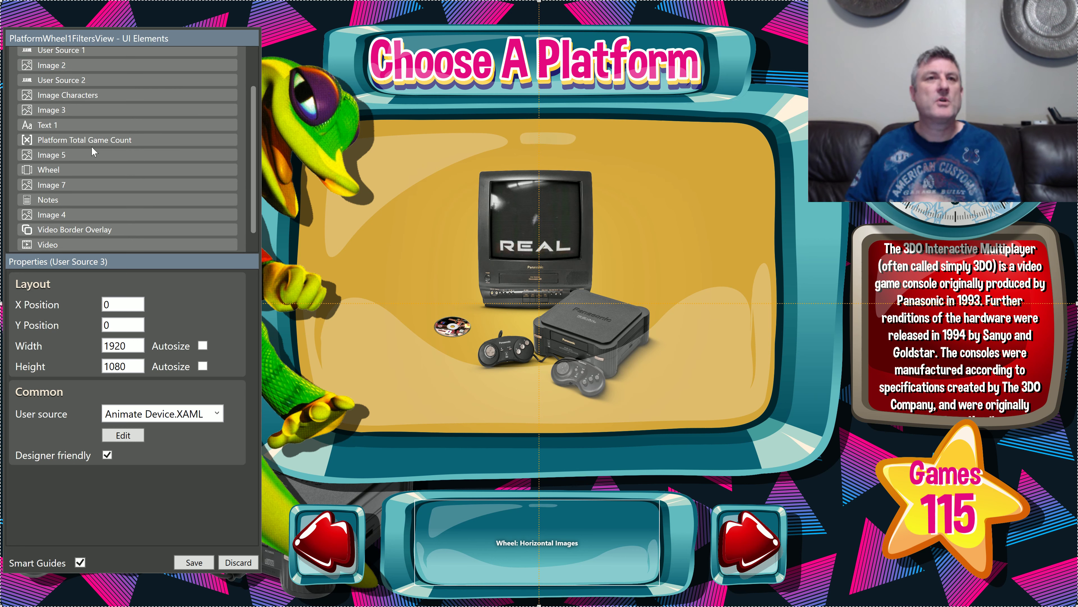
pyautogui.scroll(-1, 85, 180)
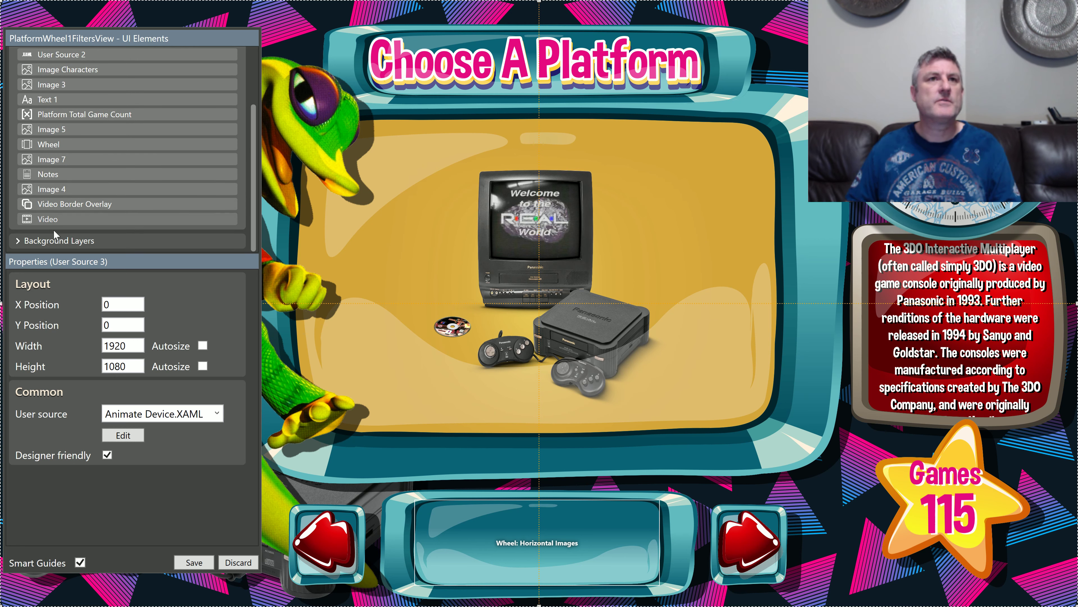
pyautogui.click(19, 242)
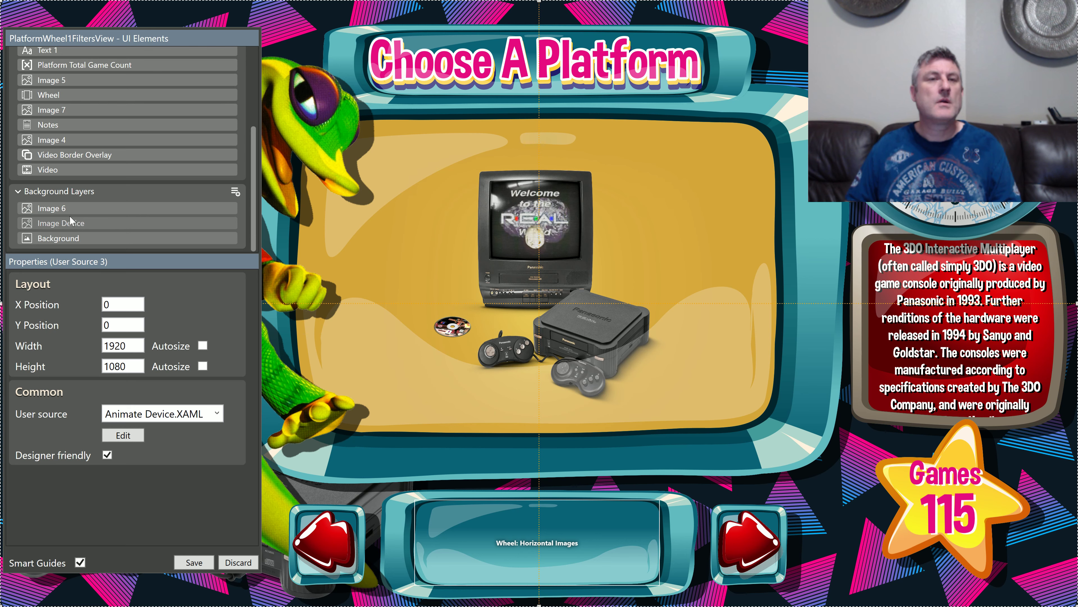
# Step: Copy the user source element that uses Analog Clock.XAML, and leave PlatformWheel1FiltersView without saving
pyautogui.scroll(3, 71, 219)
pyautogui.click(84, 114)
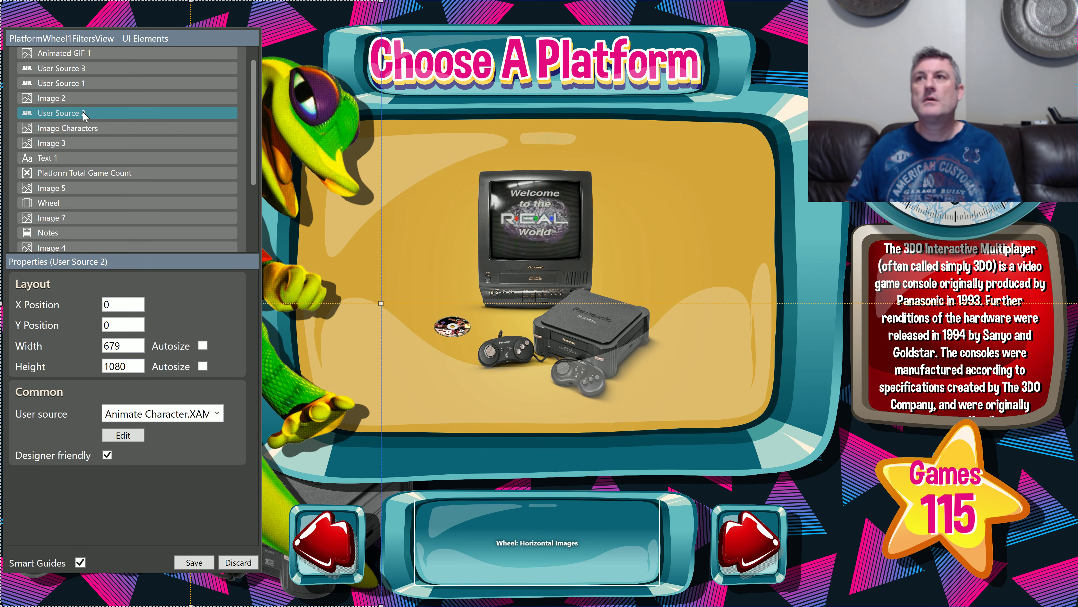
pyautogui.click(91, 71)
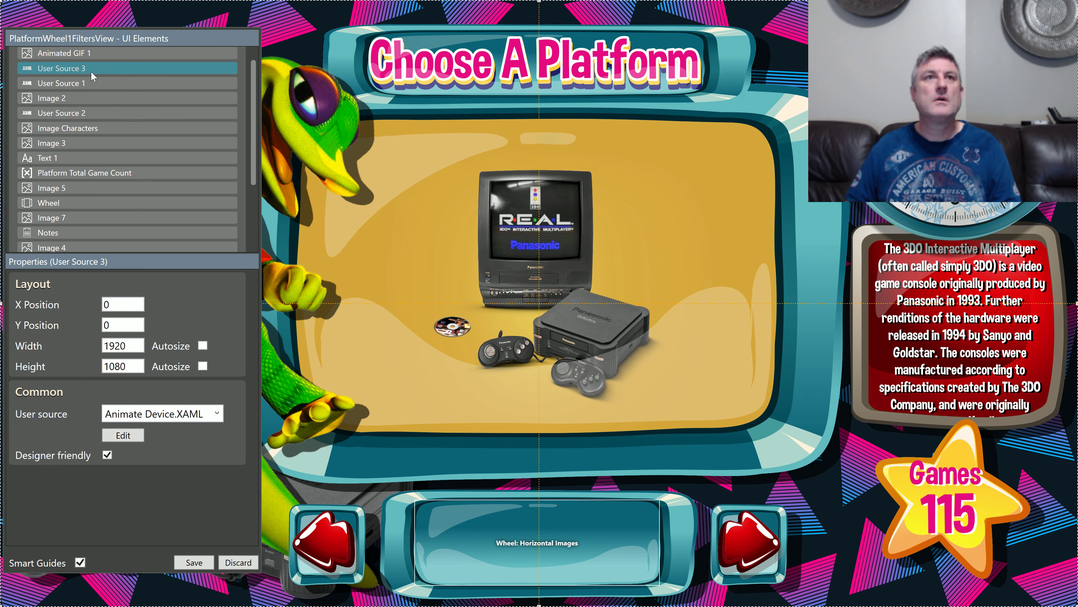
pyautogui.click(105, 85)
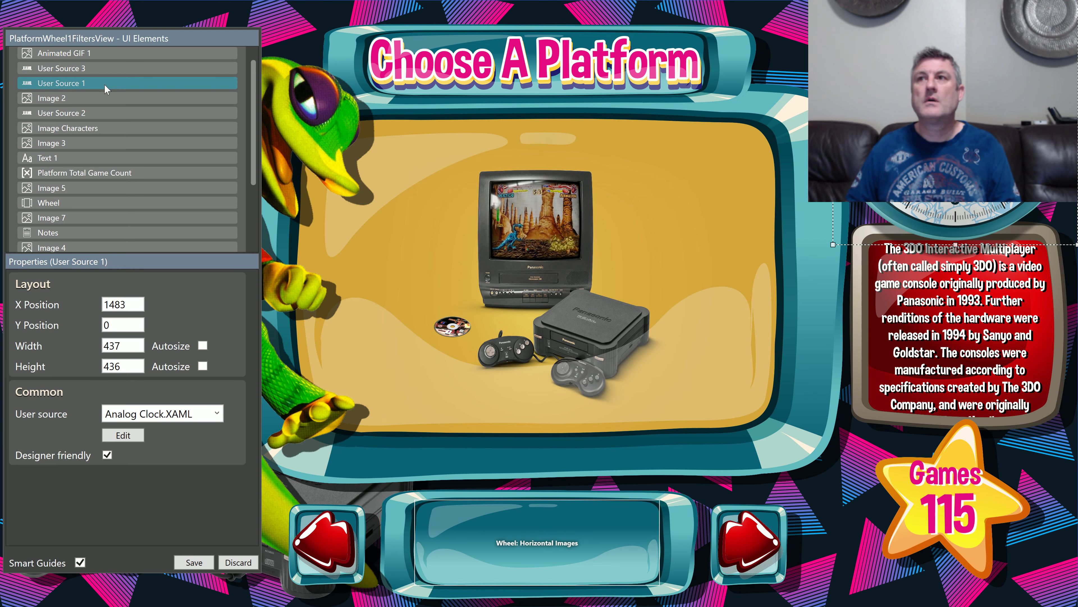
pyautogui.rightClick(105, 86)
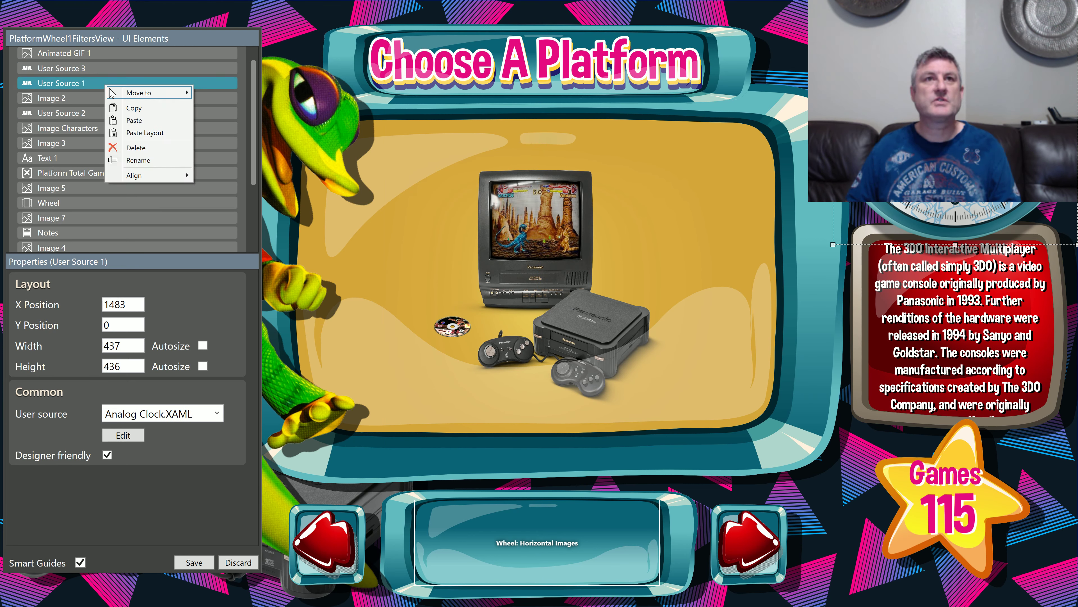
pyautogui.click(122, 109)
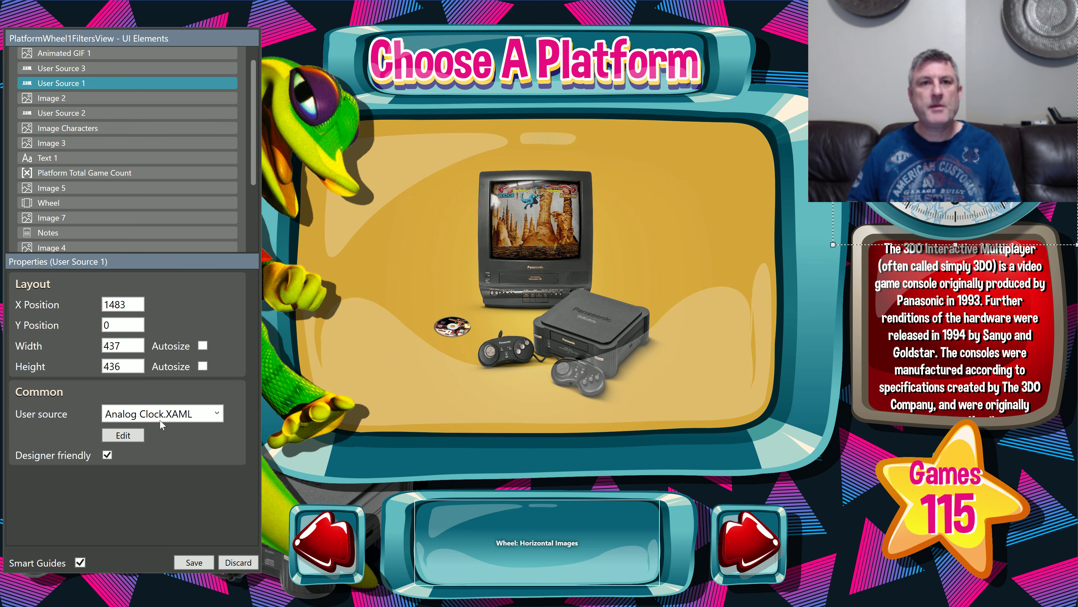
pyautogui.click(236, 563)
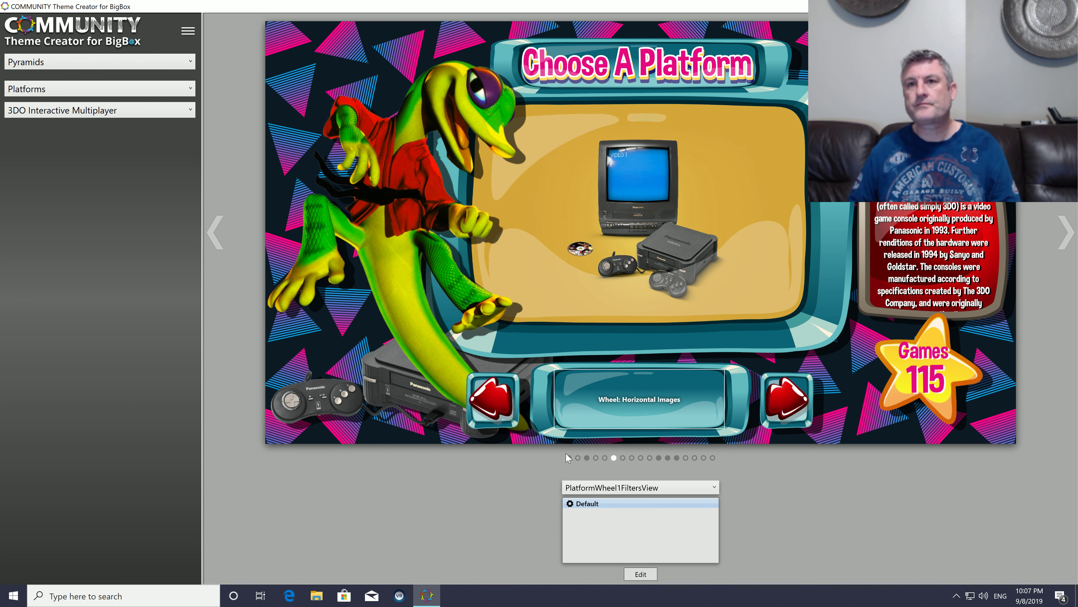
# Step: Reopen the SystemView for editing and expand its Mandatory UI Elements group
pyautogui.click(568, 458)
pyautogui.click(649, 573)
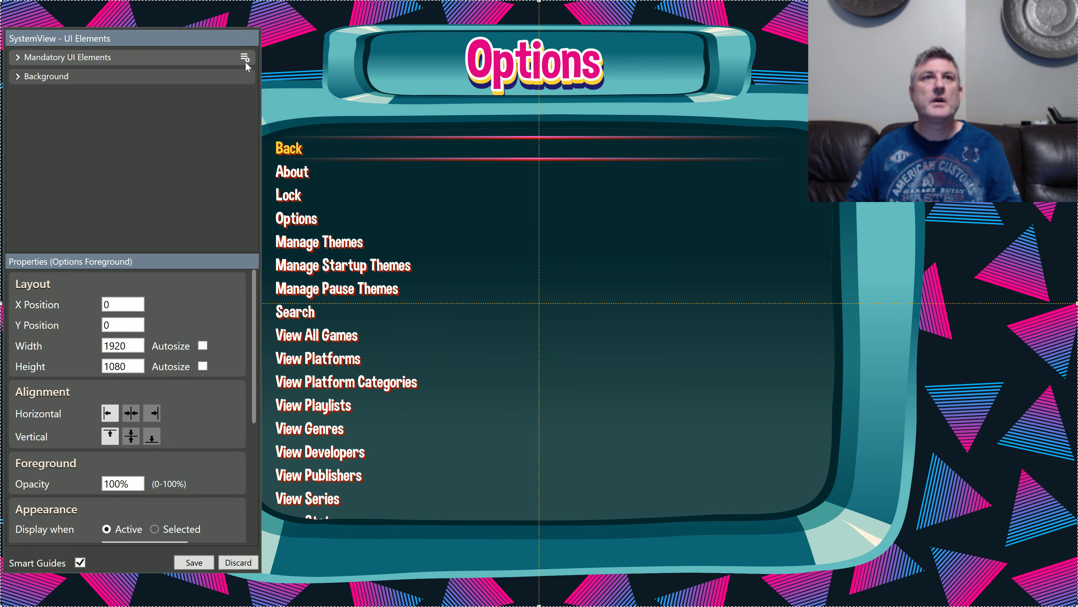
pyautogui.click(245, 57)
pyautogui.click(221, 64)
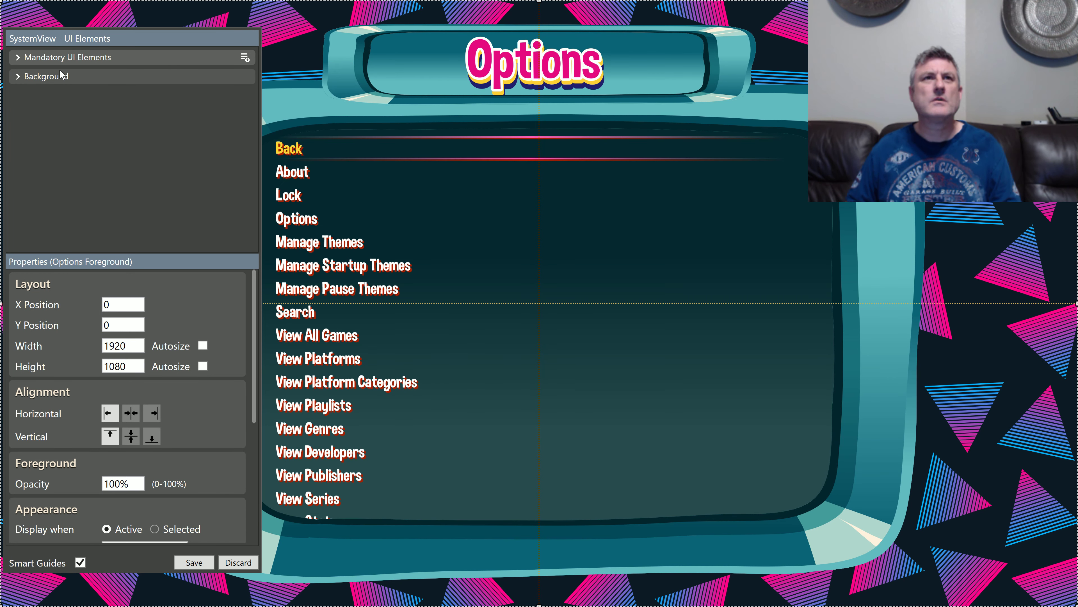
pyautogui.click(17, 60)
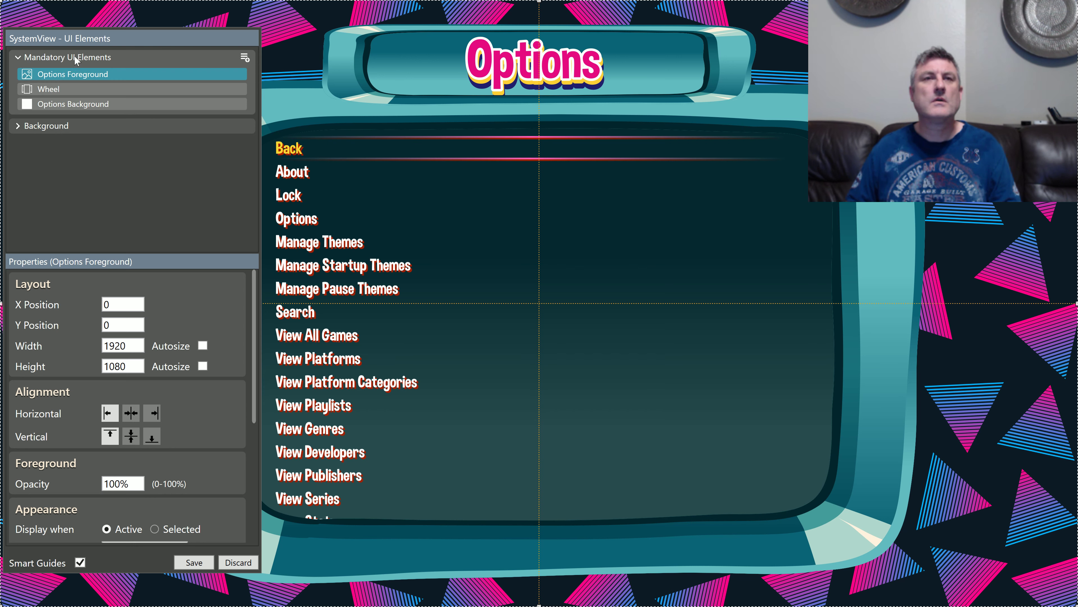
# Step: Add a User Source element to the Mandatory UI Elements and paste the copied analog clock's layout and source onto it
pyautogui.click(246, 57)
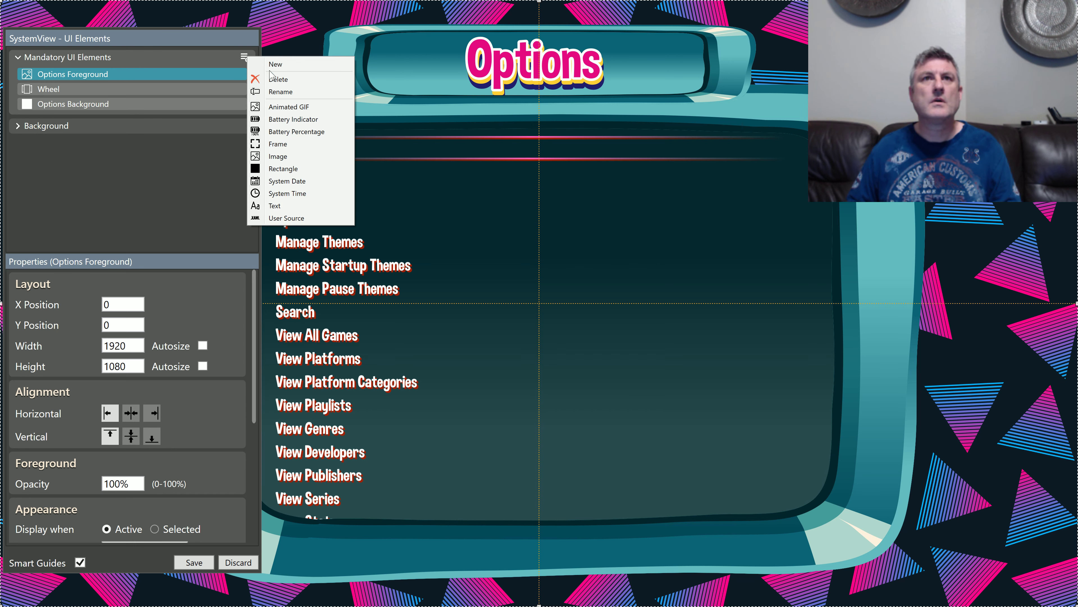
pyautogui.click(293, 218)
pyautogui.rightClick(608, 245)
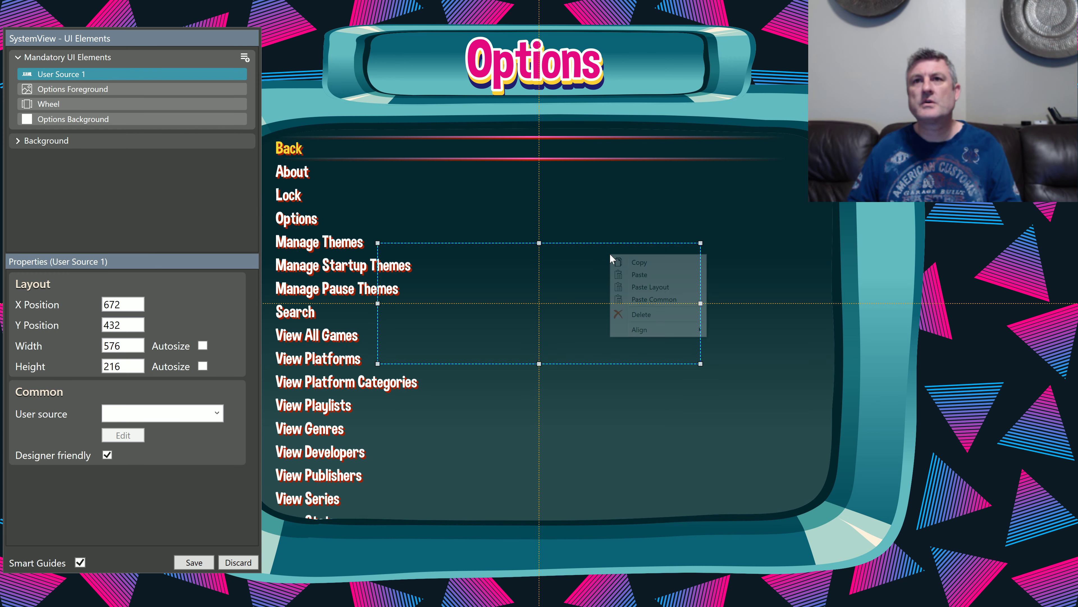
pyautogui.click(644, 275)
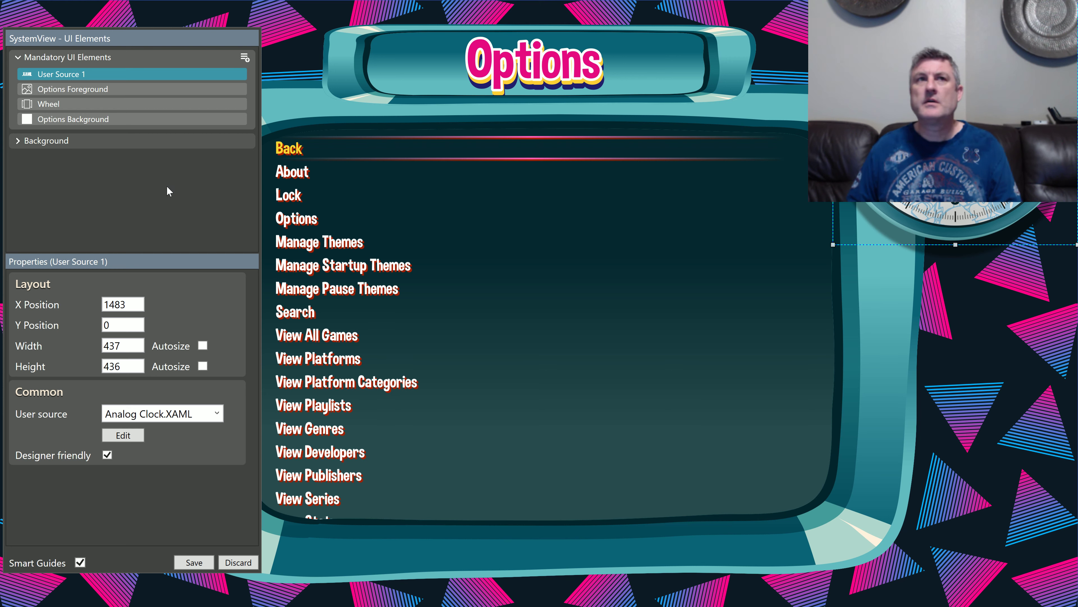
# Step: Rename the User Source 1 element as Analog Clock
pyautogui.doubleClick(75, 74)
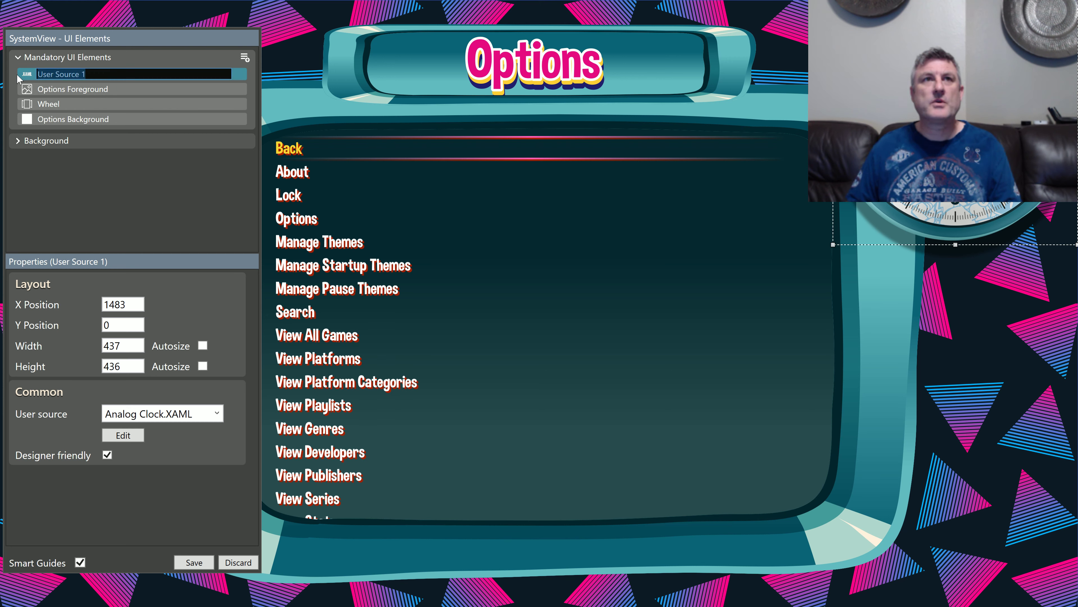
pyautogui.write('An')
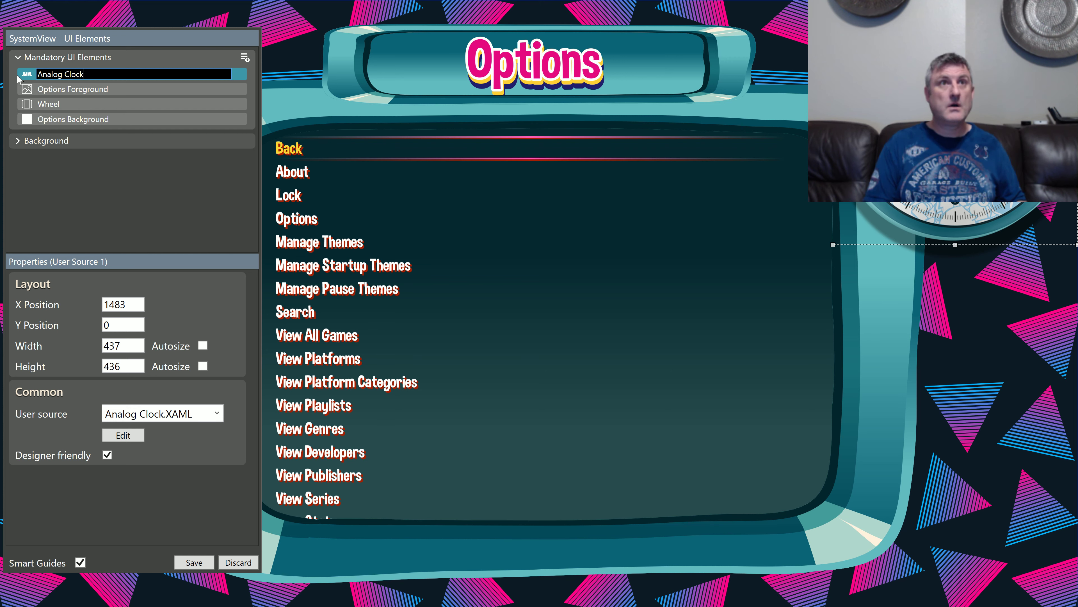
pyautogui.write('alog Clock')
pyautogui.press('Return')
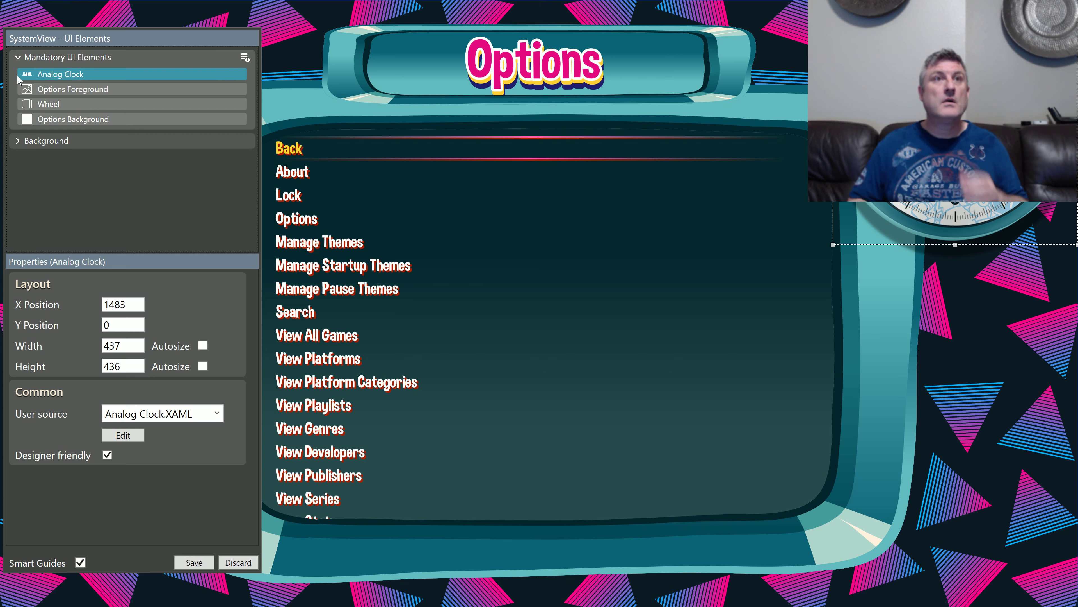
# Step: Rename the Mandatory UI Elements group as Foreground
pyautogui.doubleClick(57, 57)
pyautogui.moveTo(123, 57); pyautogui.dragTo(5, 61)
pyautogui.write('Foreground')
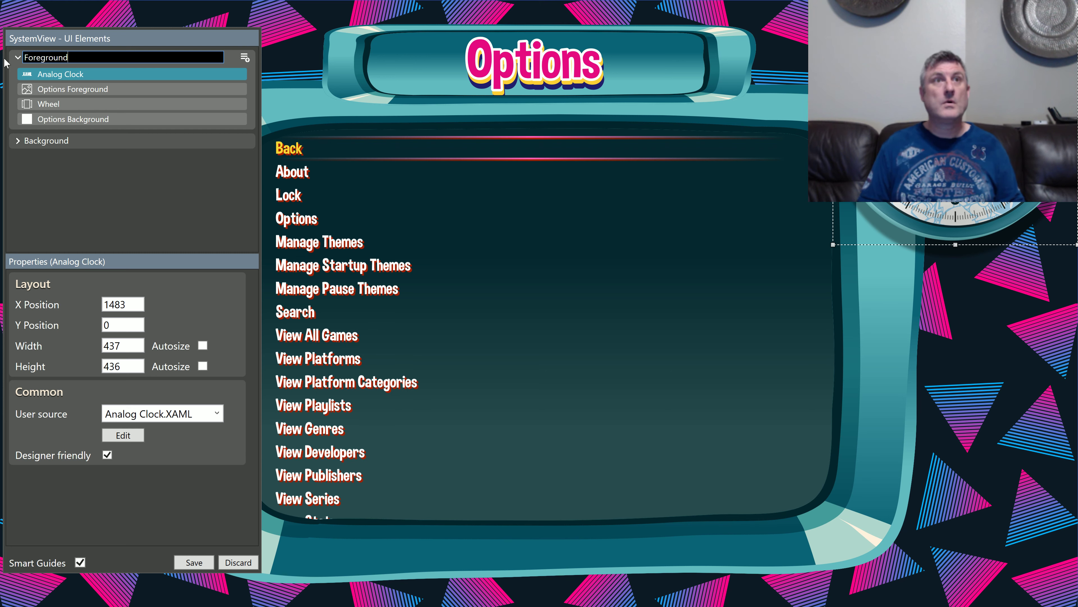
pyautogui.press('Return')
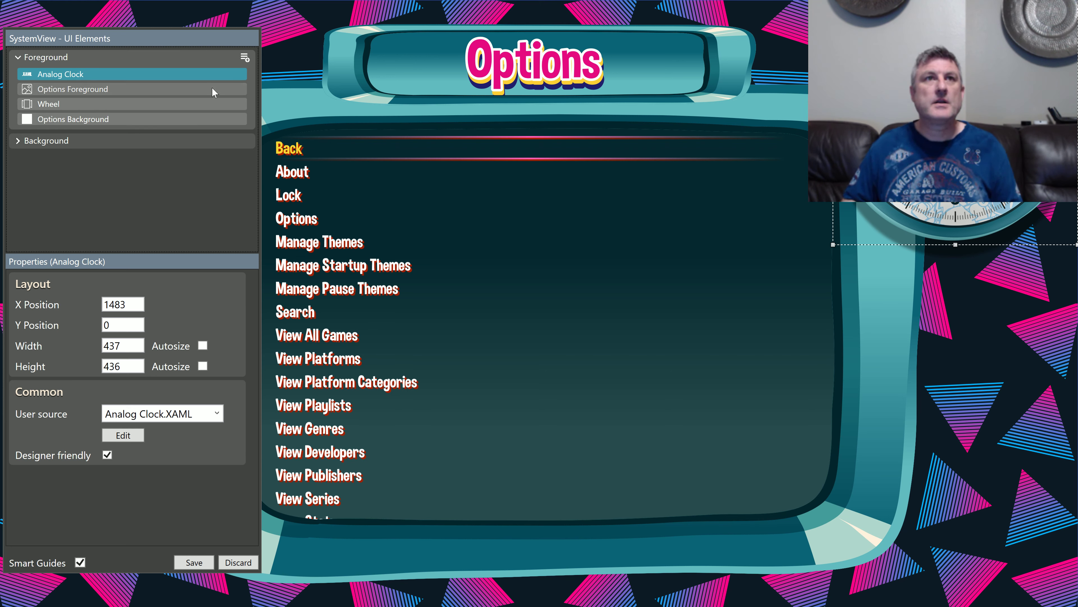
# Step: Add an Image element to the Foreground group and name it Glass
pyautogui.click(246, 58)
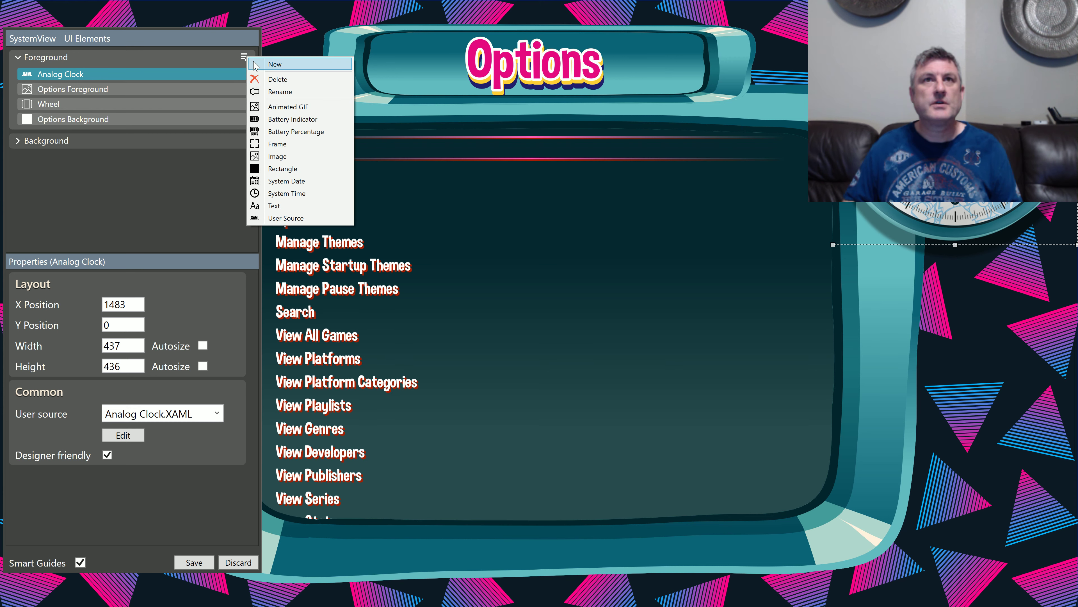
pyautogui.click(275, 153)
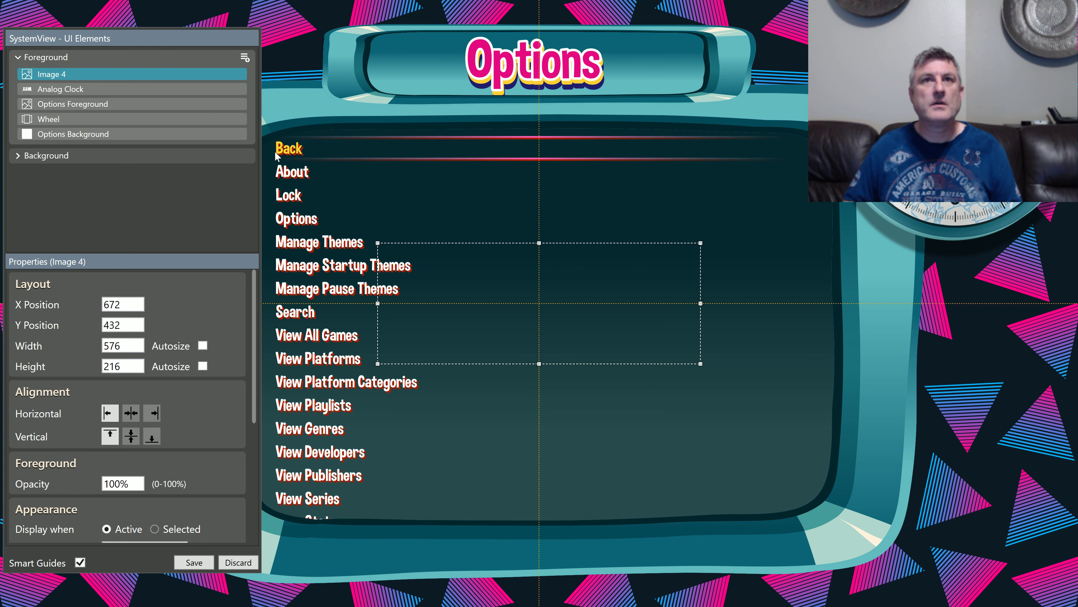
pyautogui.click(52, 74)
pyautogui.write('Glass')
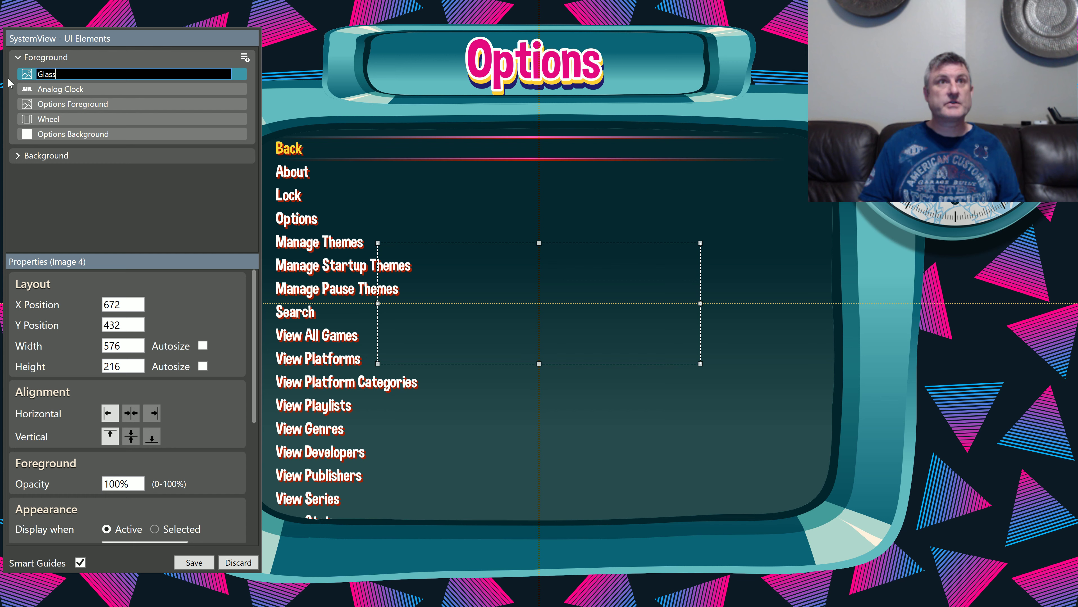
pyautogui.press('Return')
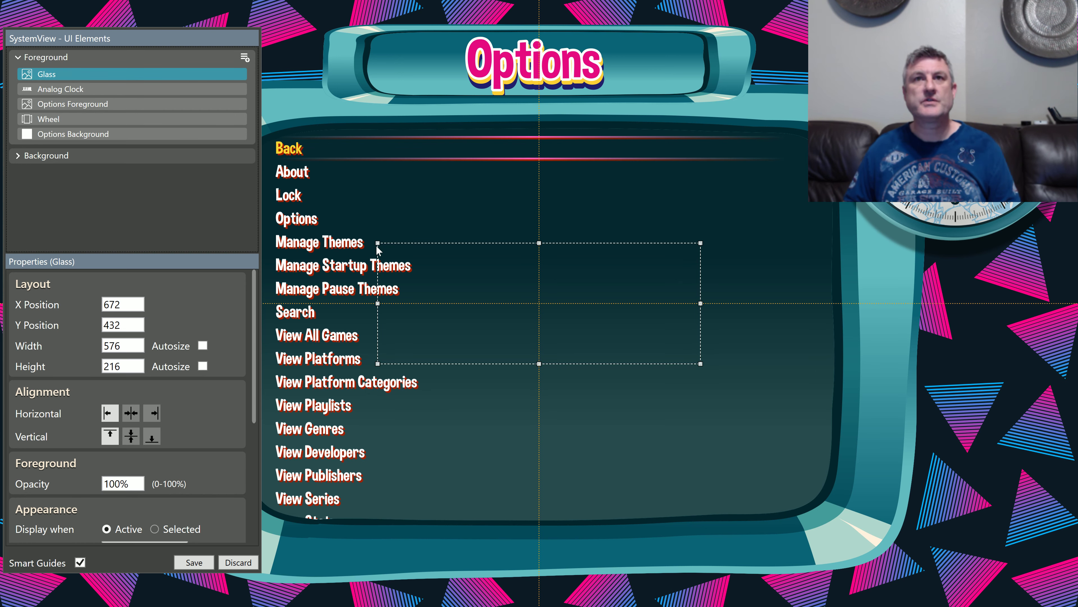
# Step: Stretch the Glass image from the 0, 0 corner to the full 1920 by 1080 canvas and save the SystemView
pyautogui.moveTo(378, 245); pyautogui.dragTo(1, 2)
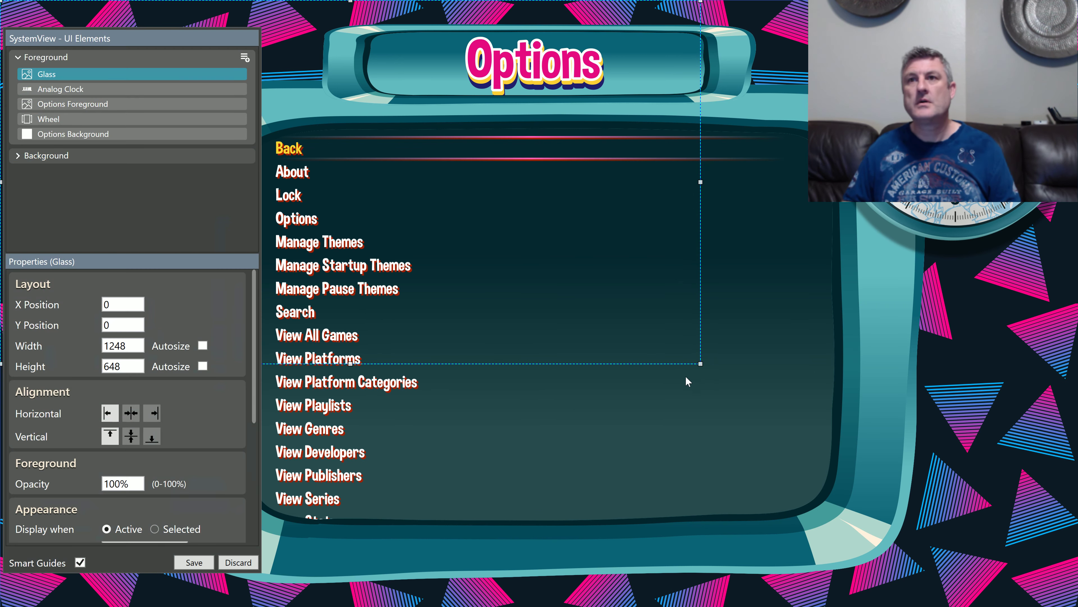
pyautogui.moveTo(700, 364); pyautogui.dragTo(1077, 604)
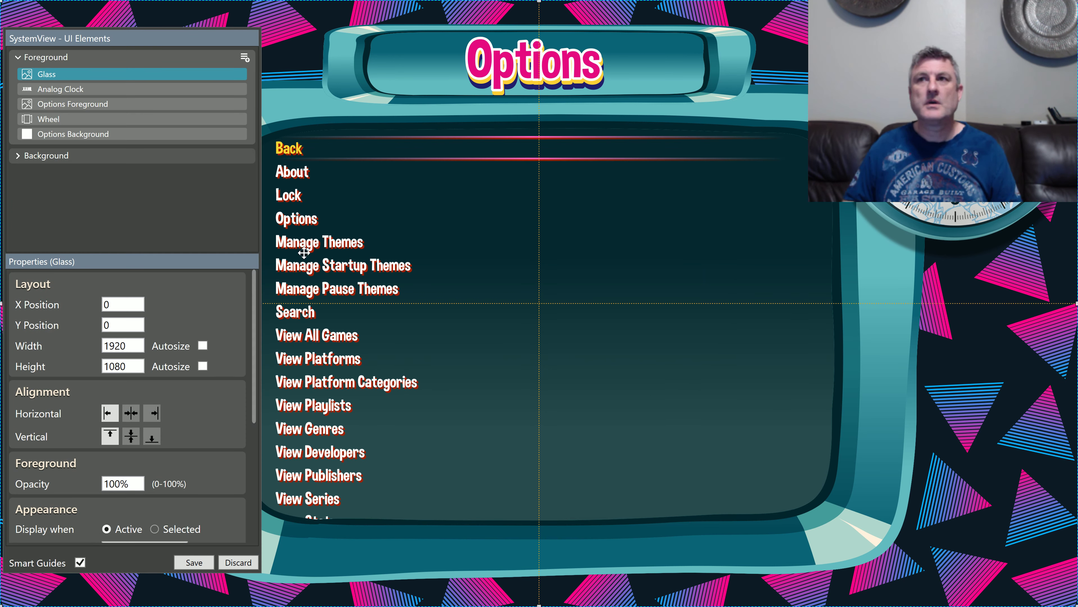
pyautogui.click(206, 563)
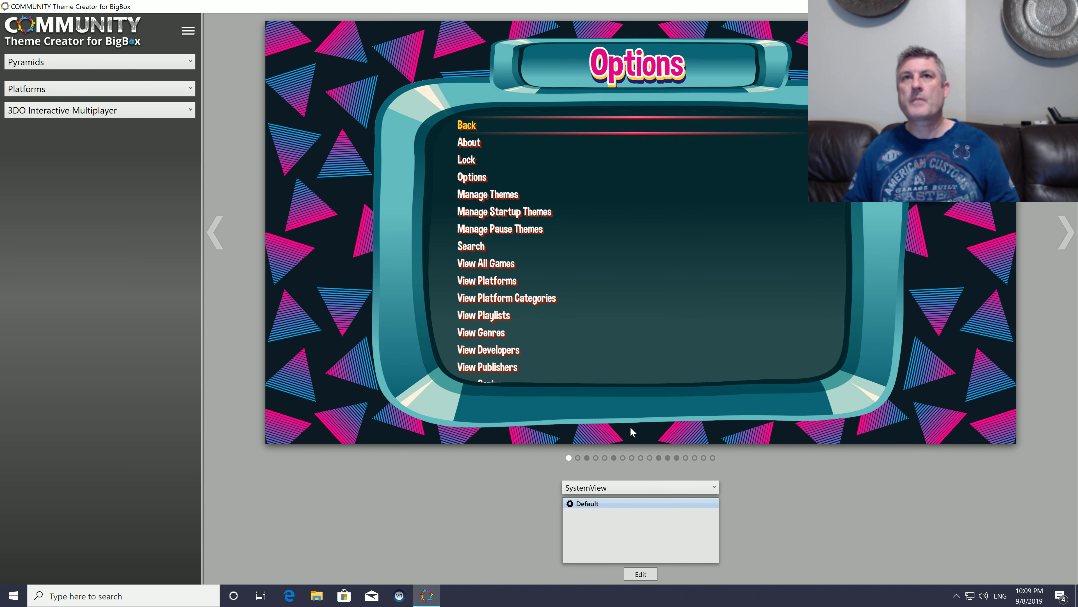
# Step: Open the theme's media folder in File Explorer and go up to its parent Pyramids folder
pyautogui.click(190, 33)
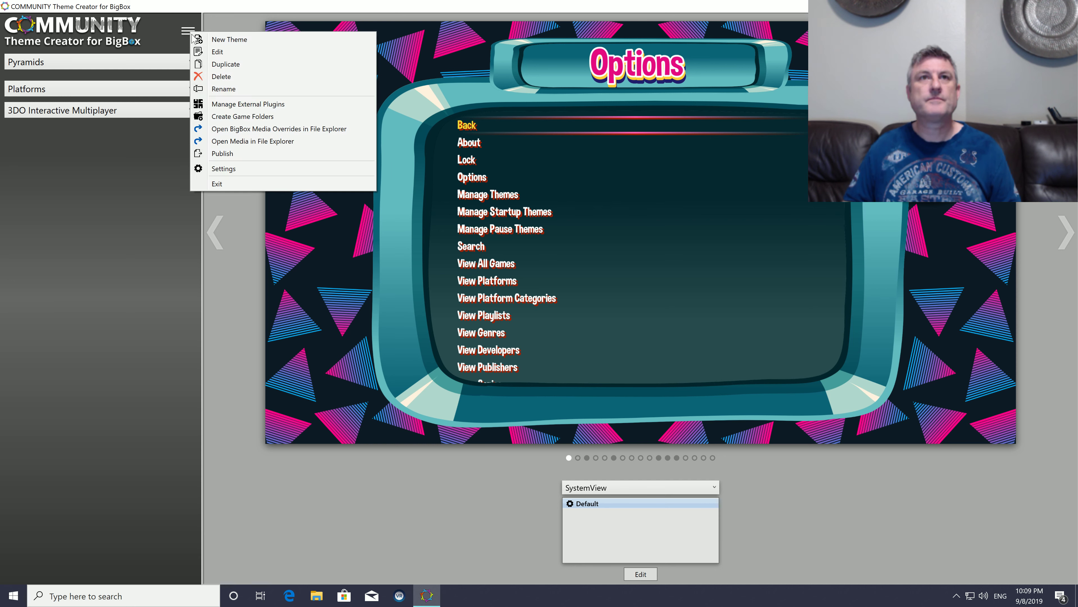
pyautogui.click(237, 143)
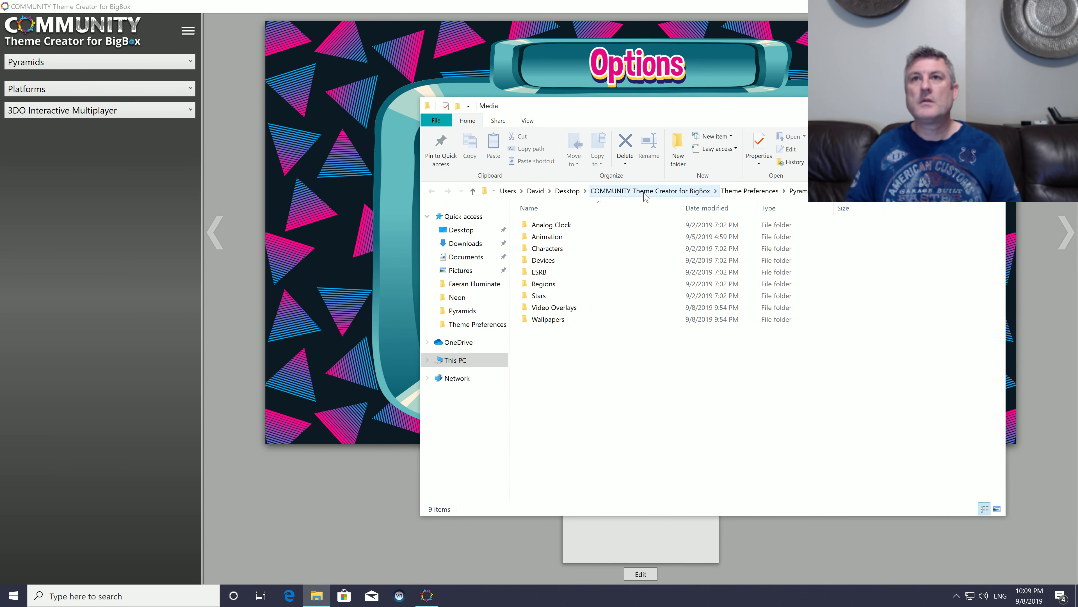
pyautogui.click(796, 191)
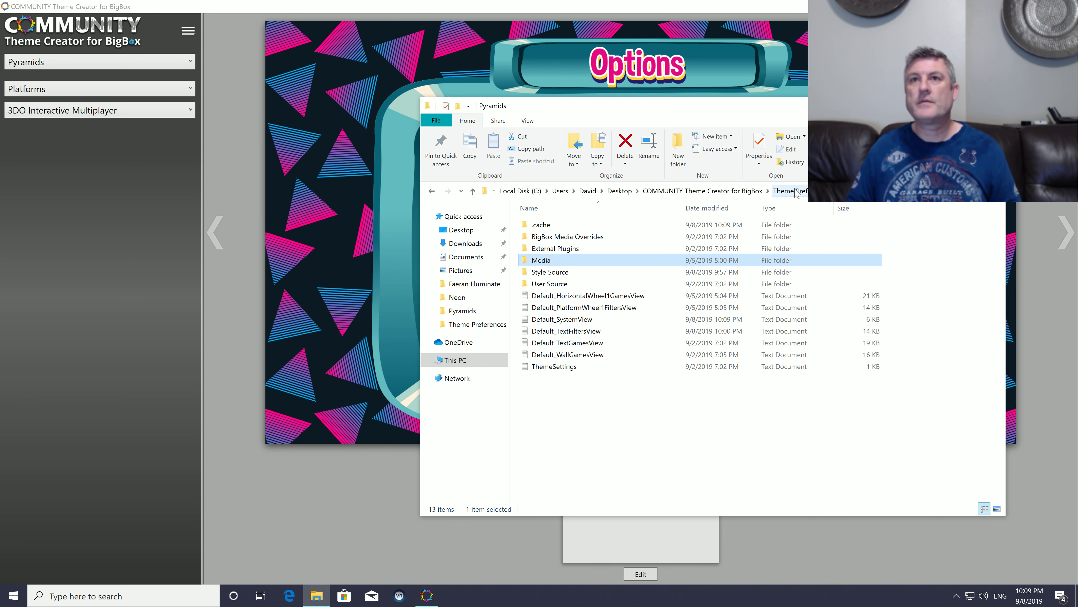
pyautogui.moveTo(711, 106); pyautogui.dragTo(482, 108)
# Step: Look through the New Background folder on the network location \\192.168.0.14, and close File Explorer
pyautogui.click(681, 192)
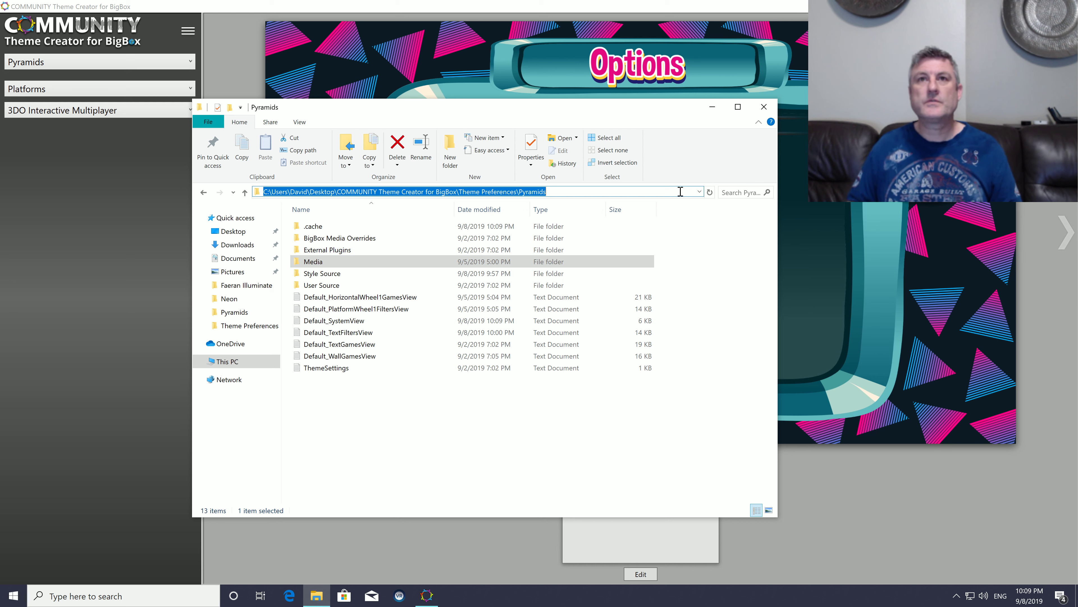
pyautogui.write('\\\\192.168.0.14')
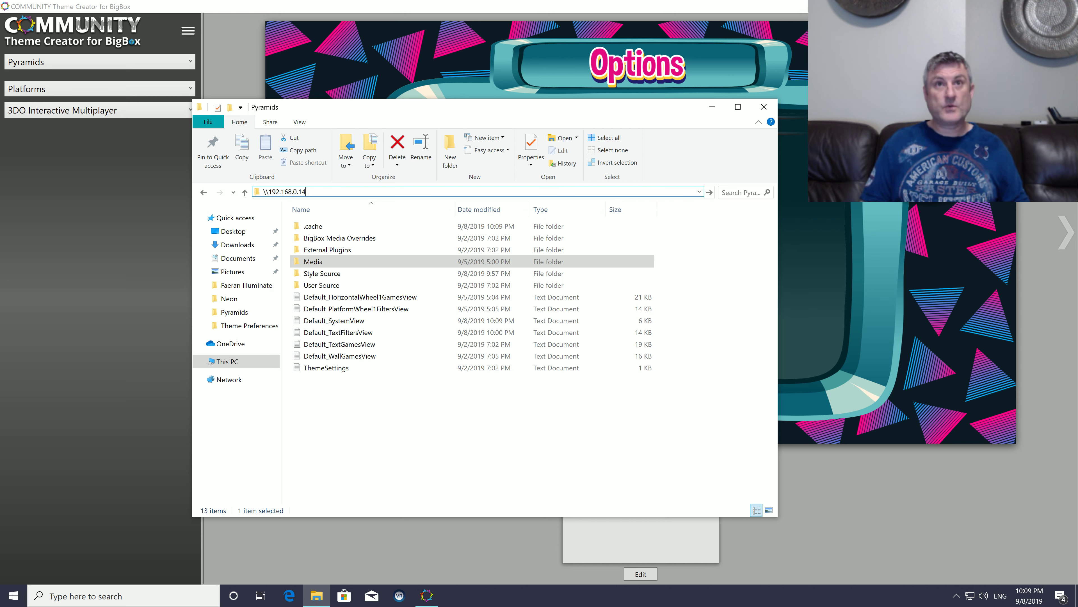
pyautogui.press('Return')
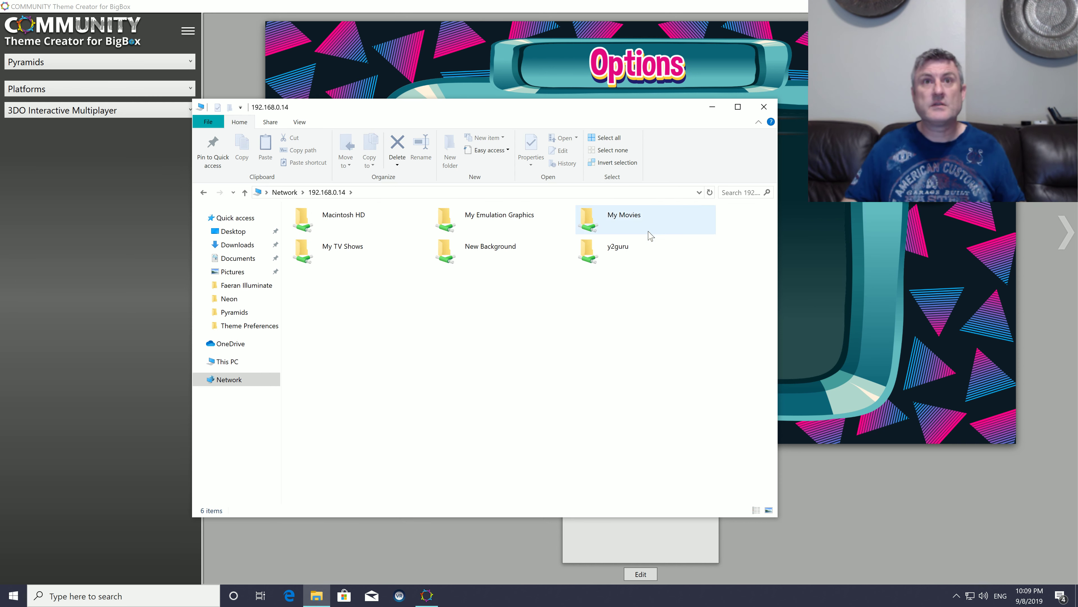
pyautogui.doubleClick(502, 248)
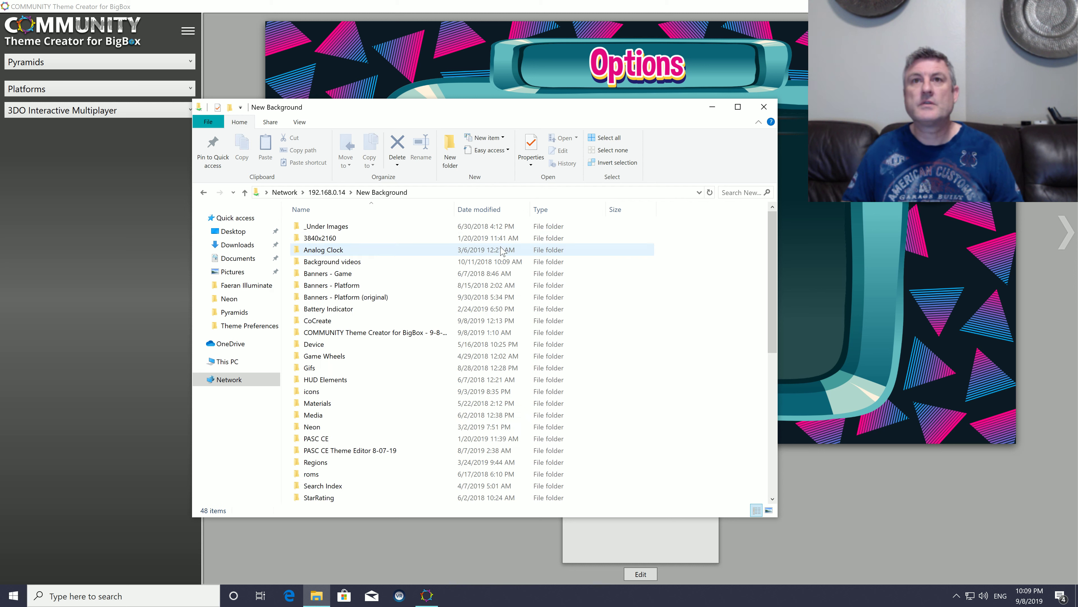
pyautogui.scroll(-3, 341, 340)
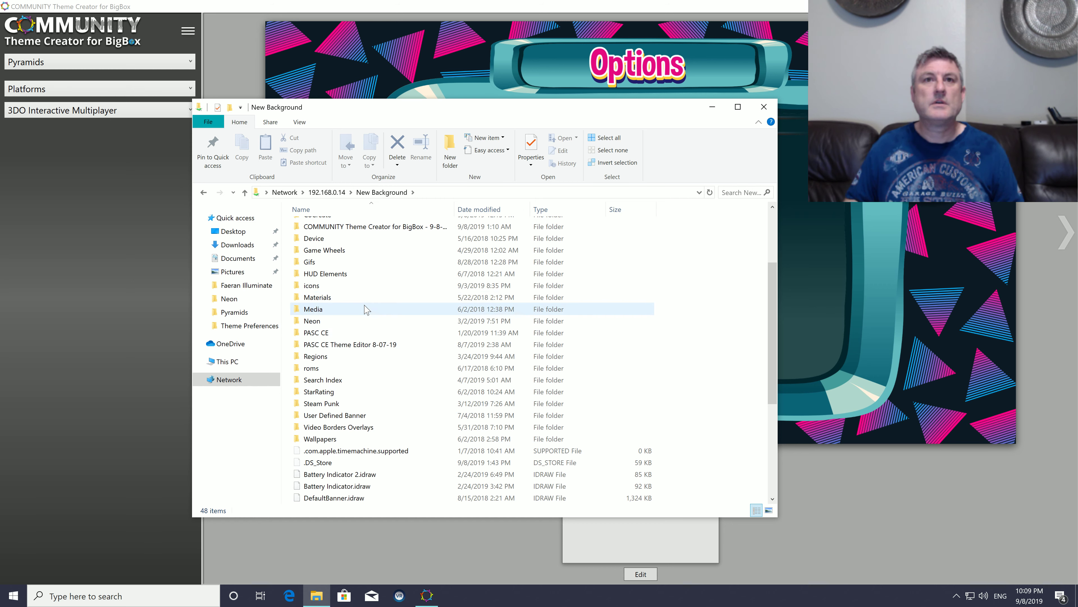
pyautogui.scroll(2, 364, 310)
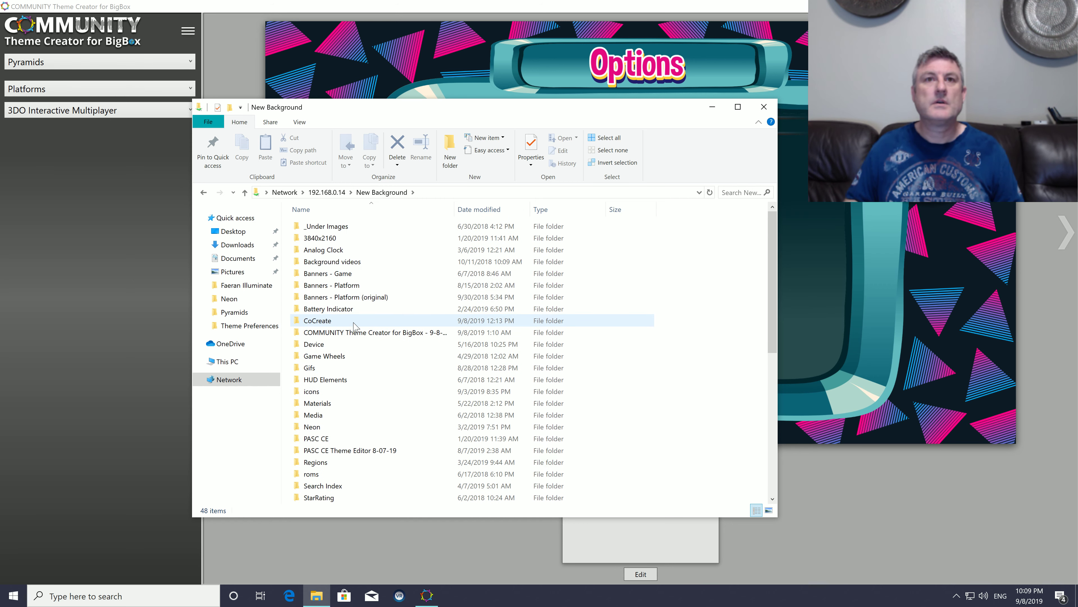
pyautogui.scroll(-3, 356, 327)
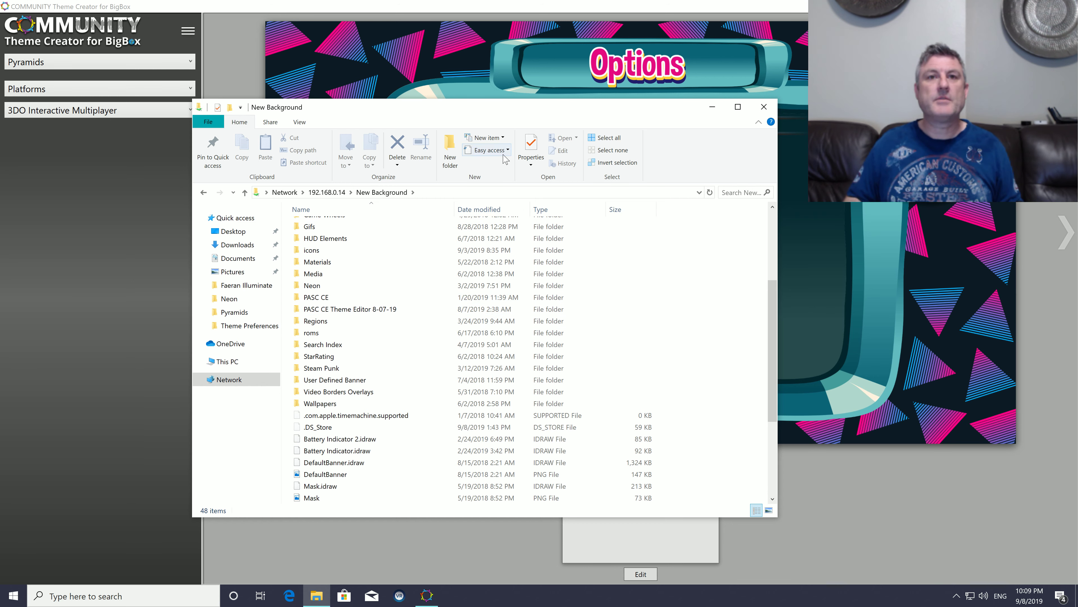
pyautogui.click(764, 107)
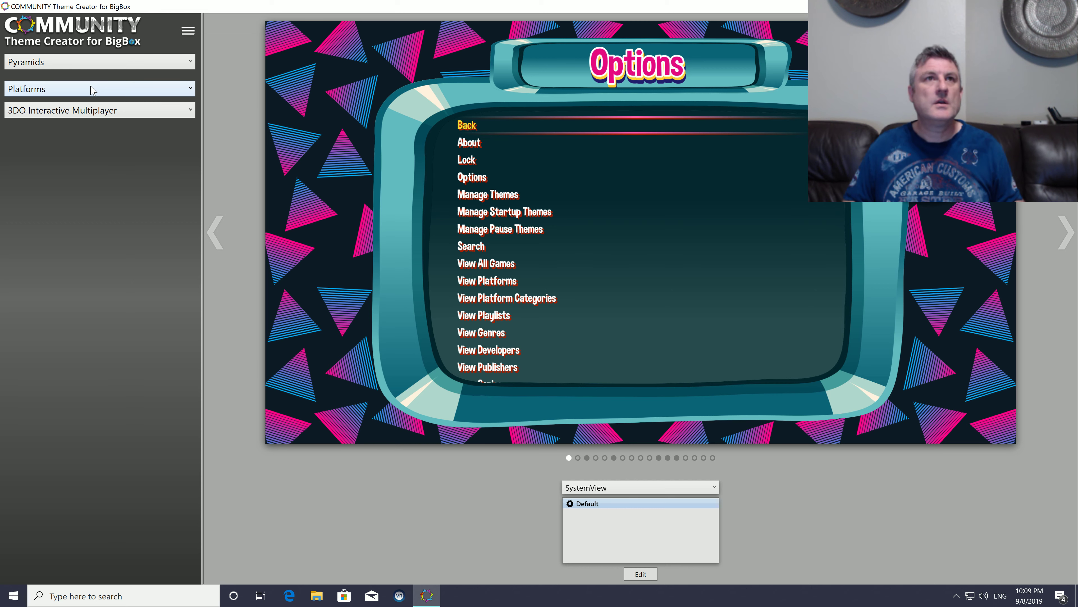
# Step: Reopen the SystemView for editing and add an Image element named Logo to the Foreground group
pyautogui.click(640, 573)
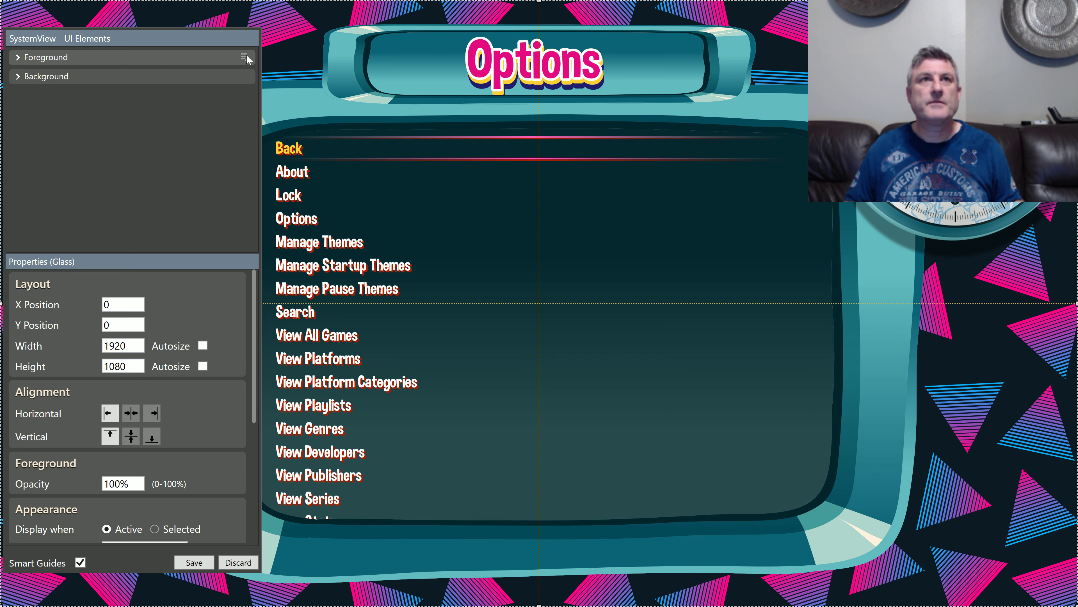
pyautogui.click(245, 58)
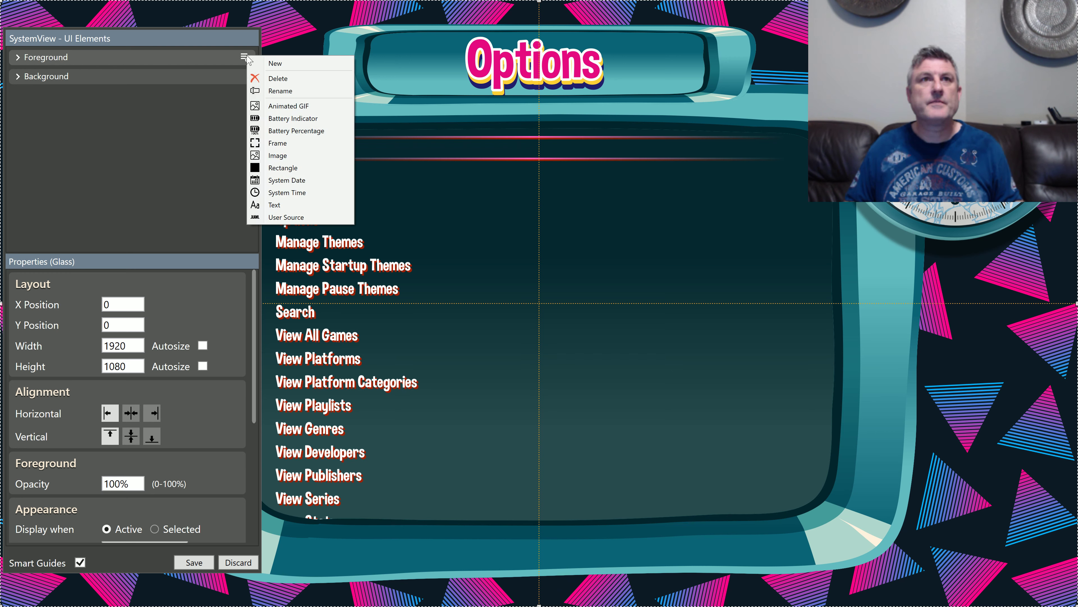
pyautogui.click(290, 154)
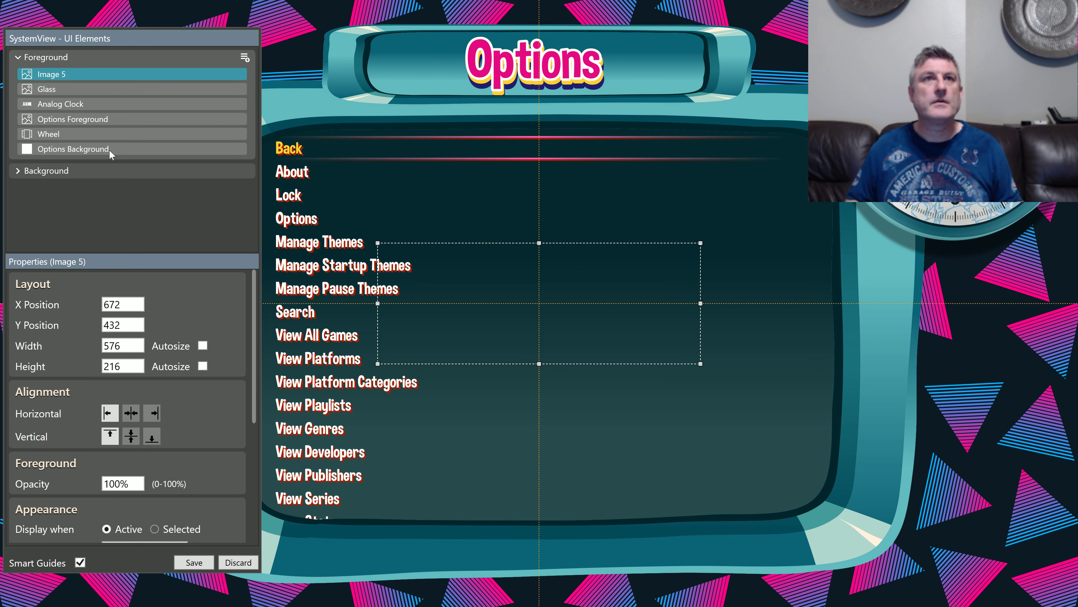
pyautogui.doubleClick(56, 76)
pyautogui.write('Lo')
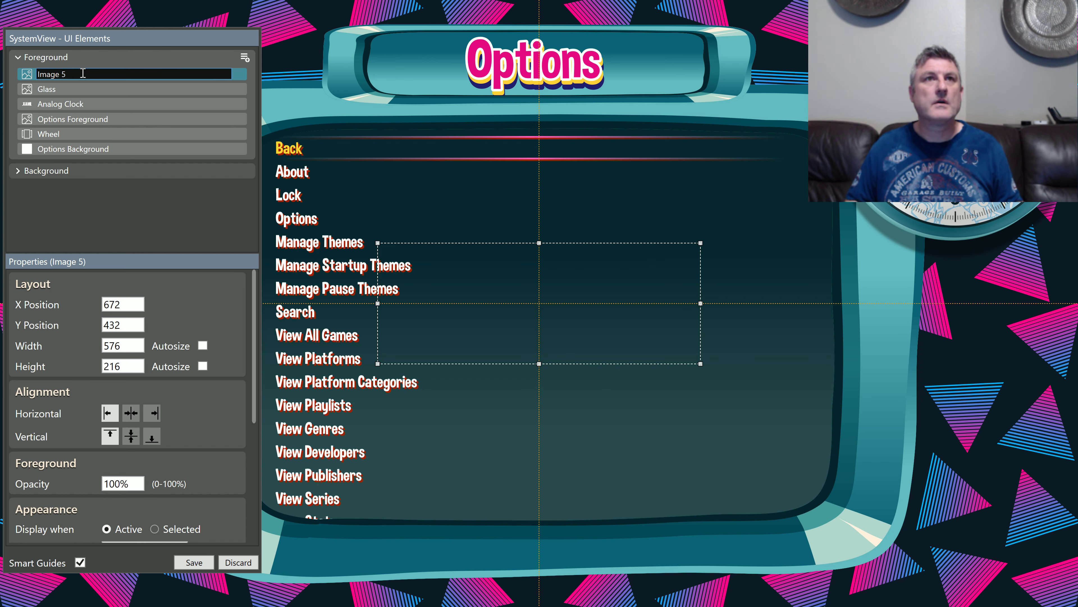
pyautogui.write('go')
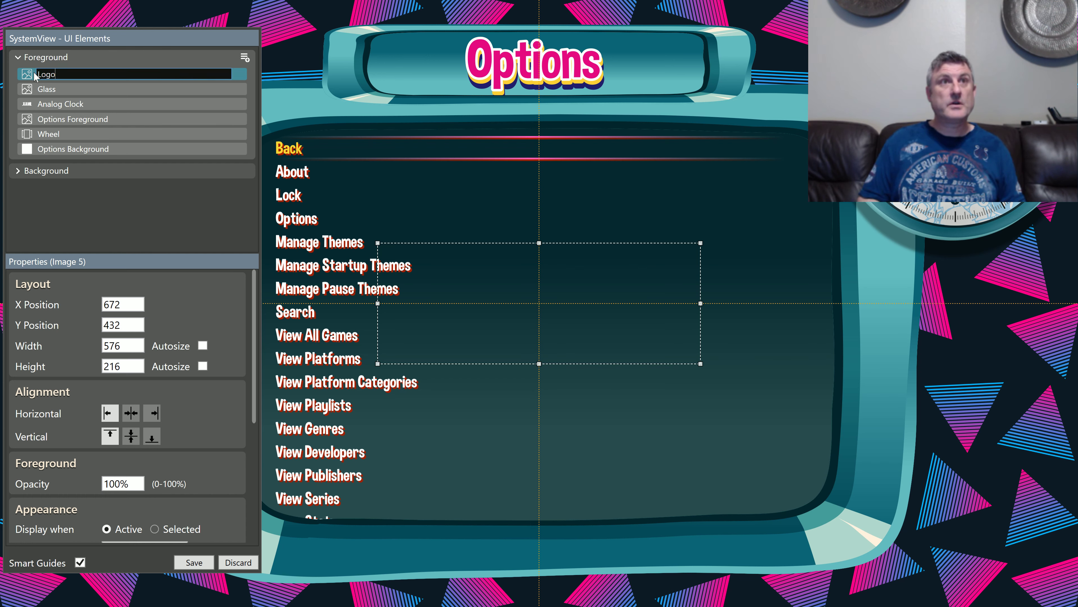
pyautogui.press('Return')
# Step: Delete the Glass image element from the Foreground group
pyautogui.click(73, 87)
pyautogui.rightClick(76, 89)
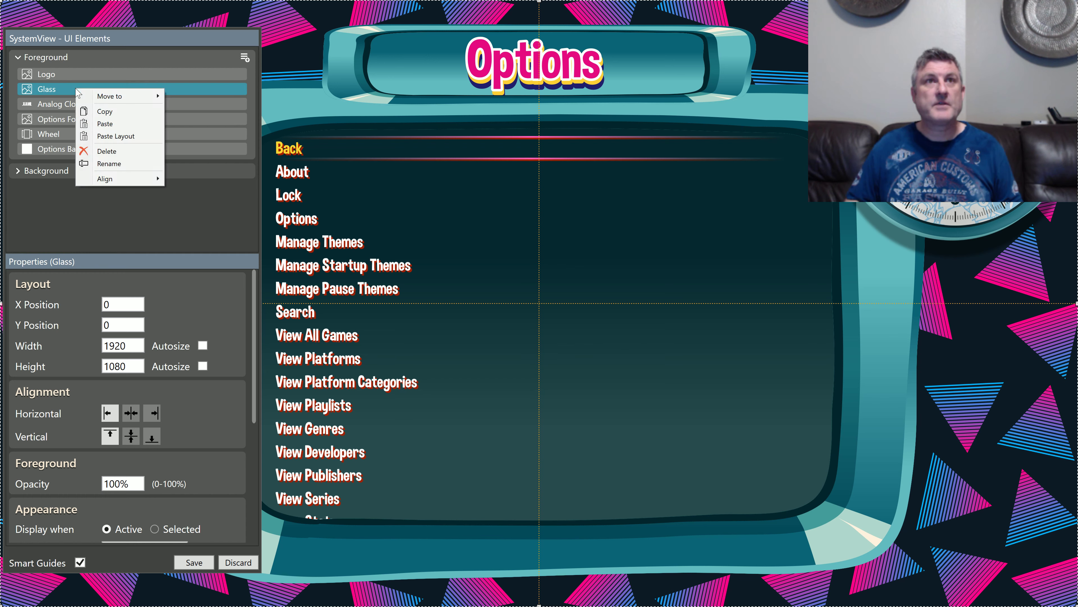
pyautogui.click(102, 136)
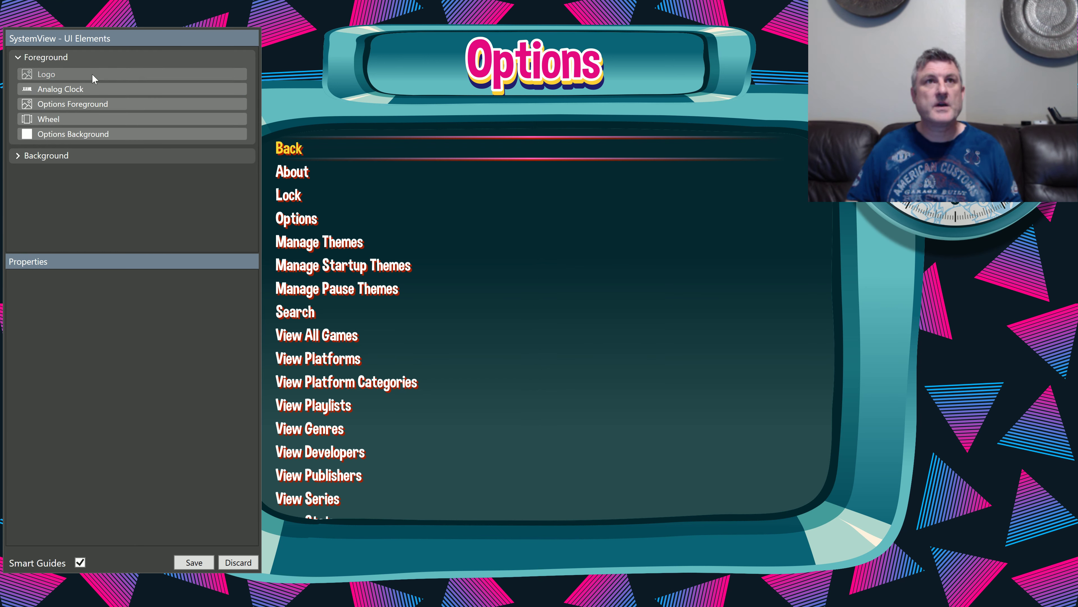
# Step: Set the Logo element's image folder to Wallpapers and look through its available image files
pyautogui.click(91, 74)
pyautogui.scroll(-3, 234, 418)
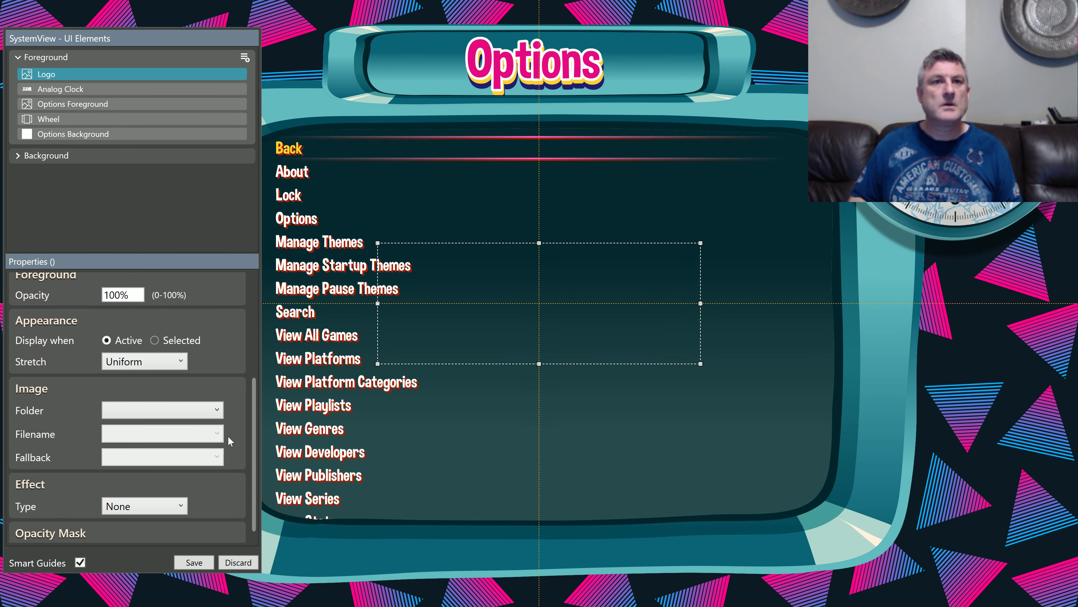
pyautogui.click(199, 410)
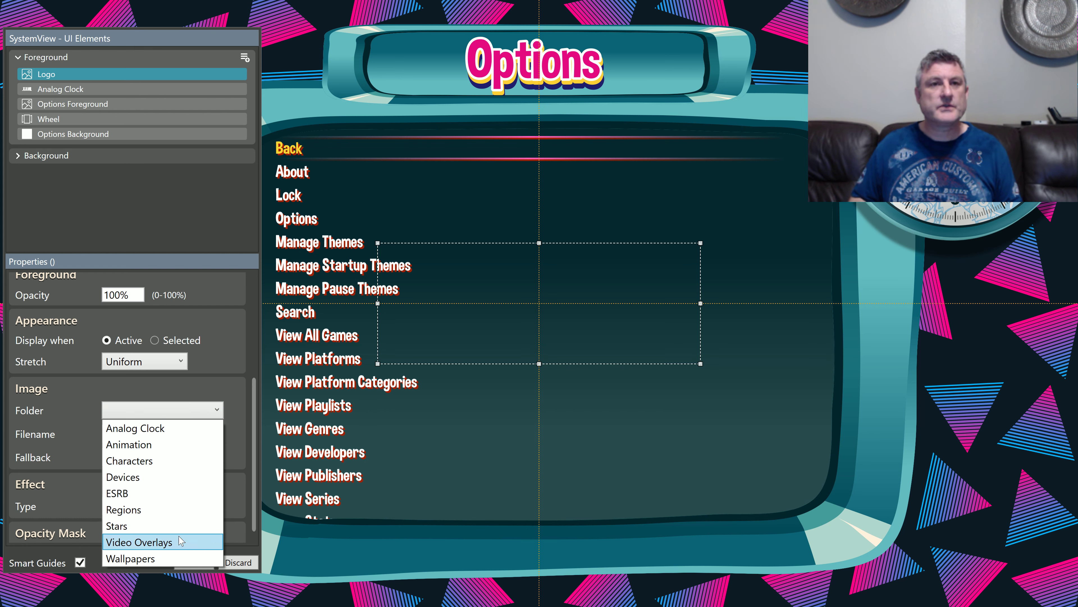
pyautogui.click(180, 558)
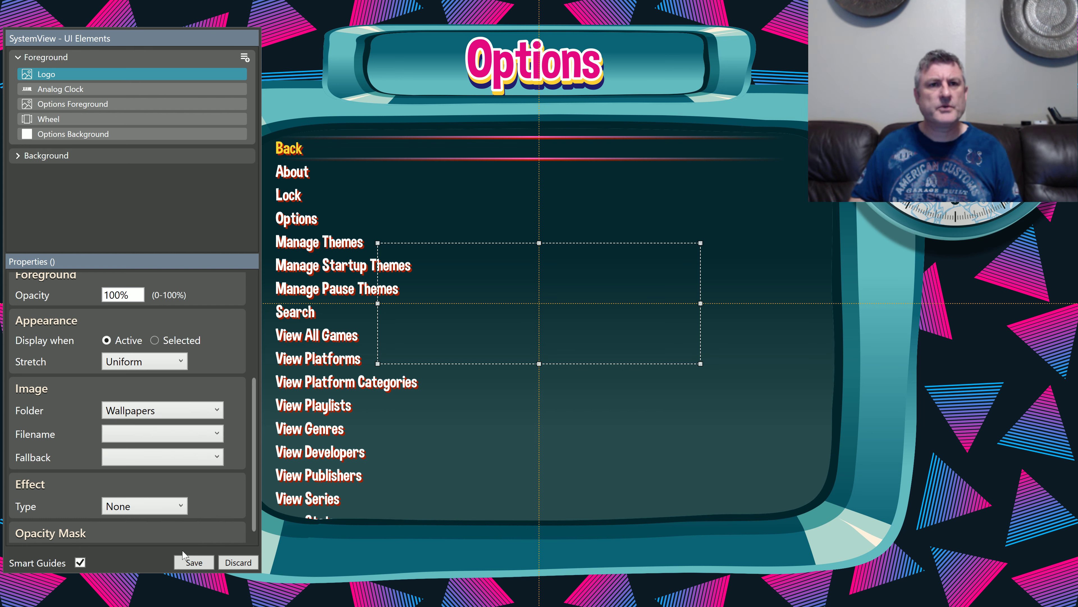
pyautogui.click(185, 438)
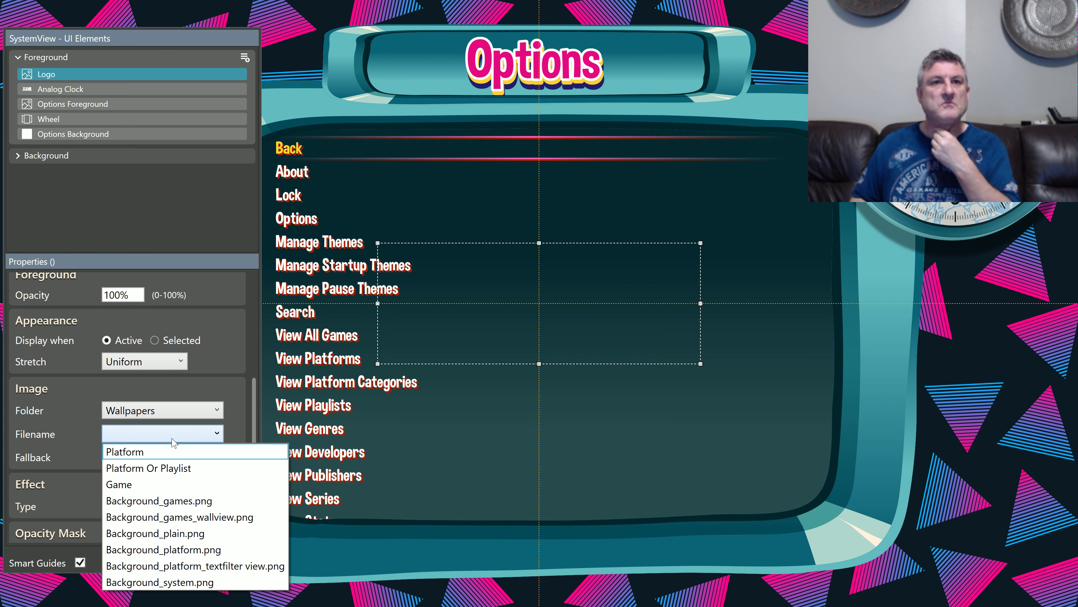
# Step: Switch the Logo element's image folder to Video Overlays and look through its files for a logo image
pyautogui.click(171, 418)
pyautogui.click(169, 414)
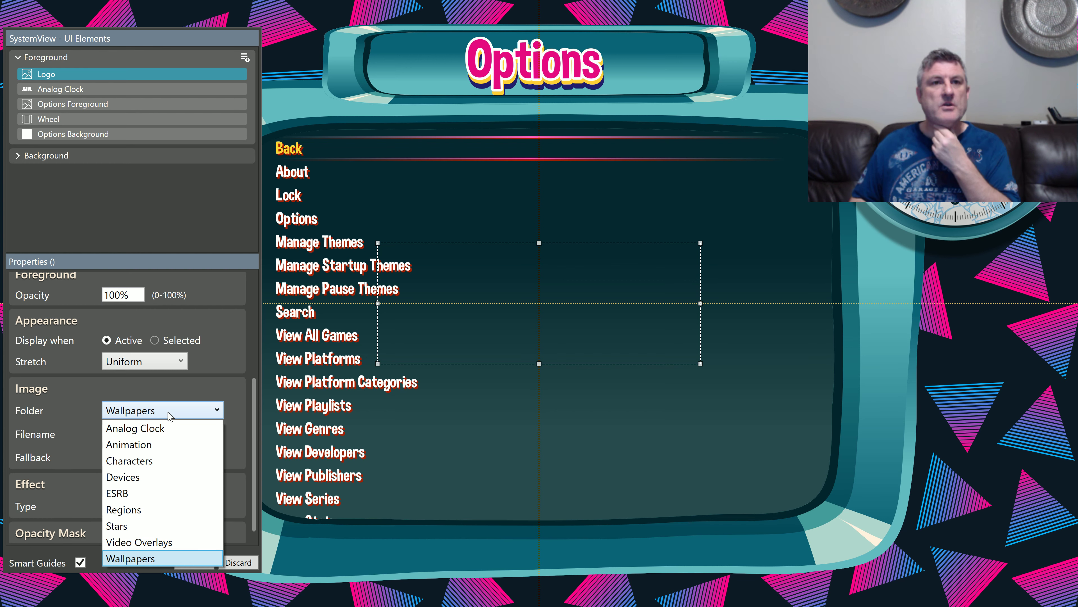
pyautogui.click(179, 540)
pyautogui.click(175, 442)
pyautogui.scroll(-3, 178, 407)
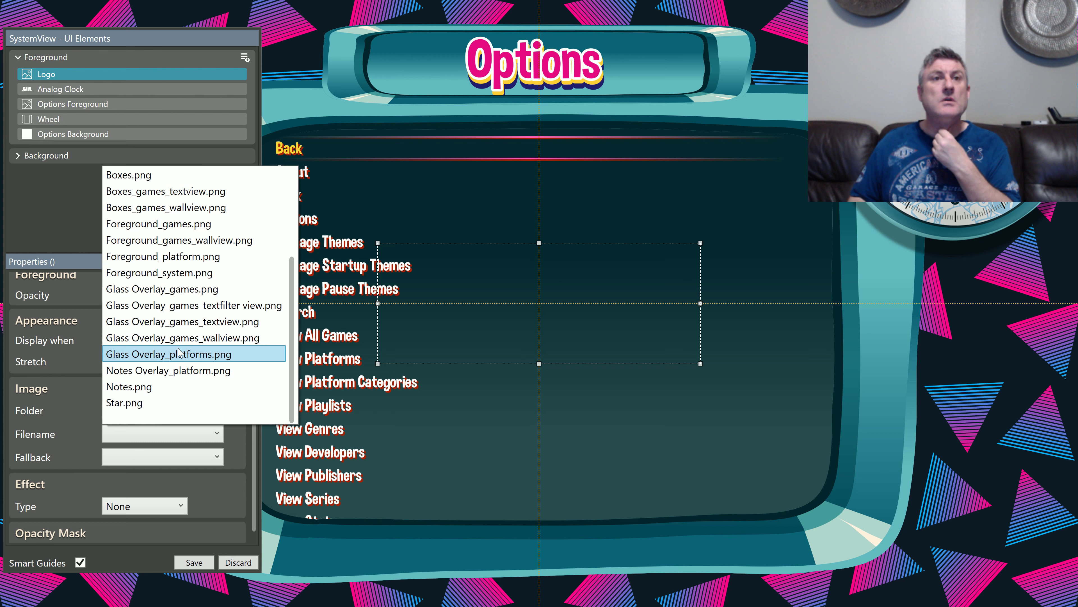
pyautogui.scroll(3, 178, 340)
pyautogui.scroll(-2, 199, 382)
pyautogui.scroll(-1, 198, 386)
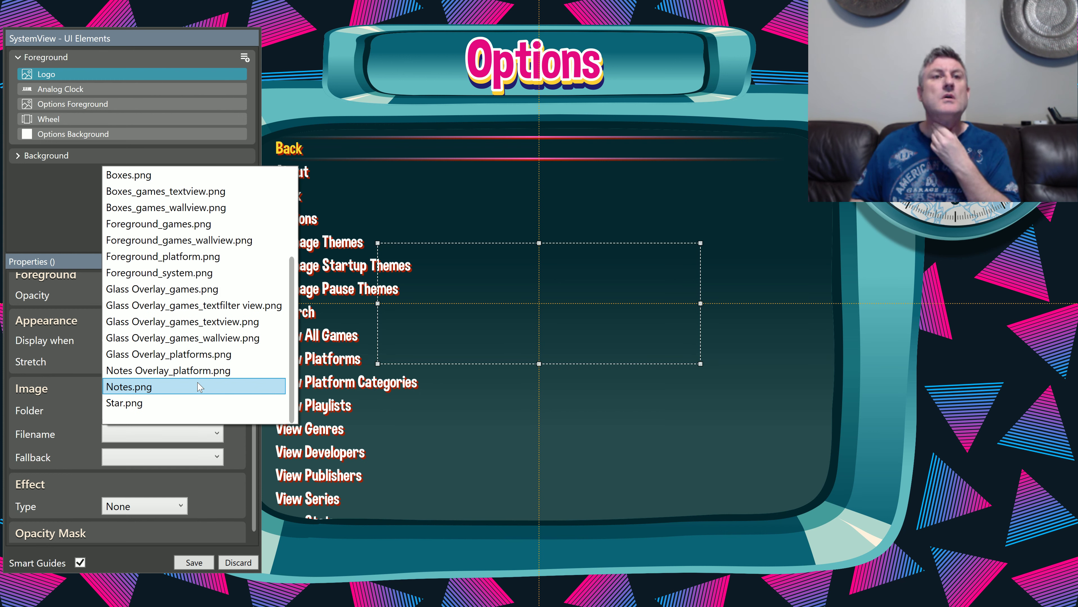
pyautogui.scroll(3, 200, 383)
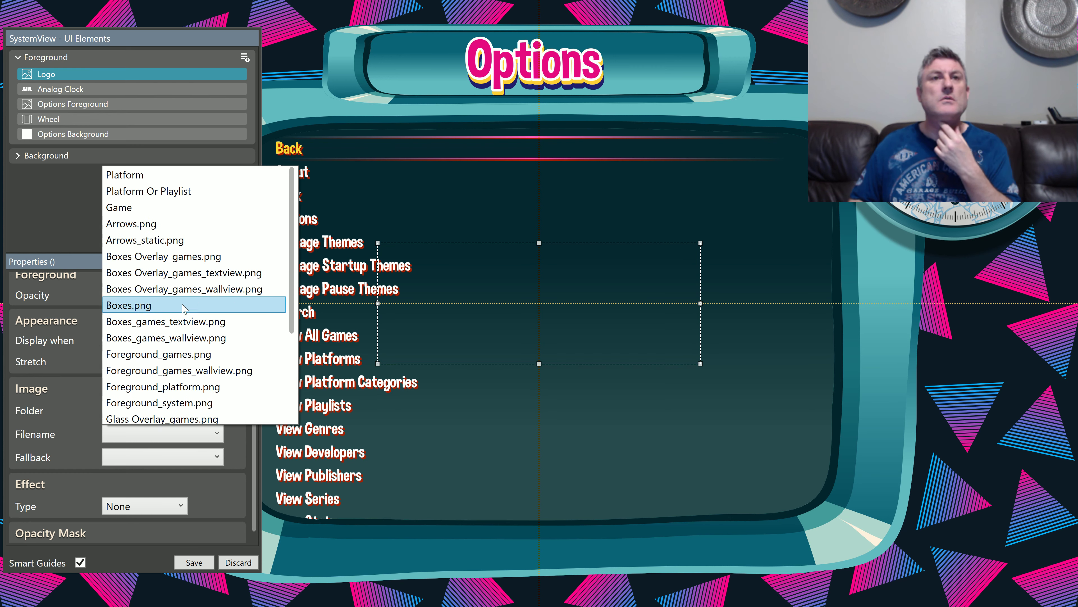
pyautogui.click(82, 204)
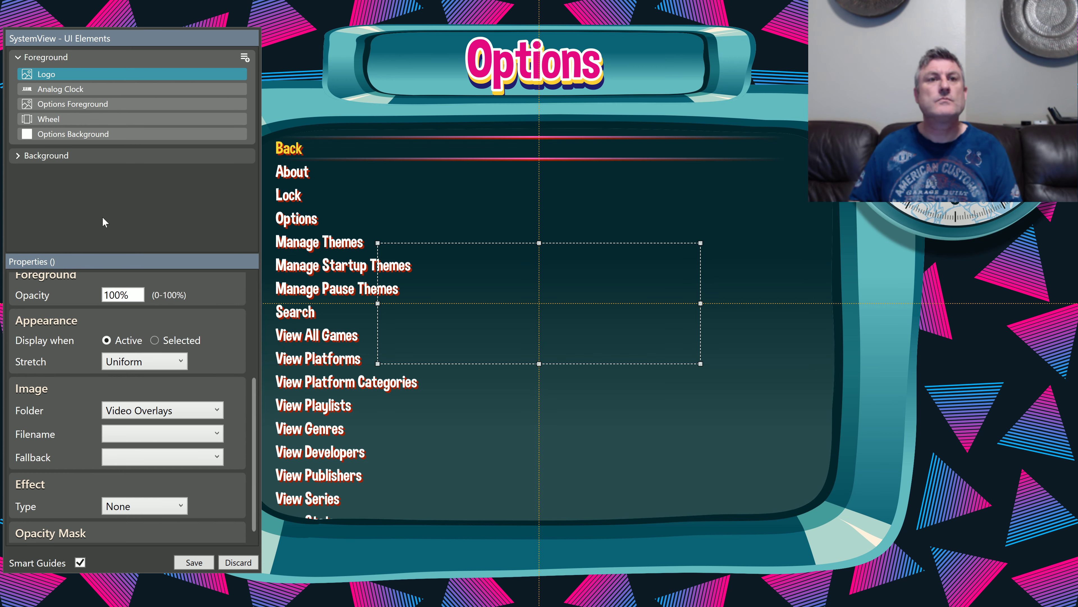
# Step: Save the SystemView and open the theme's Media folder in File Explorer
pyautogui.click(193, 412)
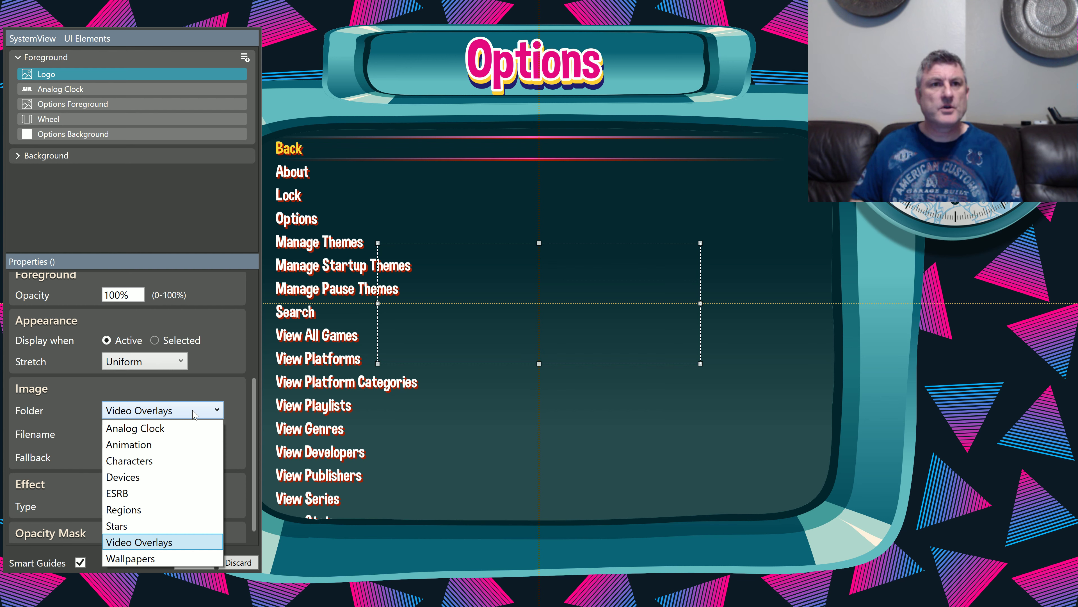
pyautogui.click(176, 218)
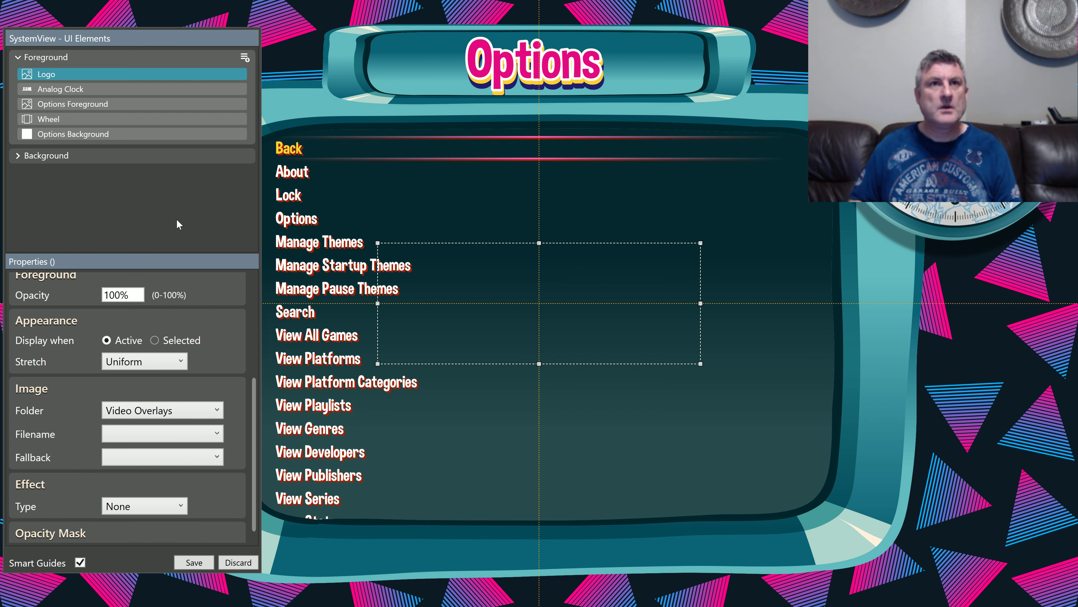
pyautogui.click(194, 562)
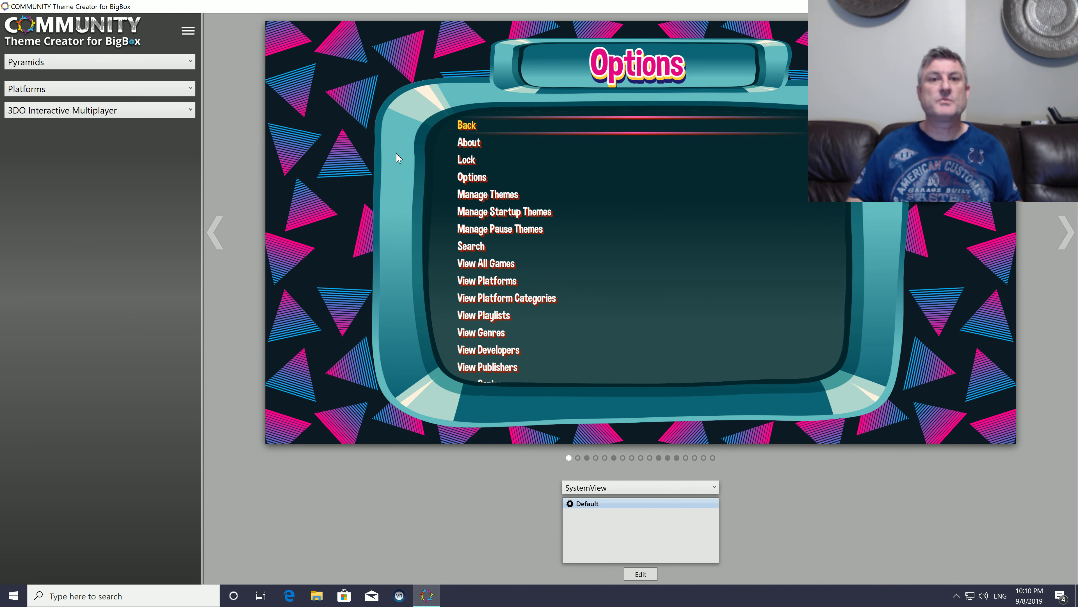
pyautogui.click(187, 30)
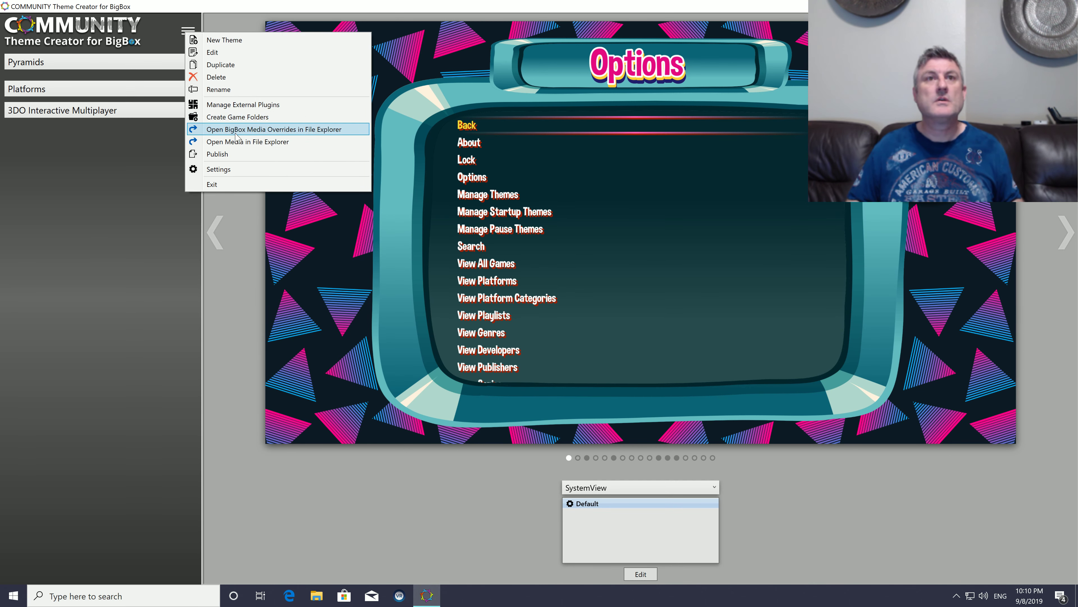
pyautogui.click(237, 143)
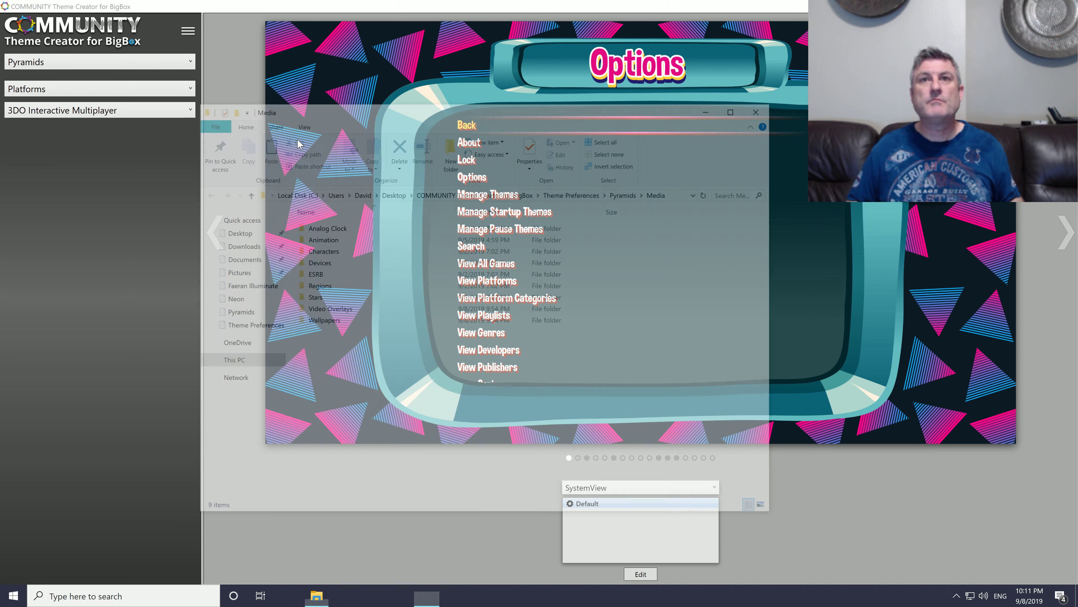
# Step: Go to the network location \\192.168.0.14 and open the CoCreate folder inside New Background
pyautogui.click(656, 195)
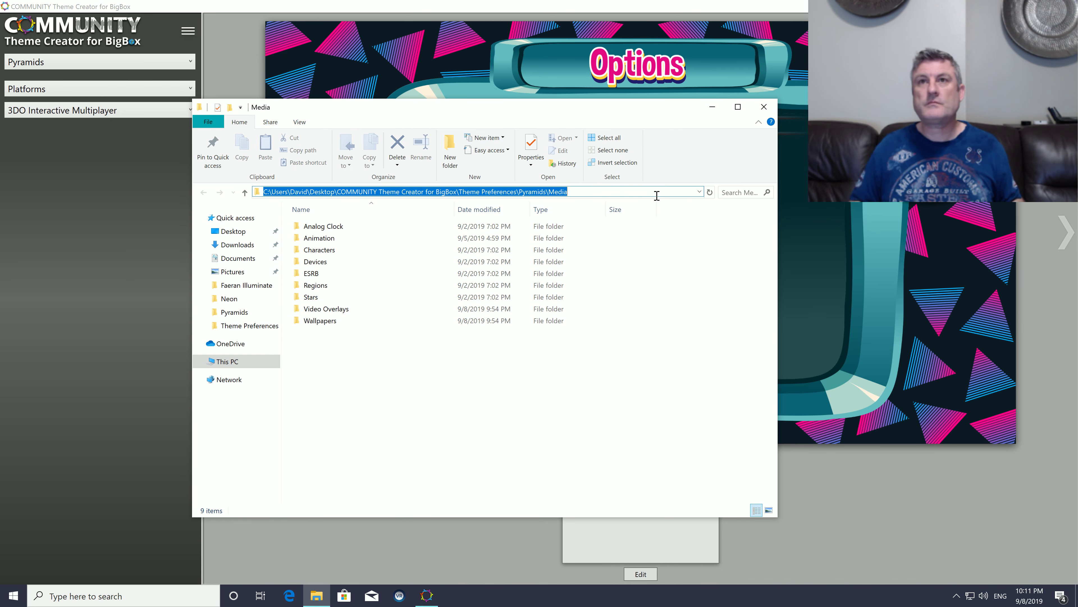
pyautogui.write('\\\\')
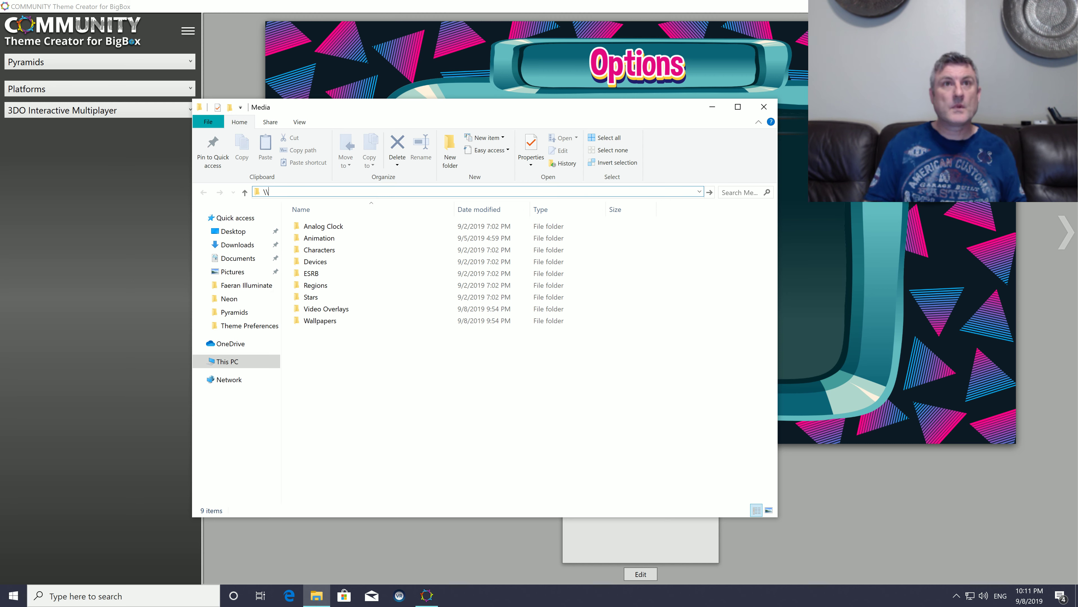
pyautogui.write('192')
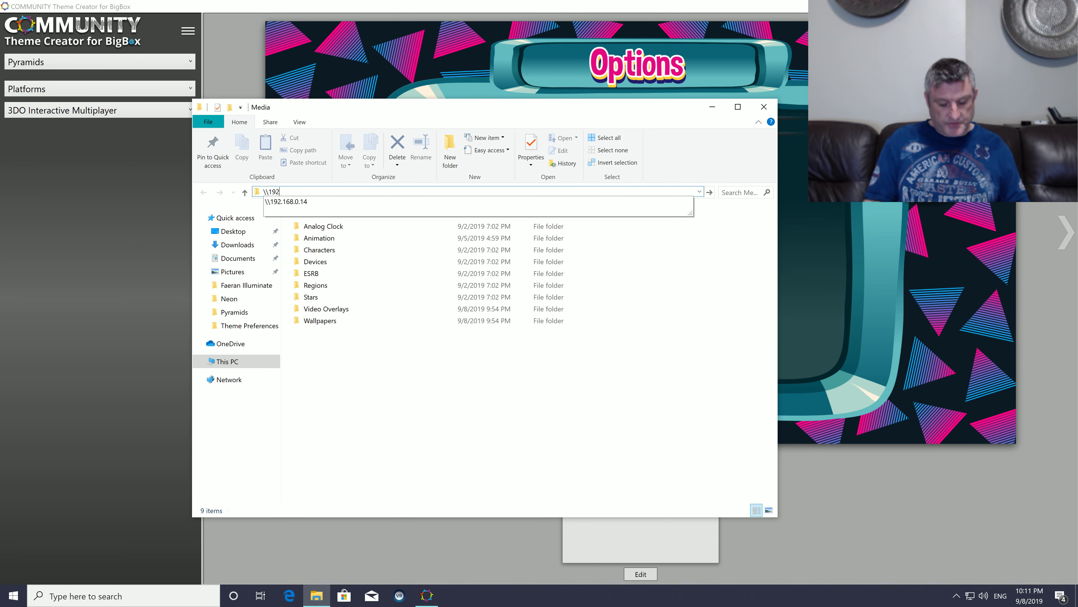
pyautogui.write('.')
pyautogui.press('Down')
pyautogui.press('Return')
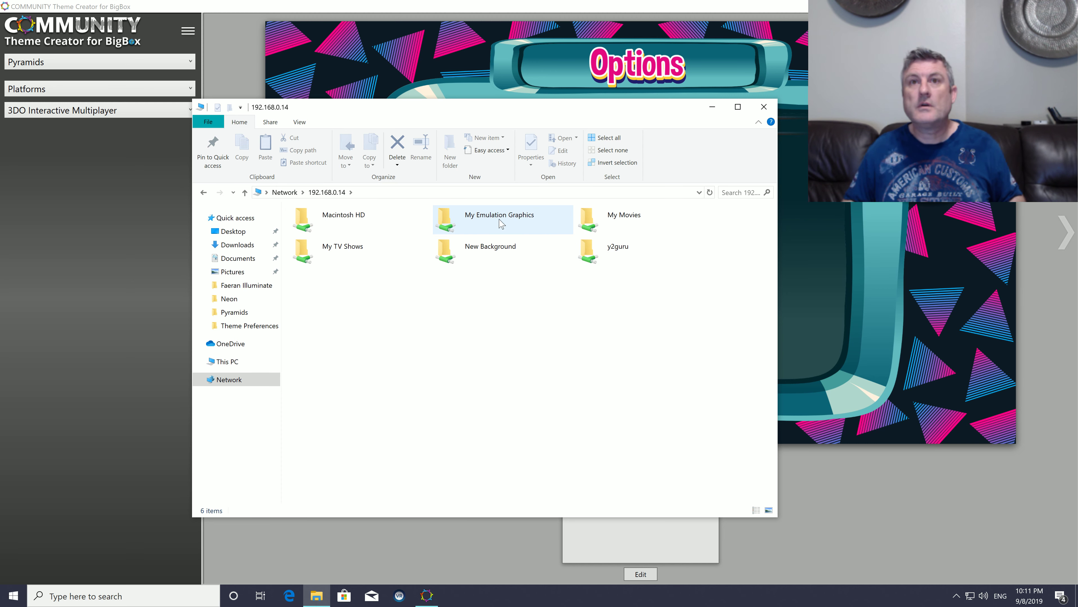
pyautogui.doubleClick(494, 247)
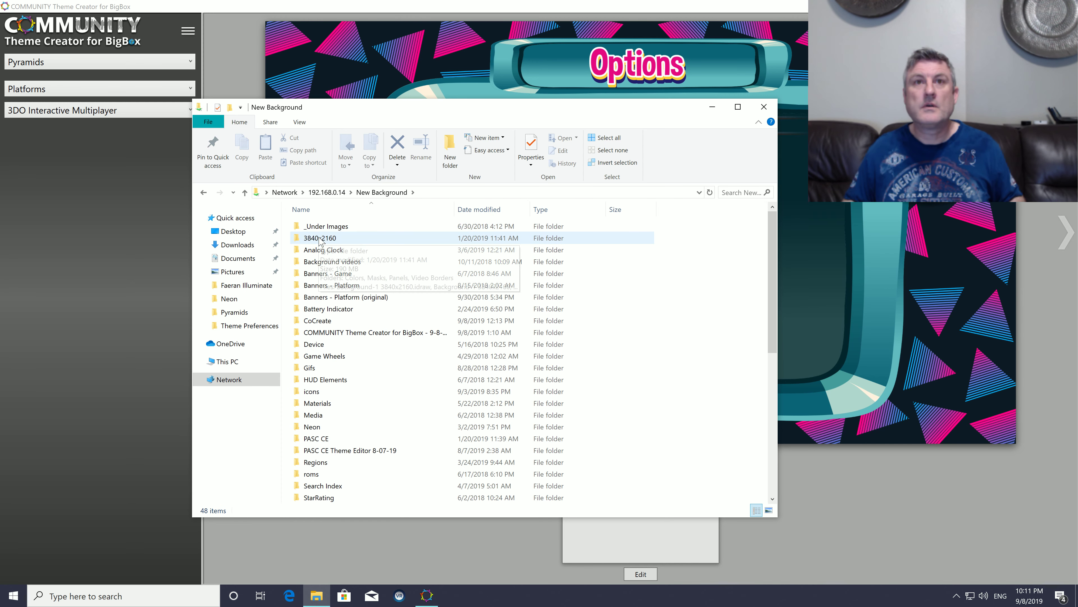
pyautogui.doubleClick(323, 322)
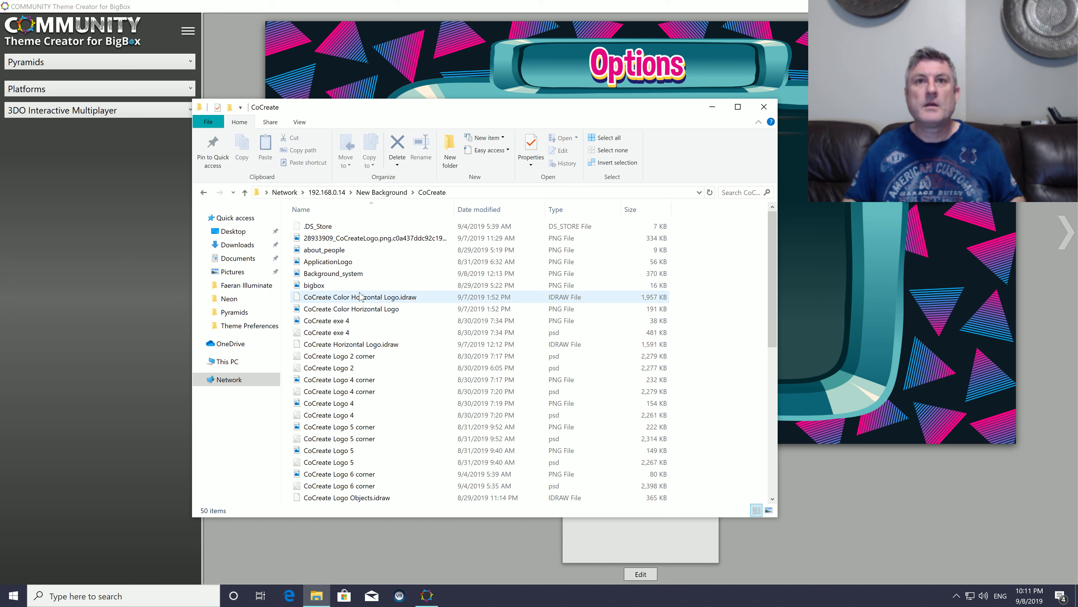
# Step: Preview the PNG image CoCreate Logo 5 corner, close the preview and copy the file
pyautogui.click(355, 321)
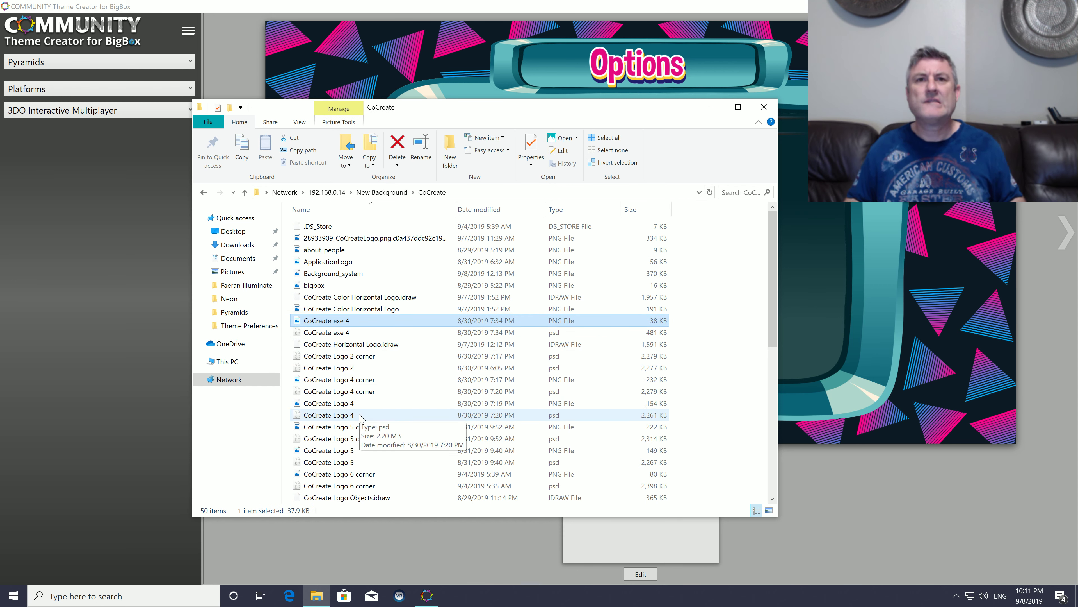
pyautogui.click(365, 427)
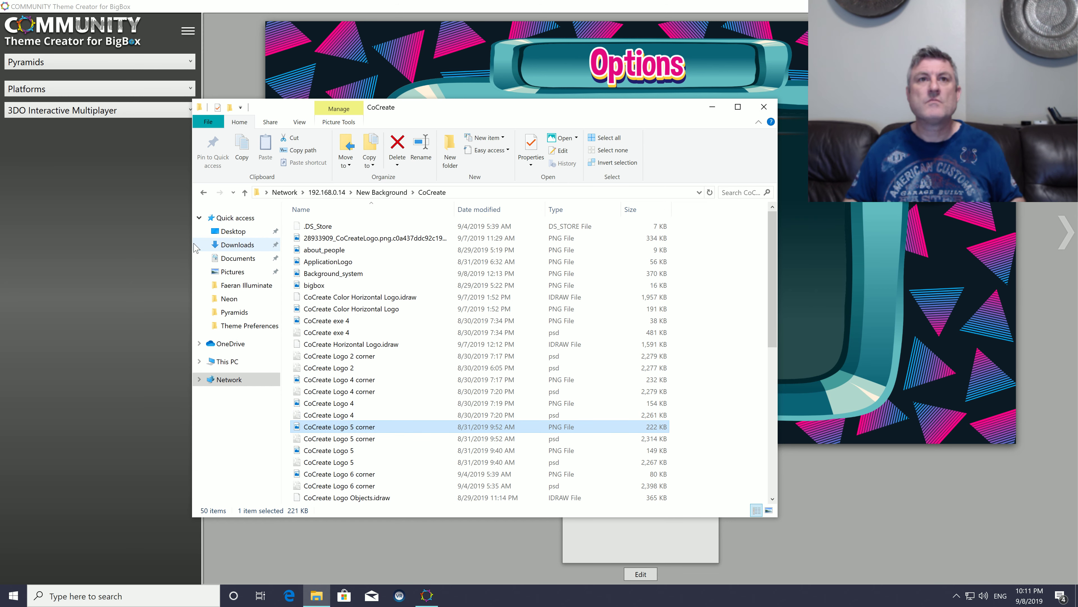
pyautogui.moveTo(193, 246); pyautogui.dragTo(75, 248)
pyautogui.doubleClick(250, 426)
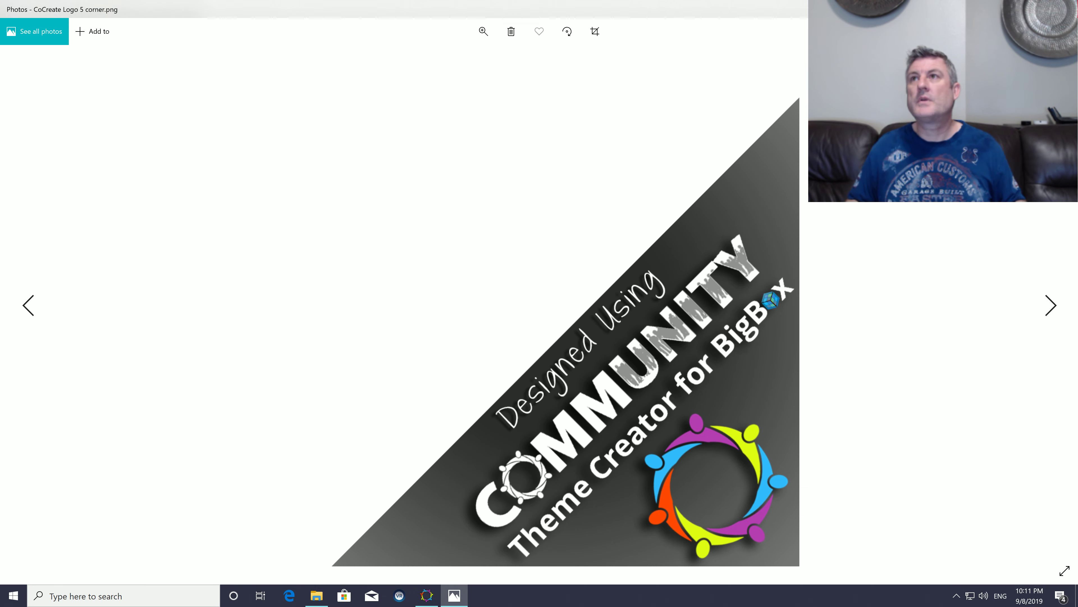
pyautogui.click(1068, 9)
pyautogui.rightClick(291, 428)
pyautogui.click(318, 362)
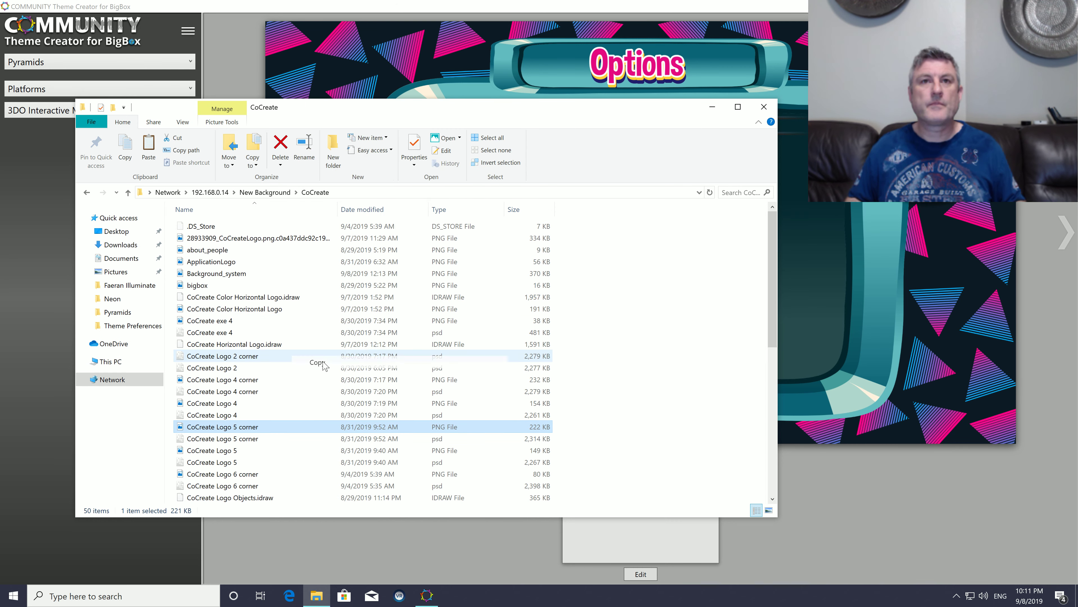
# Step: Paste the copied logo file into the Wallpapers folder of the Pyramids theme's media, and close that folder window
pyautogui.click(189, 34)
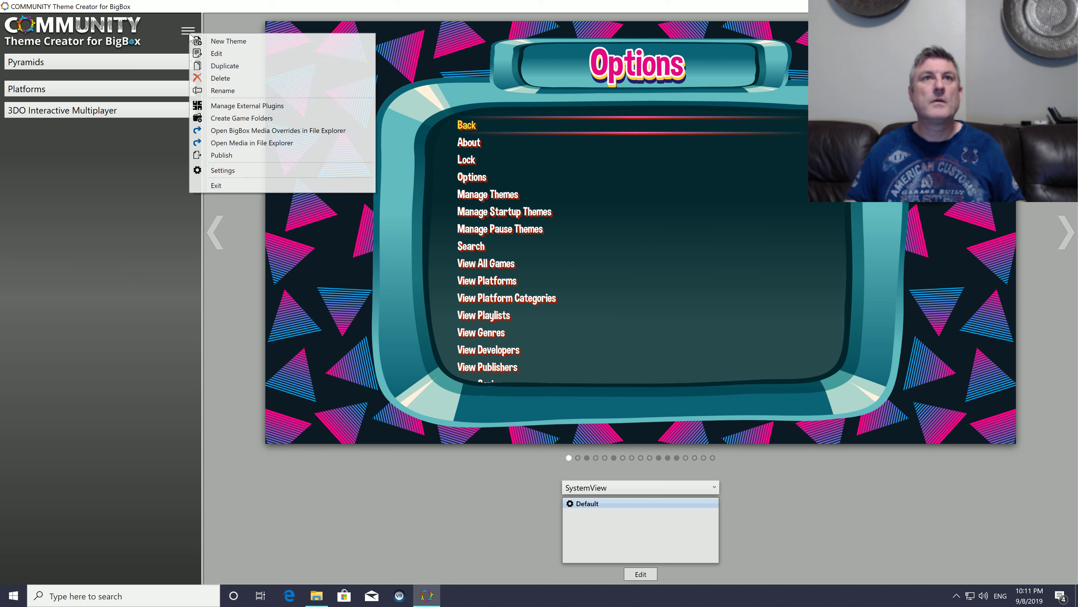
pyautogui.click(233, 144)
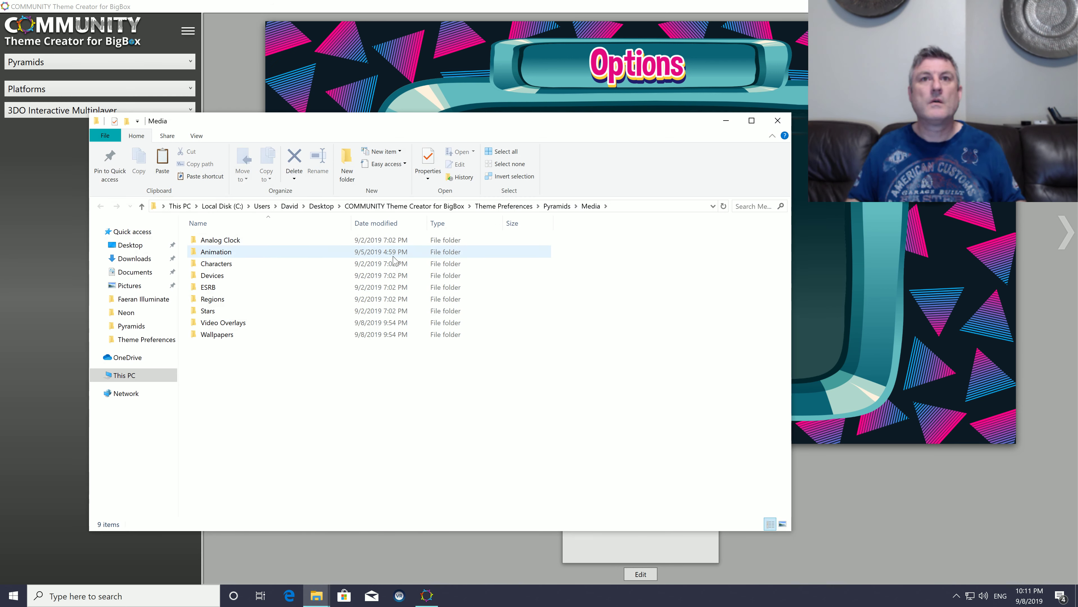
pyautogui.doubleClick(232, 335)
pyautogui.rightClick(296, 377)
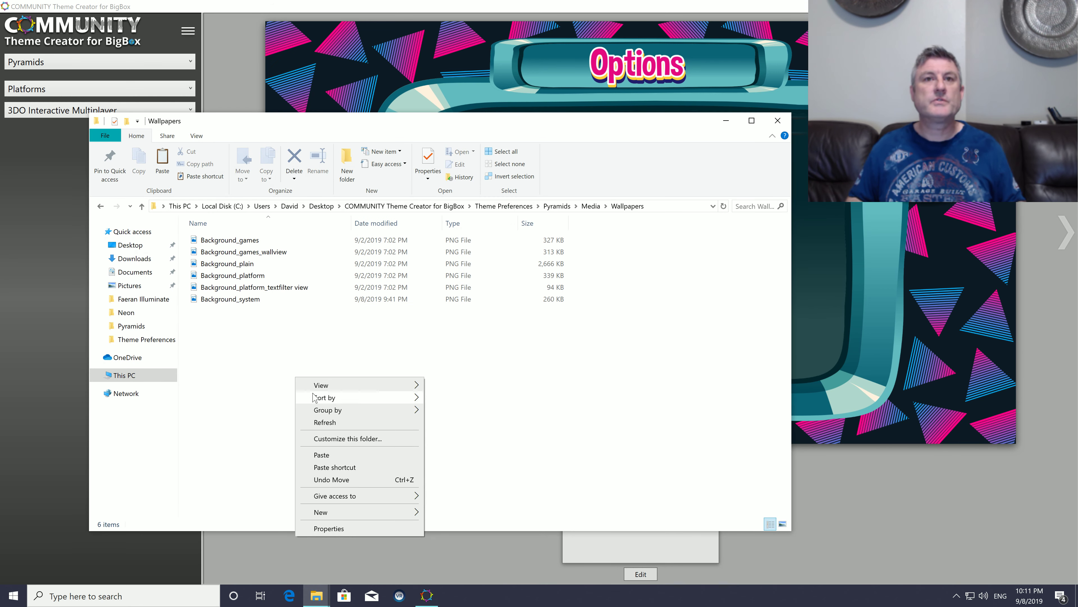
pyautogui.click(321, 454)
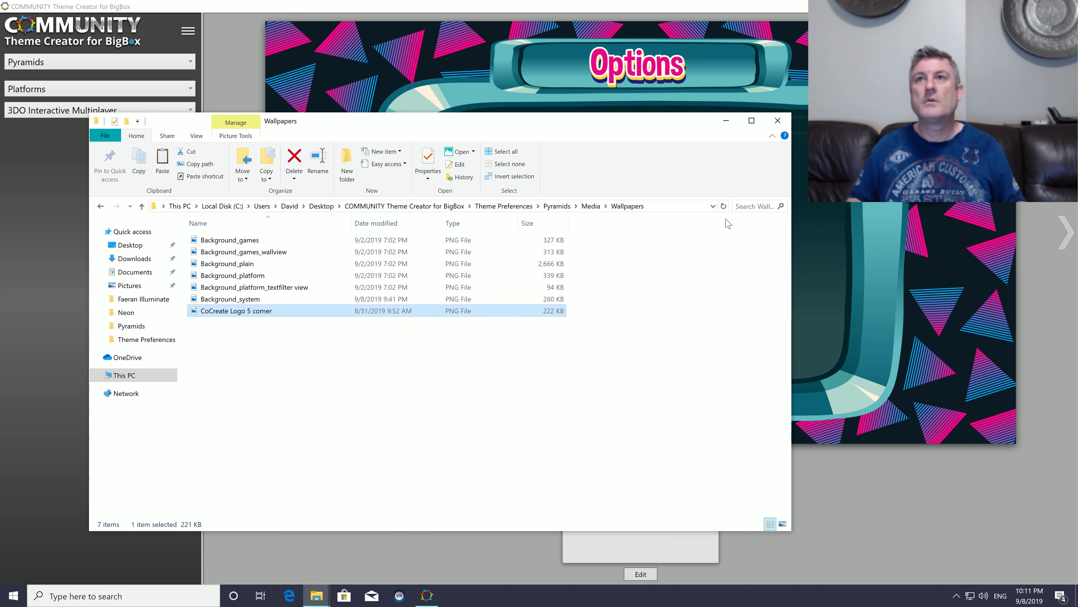
pyautogui.click(778, 121)
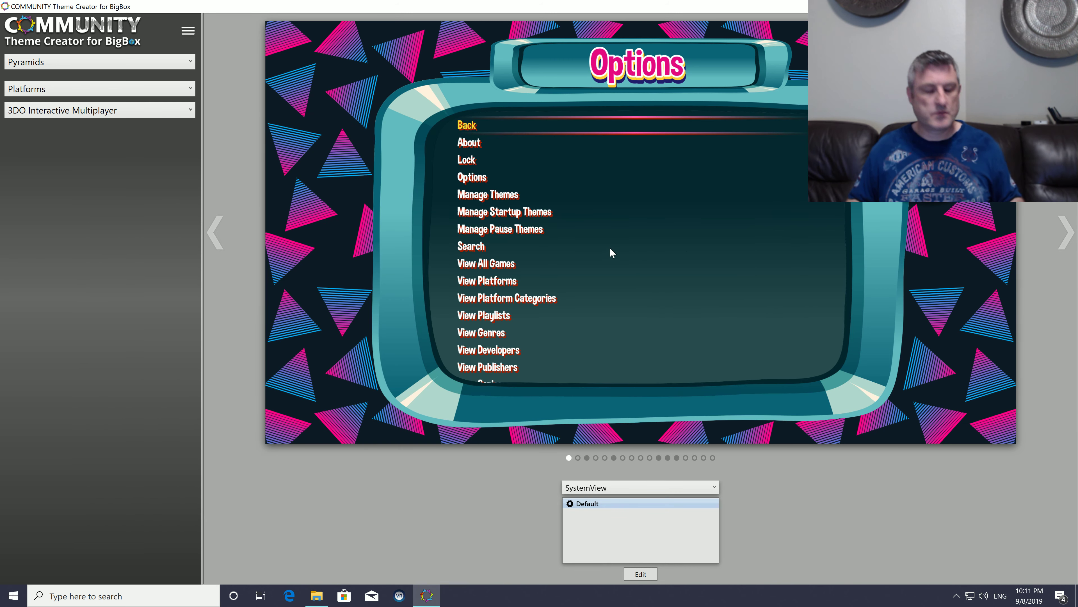
# Step: Reopen the SystemView for editing and set the Logo element's image to CoCreate Logo 5 corner.png from the Wallpapers folder
pyautogui.click(640, 573)
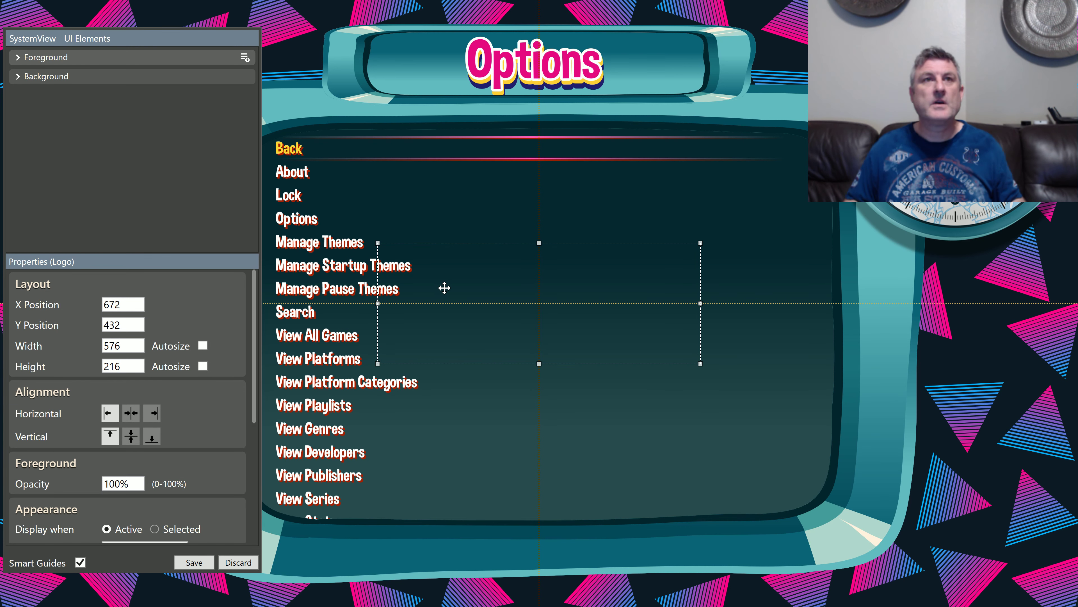
pyautogui.click(18, 57)
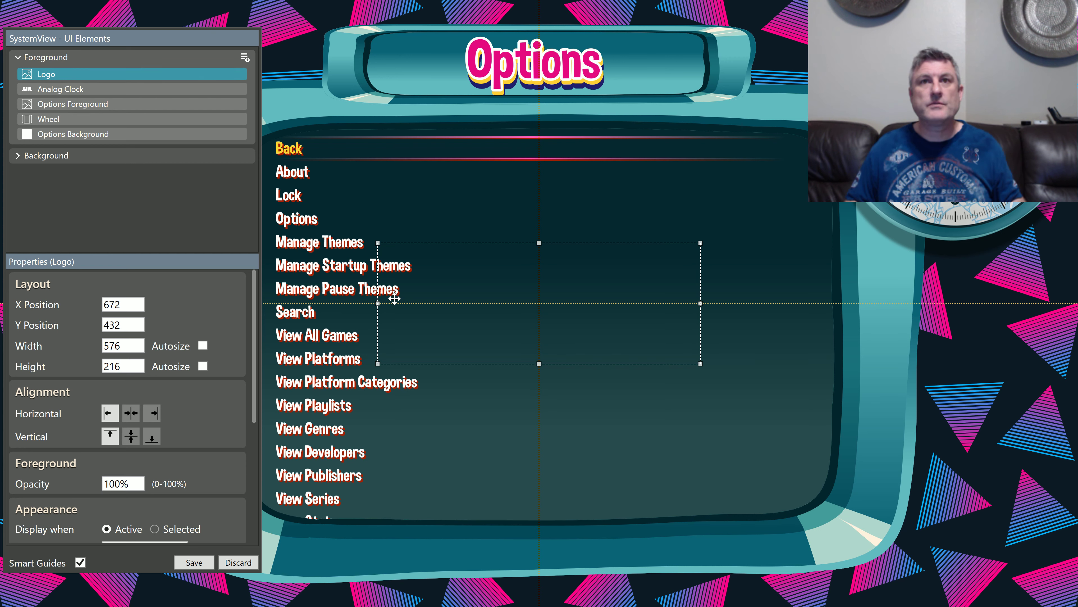
pyautogui.scroll(-4, 191, 455)
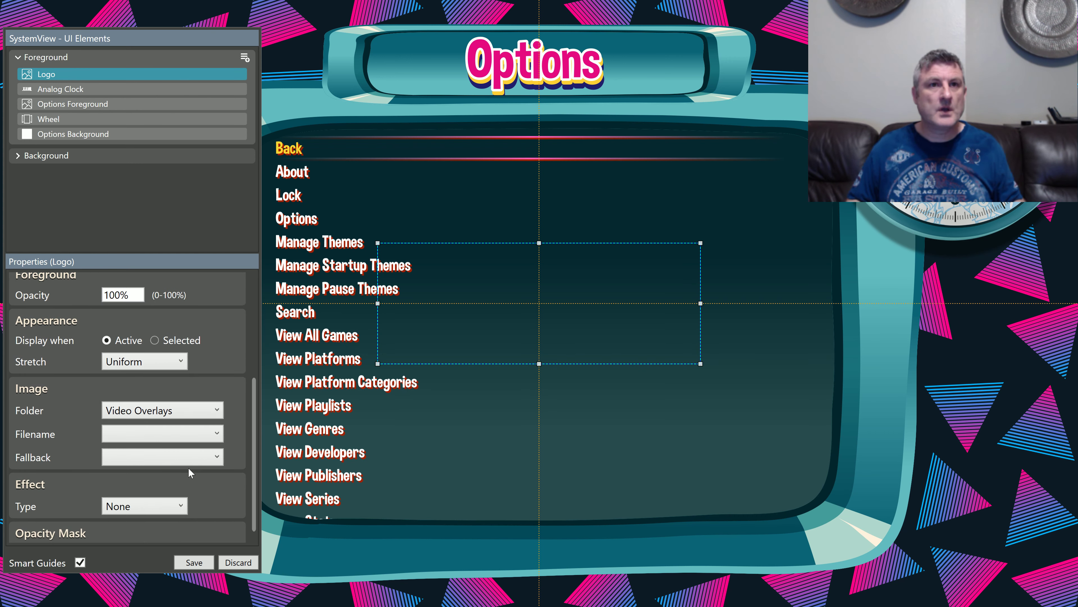
pyautogui.scroll(-1, 188, 467)
pyautogui.click(181, 387)
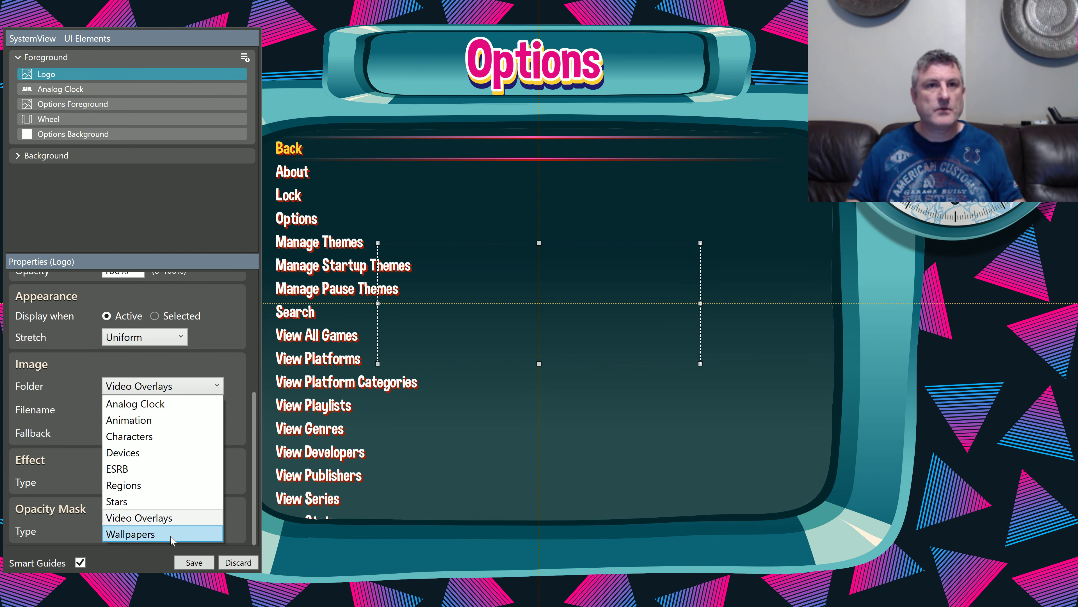
pyautogui.click(172, 539)
pyautogui.click(168, 410)
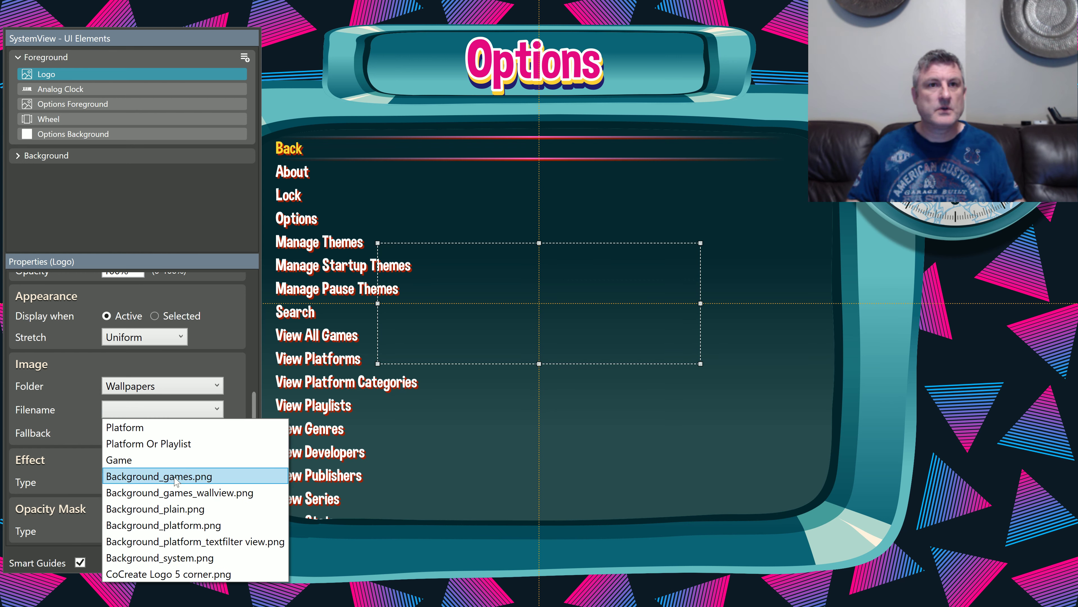
pyautogui.click(199, 576)
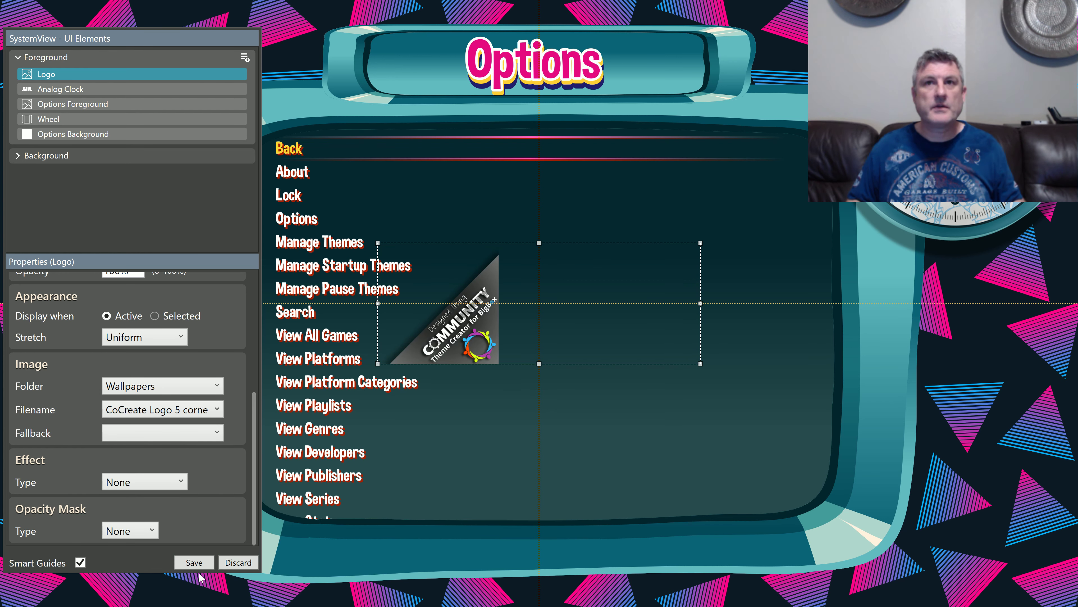
# Step: Align the Logo image to the right horizontally and to the bottom vertically within its frame
pyautogui.scroll(4, 175, 328)
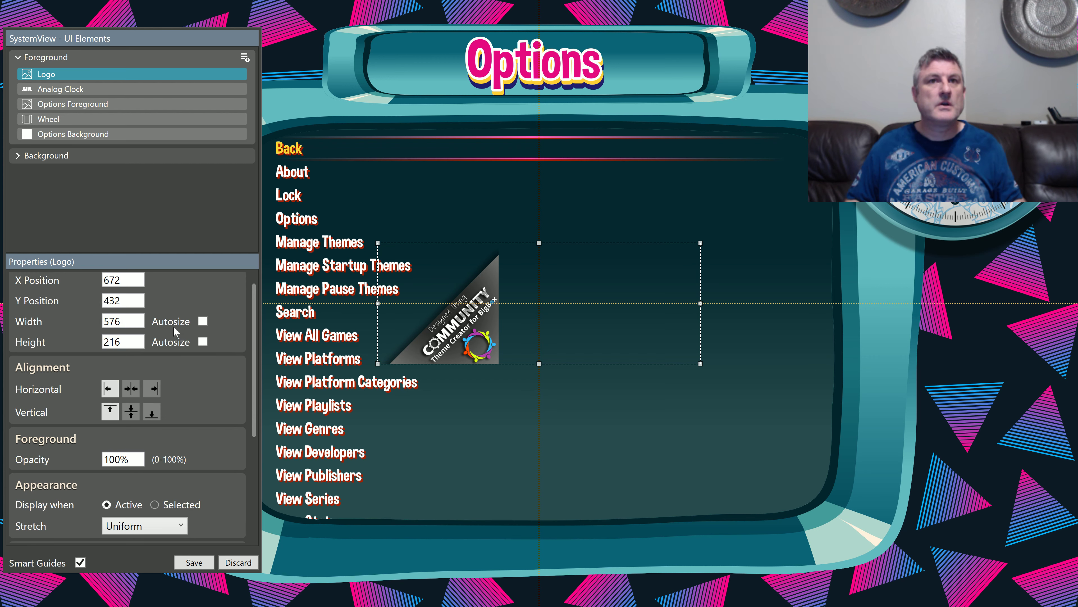
pyautogui.click(154, 390)
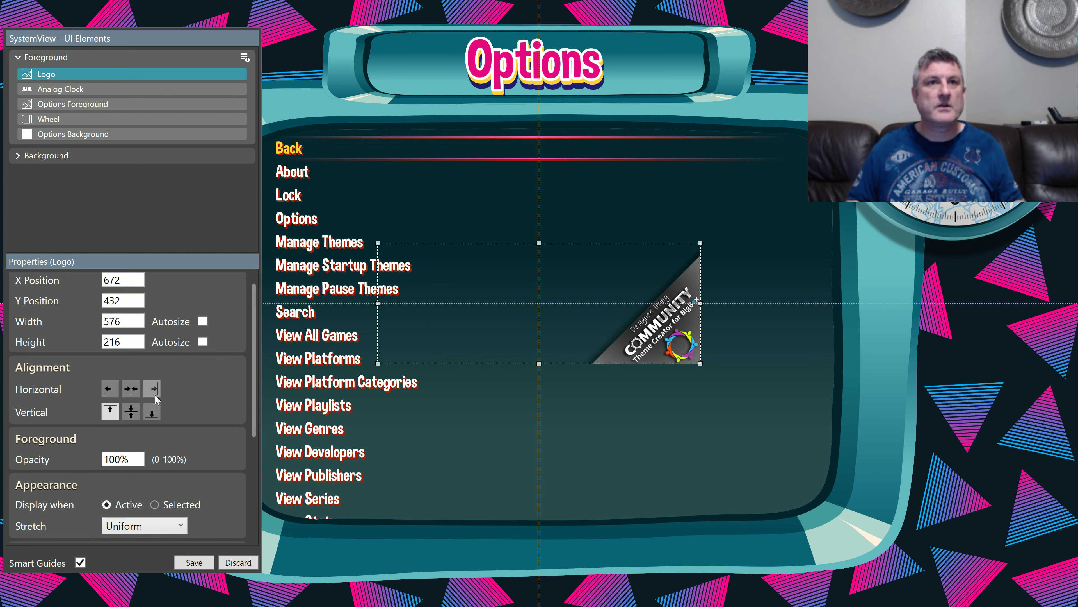
pyautogui.click(155, 416)
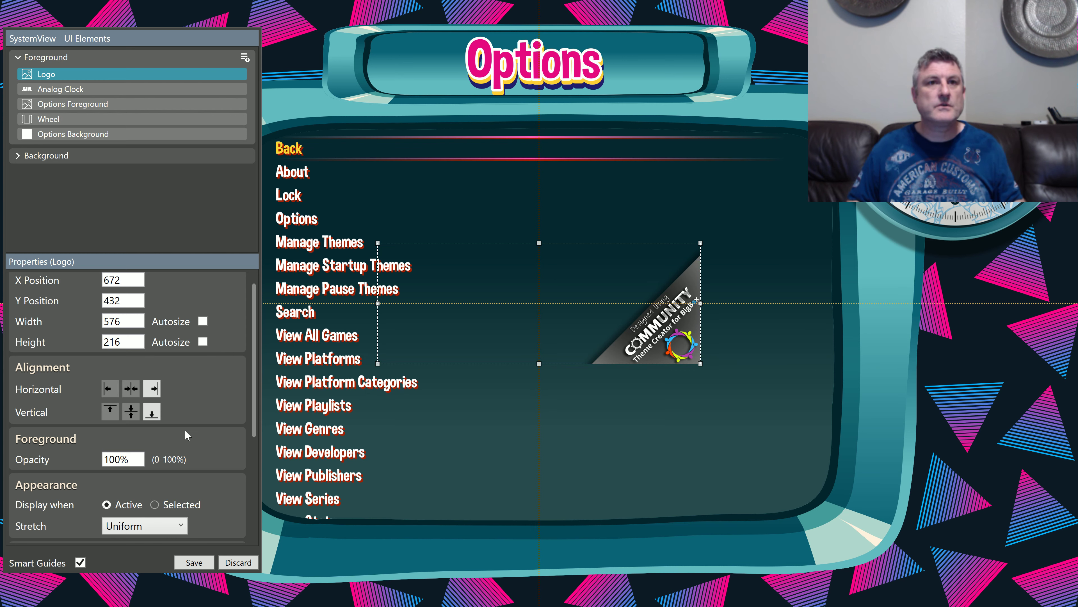
# Step: Move the Logo into the canvas's bottom-right corner, enlarge it to about 603 by 526 and save the SystemView
pyautogui.scroll(-1, 185, 430)
pyautogui.moveTo(580, 313); pyautogui.dragTo(998, 586)
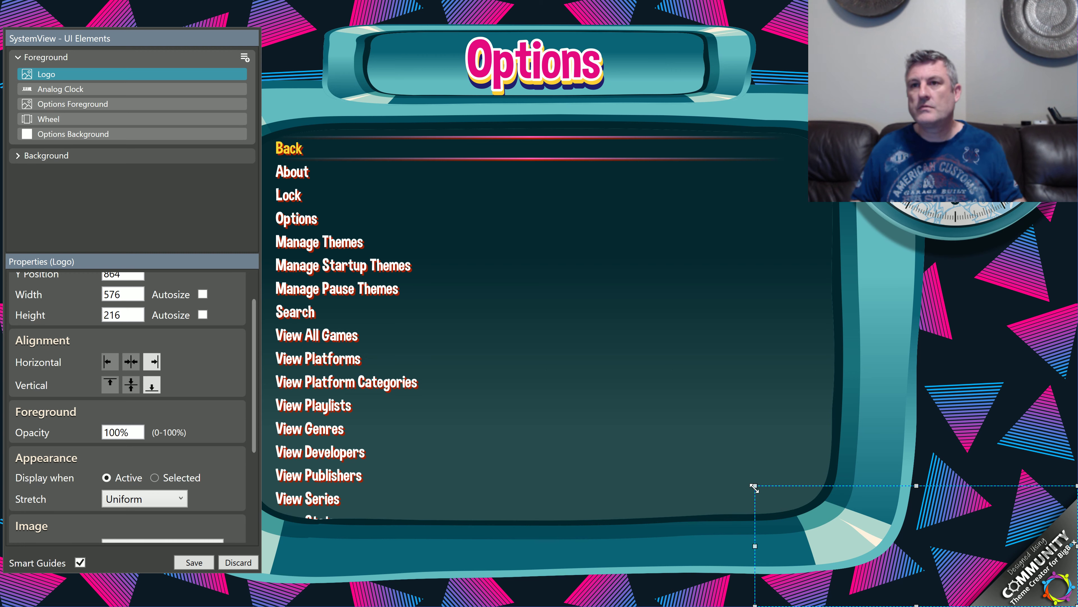
pyautogui.moveTo(754, 483); pyautogui.dragTo(740, 312)
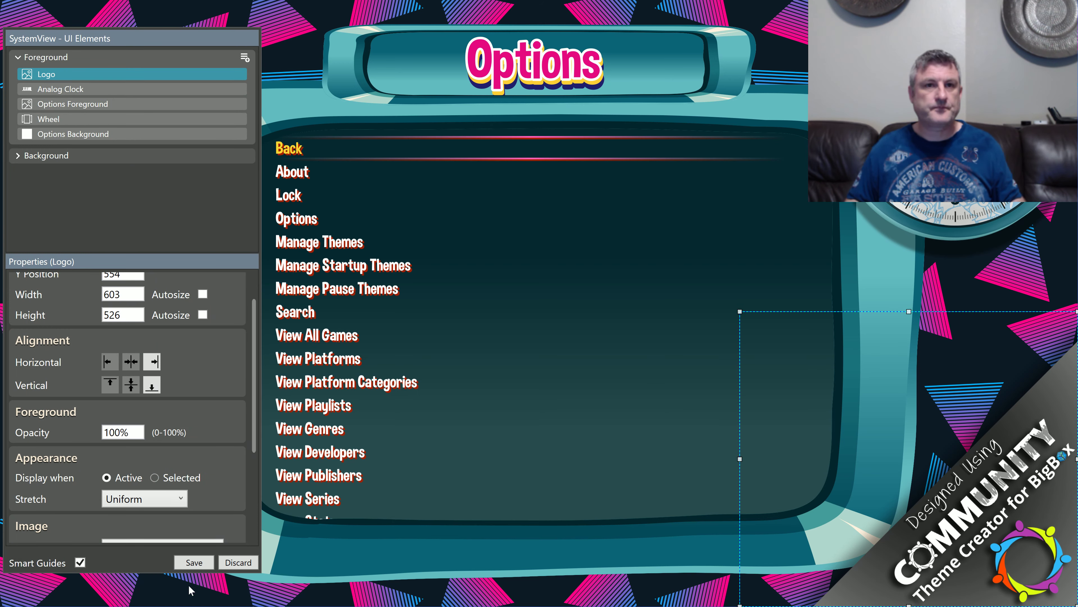
pyautogui.click(194, 562)
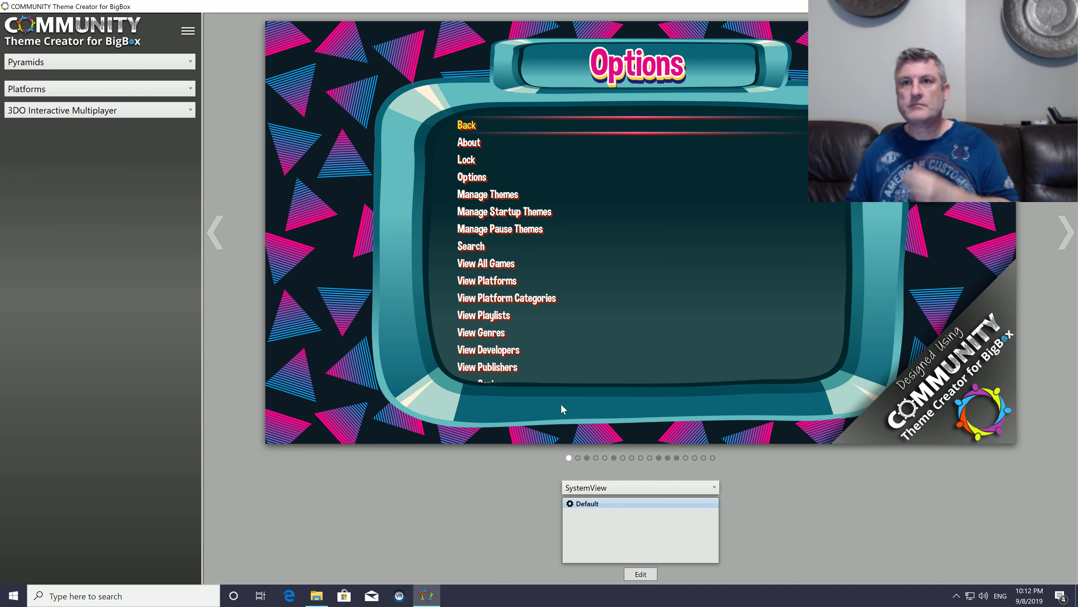
# Step: Compare the previews of HorizontalWheel1GamesView, PlatformWheel1FiltersView and SystemView
pyautogui.click(587, 458)
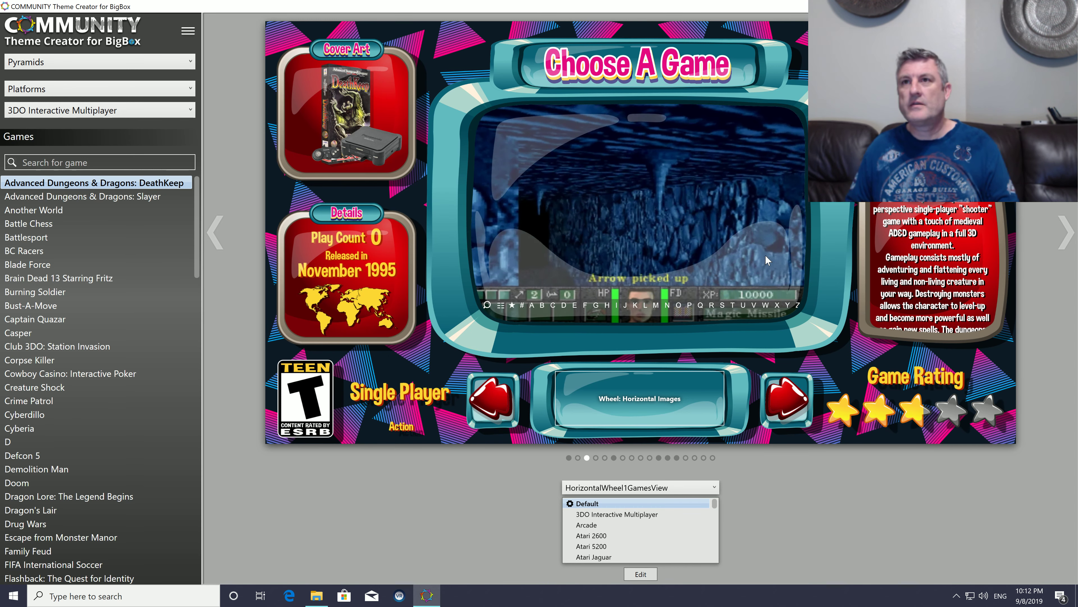
pyautogui.click(614, 458)
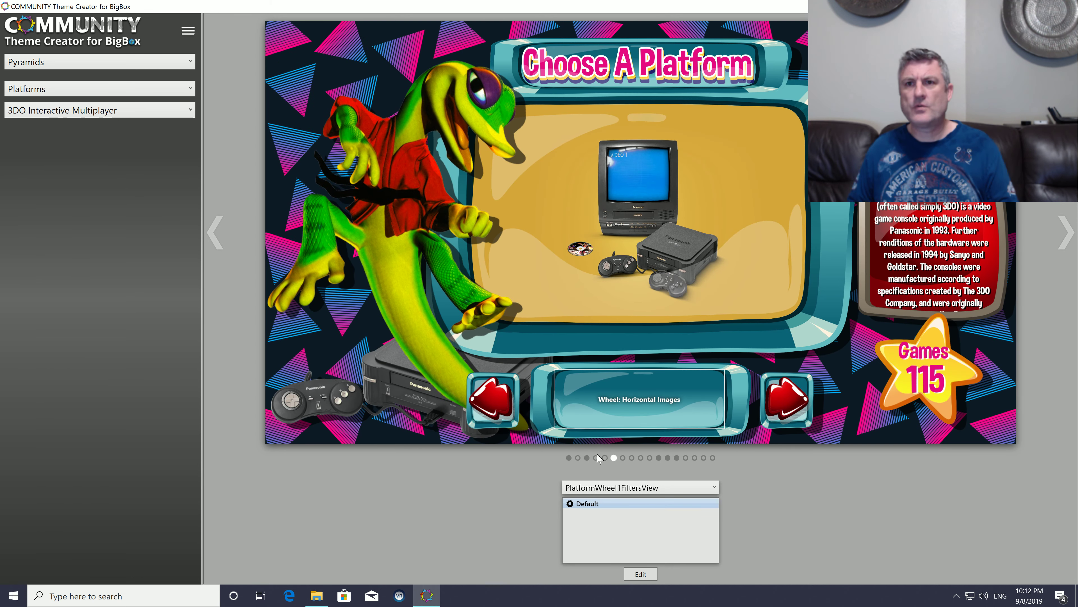
pyautogui.click(587, 457)
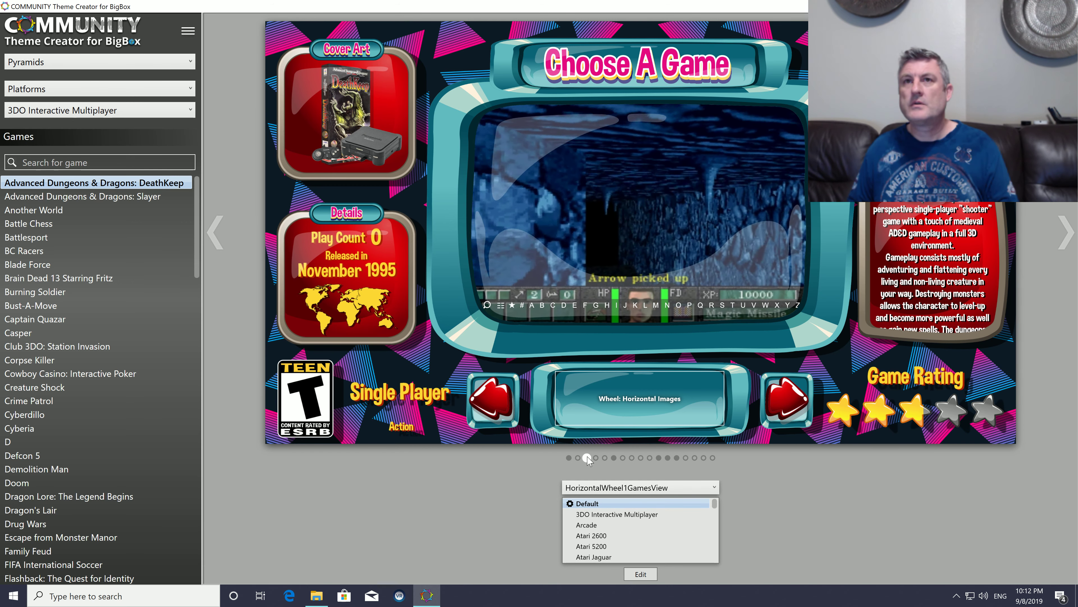
pyautogui.click(569, 457)
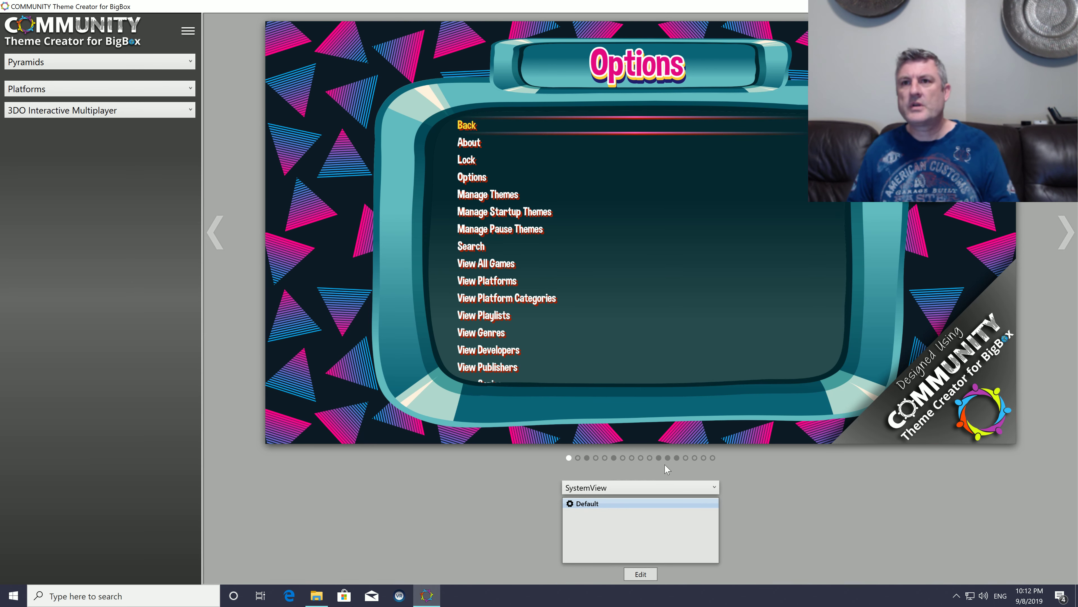
pyautogui.click(587, 458)
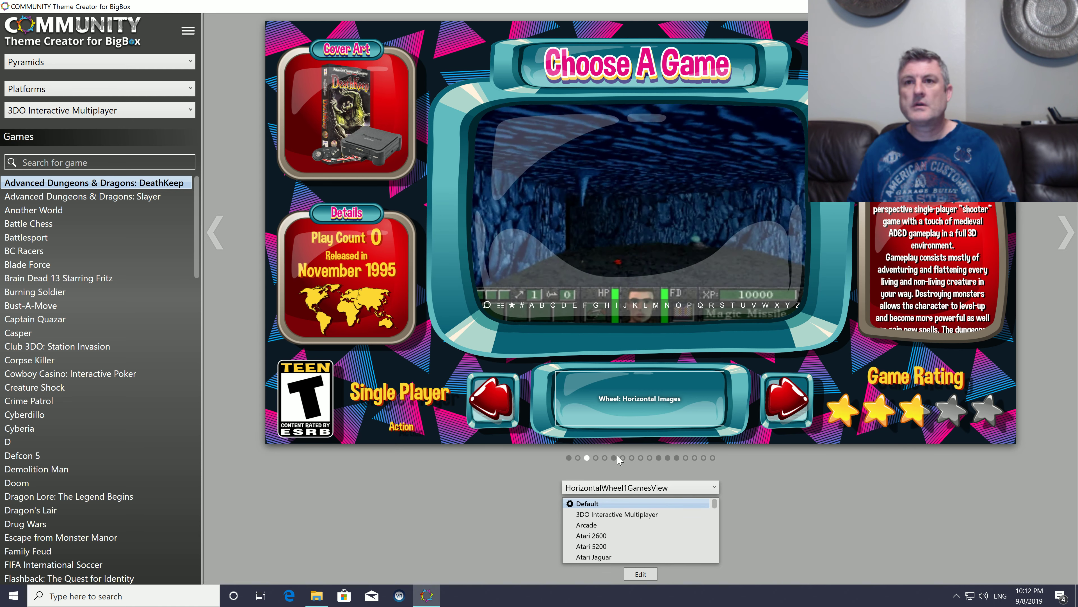
pyautogui.click(614, 458)
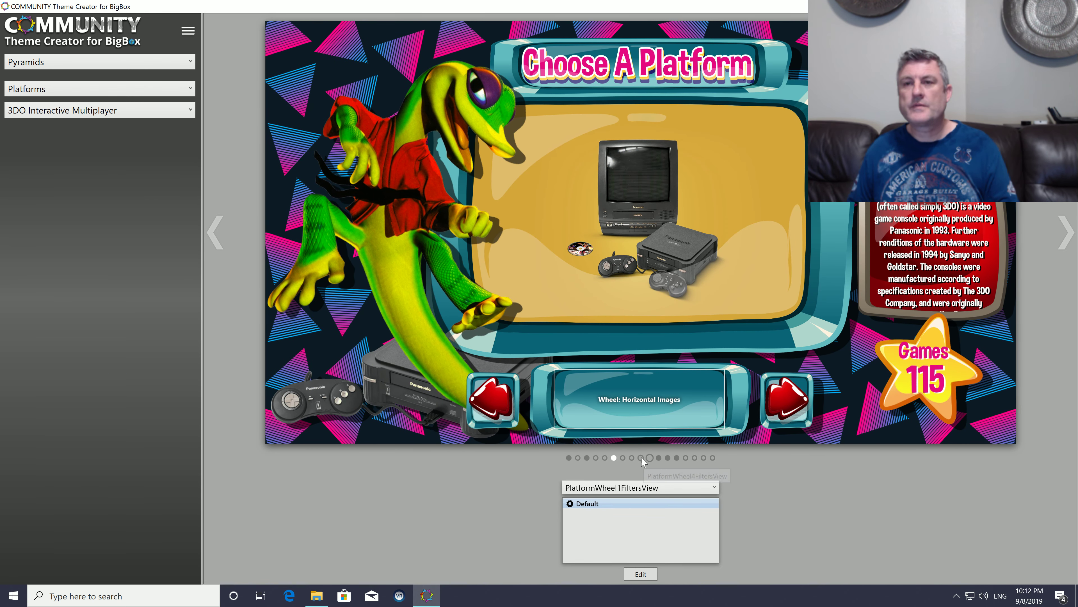
# Step: Open TextFiltersView for editing, examine the favorite games thumbnails, available element types and layer groups, and discard the edit
pyautogui.click(658, 458)
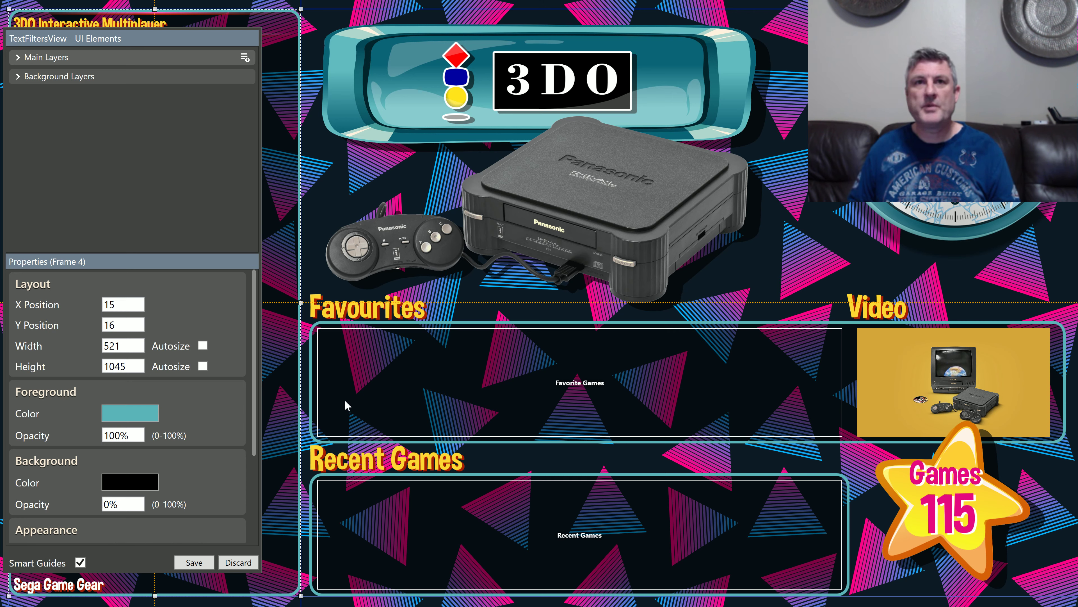
pyautogui.click(454, 373)
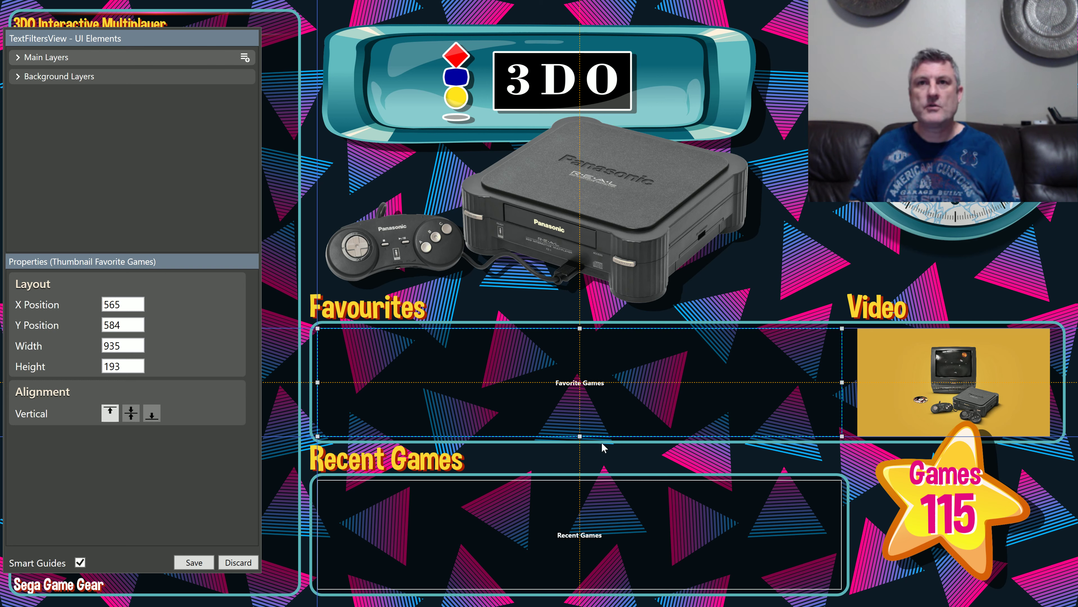
pyautogui.click(245, 57)
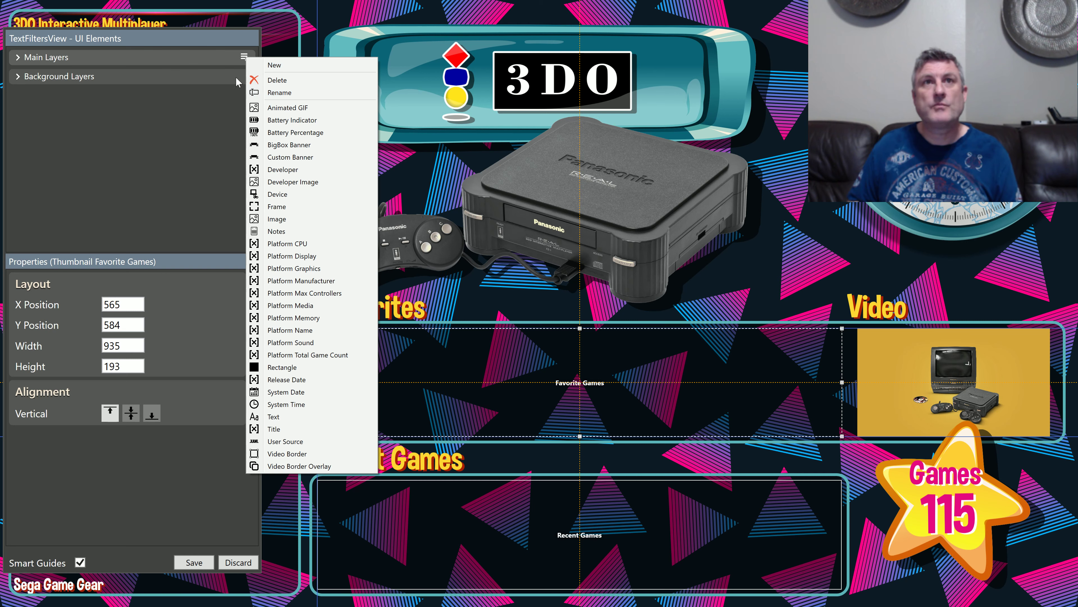
pyautogui.click(193, 106)
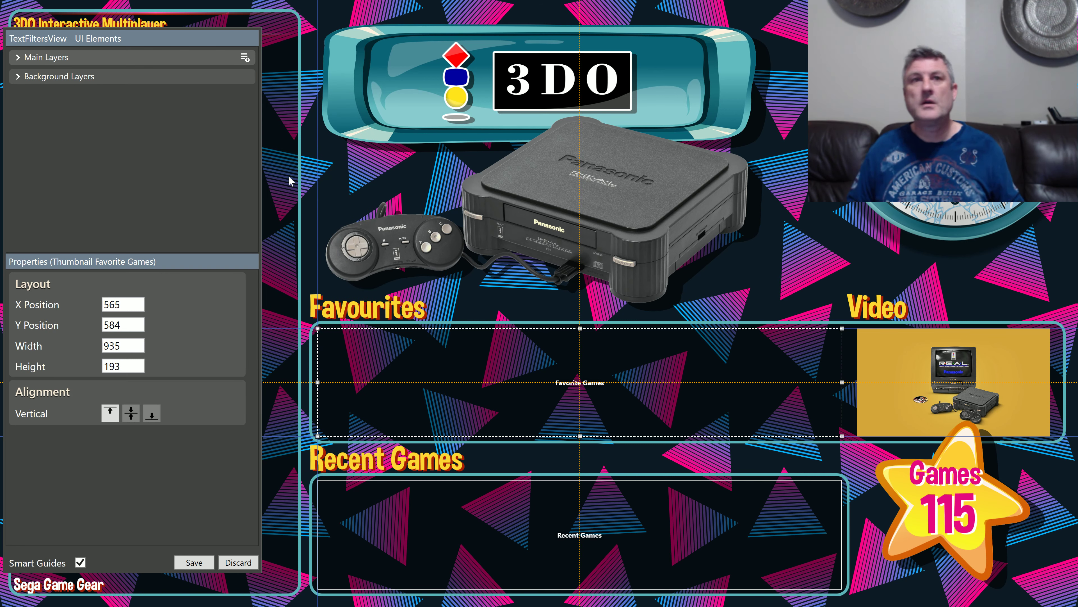
pyautogui.click(19, 78)
pyautogui.click(17, 58)
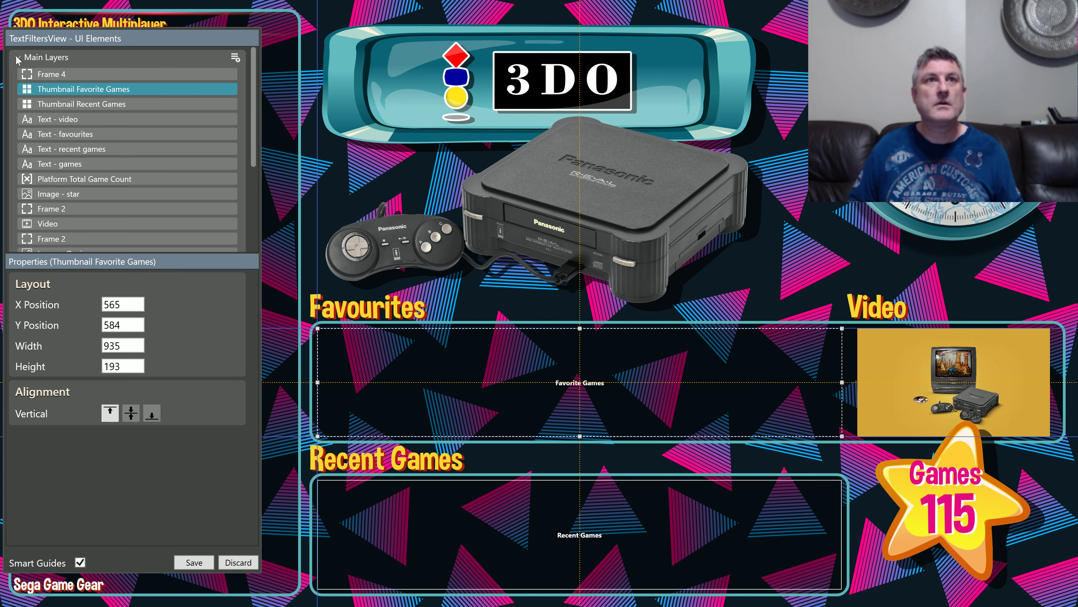
pyautogui.click(19, 59)
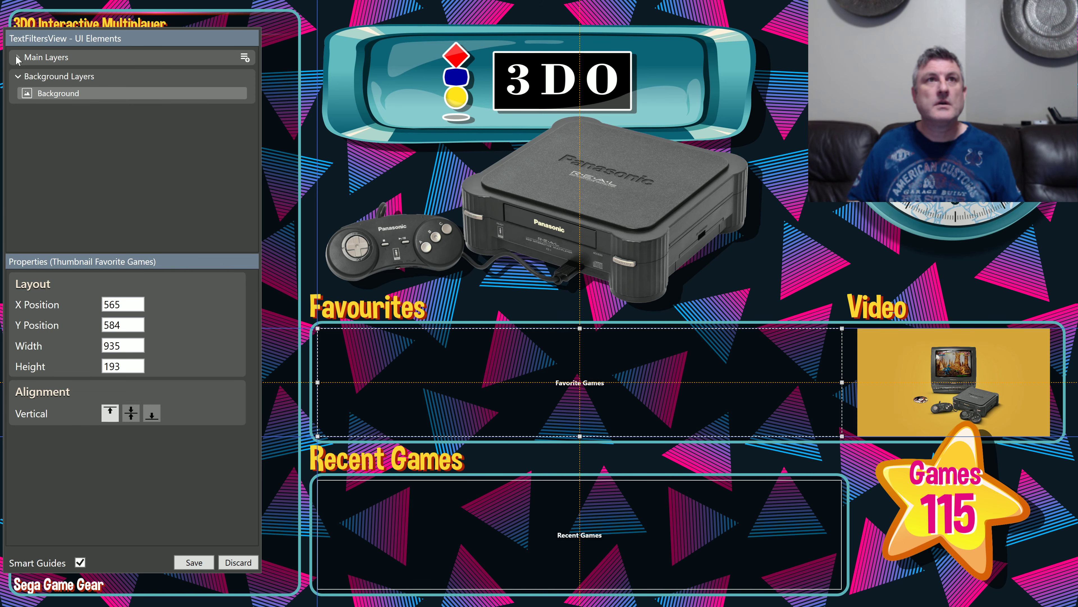
pyautogui.click(238, 562)
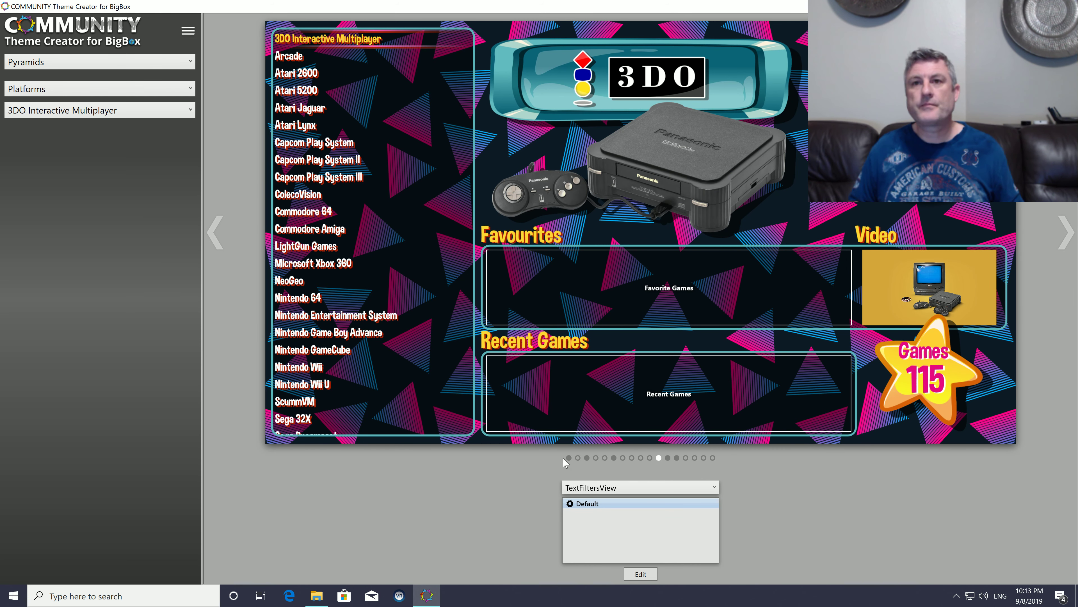
# Step: Review the SystemView, HorizontalWheel1GamesView and TextFiltersView previews once more, ending on SystemView
pyautogui.click(569, 458)
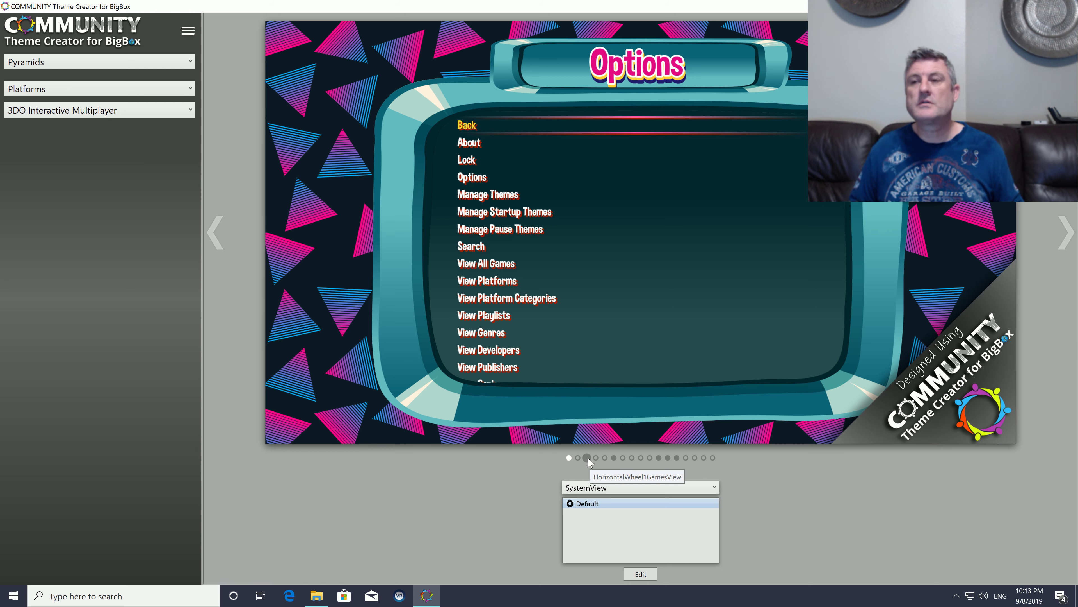
pyautogui.click(588, 458)
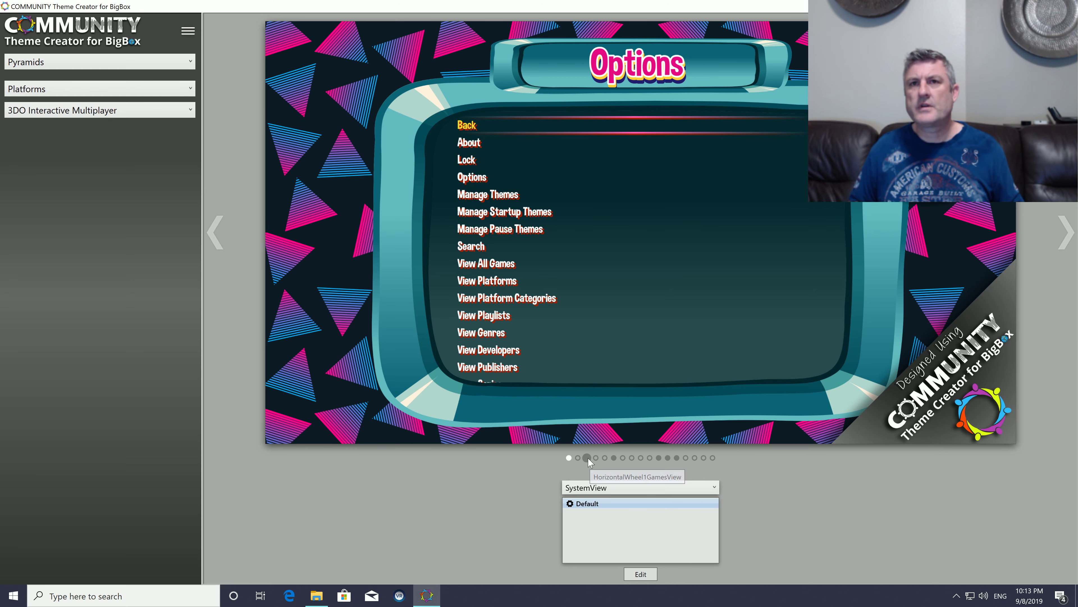
pyautogui.click(658, 458)
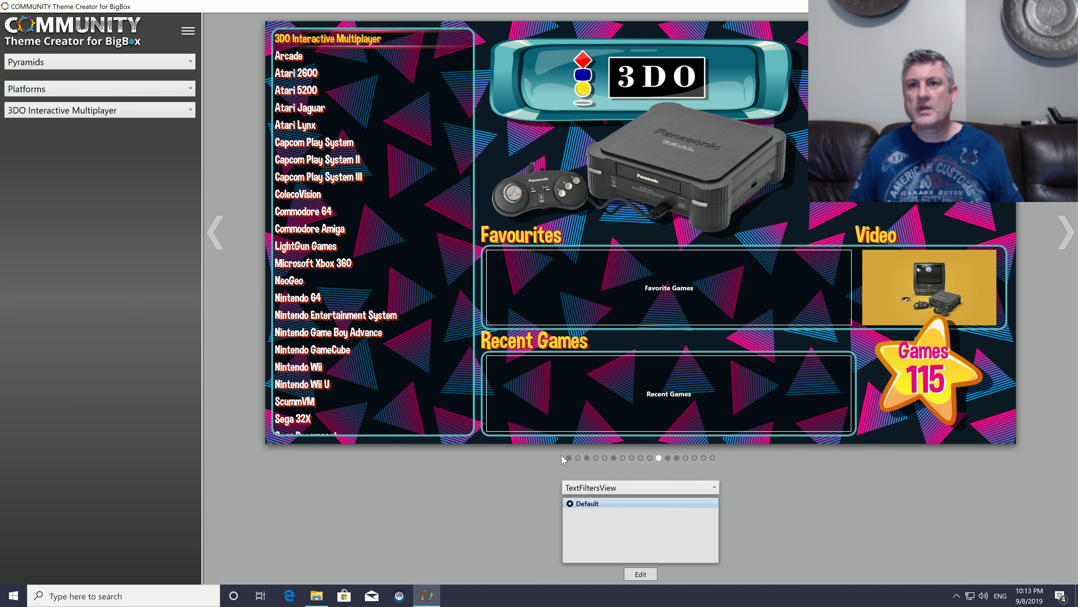
pyautogui.click(569, 457)
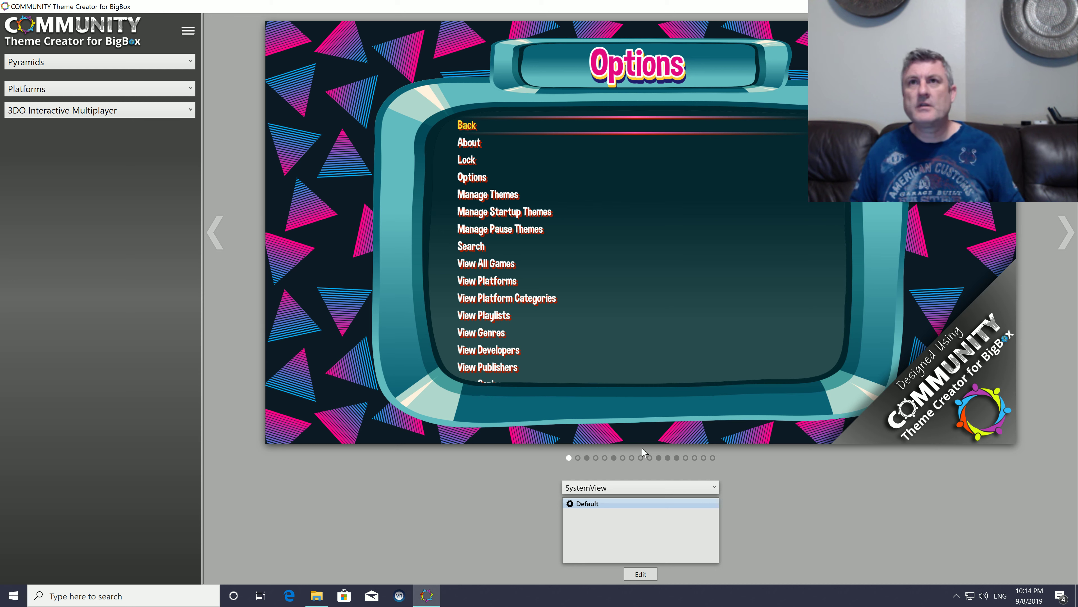
# Step: Publish the Pyramids theme to the LaunchBox Themes folder for use in BigBox
pyautogui.click(187, 33)
pyautogui.click(227, 153)
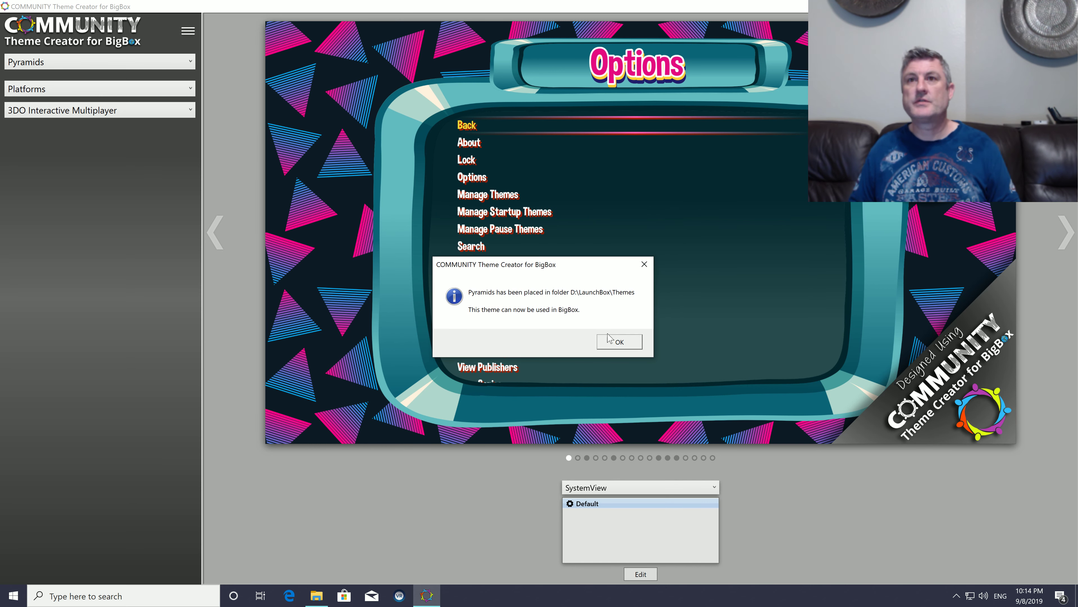
pyautogui.click(621, 341)
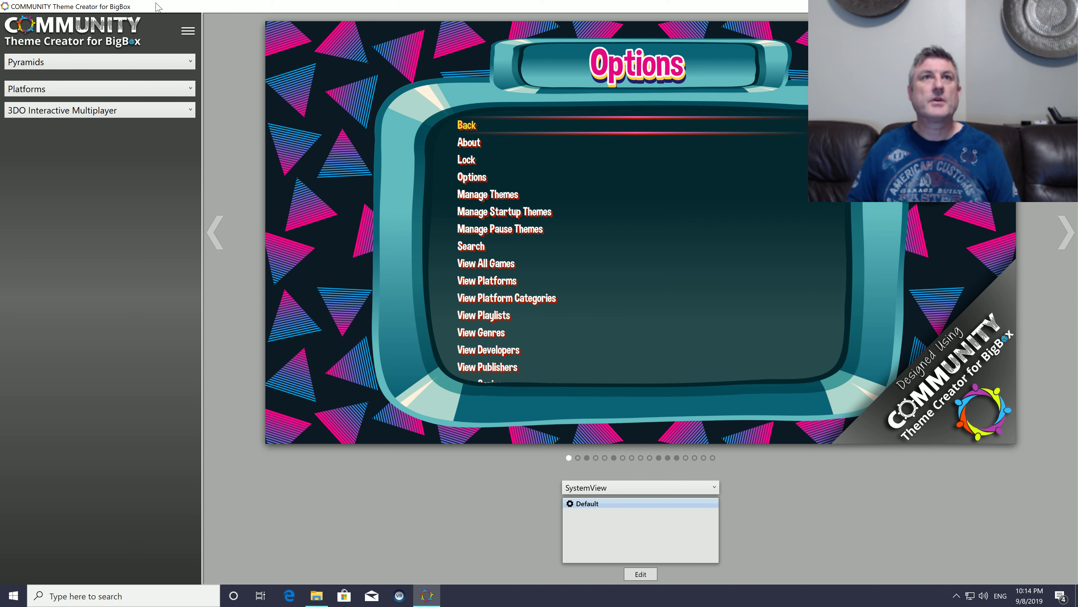
# Step: Restore the theme creator window, close the program and close the CoCreate folder window
pyautogui.doubleClick(183, 6)
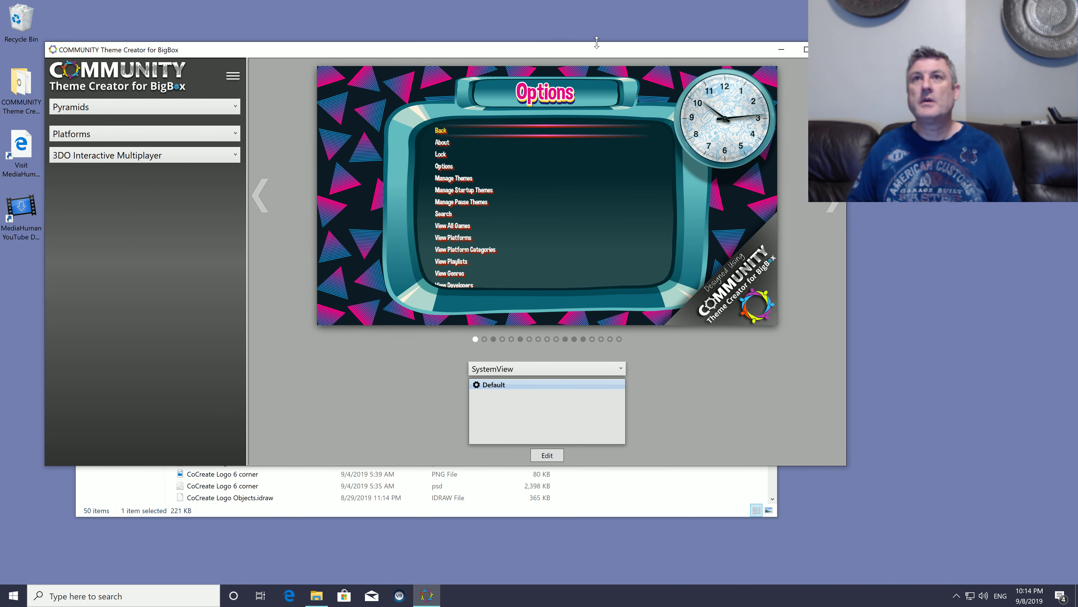
pyautogui.moveTo(610, 52); pyautogui.dragTo(451, 63)
pyautogui.click(665, 63)
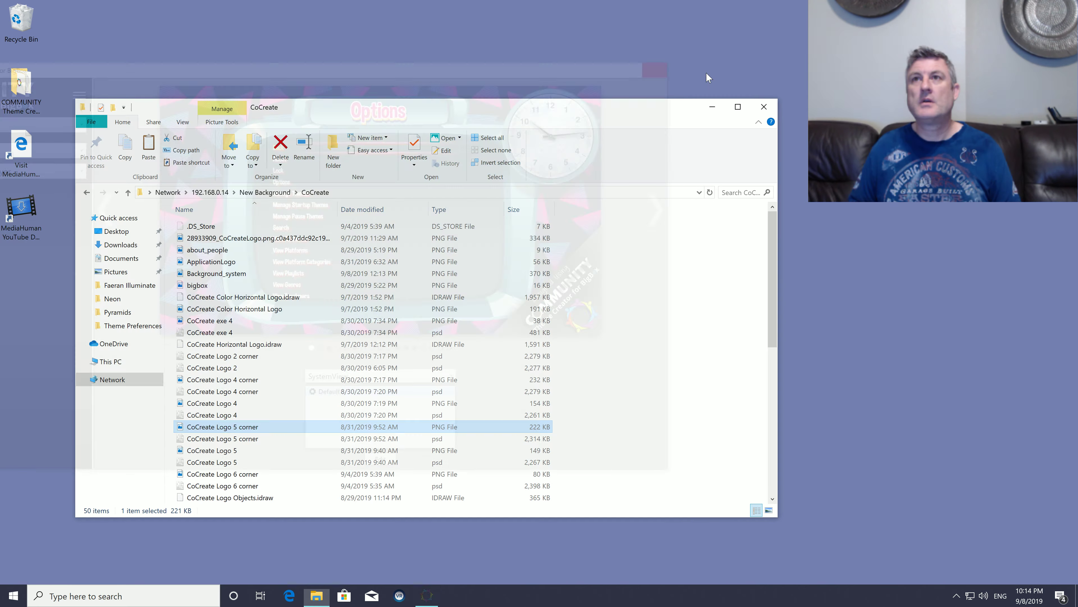
pyautogui.click(766, 111)
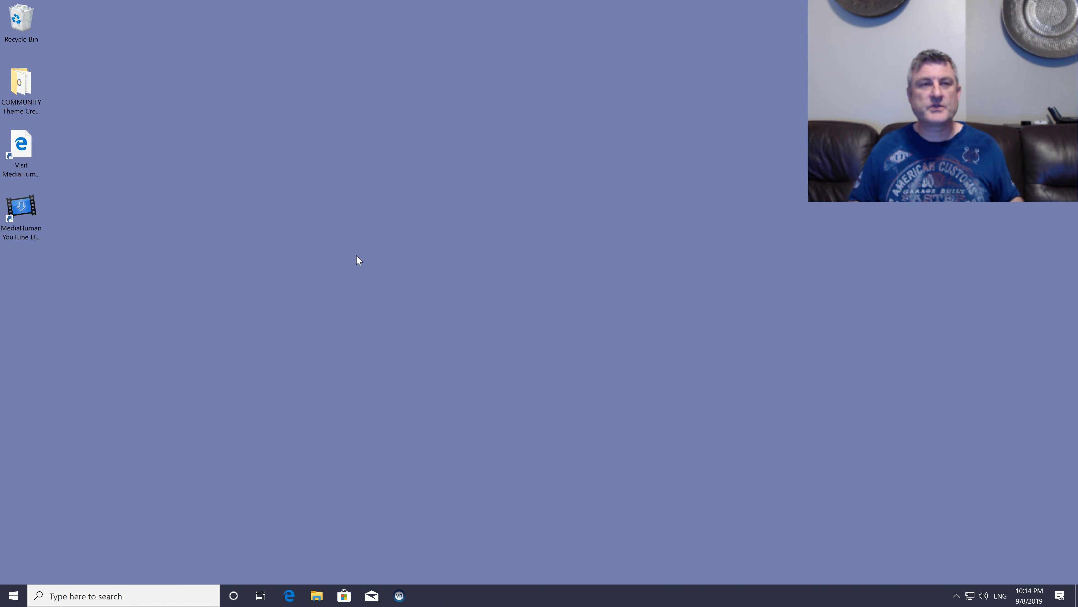
# Step: Launch Big Box and browse the platform wheel from Capcom Play System to ColecoVision
pyautogui.press('super')
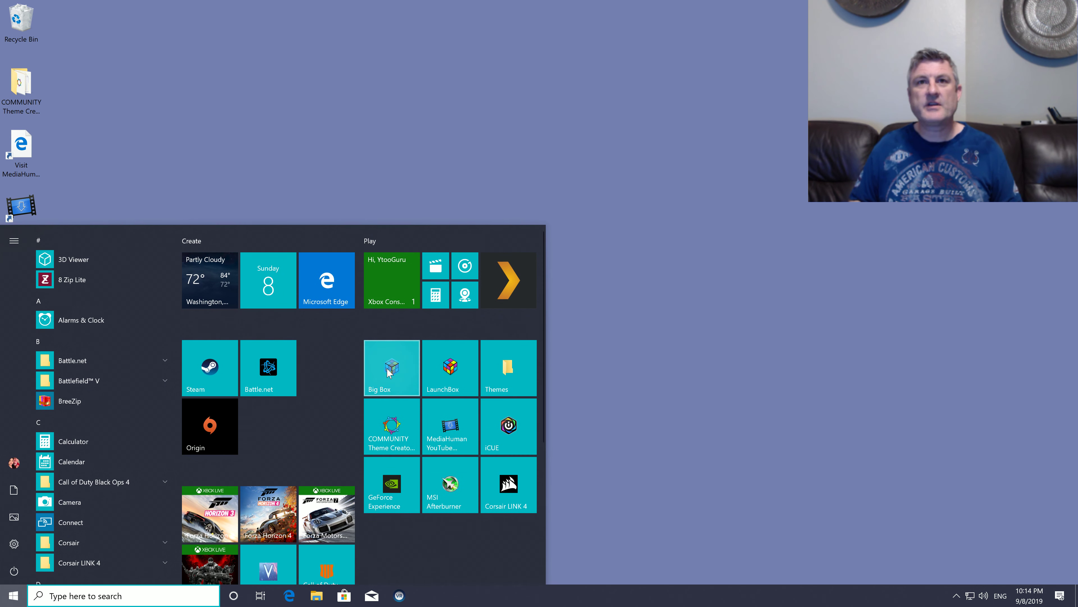
pyautogui.click(391, 384)
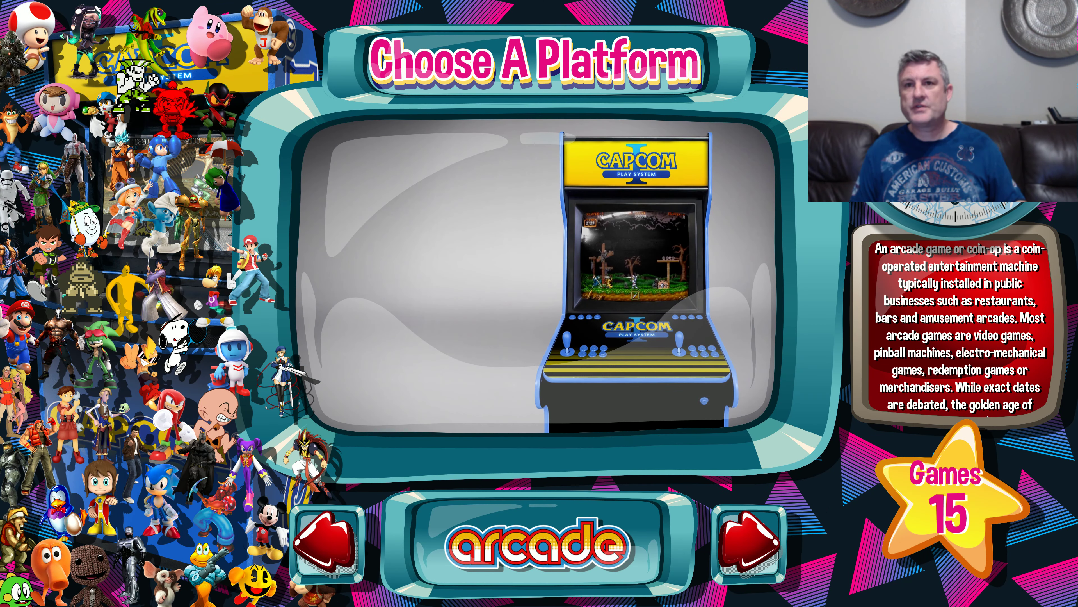
pyautogui.press('Right')
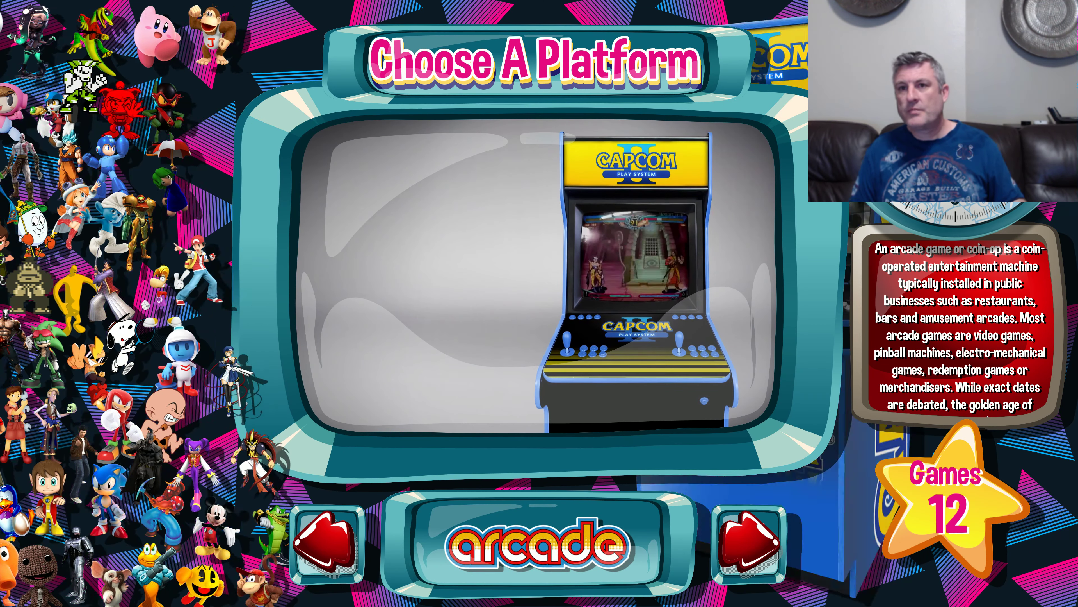
pyautogui.press('Right')
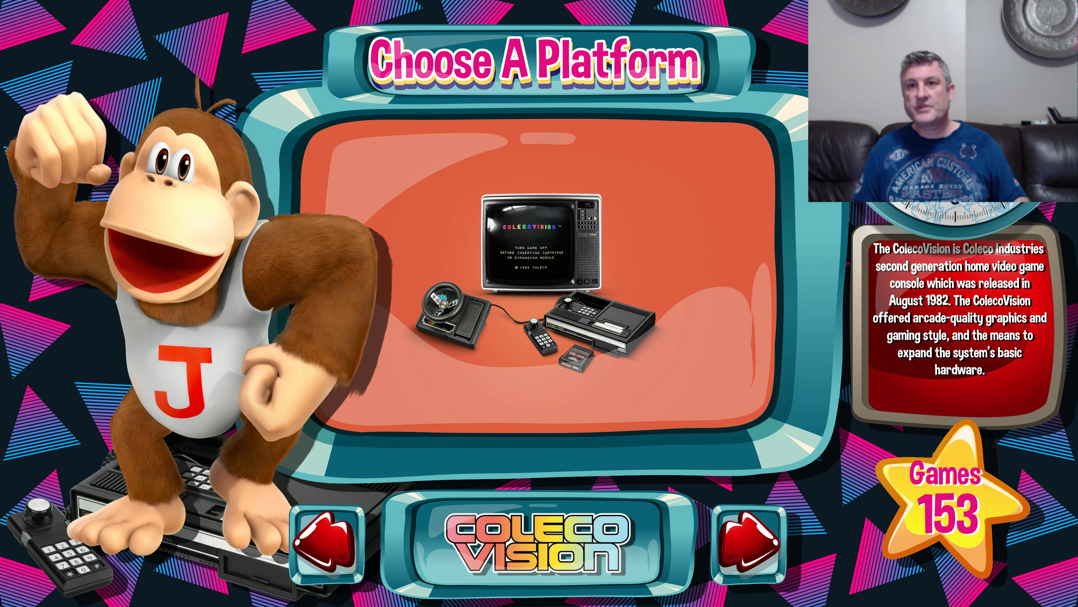
# Step: Bring up the platform text list view and move the selection from ColecoVision down to Commodore Amiga
pyautogui.press('Return')
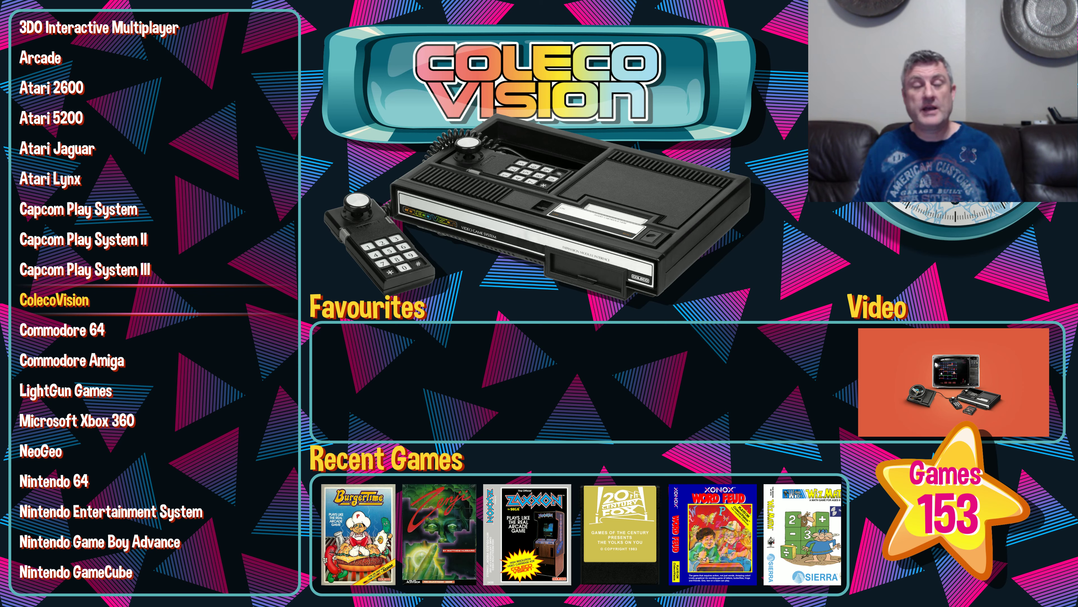
pyautogui.press('Down')
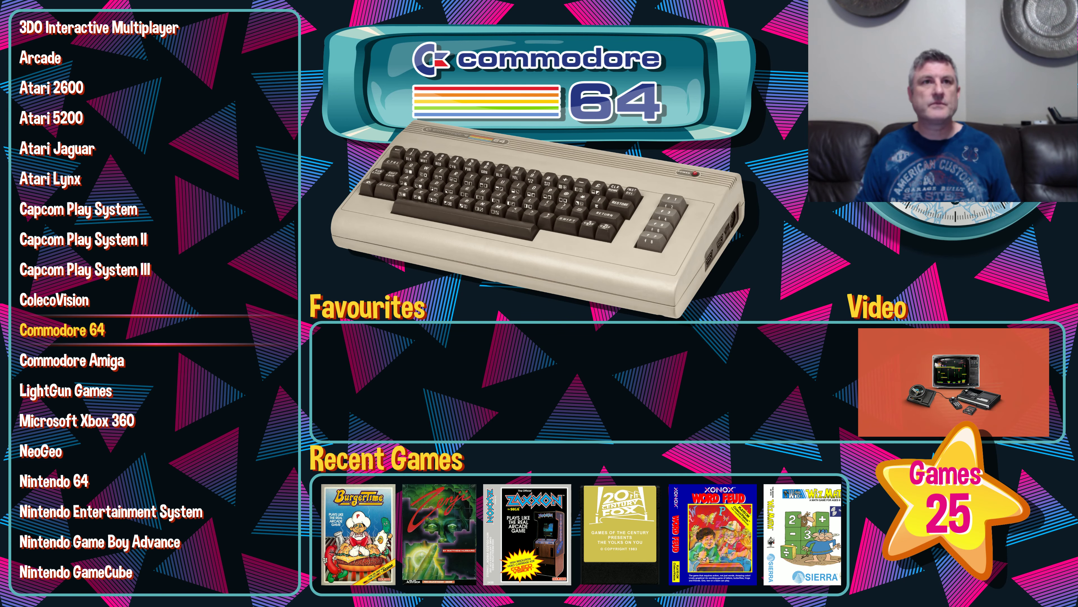
pyautogui.press('Down')
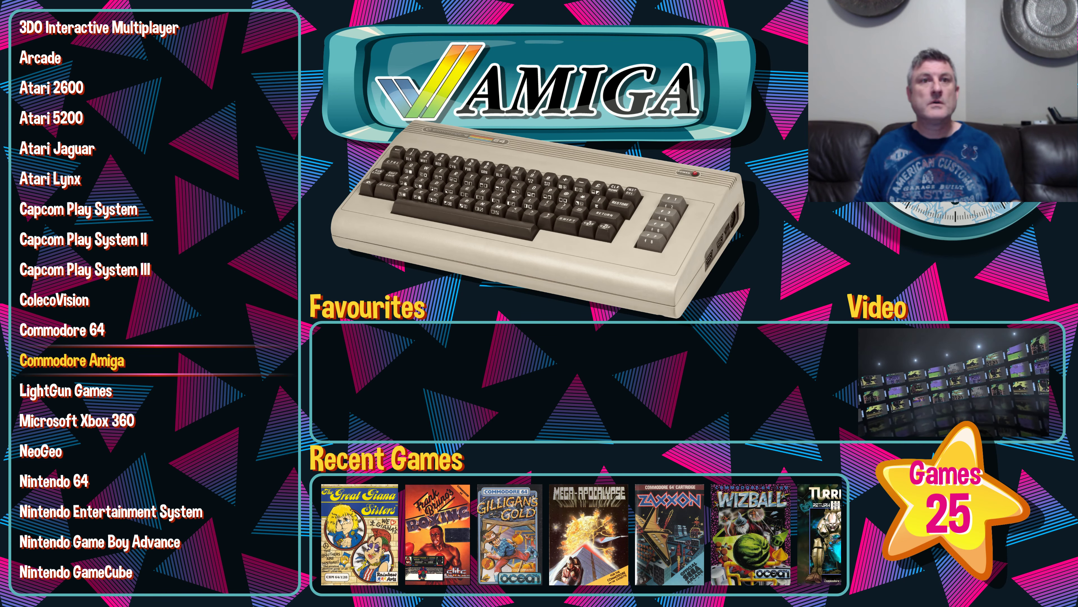
# Step: Browse the platform text list from Commodore Amiga down to Sega Game Gear to check each platform's artwork
pyautogui.press('pageup')
pyautogui.press('pagedown')
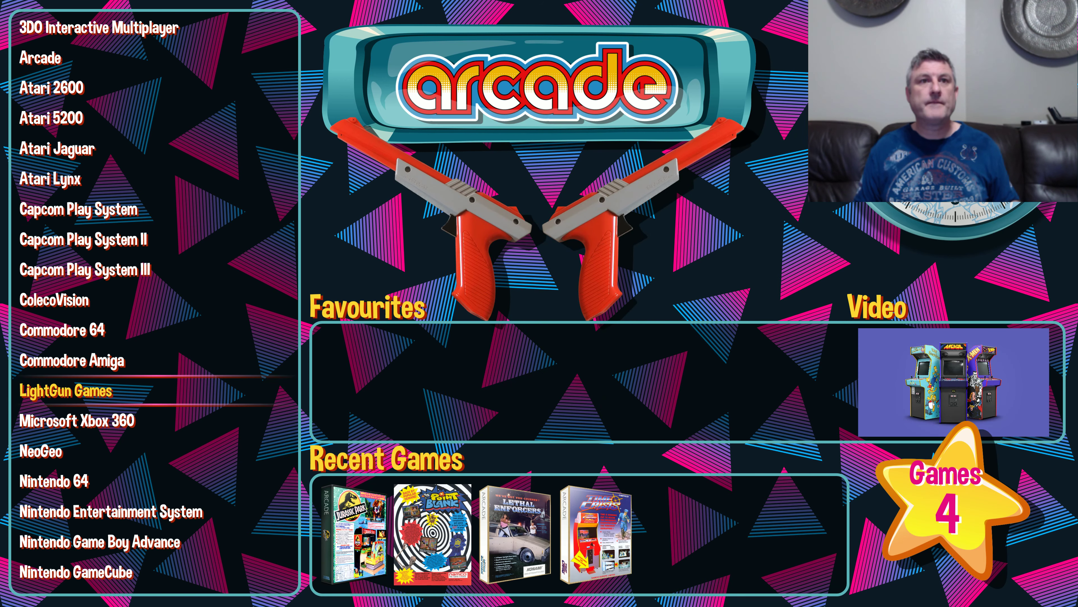
pyautogui.press('Down')
pyautogui.press('Down')
pyautogui.press('Down')
pyautogui.press('Down')
pyautogui.press('Down')
pyautogui.press('Down')
pyautogui.press('Down')
pyautogui.press('Down')
pyautogui.press('Down')
pyautogui.press('Down')
pyautogui.press('Down')
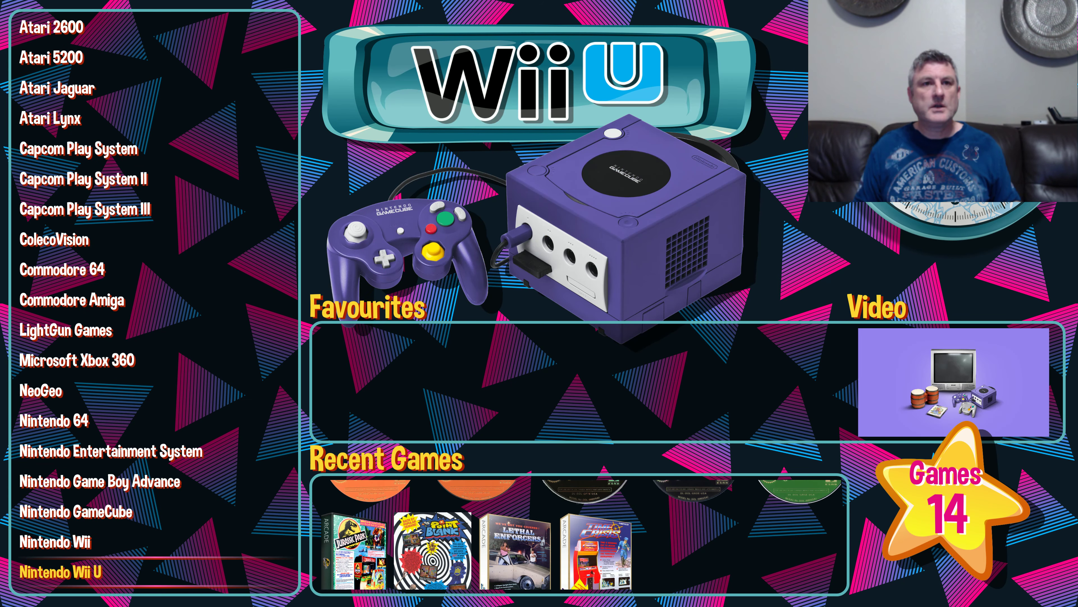
pyautogui.press('Down')
pyautogui.press('Down')
pyautogui.press('Down')
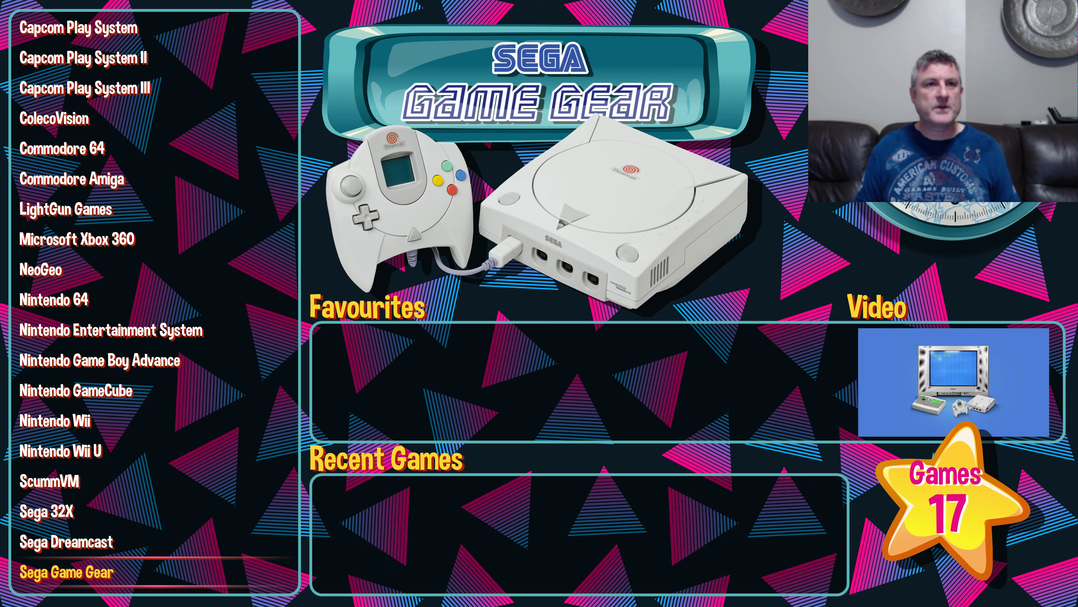
# Step: Continue down the platform text list to Sony PSP and settle on Sony Playstation 2
pyautogui.press('Down')
pyautogui.press('Down')
pyautogui.press('Down')
pyautogui.press('Down')
pyautogui.press('Down')
pyautogui.press('Down')
pyautogui.press('Up')
pyautogui.press('Up')
pyautogui.press('Up')
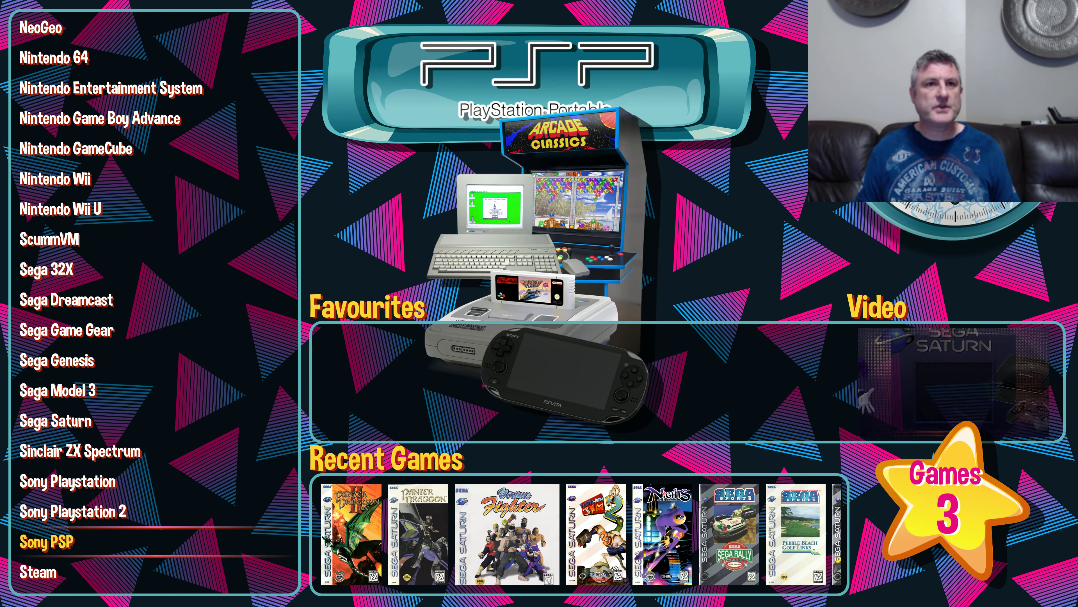
pyautogui.press('Down')
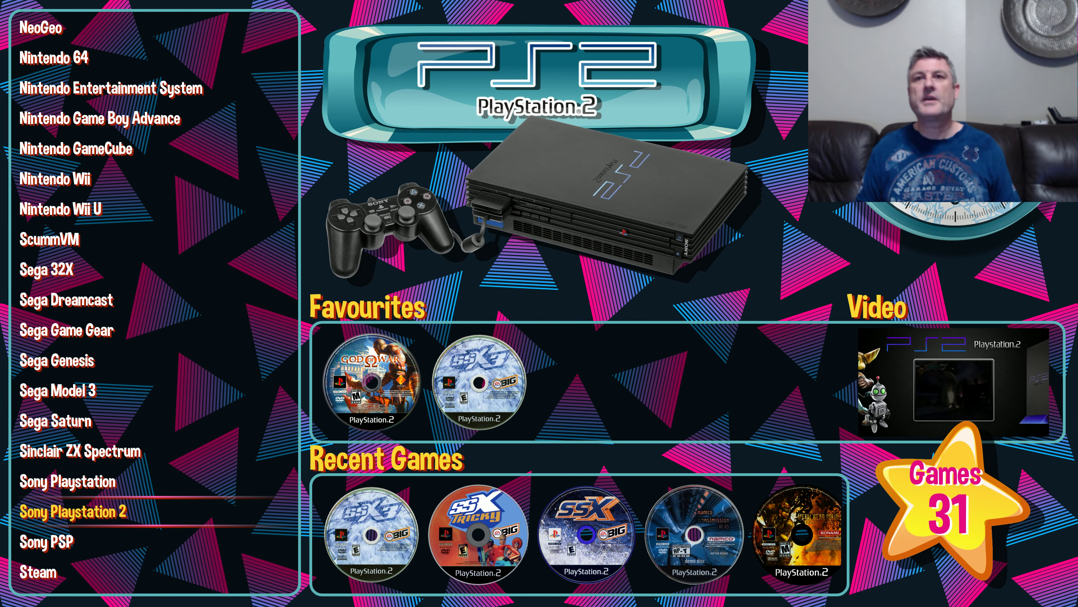
pyautogui.press('Right')
pyautogui.press('Right')
pyautogui.press('Left')
pyautogui.press('Down')
pyautogui.press('Right')
pyautogui.press('Right')
pyautogui.press('Right')
pyautogui.press('Left')
pyautogui.press('Left')
pyautogui.press('Left')
pyautogui.press('Left')
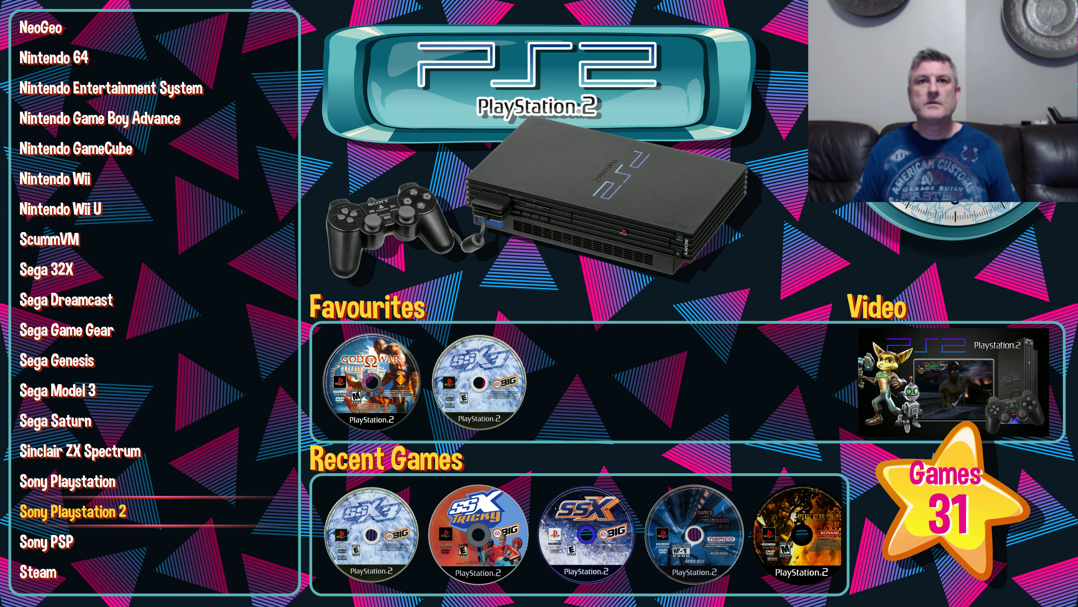
pyautogui.press('Up')
pyautogui.press('Down')
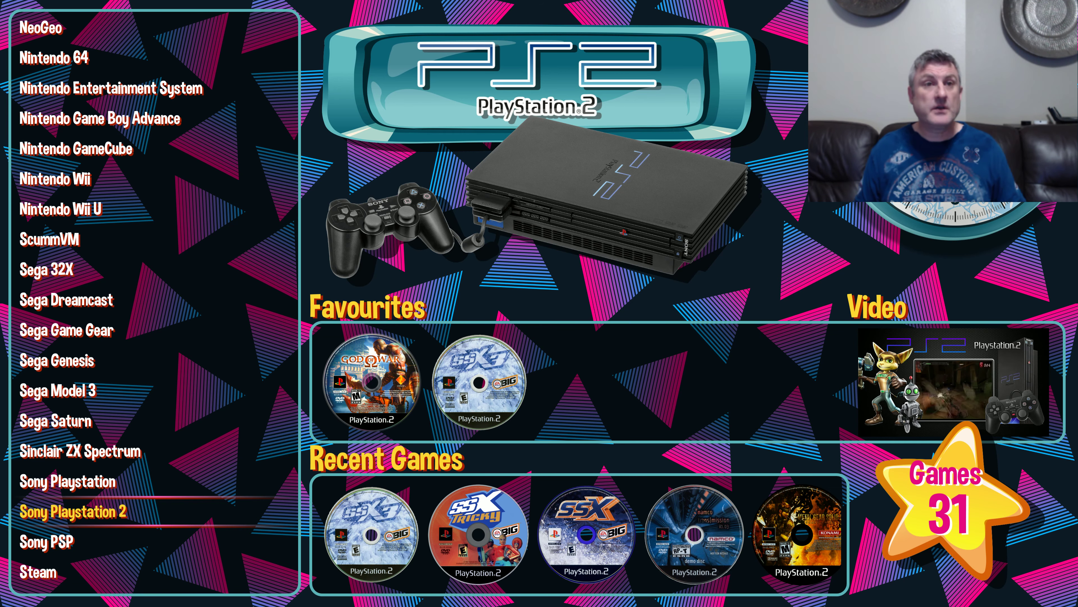
# Step: Bring up the system view and run through its entries down to Exit and back up to Options
pyautogui.press('Escape')
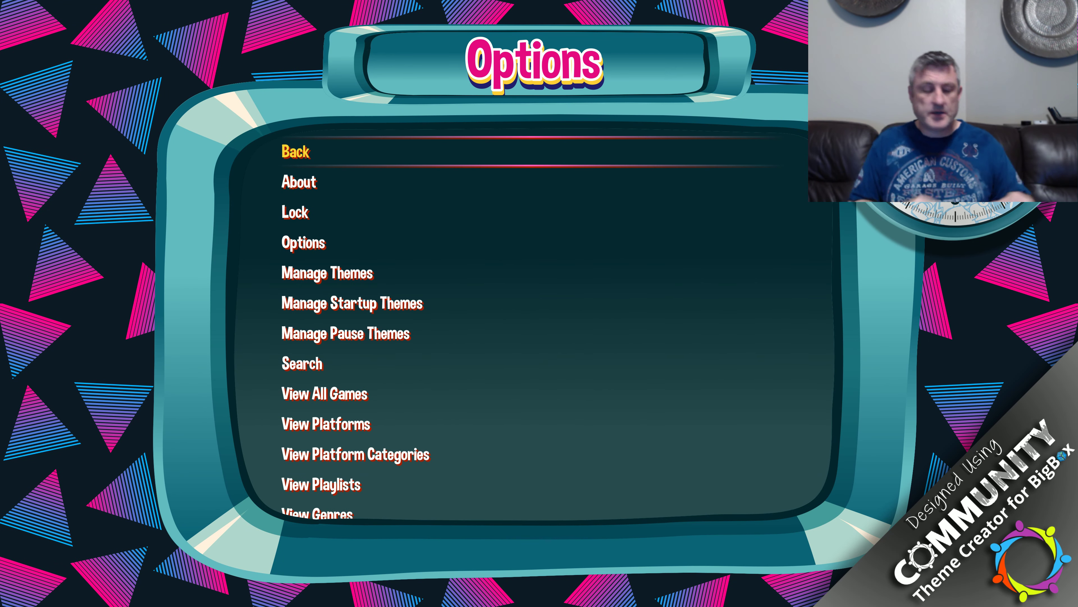
pyautogui.press('Down')
pyautogui.press('Down')
pyautogui.press('Down')
pyautogui.press('Down')
pyautogui.press('Down')
pyautogui.press('Down')
pyautogui.press('Down')
pyautogui.press('Down')
pyautogui.press('Down')
pyautogui.press('Down')
pyautogui.press('Down')
pyautogui.press('Down')
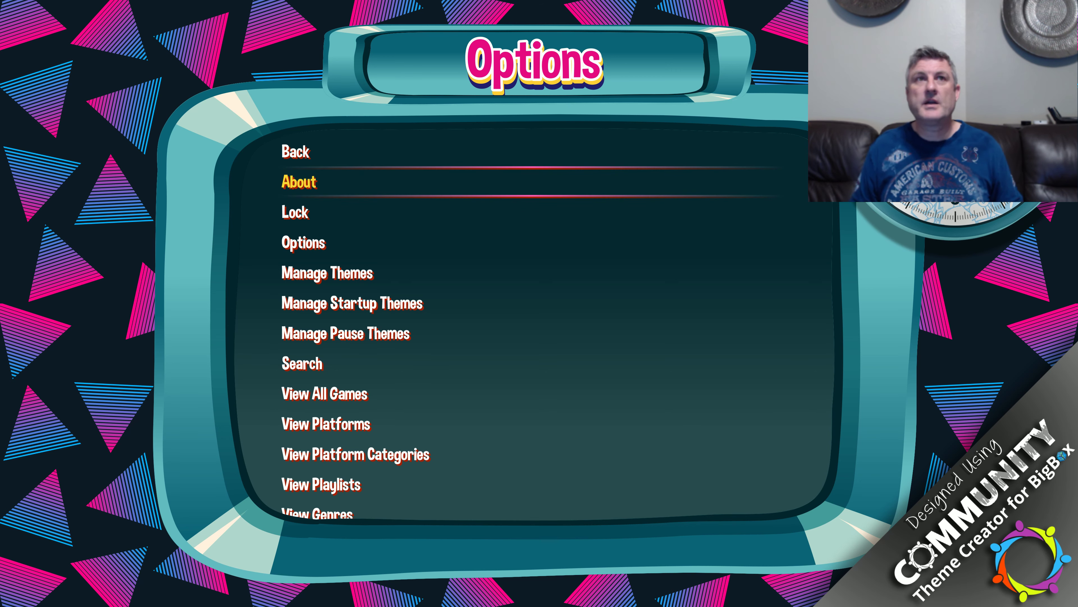
pyautogui.press('Down')
pyautogui.press('Down')
pyautogui.press('Down')
pyautogui.press('Down')
pyautogui.press('Down')
pyautogui.press('Down')
pyautogui.press('Down')
pyautogui.press('Down')
pyautogui.press('Down')
pyautogui.press('Down')
pyautogui.press('Down')
pyautogui.press('Down')
pyautogui.press('Down')
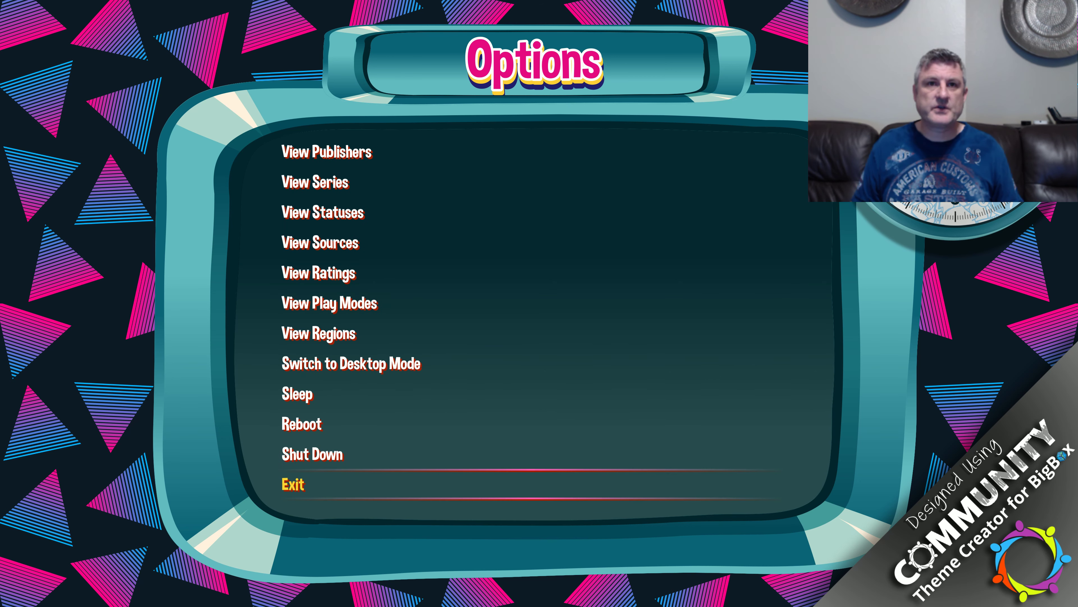
pyautogui.press('Up')
pyautogui.press('Up')
pyautogui.press('Up')
pyautogui.press('Up')
pyautogui.press('Up')
pyautogui.press('Up')
pyautogui.press('Up')
pyautogui.press('Up')
pyautogui.press('Up')
pyautogui.press('Up')
pyautogui.press('Up')
pyautogui.press('Up')
pyautogui.press('Up')
pyautogui.press('Up')
pyautogui.press('Up')
pyautogui.press('Up')
pyautogui.press('Up')
pyautogui.press('Up')
pyautogui.press('Up')
pyautogui.press('Up')
pyautogui.press('Down')
pyautogui.press('Down')
pyautogui.press('Down')
pyautogui.press('Down')
pyautogui.press('Down')
pyautogui.press('Down')
pyautogui.press('Down')
pyautogui.press('Down')
pyautogui.press('Down')
pyautogui.press('Down')
pyautogui.press('Down')
pyautogui.press('Down')
pyautogui.press('Down')
pyautogui.press('Down')
pyautogui.press('Up')
pyautogui.press('Up')
pyautogui.press('Up')
pyautogui.press('Up')
pyautogui.press('Up')
pyautogui.press('Up')
pyautogui.press('Up')
pyautogui.press('Up')
pyautogui.press('Up')
pyautogui.press('Up')
pyautogui.press('Up')
pyautogui.press('Up')
pyautogui.press('Up')
pyautogui.press('Up')
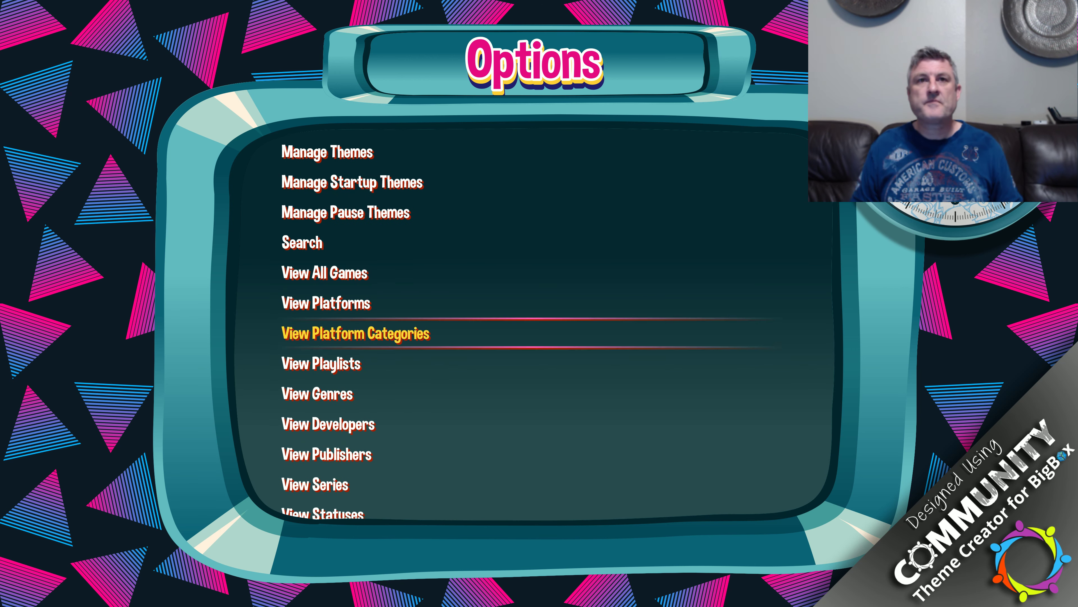
pyautogui.press('Down')
pyautogui.press('Down')
pyautogui.press('Down')
pyautogui.press('Down')
pyautogui.press('Up')
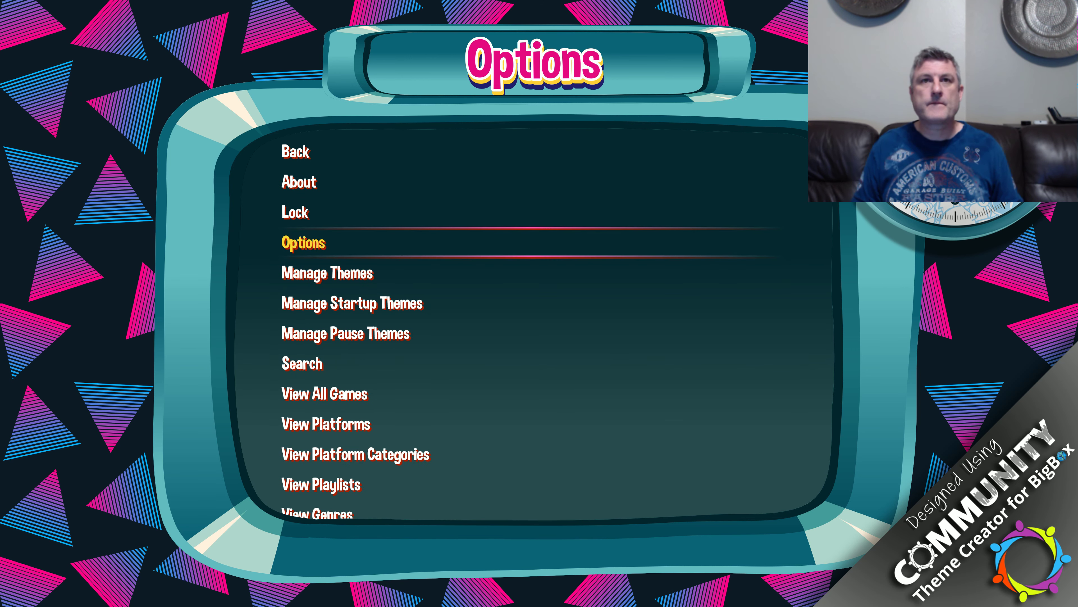
# Step: Open Options and look through its categories from Views and Images to Videos and Attract Mode
pyautogui.press('Return')
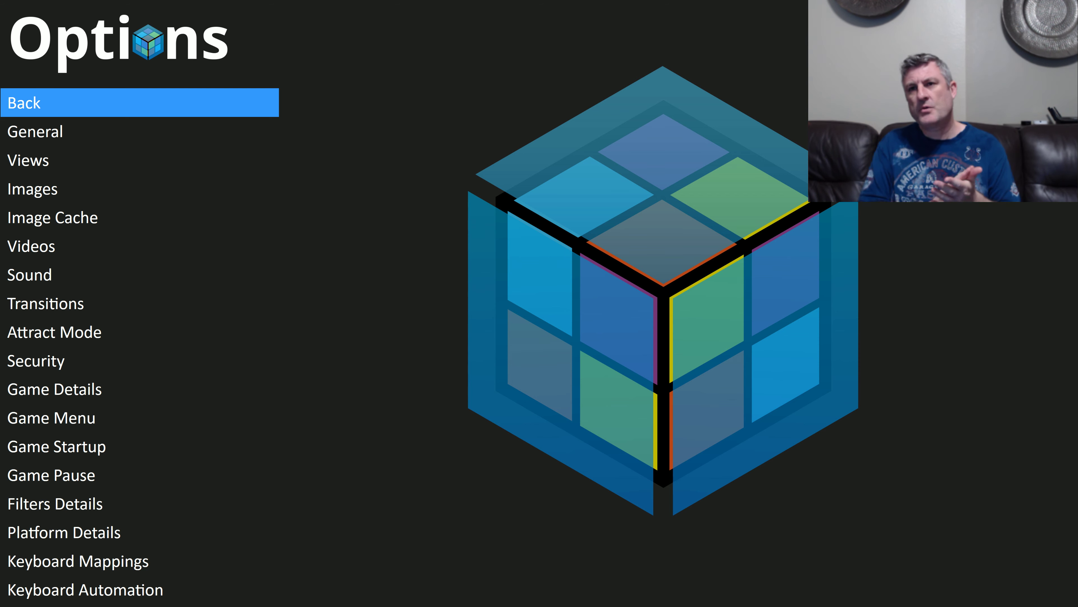
pyautogui.press('Down')
pyautogui.press('Down')
pyautogui.press('Down')
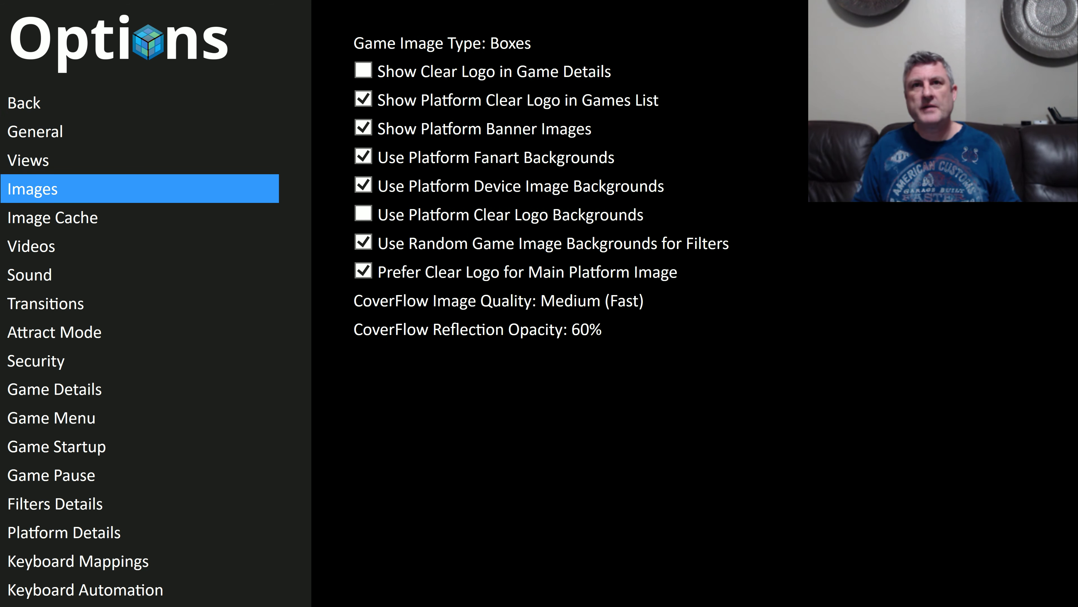
pyautogui.press('Up')
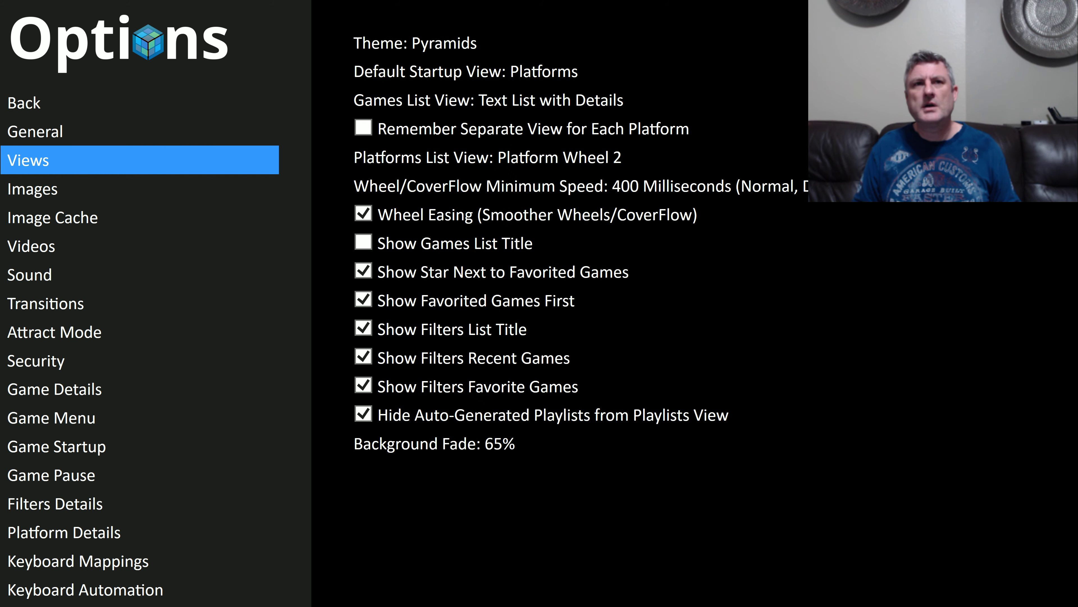
pyautogui.press('Down')
pyautogui.press('Down')
pyautogui.press('Down')
pyautogui.press('Down')
pyautogui.press('Down')
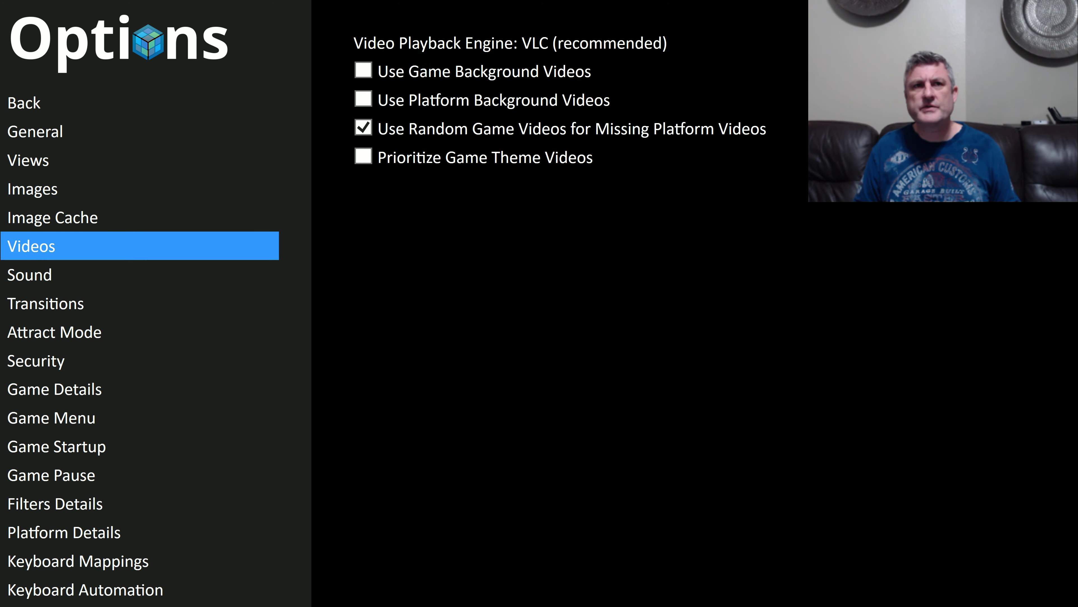
pyautogui.press('Down')
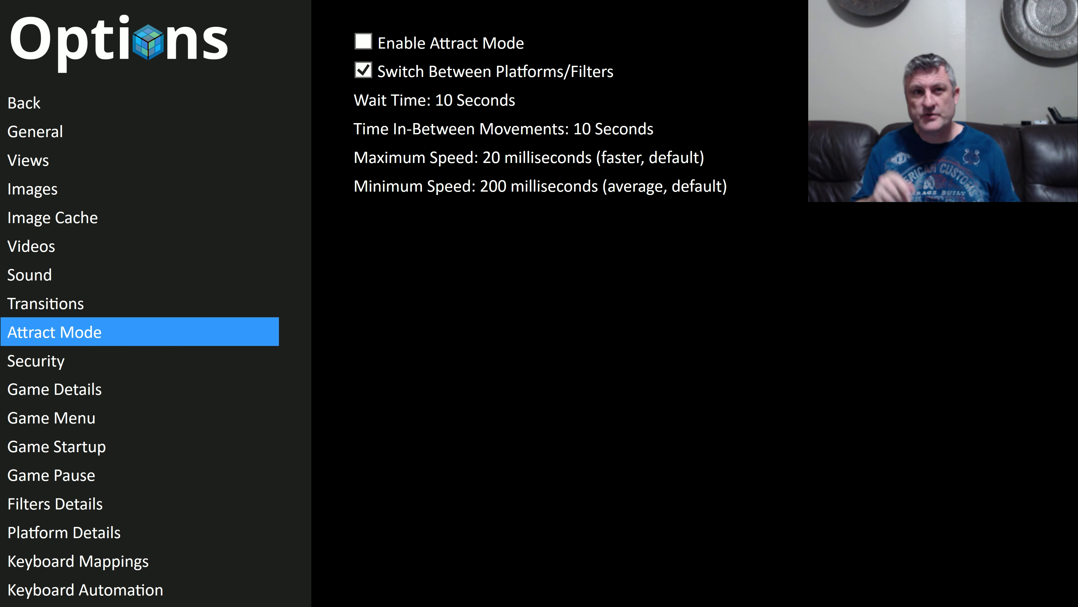
# Step: Review the Image Cache options and return to the system view's Manage Startup Themes entry
pyautogui.press('Up')
pyautogui.press('Up')
pyautogui.press('Up')
pyautogui.press('Up')
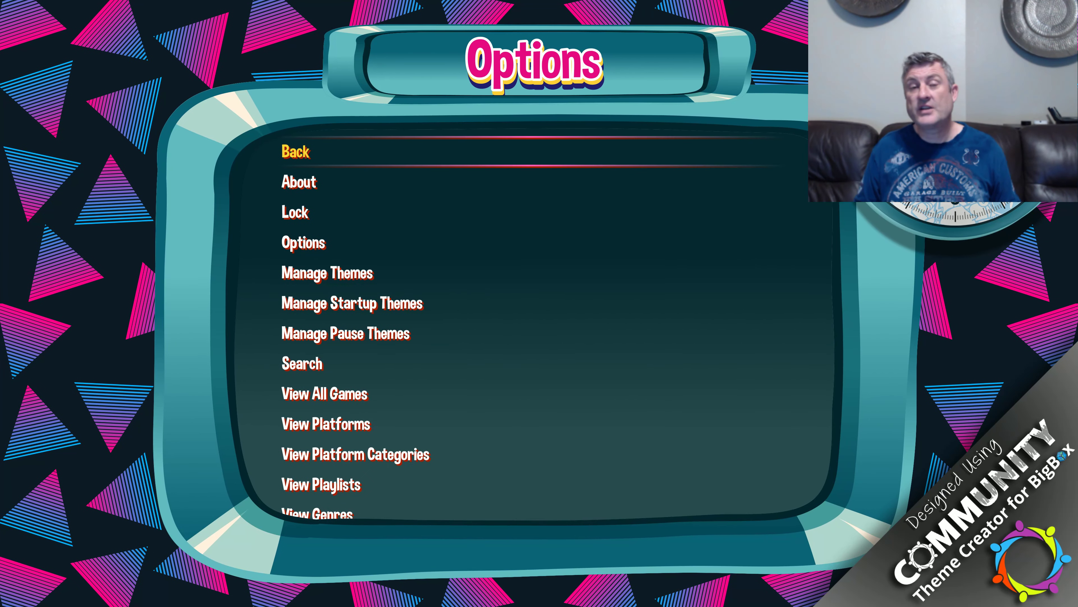
pyautogui.press('Down')
pyautogui.press('Down')
pyautogui.press('Down')
pyautogui.press('Down')
pyautogui.press('Down')
pyautogui.press('Down')
pyautogui.press('Down')
pyautogui.press('Up')
pyautogui.press('Up')
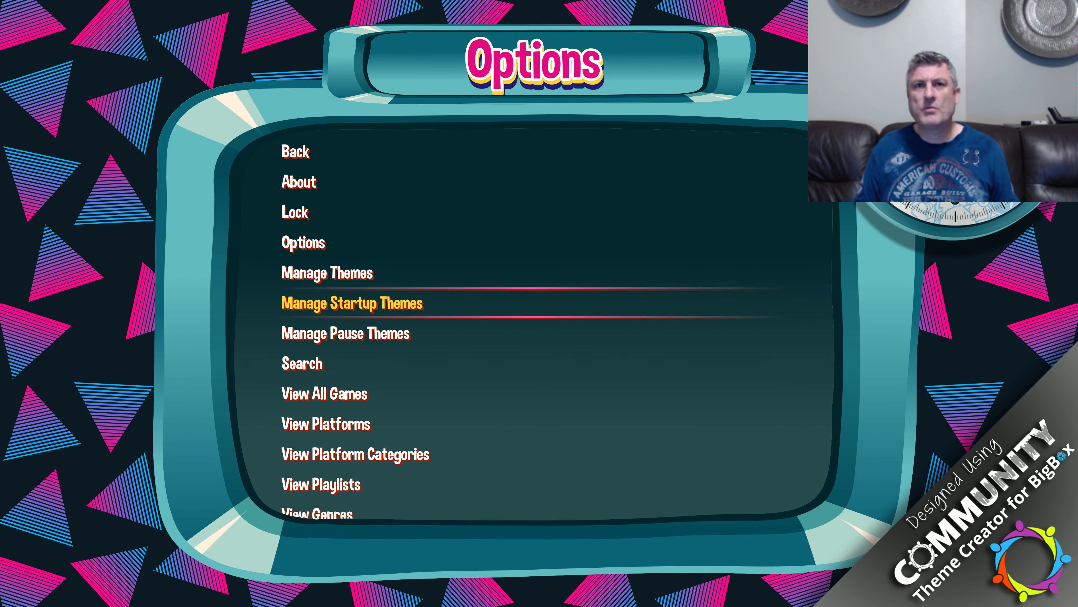
# Step: Open Manage Startup Themes, look over its installed and available categories, and return to the system view
pyautogui.press('Return')
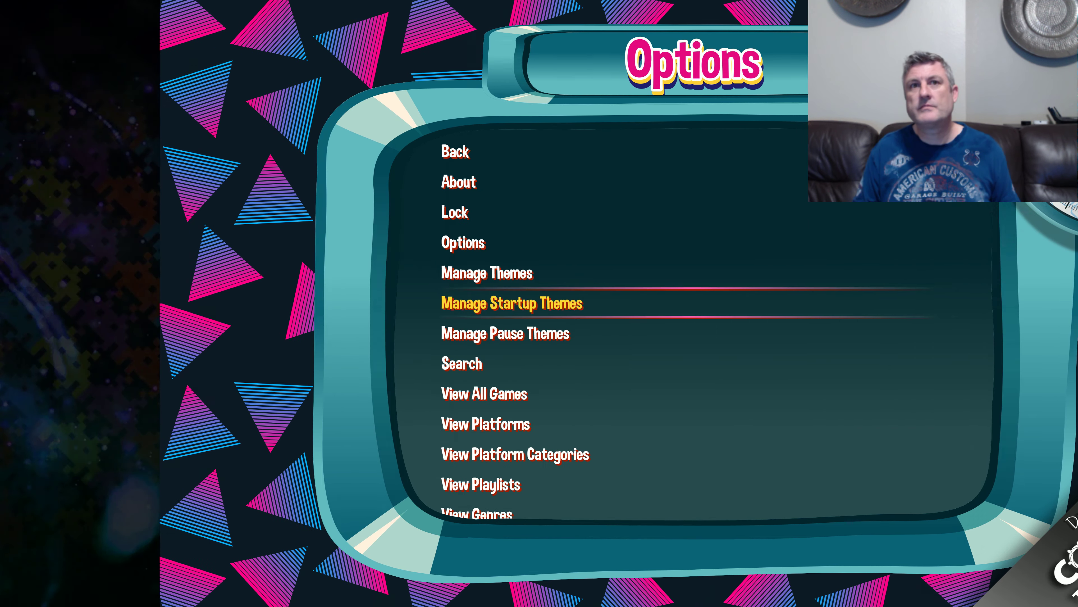
pyautogui.press('Up')
pyautogui.press('Up')
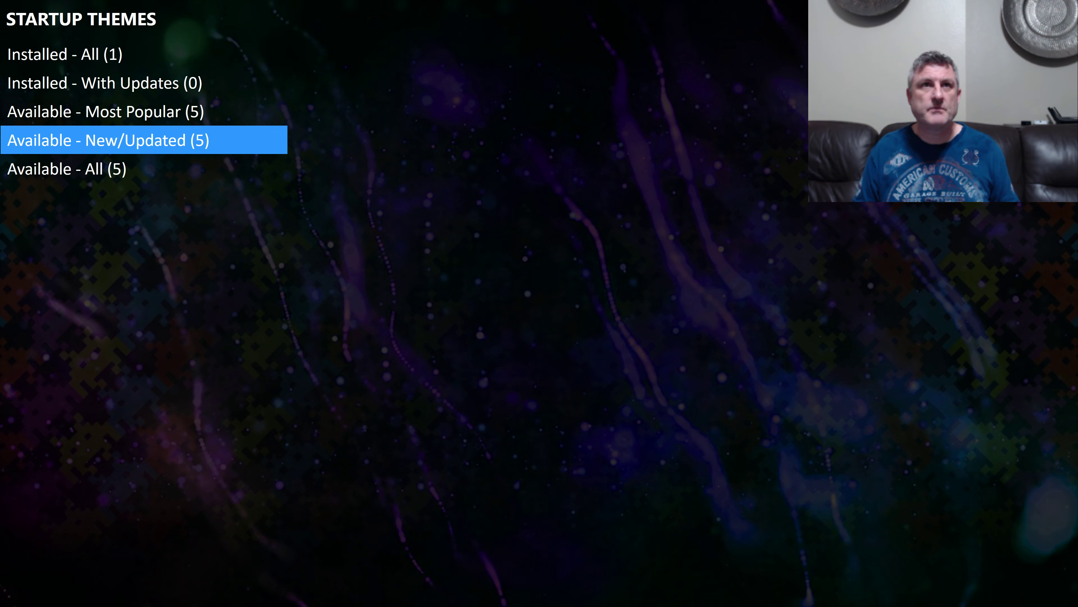
pyautogui.press('Escape')
pyautogui.press('Down')
pyautogui.press('Down')
pyautogui.press('Down')
pyautogui.press('Down')
pyautogui.press('Down')
pyautogui.press('Down')
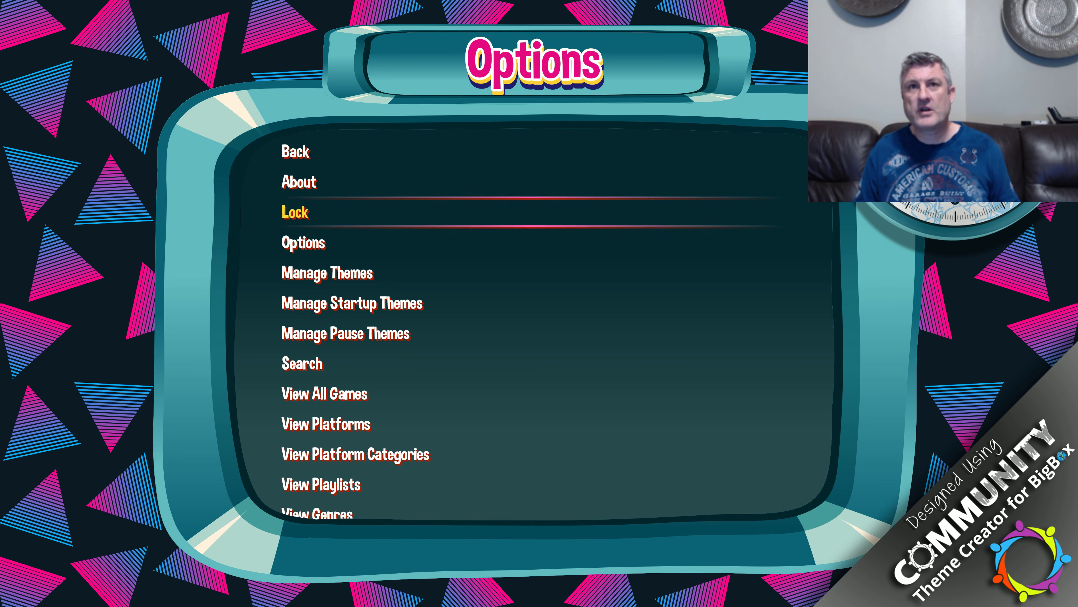
pyautogui.press('Up')
pyautogui.press('Up')
pyautogui.press('Up')
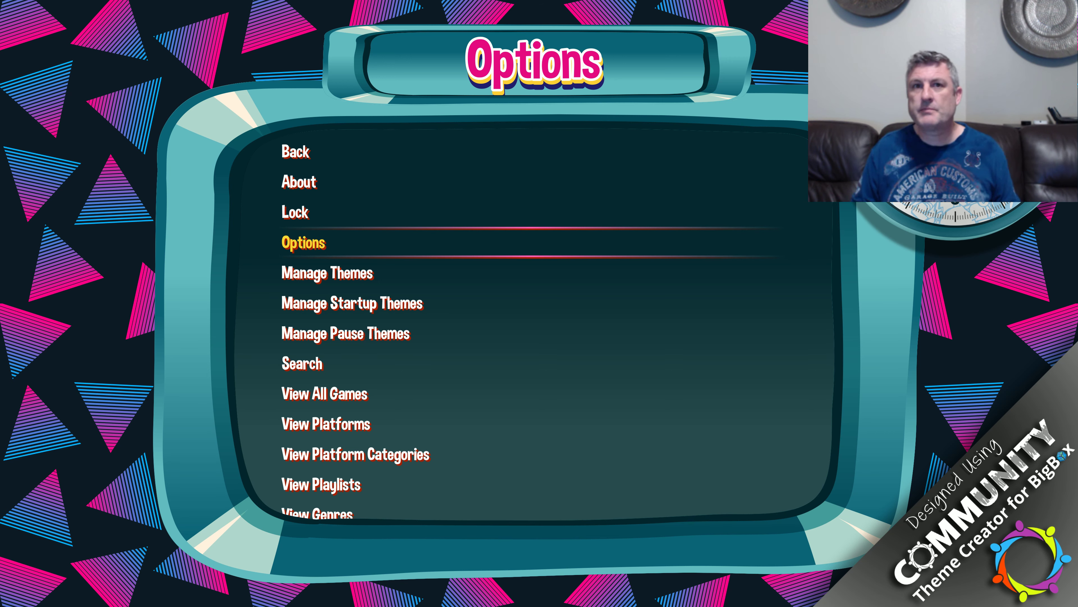
pyautogui.press('Down')
pyautogui.press('Down')
pyautogui.press('Down')
pyautogui.press('Down')
pyautogui.press('Down')
pyautogui.press('Down')
pyautogui.press('Down')
pyautogui.press('Down')
pyautogui.press('Down')
pyautogui.press('Down')
pyautogui.press('Down')
pyautogui.press('Down')
pyautogui.press('Down')
pyautogui.press('Down')
pyautogui.press('Down')
pyautogui.press('Down')
pyautogui.press('Down')
pyautogui.press('Down')
pyautogui.press('Down')
pyautogui.press('Down')
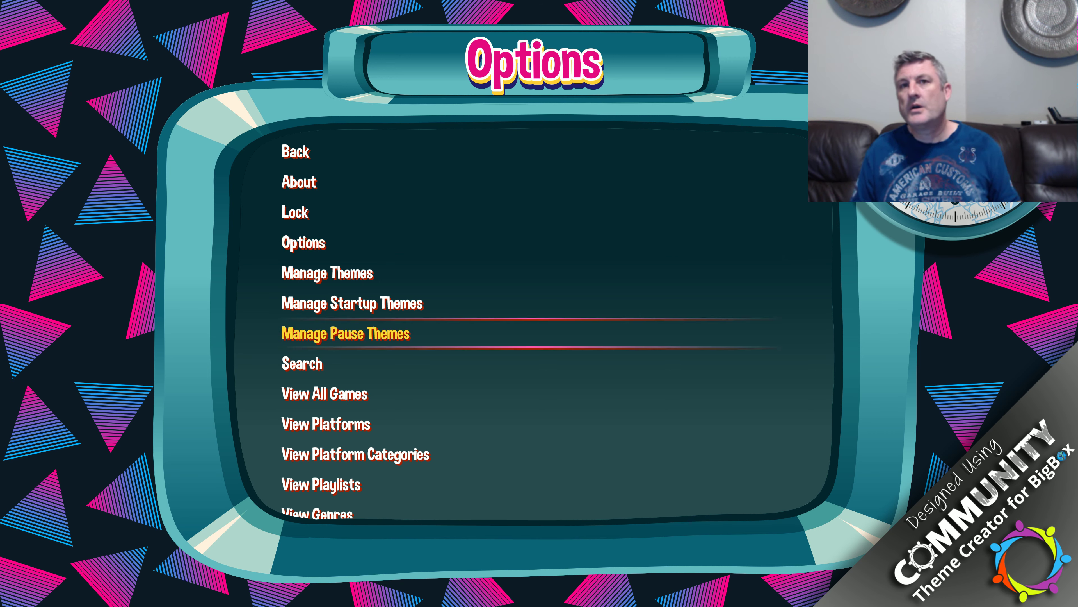
pyautogui.press('Up')
pyautogui.press('Up')
pyautogui.press('Up')
pyautogui.press('Up')
pyautogui.press('Up')
pyautogui.press('Up')
pyautogui.press('Up')
pyautogui.press('Up')
pyautogui.press('Up')
pyautogui.press('Up')
pyautogui.press('Up')
pyautogui.press('Up')
pyautogui.press('Up')
pyautogui.press('Up')
pyautogui.press('Up')
pyautogui.press('Up')
pyautogui.press('Up')
pyautogui.press('Up')
pyautogui.press('Up')
pyautogui.press('Up')
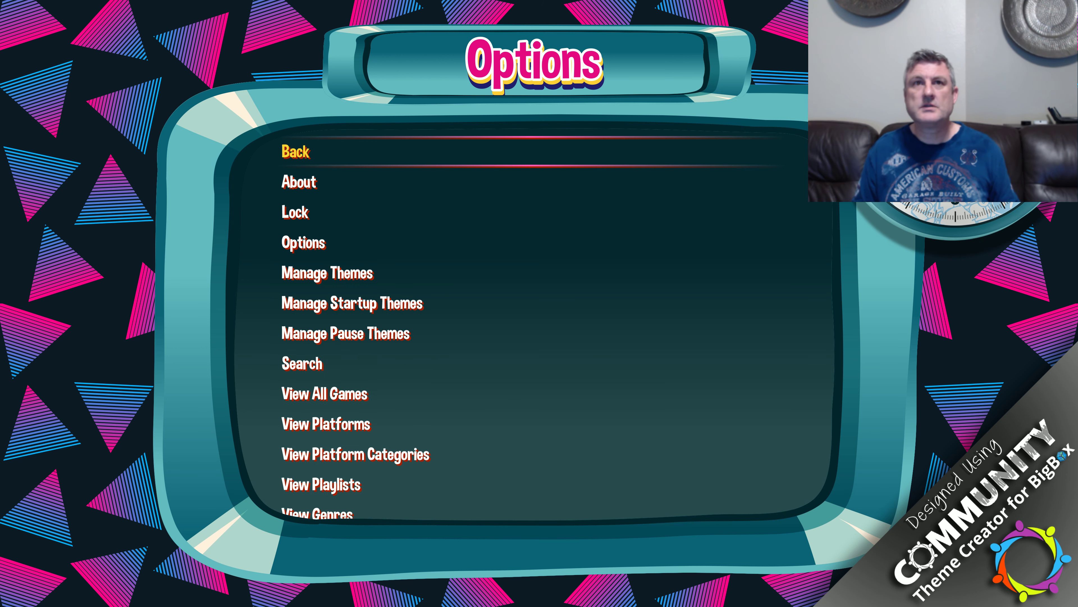
pyautogui.press('Down')
pyautogui.press('Down')
pyautogui.press('Down')
pyautogui.press('Down')
pyautogui.press('Down')
pyautogui.press('Down')
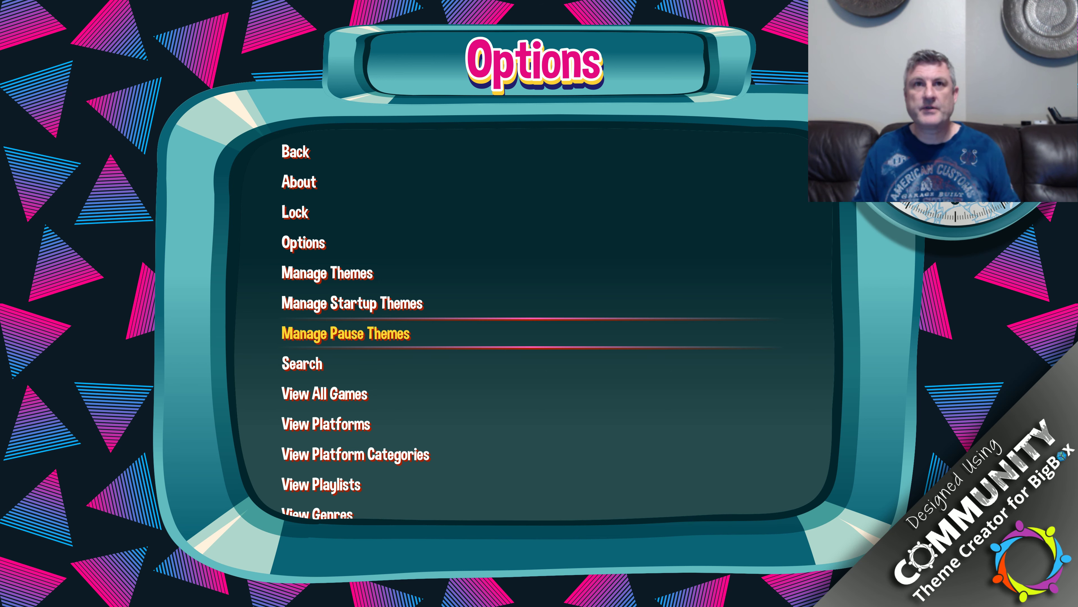
pyautogui.press('Up')
pyautogui.press('Up')
pyautogui.press('Up')
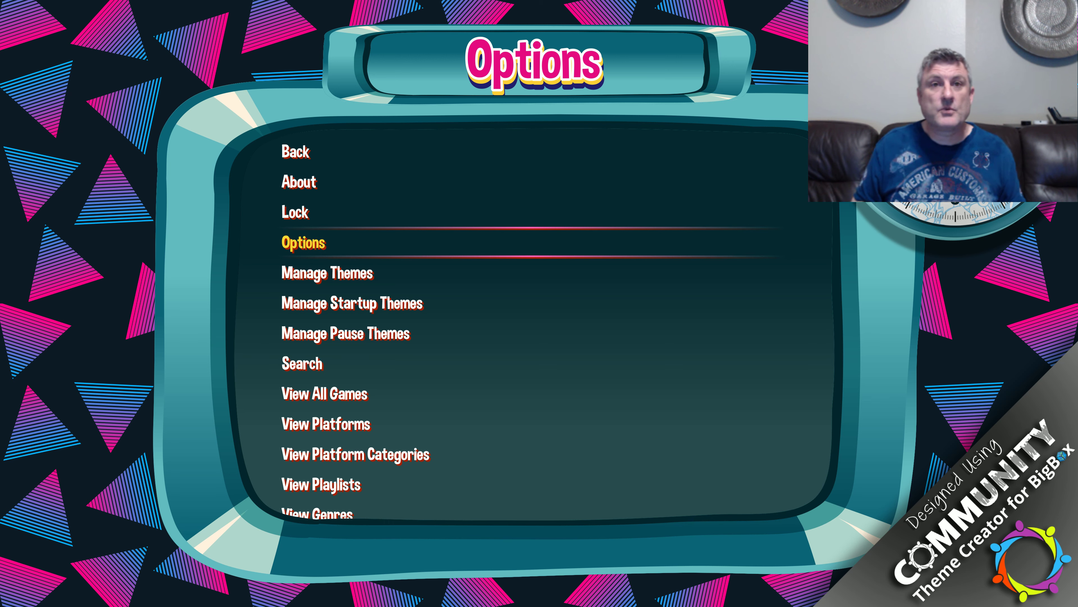
pyautogui.press('Down')
pyautogui.press('Down')
pyautogui.press('Down')
pyautogui.press('Down')
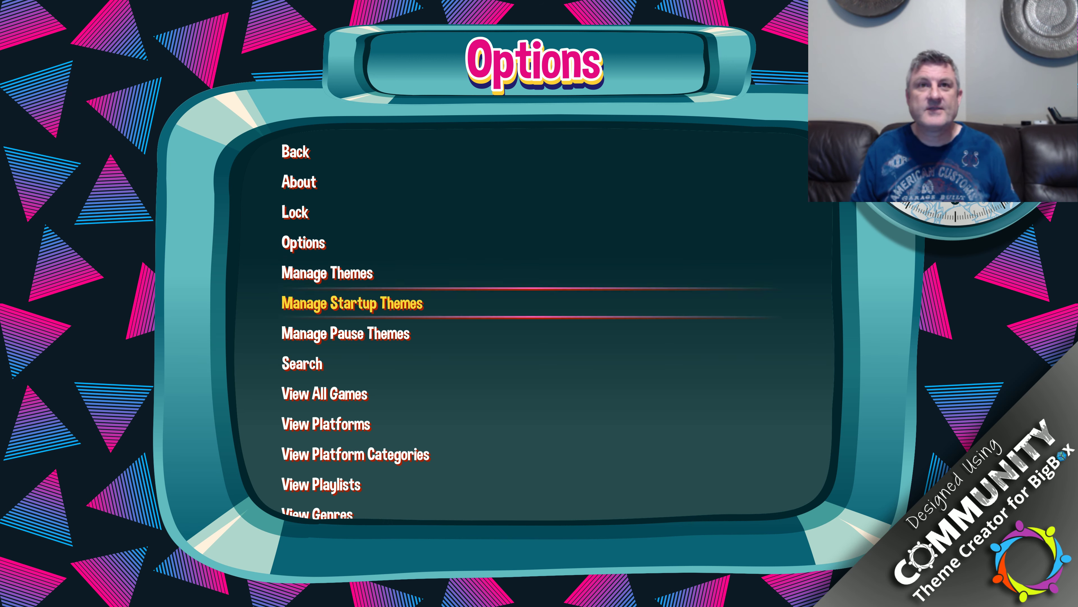
pyautogui.press('Up')
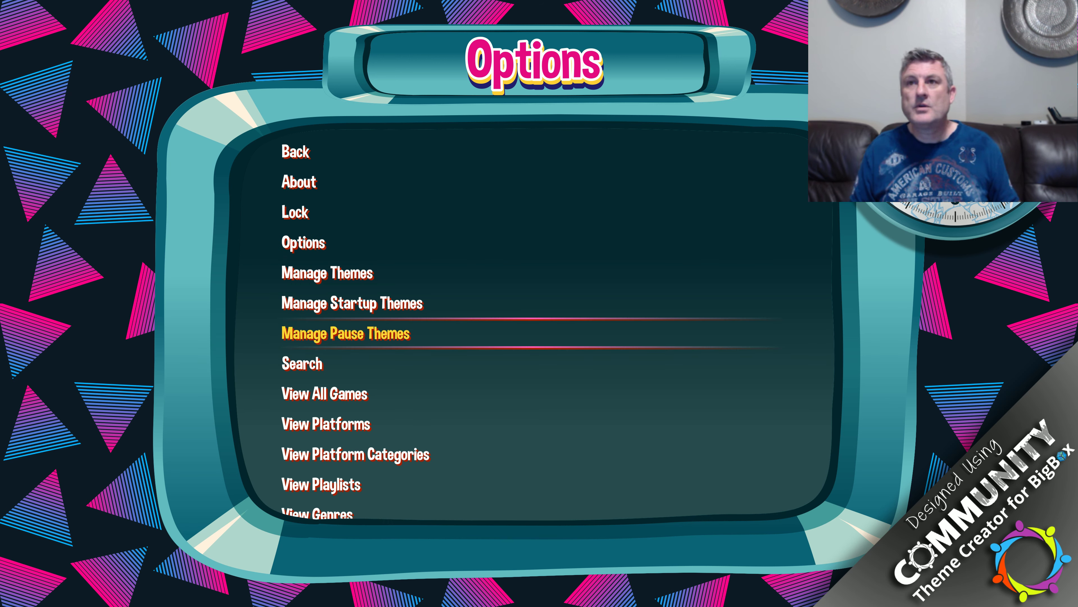
# Step: Leave the system view for the platform text list and move the selection from Sony Playstation 2 up to NeoGeo
pyautogui.press('Right')
pyautogui.press('Return')
pyautogui.press('Down')
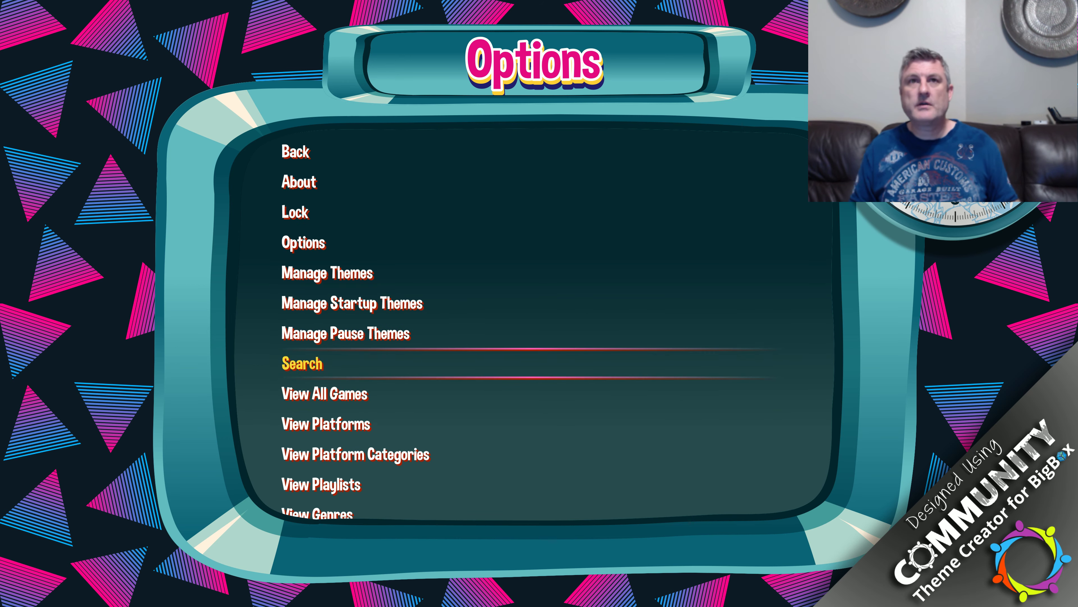
pyautogui.press('Up')
pyautogui.press('Up')
pyautogui.press('Return')
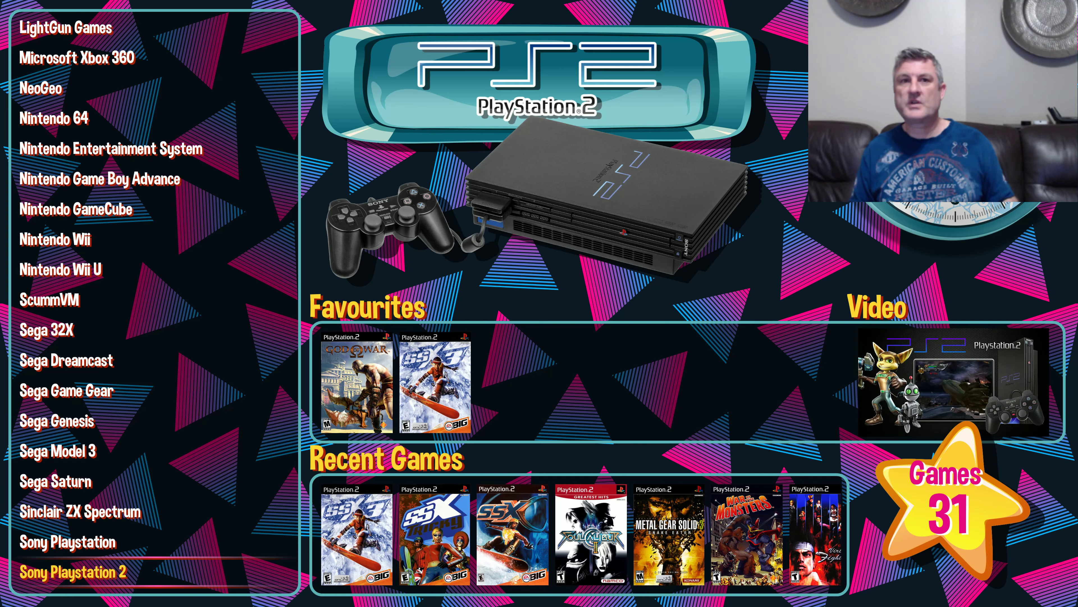
pyautogui.press('Up')
pyautogui.press('Up')
pyautogui.press('Up')
pyautogui.press('Up')
pyautogui.press('Up')
pyautogui.press('Up')
pyautogui.press('Up')
pyautogui.press('Up')
pyautogui.press('Up')
pyautogui.press('Up')
pyautogui.press('Up')
pyautogui.press('Up')
pyautogui.press('Up')
pyautogui.press('Up')
pyautogui.press('Up')
pyautogui.press('Up')
pyautogui.press('Up')
pyautogui.press('Up')
pyautogui.press('Up')
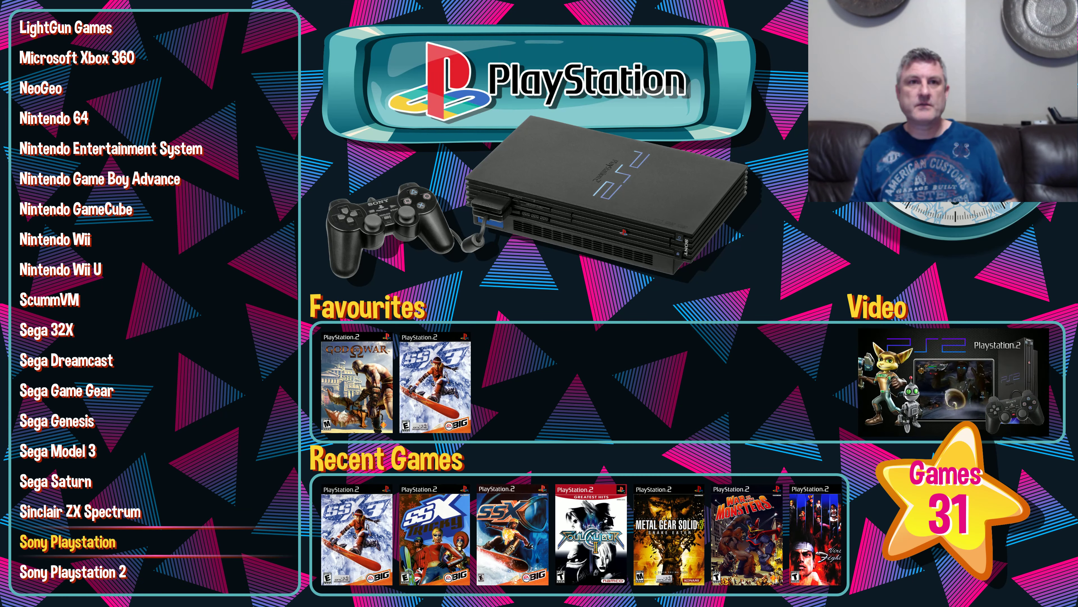
pyautogui.press('Down')
pyautogui.press('Down')
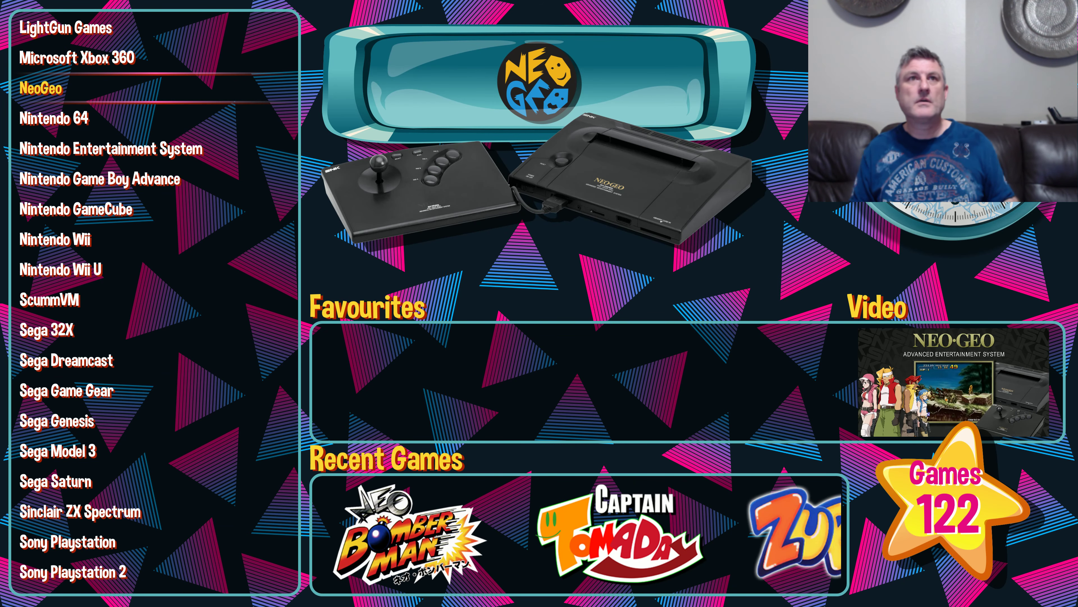
# Step: Change to the Choose A Platform wheel view and advance from NeoGeo to Nintendo Entertainment System
pyautogui.press('v')
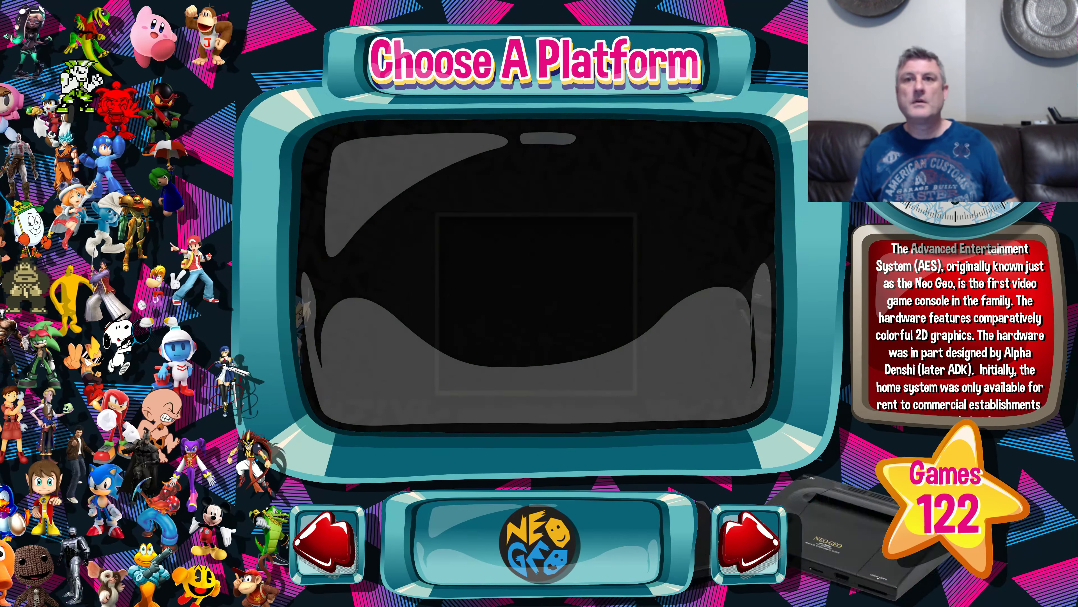
pyautogui.press('Right')
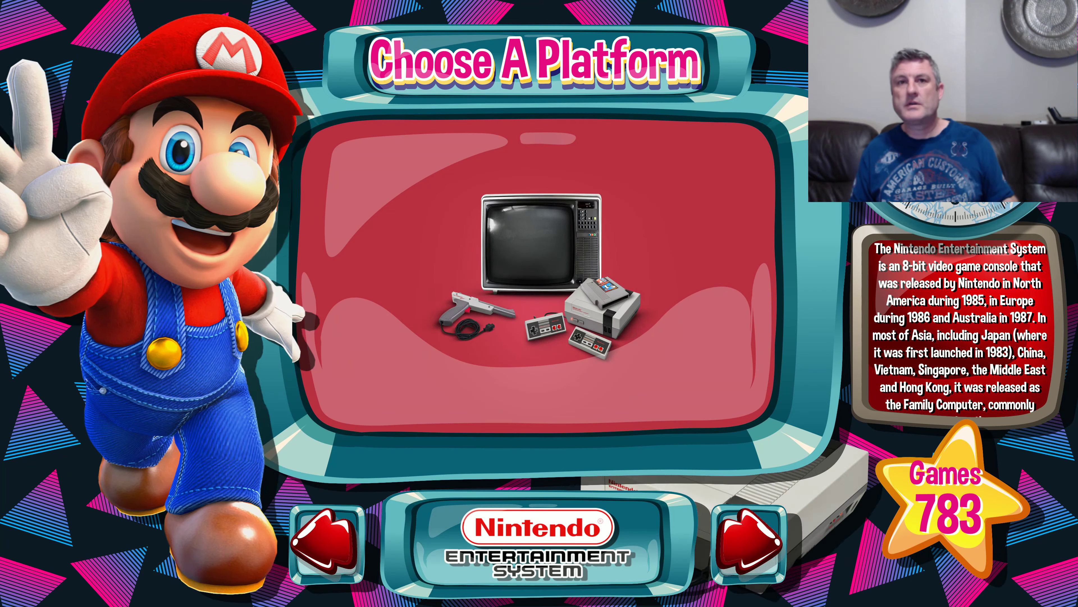
# Step: Browse the platform wheel from Nintendo Entertainment System past ScummVM to Wii U, and return to ScummVM
pyautogui.press('Right')
pyautogui.press('Right')
pyautogui.press('Right')
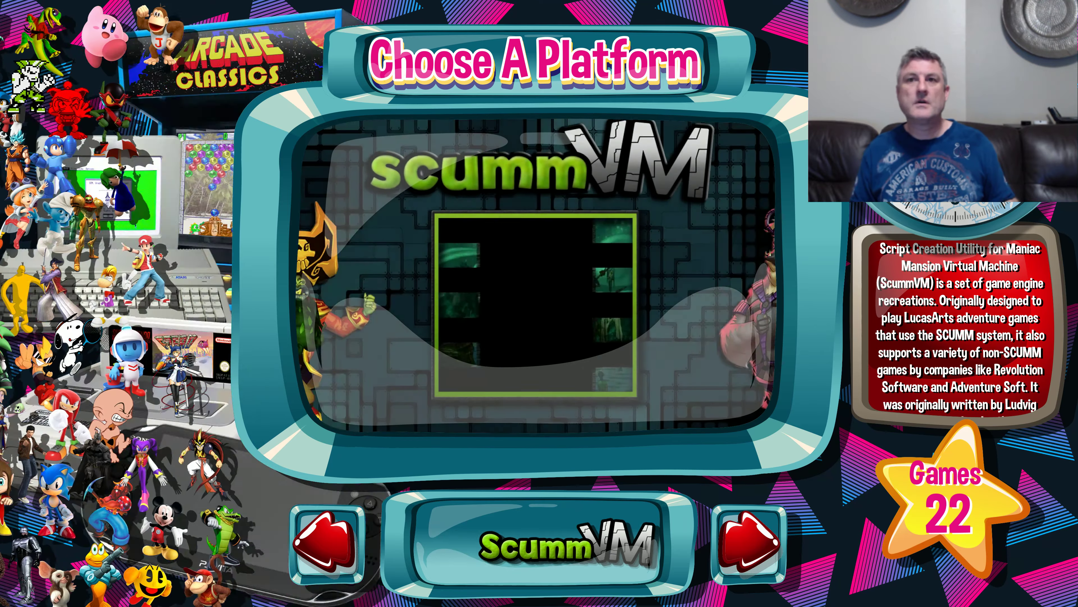
pyautogui.press('Right')
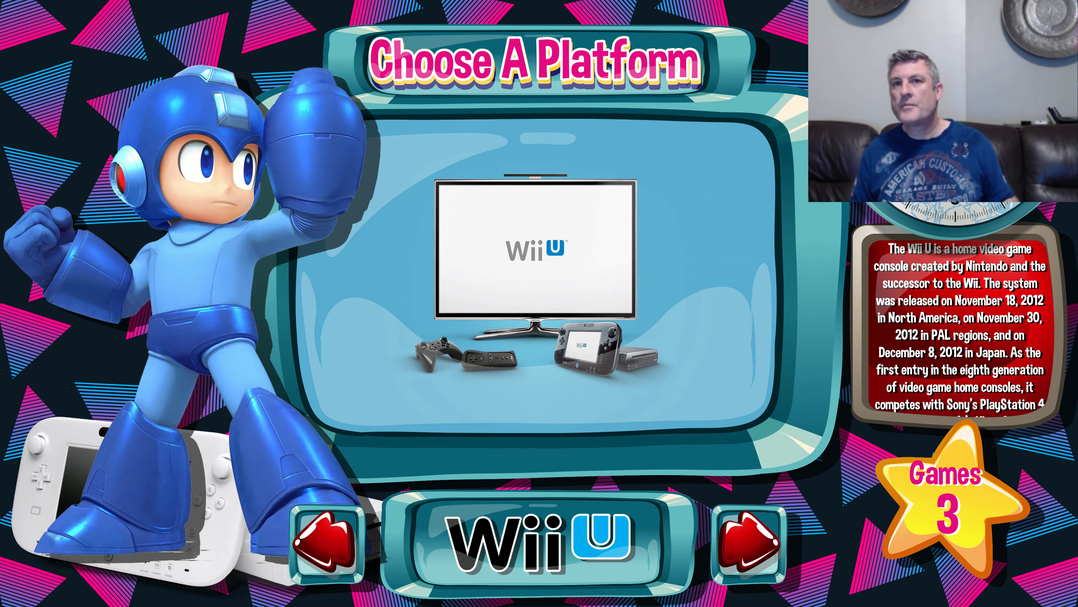
pyautogui.press('Left')
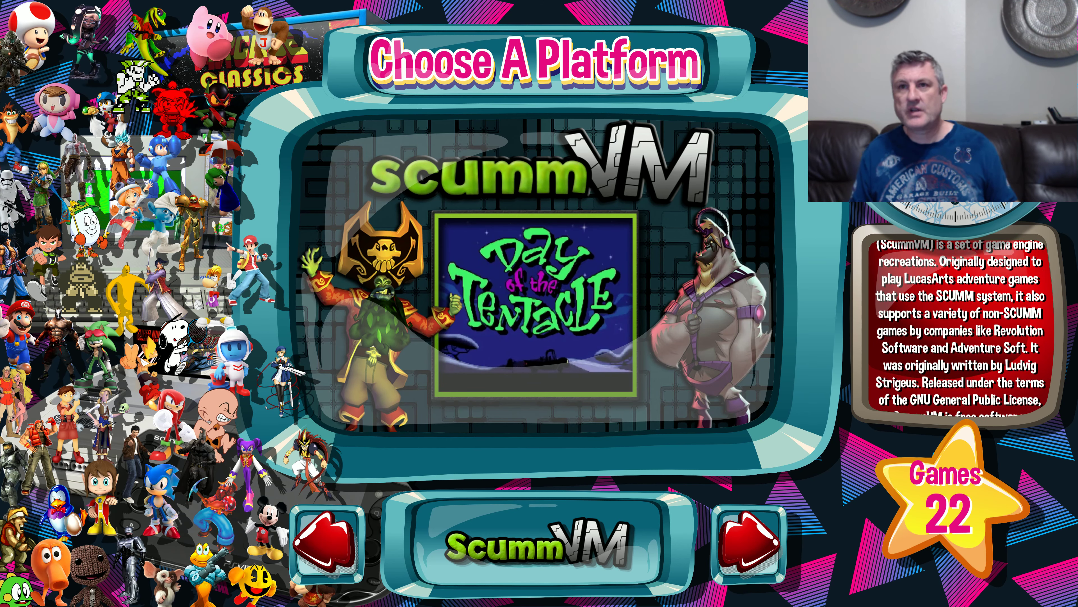
# Step: Open the system options from the platform wheel and exit Big Box to the Windows desktop
pyautogui.press('Up')
pyautogui.press('Up')
pyautogui.press('Up')
pyautogui.press('Up')
pyautogui.press('Up')
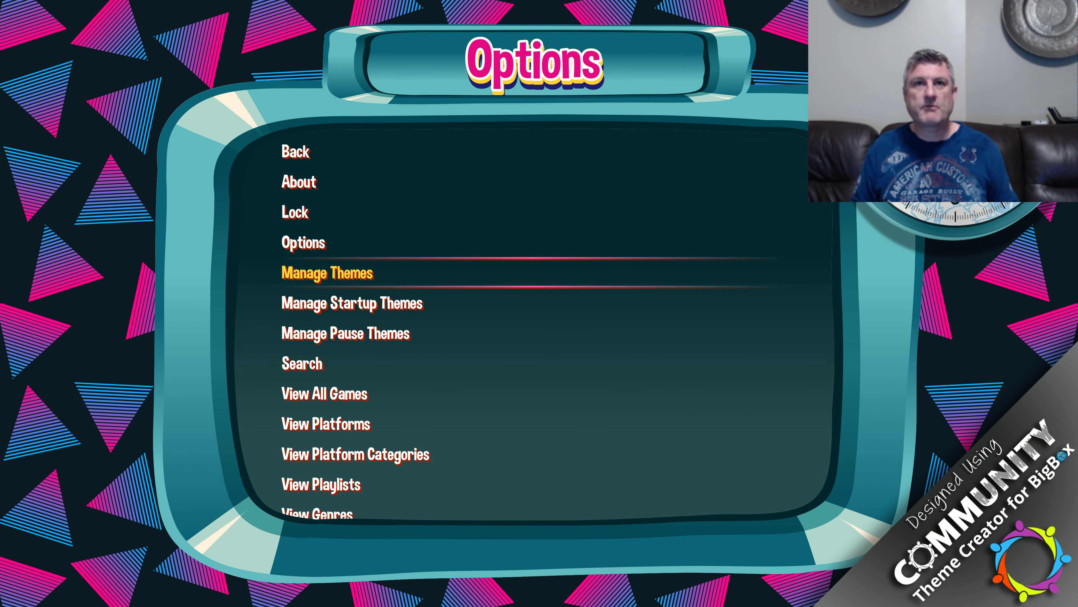
pyautogui.press('Up')
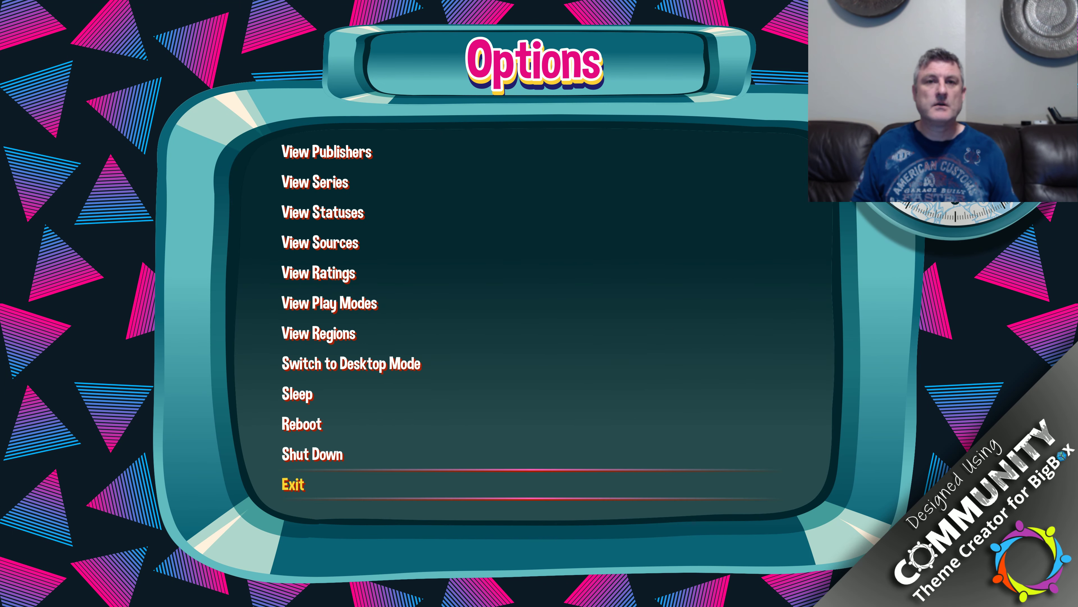
pyautogui.press('Return')
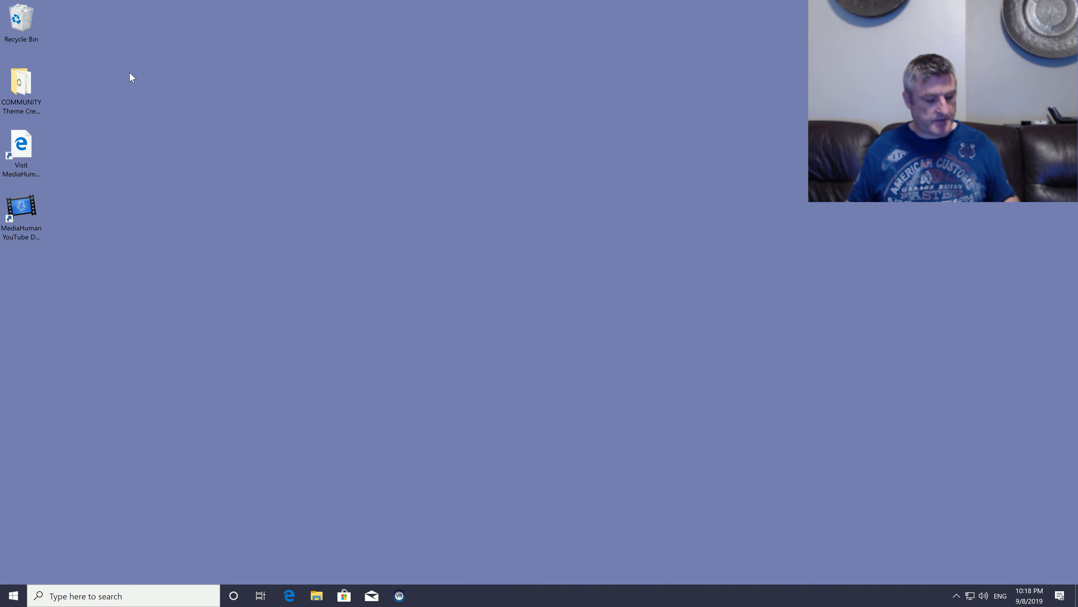
# Step: Switch to File Explorer in the LaunchBox Themes folder and open the Pyramids theme's Media\Characters folder
pyautogui.press('super')
pyautogui.click(494, 377)
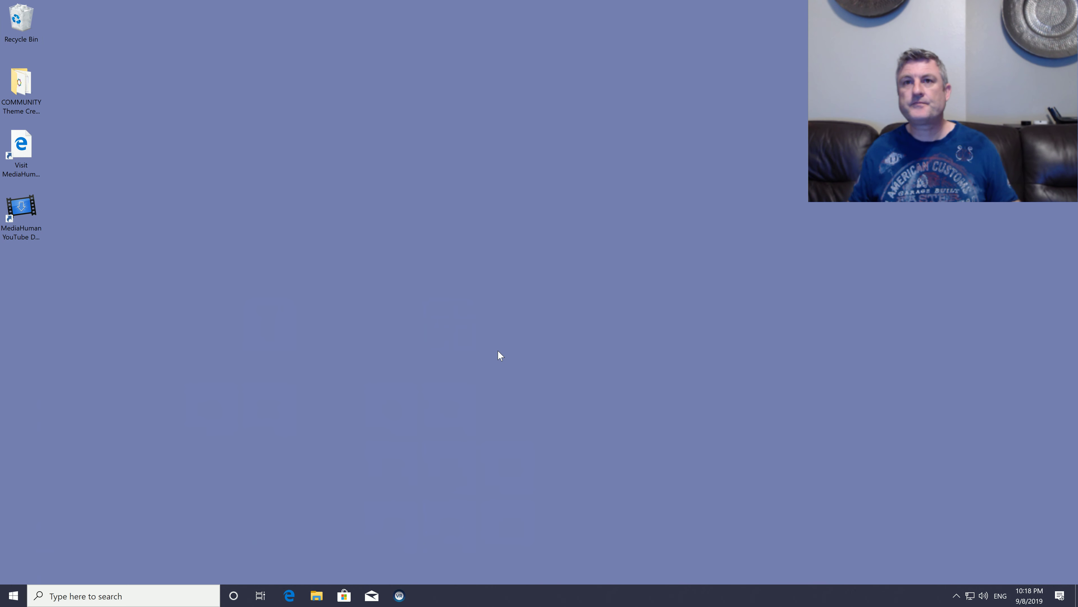
pyautogui.doubleClick(209, 284)
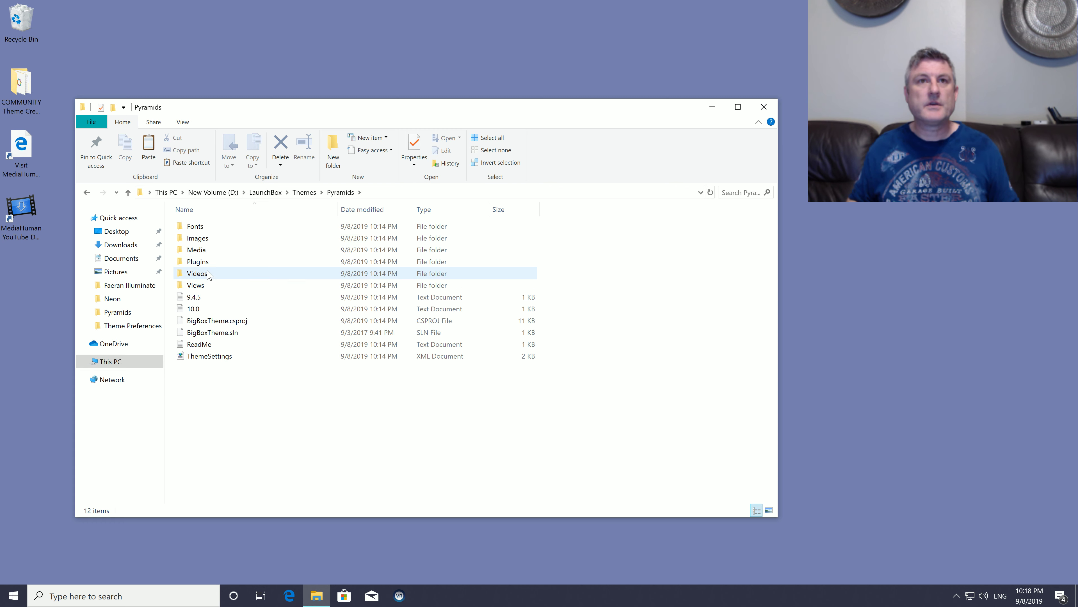
pyautogui.doubleClick(205, 251)
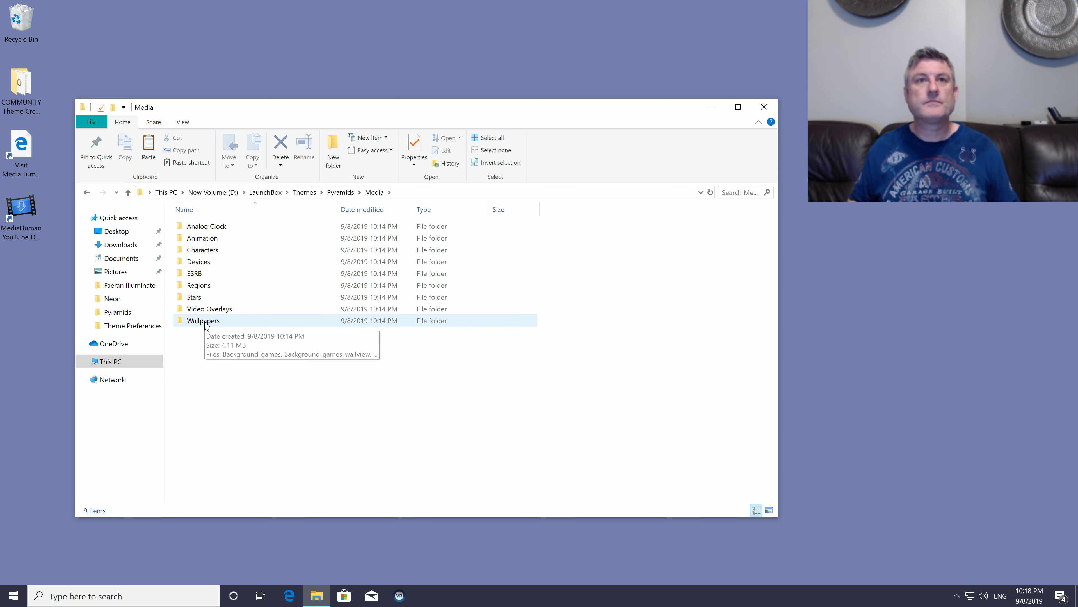
pyautogui.doubleClick(204, 252)
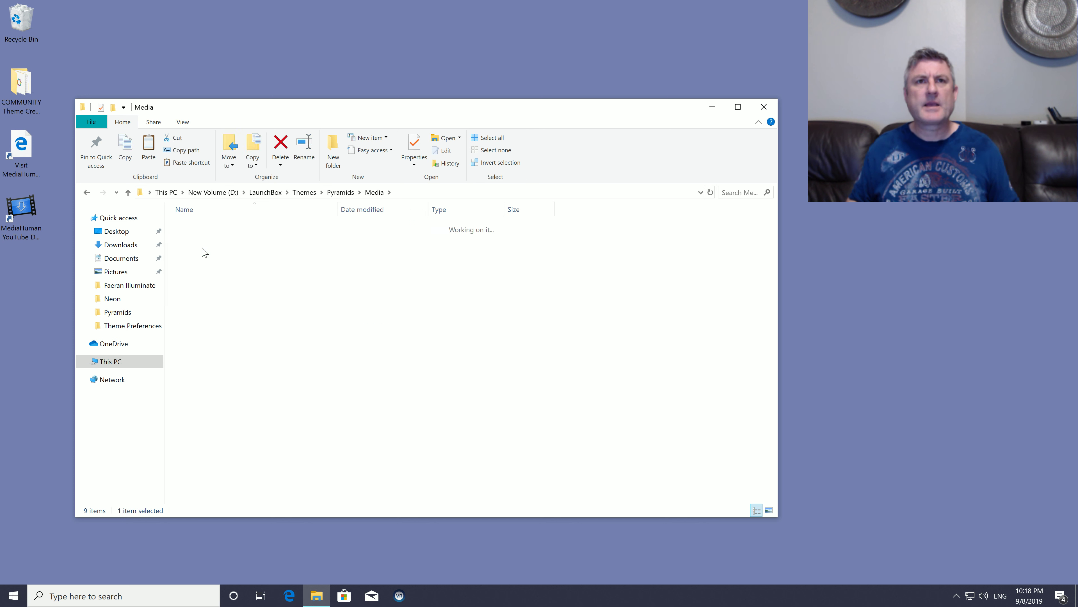
# Step: Rename the "Scumm VM" character image as ScummVM
pyautogui.scroll(-10, 209, 361)
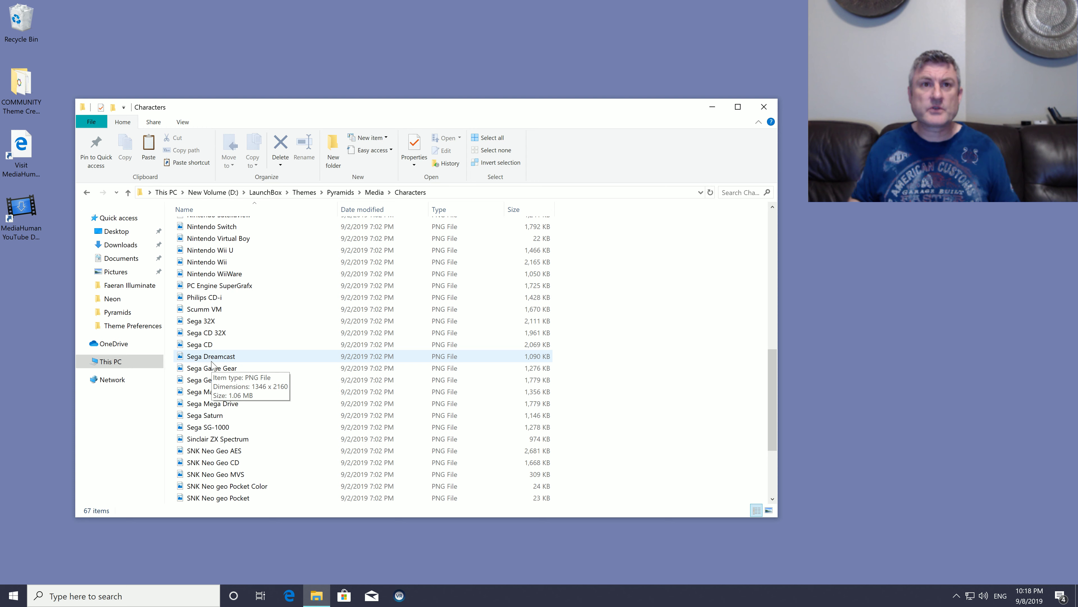
pyautogui.scroll(-1, 212, 358)
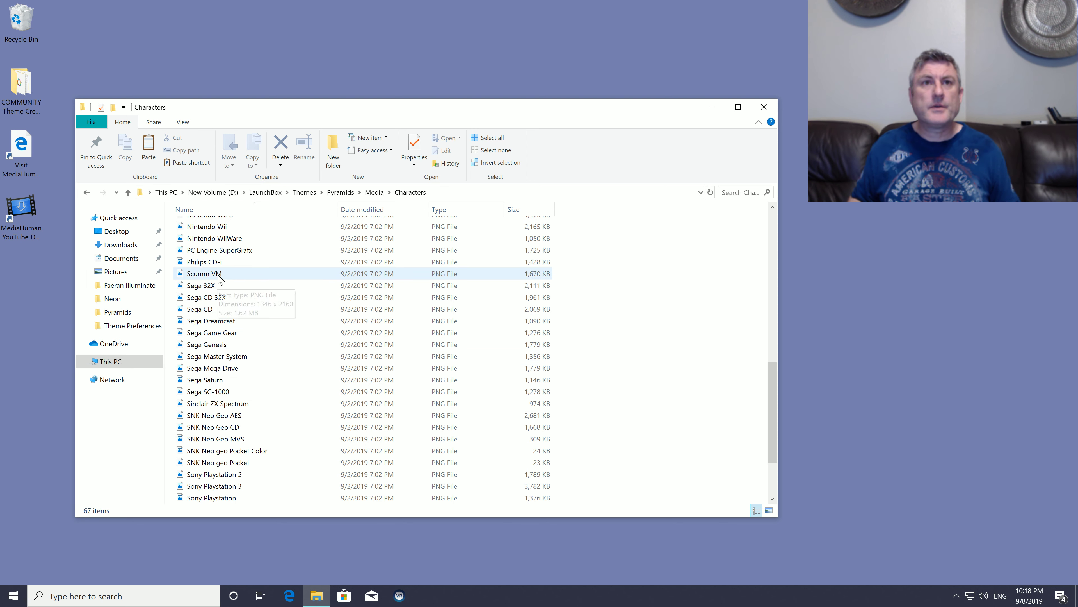
pyautogui.click(219, 275)
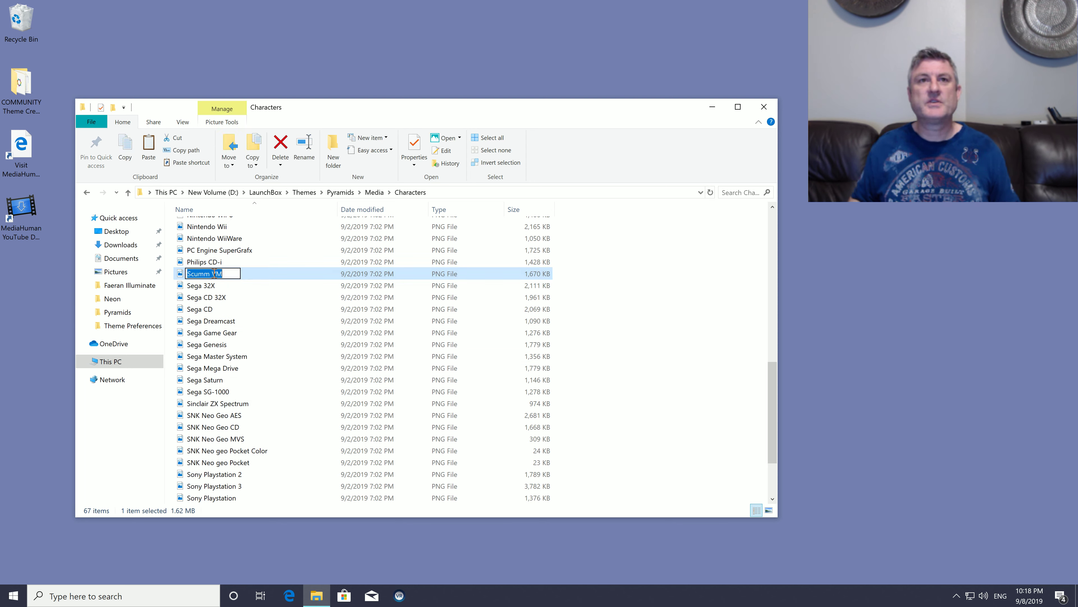
pyautogui.click(252, 298)
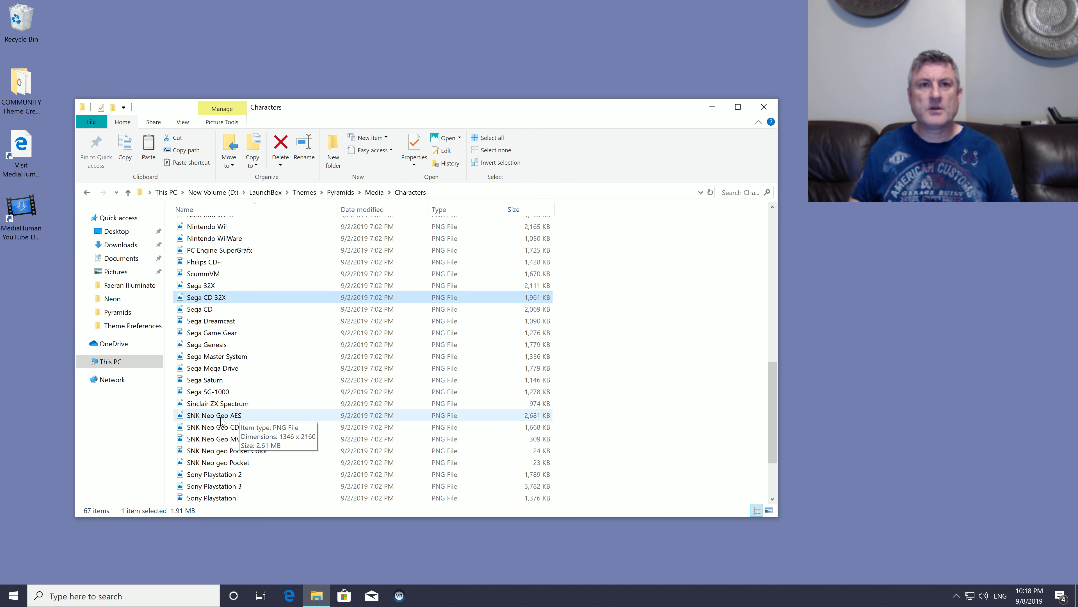
# Step: Rename the "SNK Neo Geo AES" character image as NeoGeo and close the Characters folder window
pyautogui.click(229, 418)
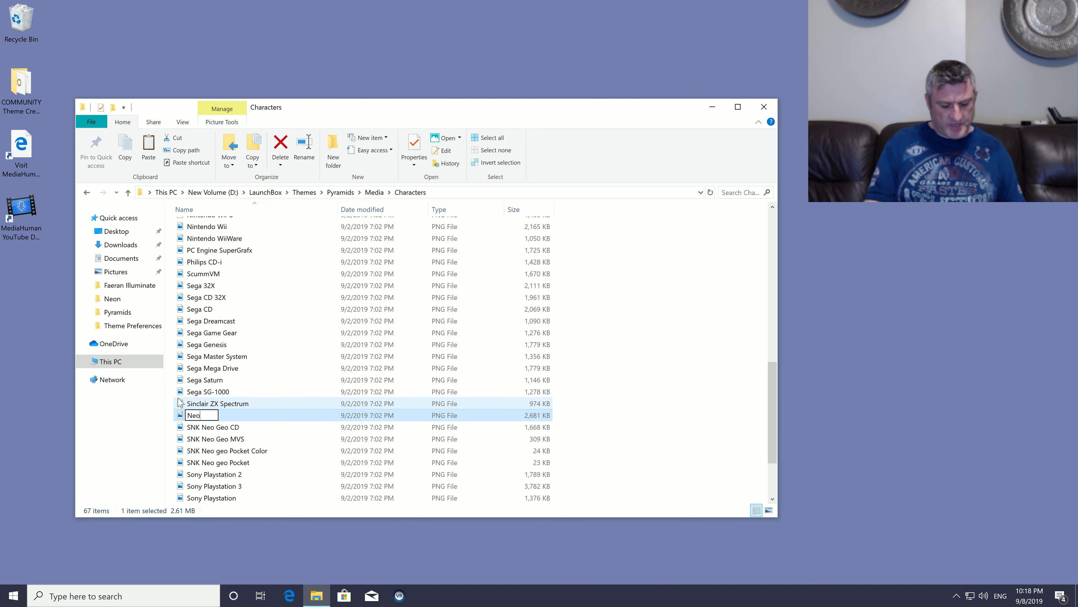
pyautogui.press('Return')
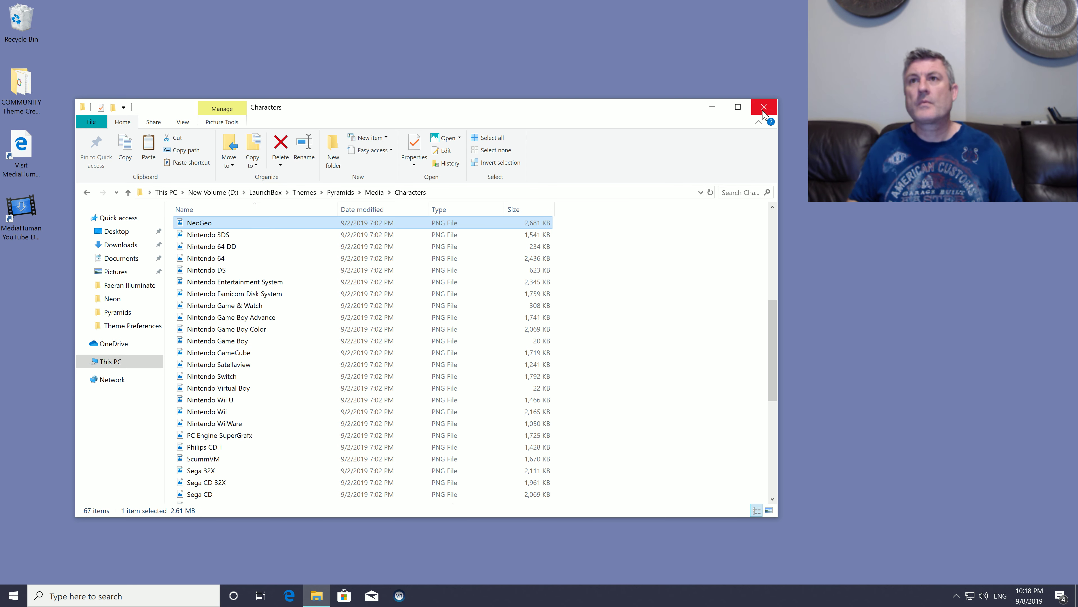
pyautogui.click(763, 107)
# Step: Launch Big Box again from Windows
pyautogui.press('super')
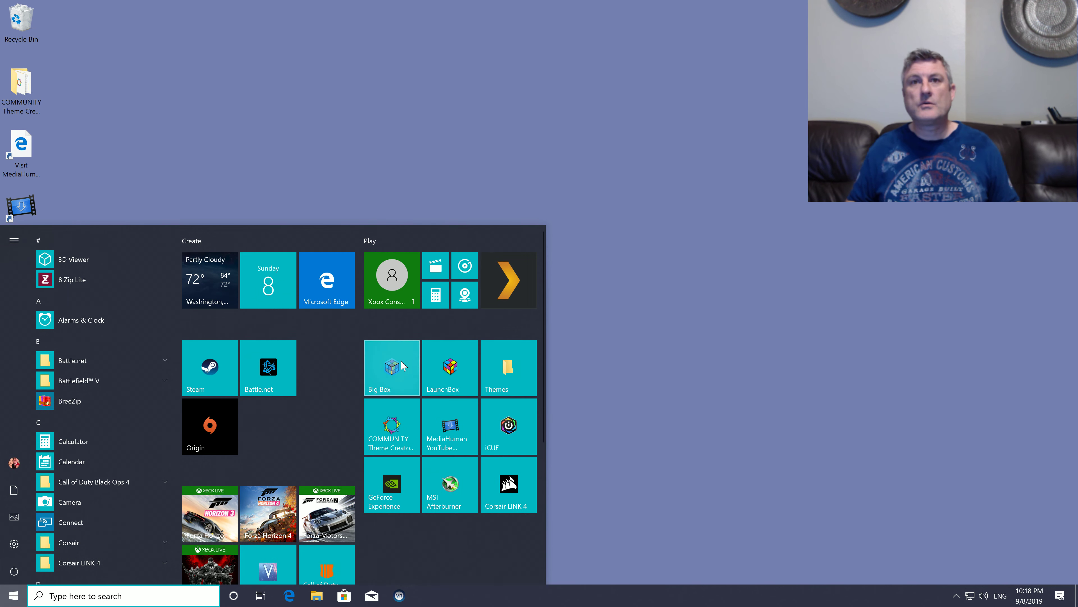
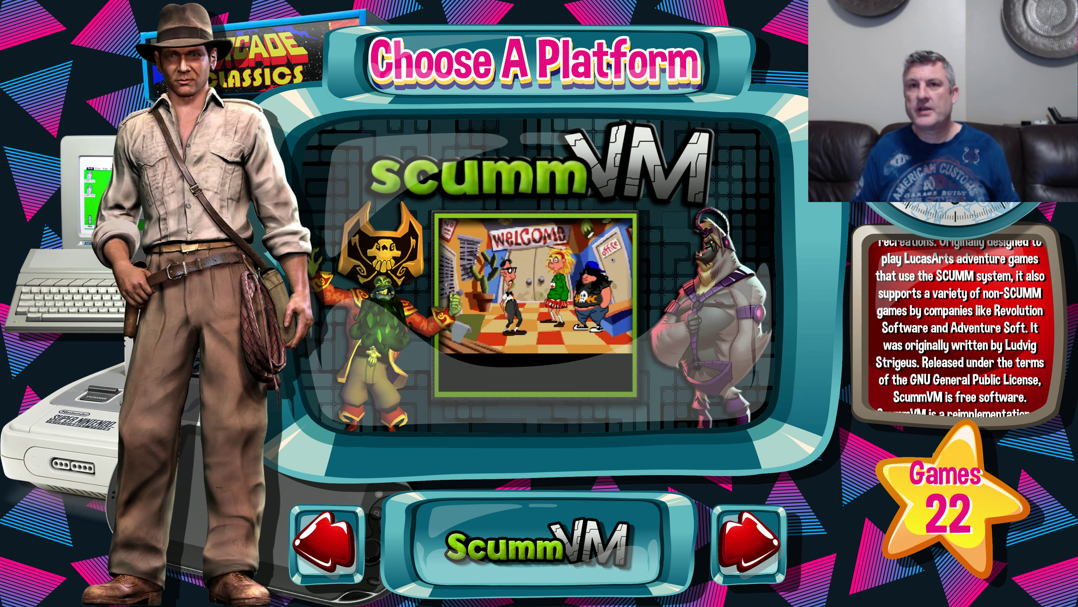
# Step: Check the ScummVM character image, and examine the images of the platforms while browsing backward to Arcade
pyautogui.press('Right')
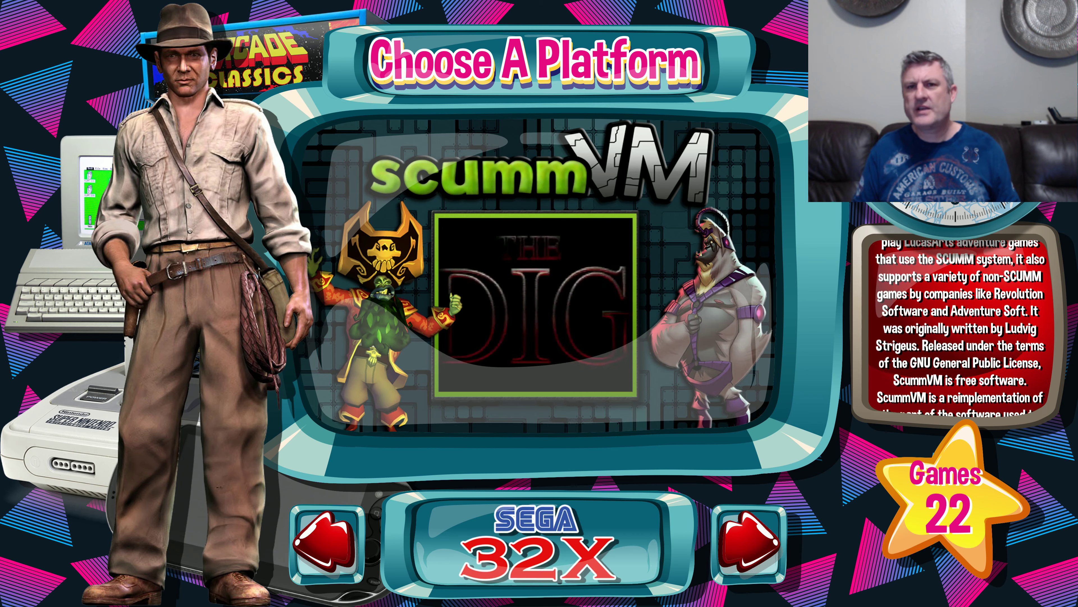
pyautogui.press('Left')
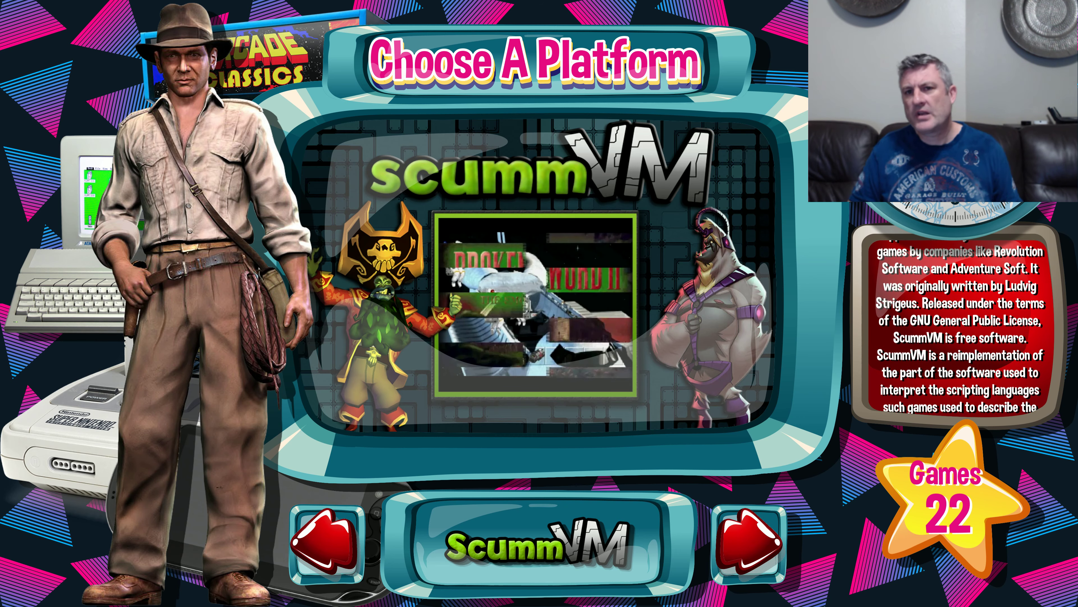
pyautogui.press('Left')
pyautogui.press('Left')
pyautogui.press('Left')
pyautogui.press('Left')
pyautogui.press('Left')
pyautogui.press('Left')
pyautogui.press('Left')
pyautogui.press('Left')
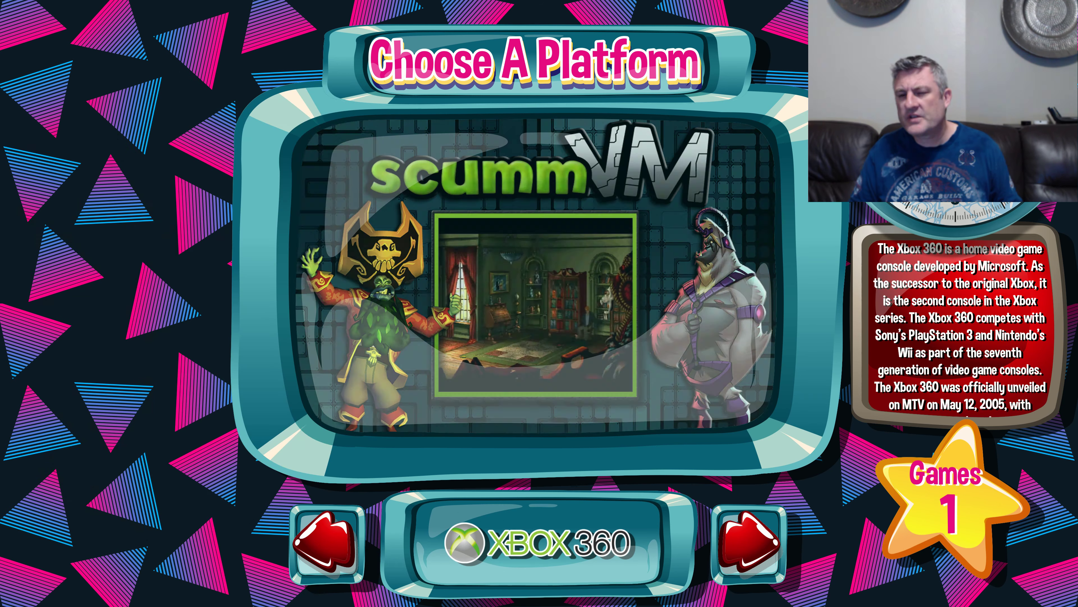
pyautogui.press('Left')
pyautogui.press('Left')
pyautogui.press('Left')
pyautogui.press('Left')
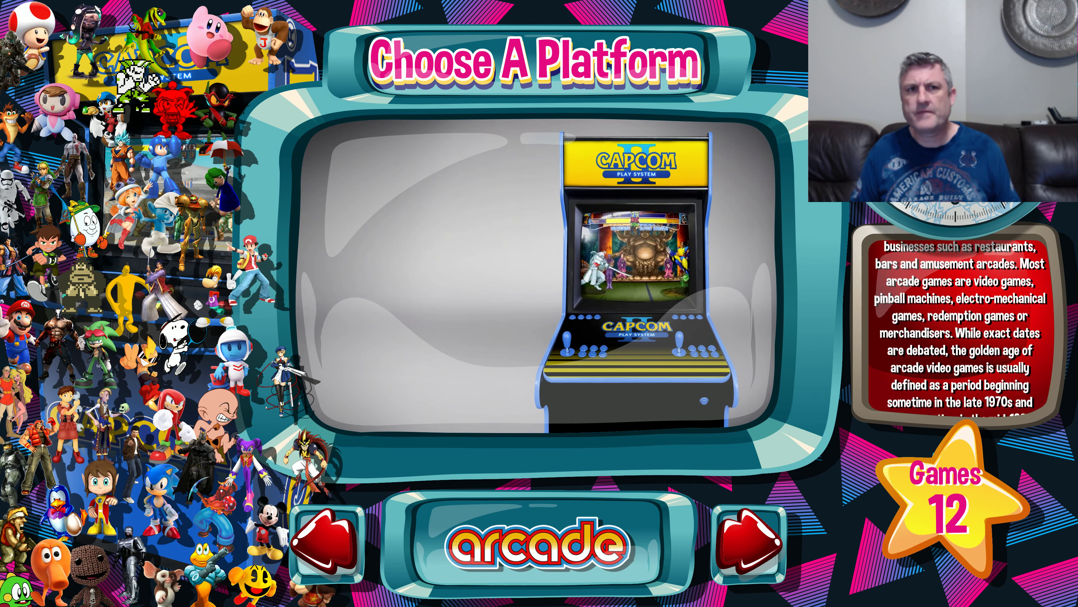
# Step: Browse forward through the platforms to NeoGeo and check its character image
pyautogui.press('Right')
pyautogui.press('Right')
pyautogui.press('Right')
pyautogui.press('Right')
pyautogui.press('Right')
pyautogui.press('Right')
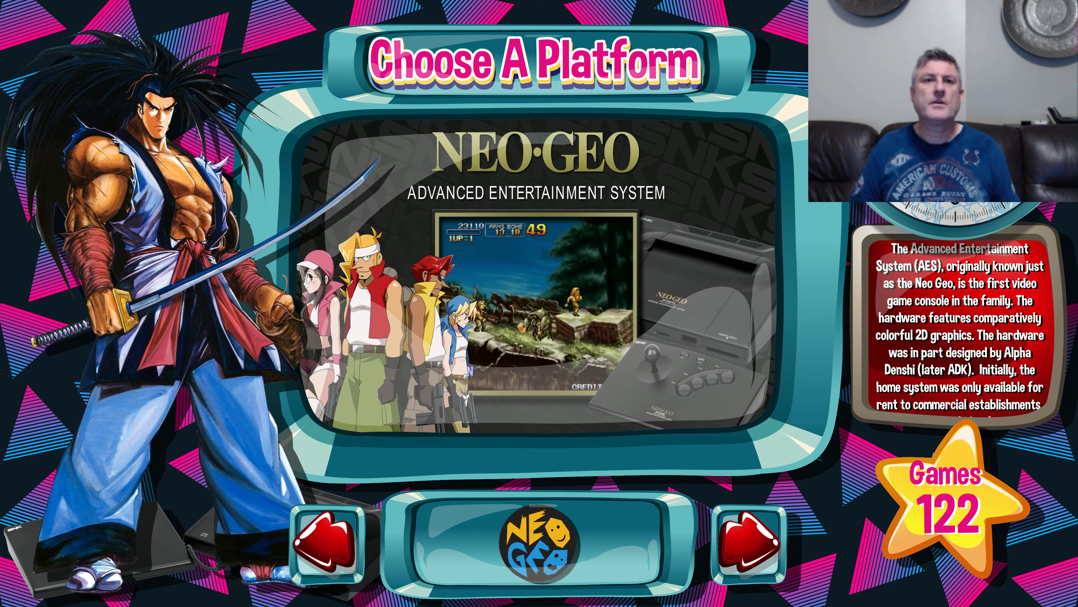
pyautogui.press('Left')
pyautogui.press('Right')
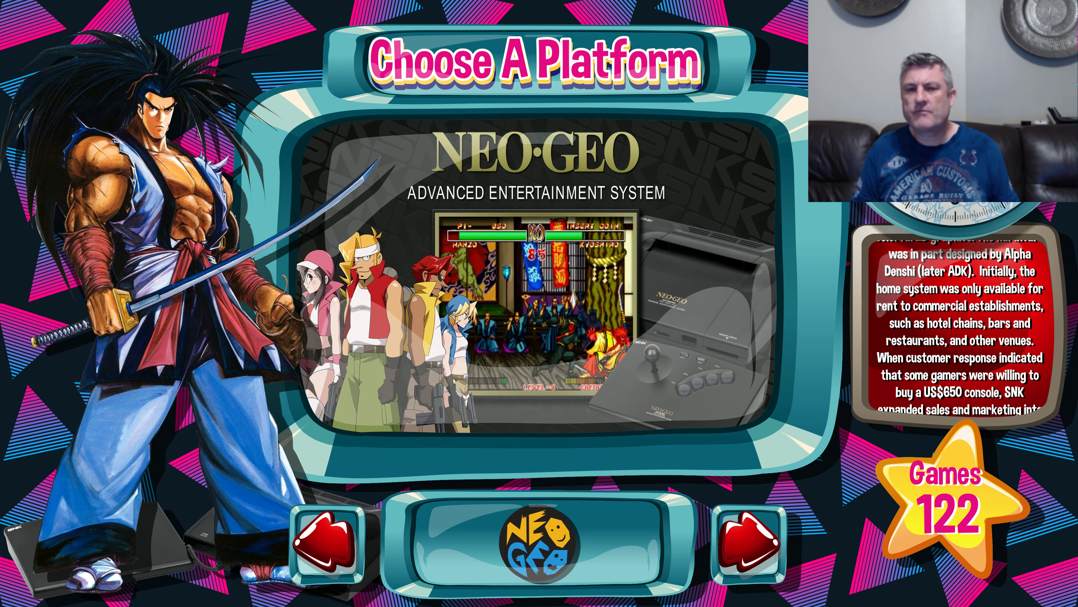
# Step: Open the Nintendo 64 platform's text list of games and examine how videos, logos and details display for various titles
pyautogui.press('Right')
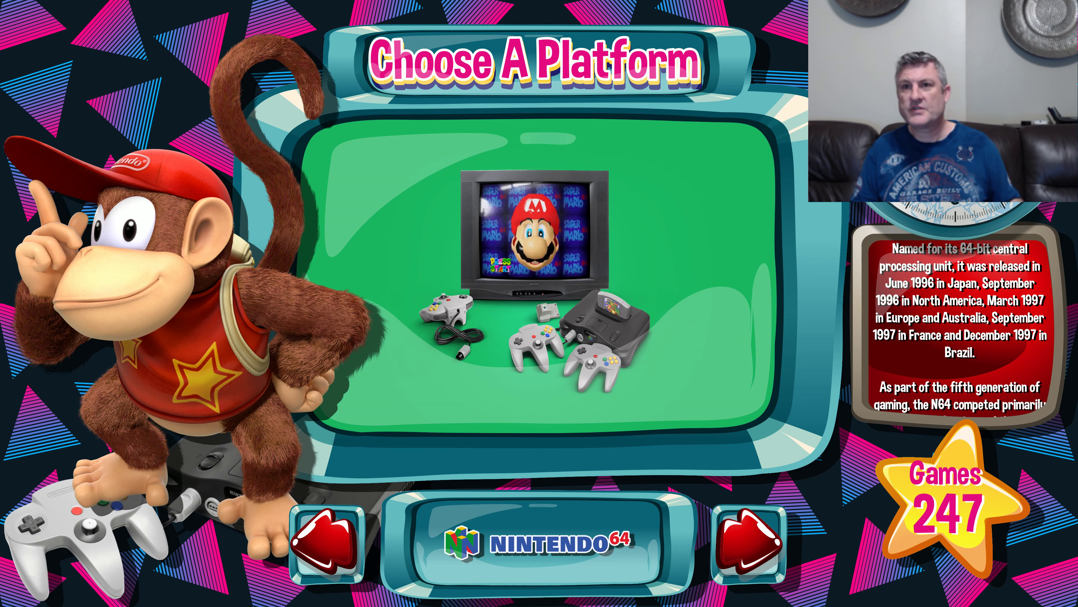
pyautogui.press('Return')
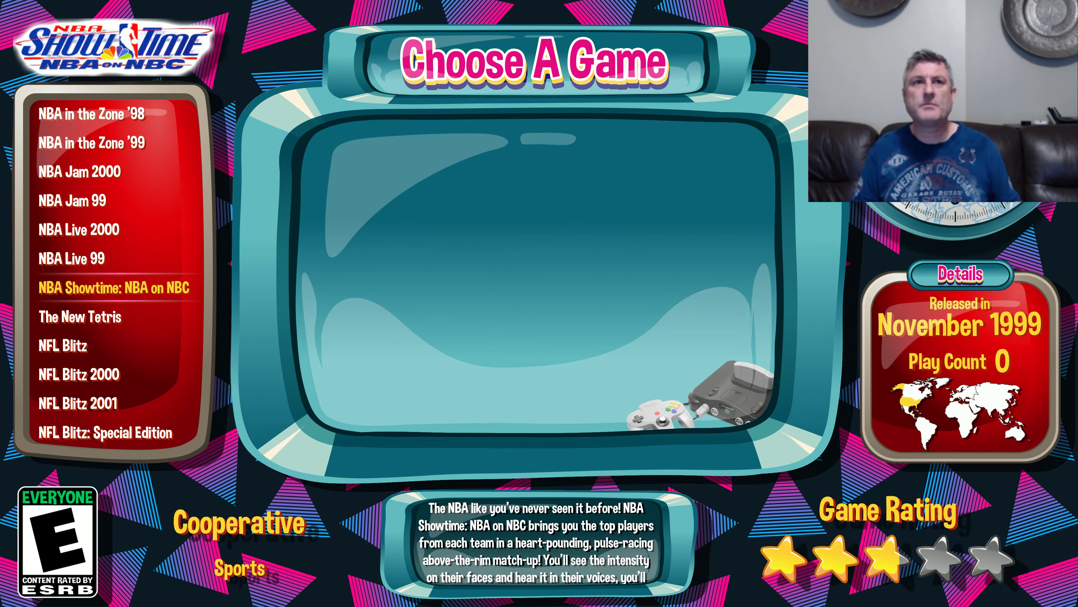
pyautogui.press('Down')
pyautogui.press('Down')
pyautogui.press('Down')
pyautogui.press('Down')
pyautogui.press('Down')
pyautogui.press('Down')
pyautogui.press('Down')
pyautogui.press('Down')
pyautogui.press('Down')
pyautogui.press('Down')
pyautogui.press('Down')
pyautogui.press('Down')
pyautogui.press('Down')
pyautogui.press('Down')
pyautogui.press('Down')
pyautogui.press('Down')
pyautogui.press('Down')
pyautogui.press('Down')
pyautogui.press('Down')
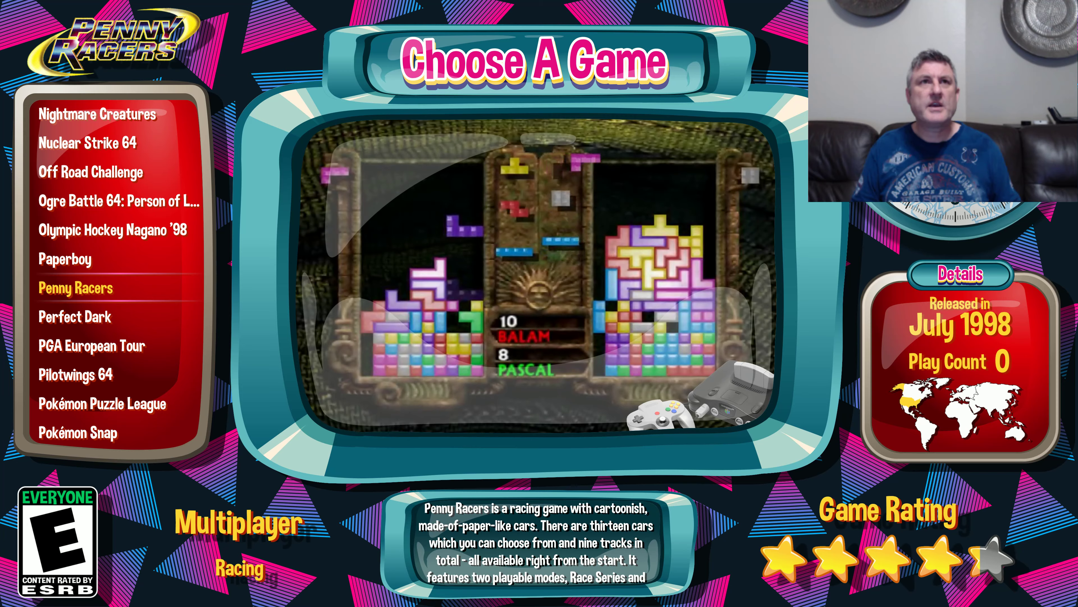
pyautogui.press('Up')
pyautogui.press('Up')
pyautogui.press('Up')
pyautogui.press('Up')
pyautogui.press('Up')
pyautogui.press('Up')
pyautogui.press('Up')
pyautogui.press('Up')
pyautogui.press('Up')
pyautogui.press('Up')
pyautogui.press('Up')
pyautogui.press('Up')
pyautogui.press('Up')
pyautogui.press('Up')
pyautogui.press('Up')
pyautogui.press('Up')
pyautogui.press('Up')
pyautogui.press('Up')
pyautogui.press('Up')
pyautogui.press('Up')
pyautogui.press('Up')
pyautogui.press('Up')
pyautogui.press('Up')
pyautogui.press('Up')
pyautogui.press('Up')
pyautogui.press('Up')
pyautogui.press('Up')
pyautogui.press('Up')
pyautogui.press('Up')
pyautogui.press('Up')
pyautogui.press('Up')
pyautogui.press('Up')
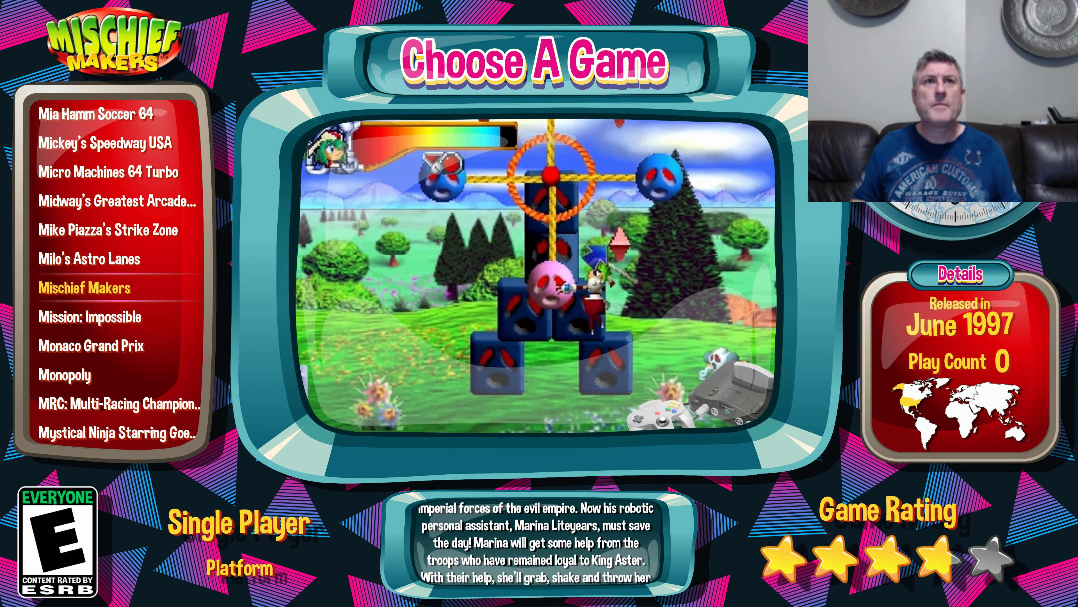
pyautogui.press('Up')
pyautogui.press('Up')
pyautogui.press('Up')
pyautogui.press('Up')
pyautogui.press('Up')
pyautogui.press('Up')
pyautogui.press('Up')
pyautogui.press('Up')
pyautogui.press('Up')
pyautogui.press('Up')
pyautogui.press('Up')
pyautogui.press('Up')
pyautogui.press('Up')
pyautogui.press('Up')
pyautogui.press('Up')
pyautogui.press('Up')
pyautogui.press('Up')
pyautogui.press('Up')
pyautogui.press('Up')
pyautogui.press('Up')
pyautogui.press('Up')
pyautogui.press('Up')
pyautogui.press('Down')
pyautogui.press('Down')
pyautogui.press('Down')
pyautogui.press('Down')
pyautogui.press('Down')
pyautogui.press('Down')
pyautogui.press('Down')
pyautogui.press('Down')
pyautogui.press('Down')
pyautogui.press('Down')
pyautogui.press('Down')
pyautogui.press('Down')
pyautogui.press('Down')
pyautogui.press('Down')
pyautogui.press('Down')
pyautogui.press('Down')
pyautogui.press('Down')
pyautogui.press('Down')
pyautogui.press('Down')
pyautogui.press('Down')
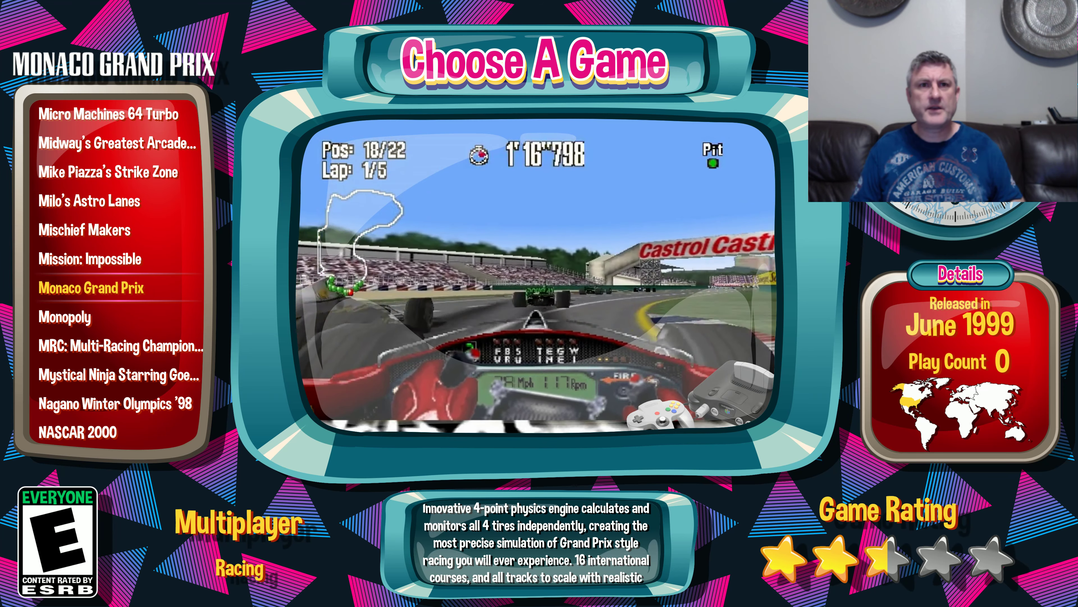
pyautogui.press('Down')
pyautogui.press('Down')
pyautogui.press('Down')
pyautogui.press('Down')
pyautogui.press('Down')
pyautogui.press('Down')
pyautogui.press('Down')
pyautogui.press('Down')
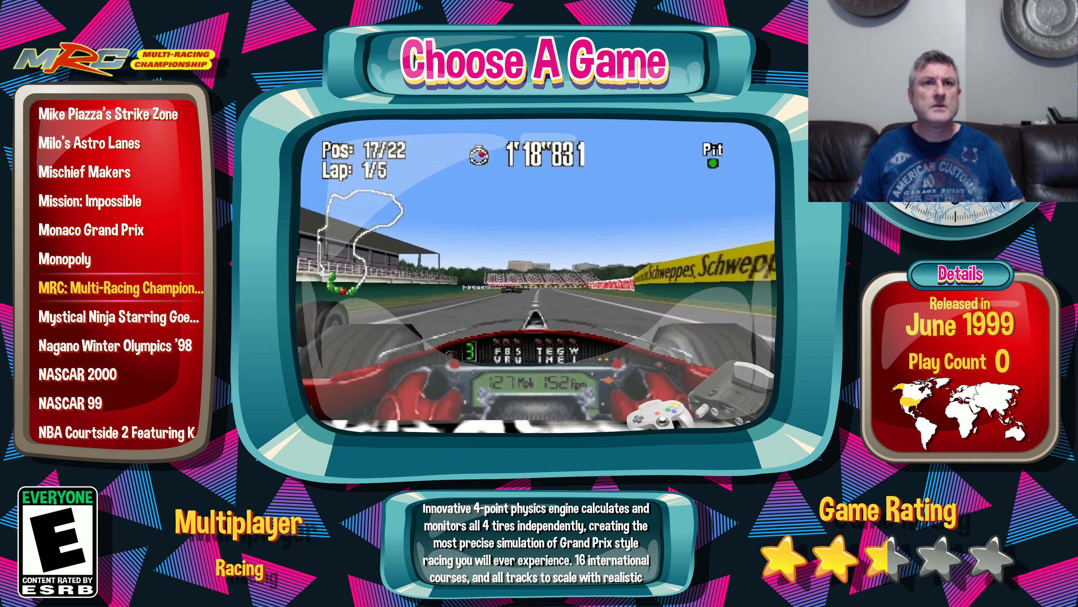
pyautogui.press('Down')
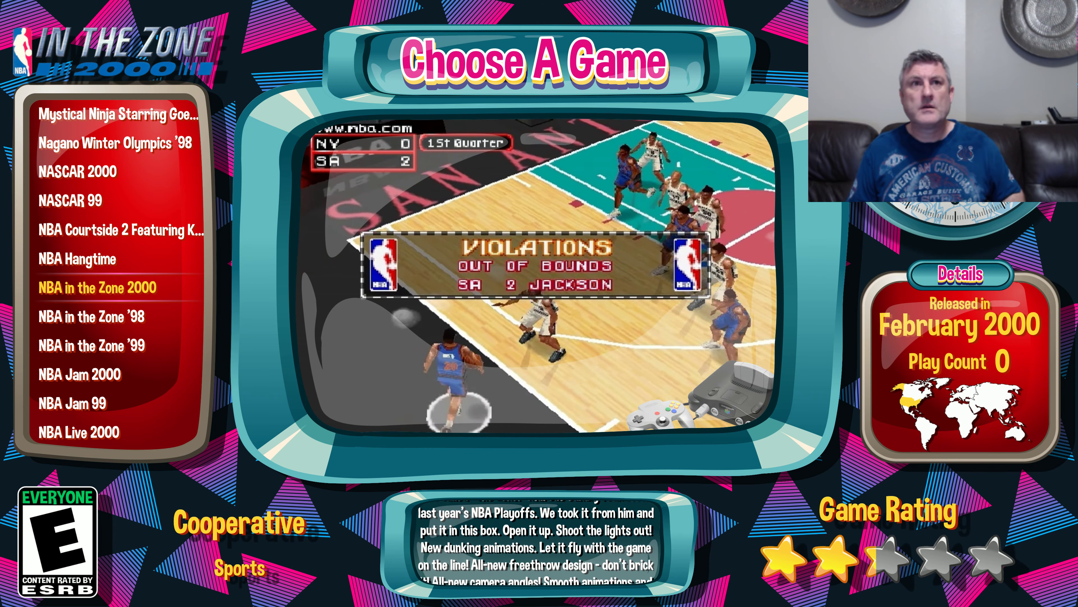
# Step: Change the game view to the horizontal wheel layout and examine the games from NBA in the Zone 2000 to NBA Showtime
pyautogui.press('v')
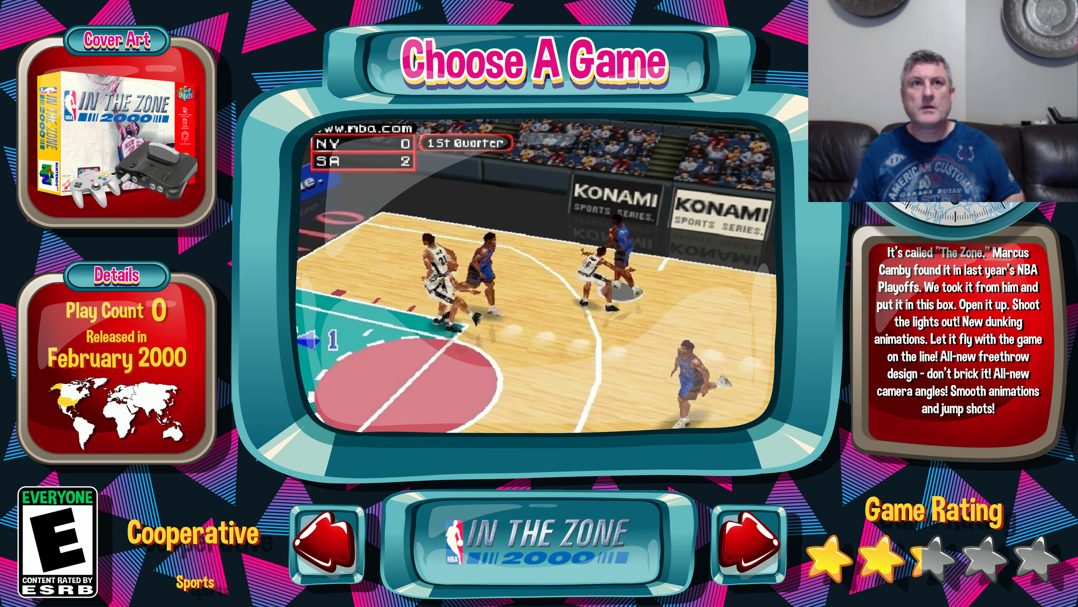
pyautogui.press('Right')
pyautogui.press('Right')
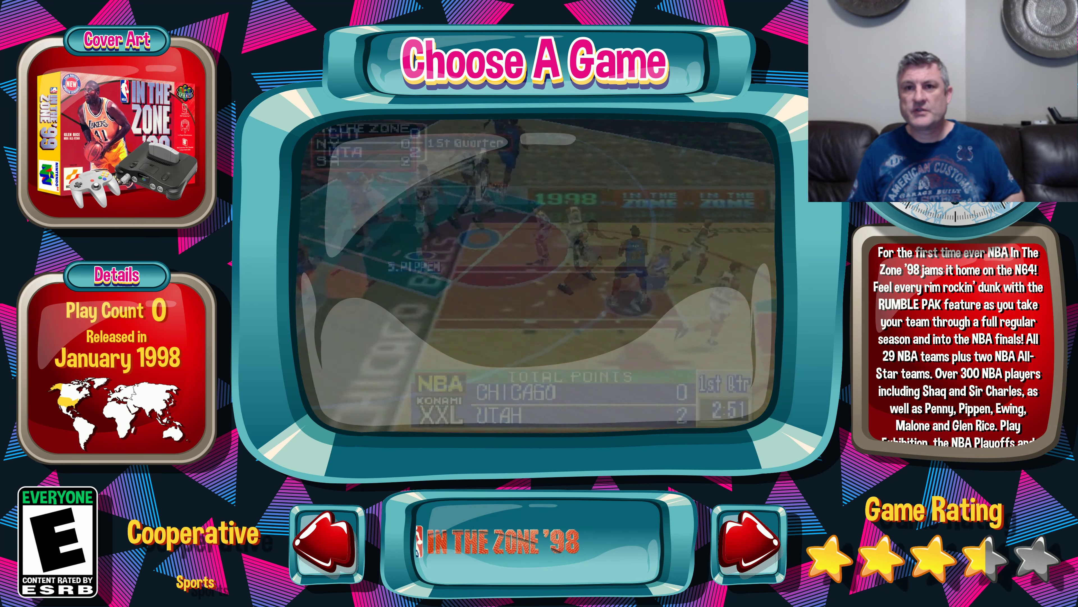
pyautogui.press('Right')
pyautogui.press('Right')
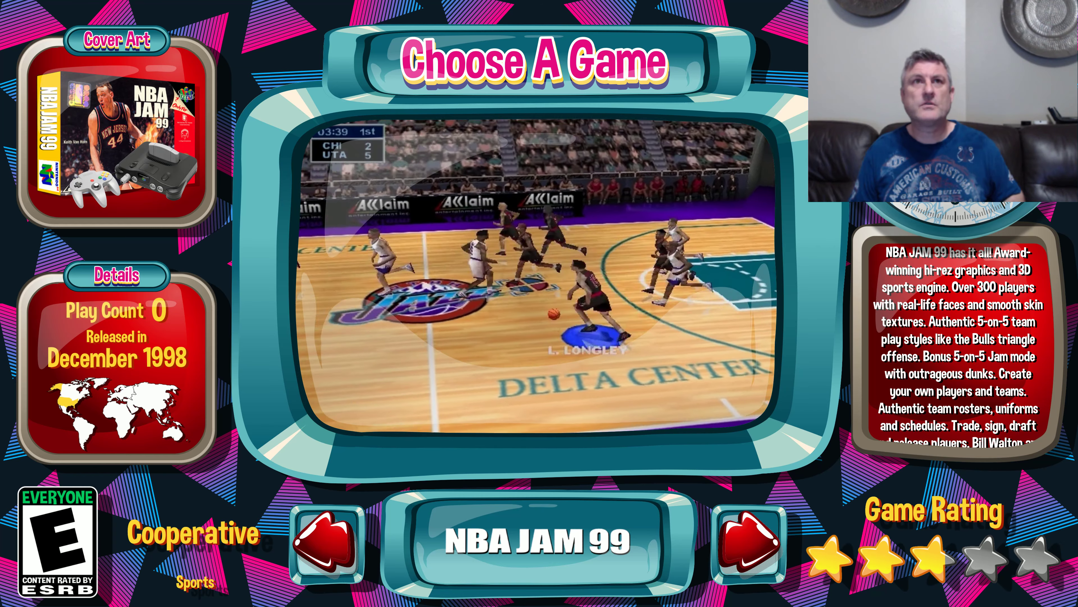
pyautogui.press('Right')
pyautogui.press('Right')
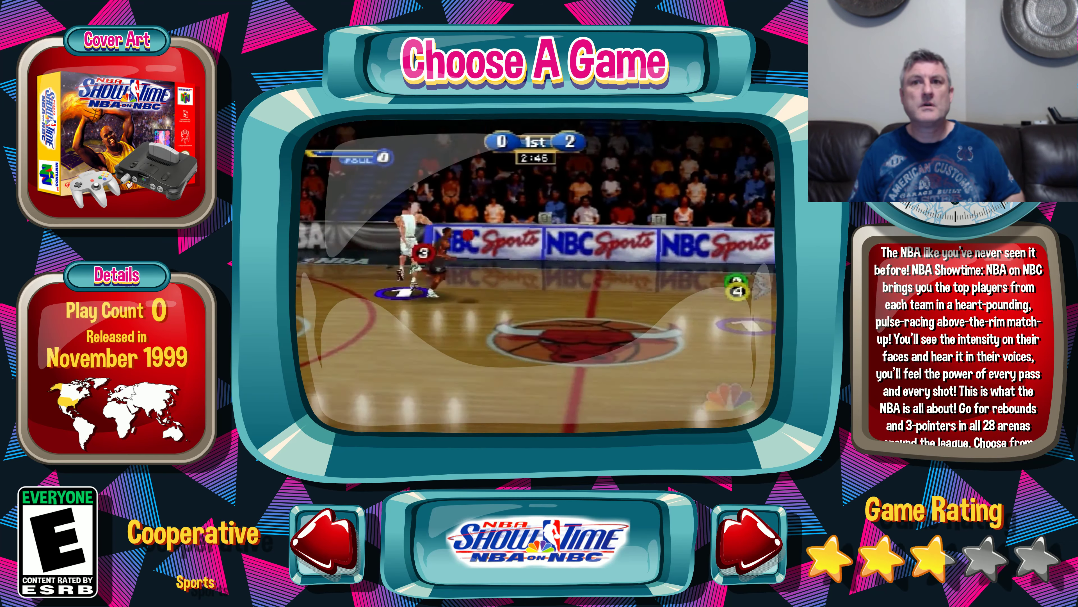
# Step: Change the game view to the cover art wall and browse its rows to NFL Blitz
pyautogui.press('v')
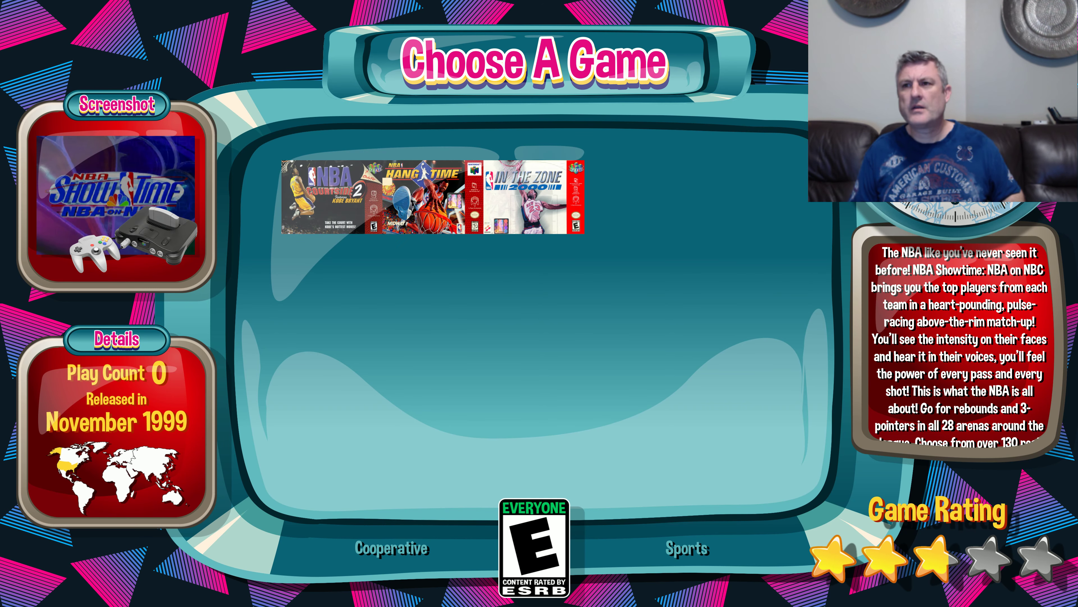
pyautogui.press('Down')
pyautogui.press('Down')
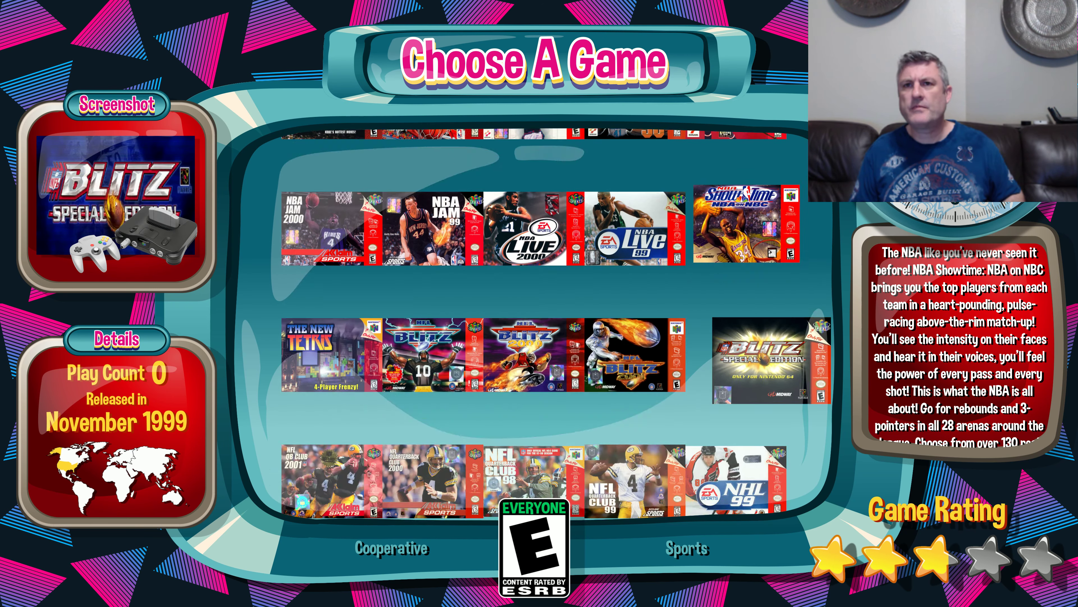
pyautogui.press('Up')
pyautogui.press('Left')
pyautogui.press('Left')
pyautogui.press('Left')
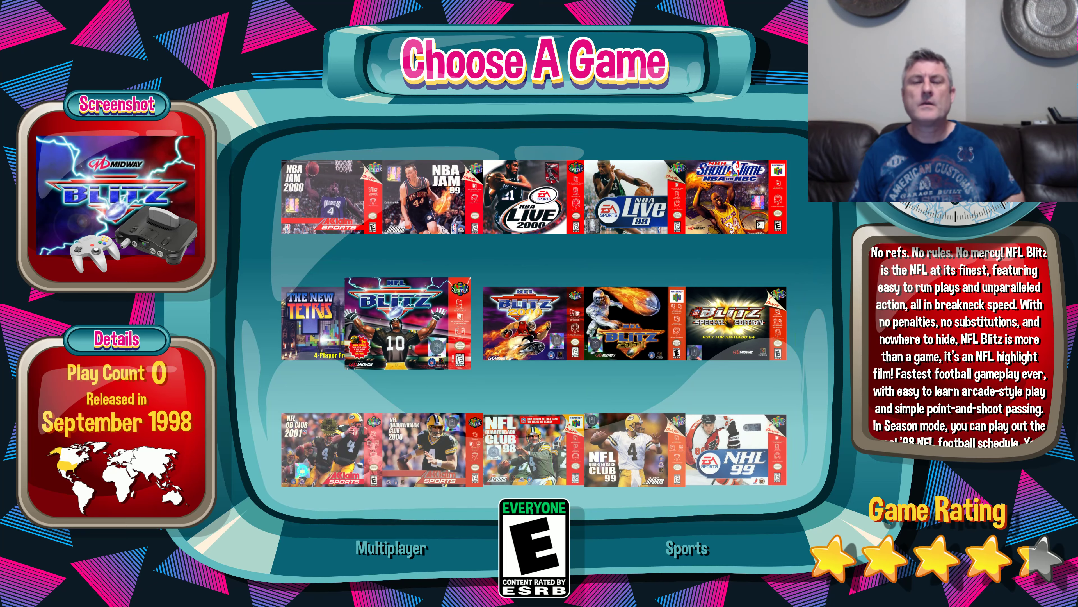
# Step: Switch the Nintendo 64 games back to the text list view, and open the list of all games from the system options
pyautogui.press('v')
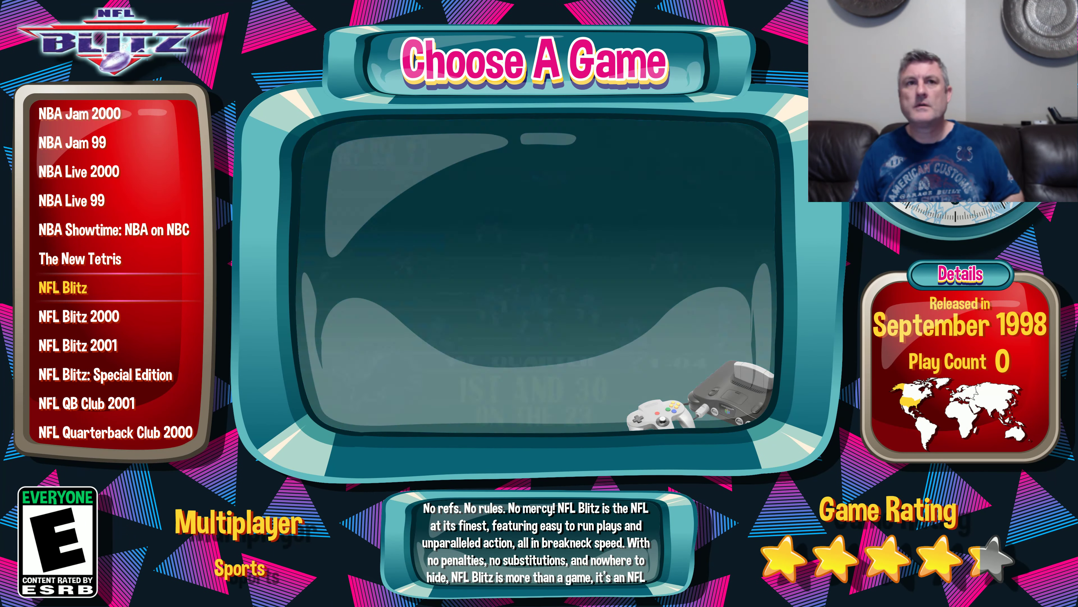
pyautogui.press('Escape')
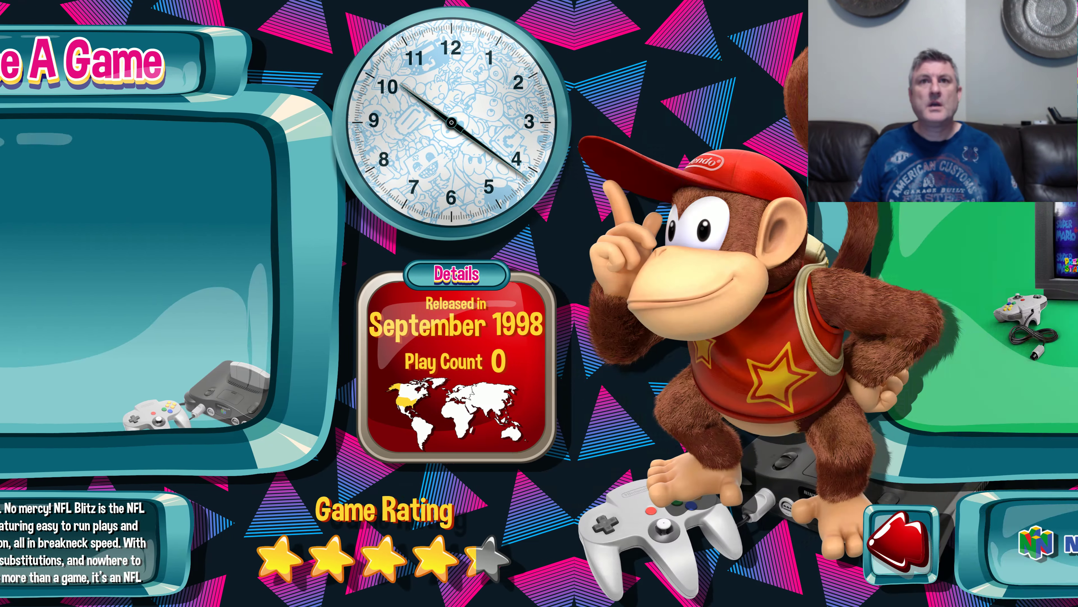
pyautogui.press('Escape')
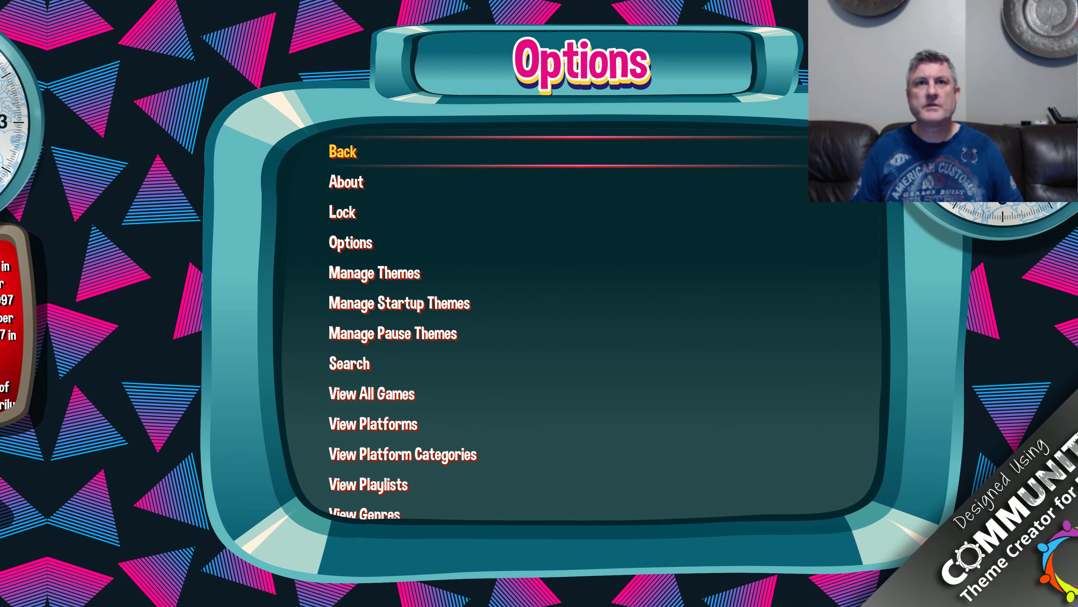
pyautogui.press('Down')
pyautogui.press('Up')
pyautogui.press('Up')
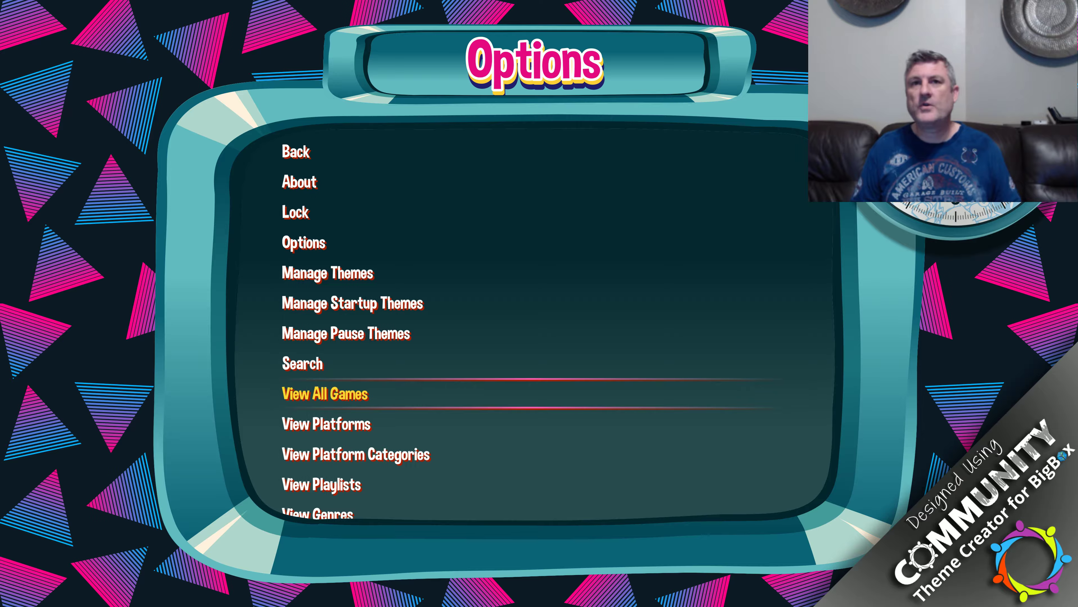
pyautogui.press('Return')
# Step: Examine how games from different platforms display in the all-games list, and return to platform selection
pyautogui.press('Down')
pyautogui.press('Down')
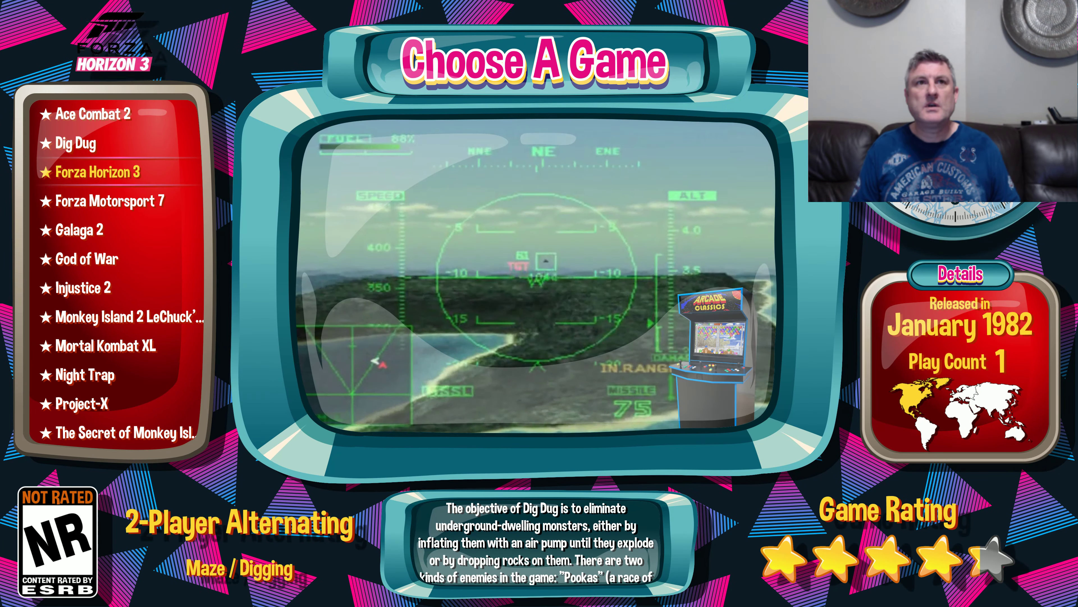
pyautogui.press('Down')
pyautogui.press('Down')
pyautogui.press('Down')
pyautogui.press('Down')
pyautogui.press('Down')
pyautogui.press('Down')
pyautogui.press('Down')
pyautogui.press('Down')
pyautogui.press('Down')
pyautogui.press('Down')
pyautogui.press('Down')
pyautogui.press('Down')
pyautogui.press('Down')
pyautogui.press('Down')
pyautogui.press('Down')
pyautogui.press('Down')
pyautogui.press('Down')
pyautogui.press('Down')
pyautogui.press('Down')
pyautogui.press('Down')
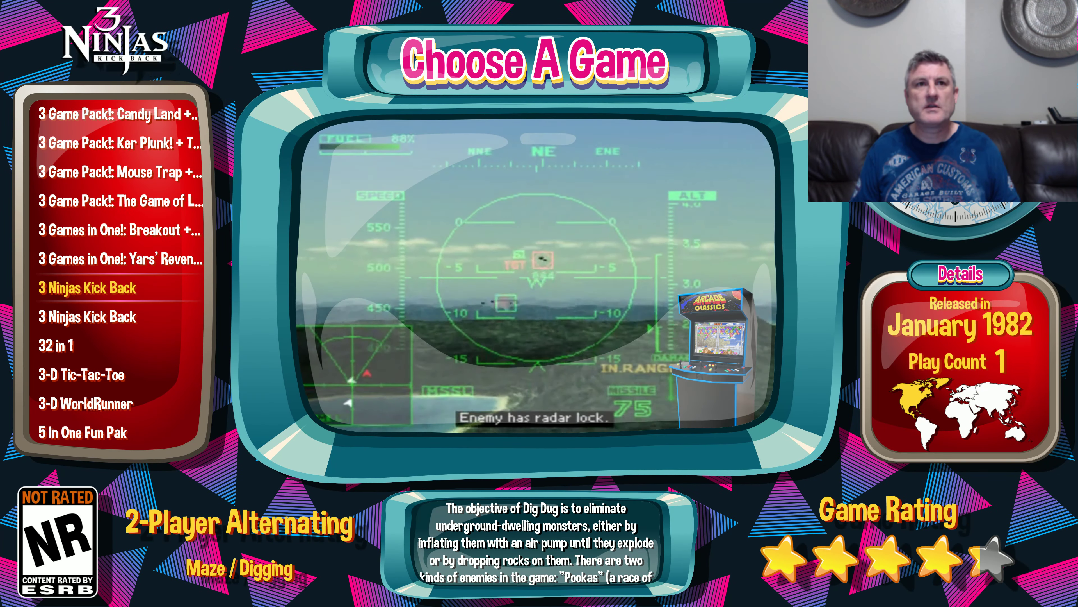
pyautogui.press('Down')
pyautogui.press('Down')
pyautogui.press('Down')
pyautogui.press('Down')
pyautogui.press('Down')
pyautogui.press('Down')
pyautogui.press('Down')
pyautogui.press('Down')
pyautogui.press('Down')
pyautogui.press('Down')
pyautogui.press('Down')
pyautogui.press('Down')
pyautogui.press('Down')
pyautogui.press('Down')
pyautogui.press('Down')
pyautogui.press('Down')
pyautogui.press('Down')
pyautogui.press('Down')
pyautogui.press('Down')
pyautogui.press('Down')
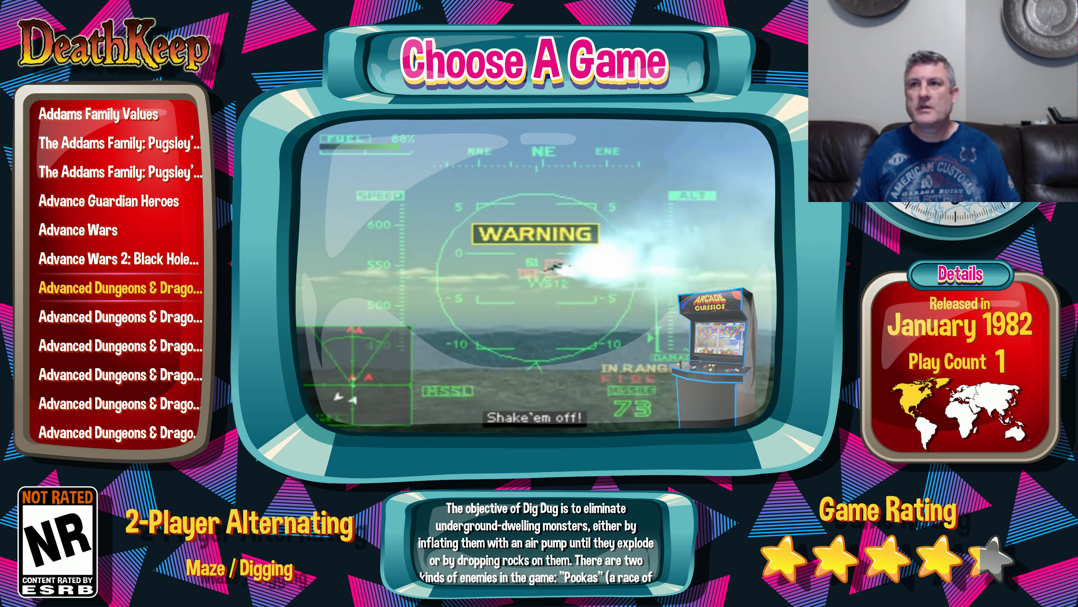
pyautogui.press('Up')
pyautogui.press('Up')
pyautogui.press('Up')
pyautogui.press('Up')
pyautogui.press('Up')
pyautogui.press('Up')
pyautogui.press('Up')
pyautogui.press('Up')
pyautogui.press('Up')
pyautogui.press('Up')
pyautogui.press('Up')
pyautogui.press('Up')
pyautogui.press('Up')
pyautogui.press('Up')
pyautogui.press('Up')
pyautogui.press('Up')
pyautogui.press('Up')
pyautogui.press('Up')
pyautogui.press('Up')
pyautogui.press('Up')
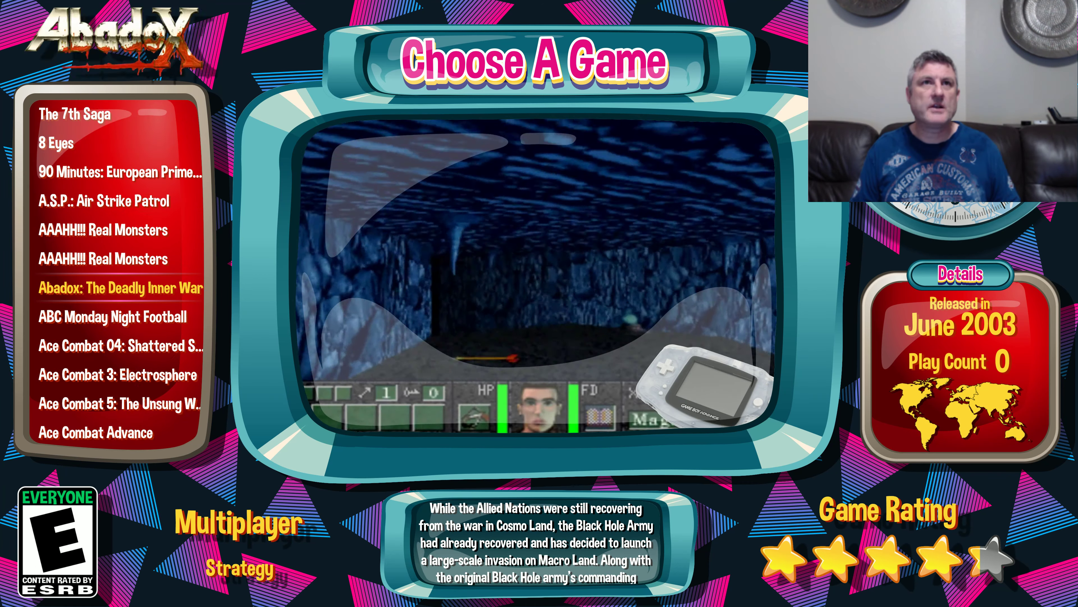
pyautogui.press('Up')
pyautogui.press('Up')
pyautogui.press('Up')
pyautogui.press('Up')
pyautogui.press('Up')
pyautogui.press('Up')
pyautogui.press('Up')
pyautogui.press('Up')
pyautogui.press('Up')
pyautogui.press('Up')
pyautogui.press('Up')
pyautogui.press('Up')
pyautogui.press('Up')
pyautogui.press('Up')
pyautogui.press('Up')
pyautogui.press('Up')
pyautogui.press('Up')
pyautogui.press('Up')
pyautogui.press('Up')
pyautogui.press('Up')
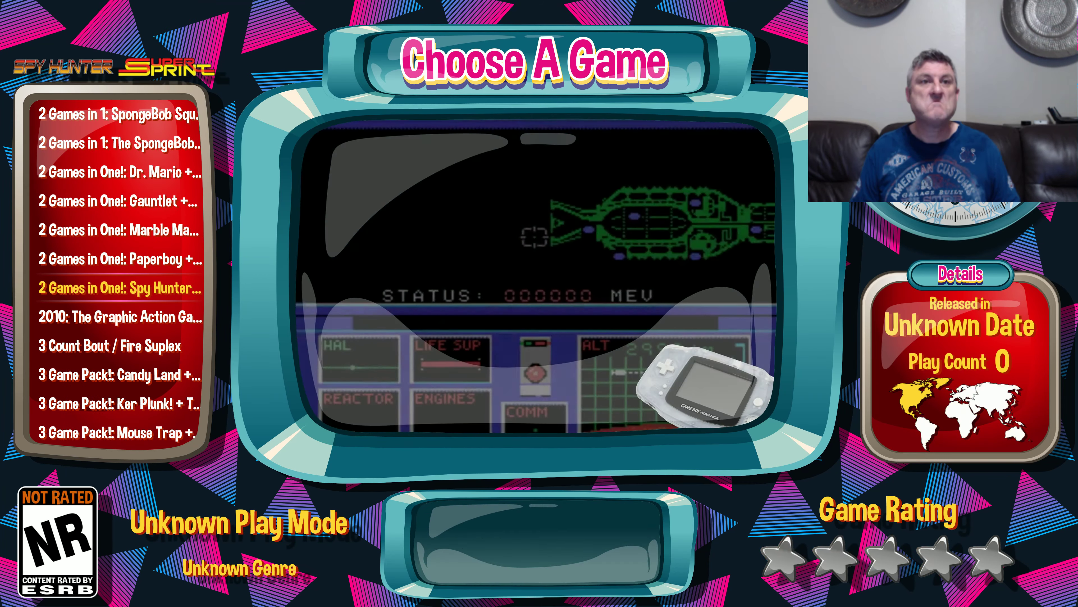
pyautogui.press('Up')
pyautogui.press('Up')
pyautogui.press('Up')
pyautogui.press('Up')
pyautogui.press('Up')
pyautogui.press('Up')
pyautogui.press('Up')
pyautogui.press('Up')
pyautogui.press('Up')
pyautogui.press('Up')
pyautogui.press('Up')
pyautogui.press('Up')
pyautogui.press('Escape')
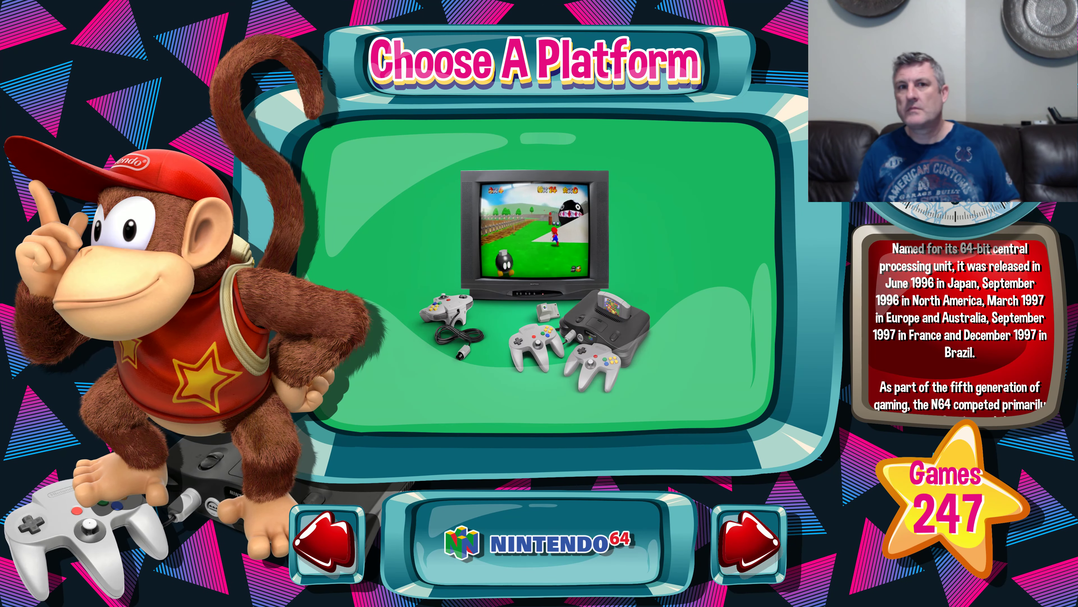
# Step: Look through the available view choices in the system options and return to the platforms view
pyautogui.press('Escape')
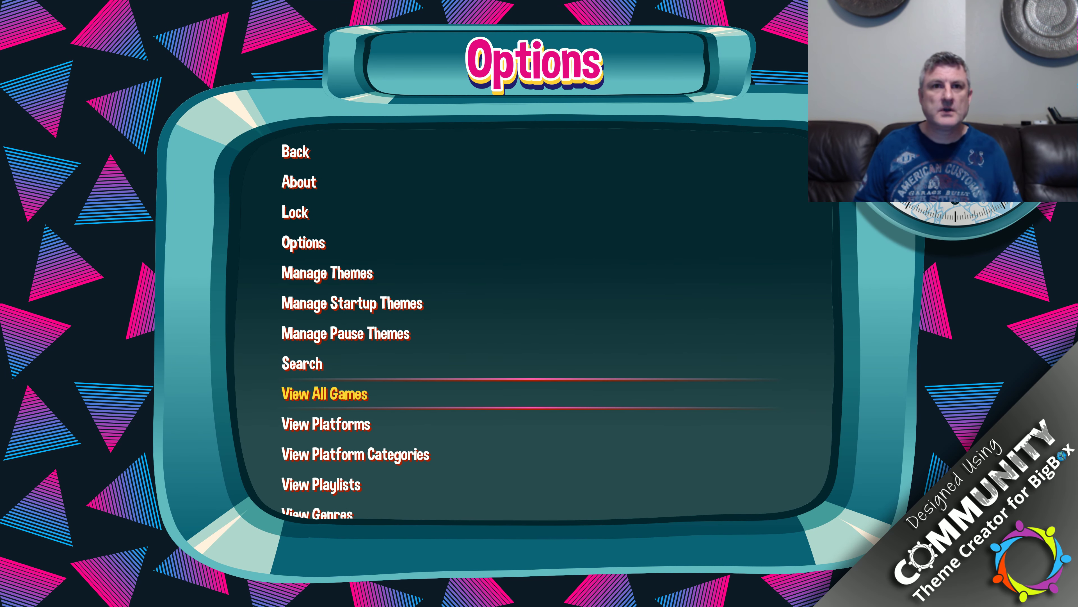
pyautogui.press('Down')
pyautogui.press('Down')
pyautogui.press('Down')
pyautogui.press('Down')
pyautogui.press('Down')
pyautogui.press('Down')
pyautogui.press('Down')
pyautogui.press('Down')
pyautogui.press('Down')
pyautogui.press('Down')
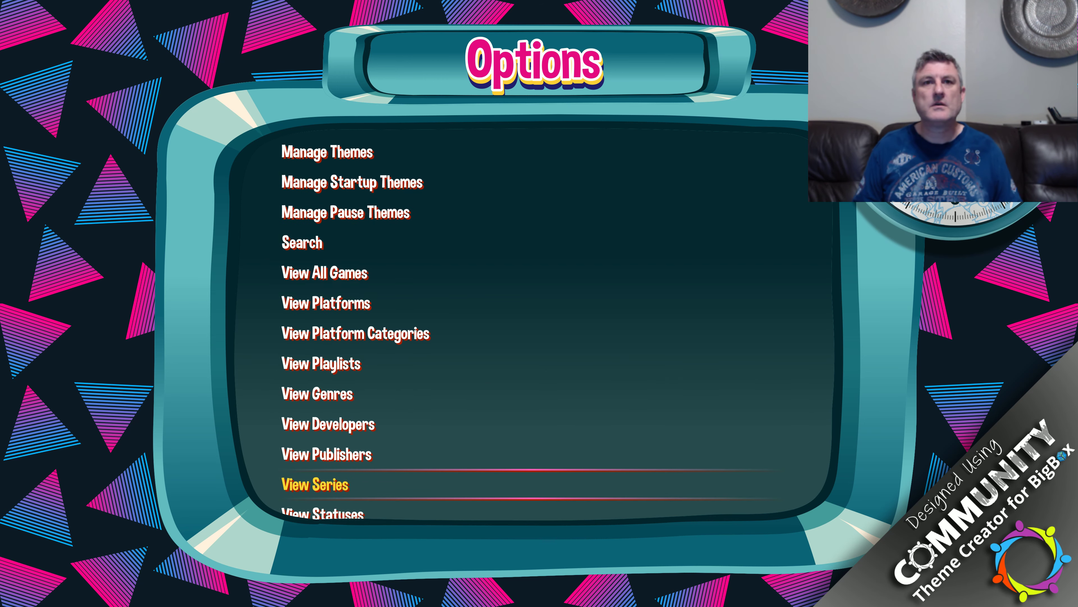
pyautogui.press('Down')
pyautogui.press('Down')
pyautogui.press('Down')
pyautogui.press('Down')
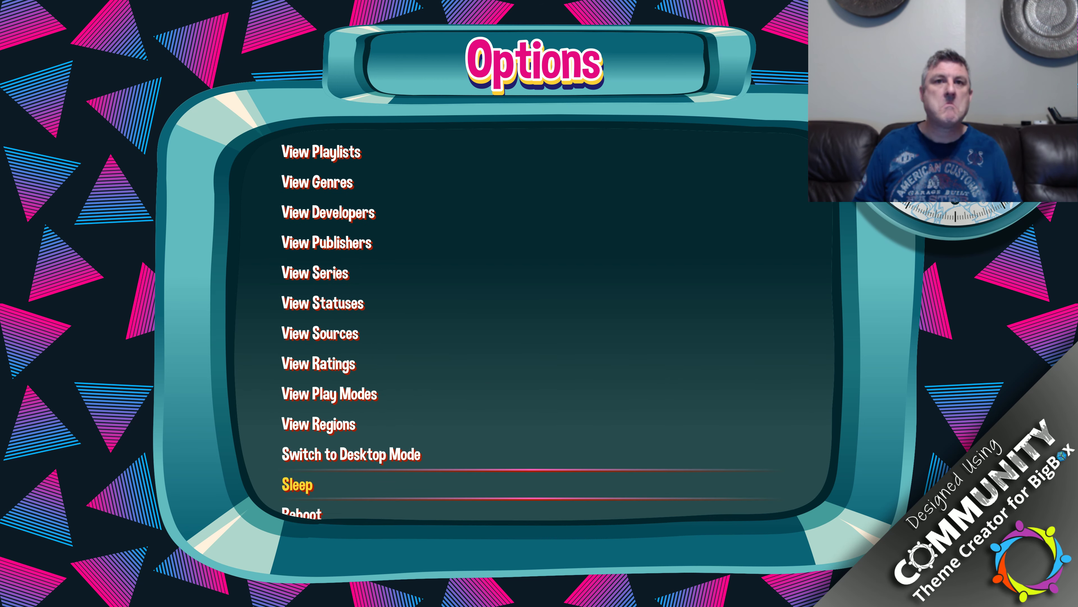
pyautogui.press('Up')
pyautogui.press('Up')
pyautogui.press('Up')
pyautogui.press('Up')
pyautogui.press('Up')
pyautogui.press('Up')
pyautogui.press('Up')
pyautogui.press('Up')
pyautogui.press('Up')
pyautogui.press('Up')
pyautogui.press('Up')
pyautogui.press('Up')
pyautogui.press('Up')
pyautogui.press('Up')
pyautogui.press('Up')
pyautogui.press('Up')
pyautogui.press('Up')
pyautogui.press('Up')
pyautogui.press('Up')
pyautogui.press('Up')
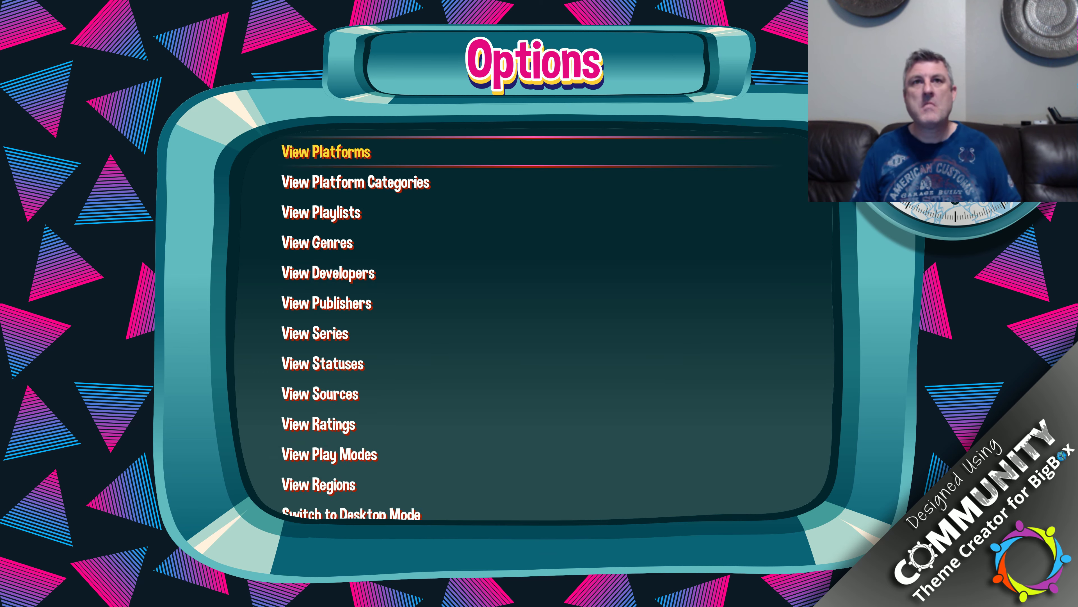
pyautogui.press('Return')
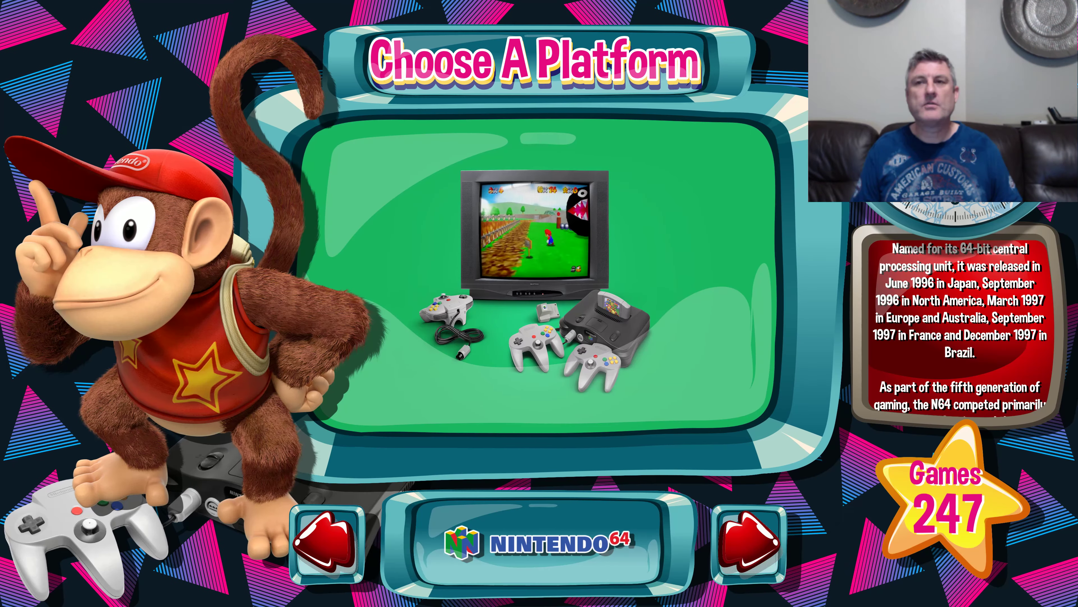
# Step: Exit Big Box to the Windows desktop
pyautogui.press('Escape')
pyautogui.press('Up')
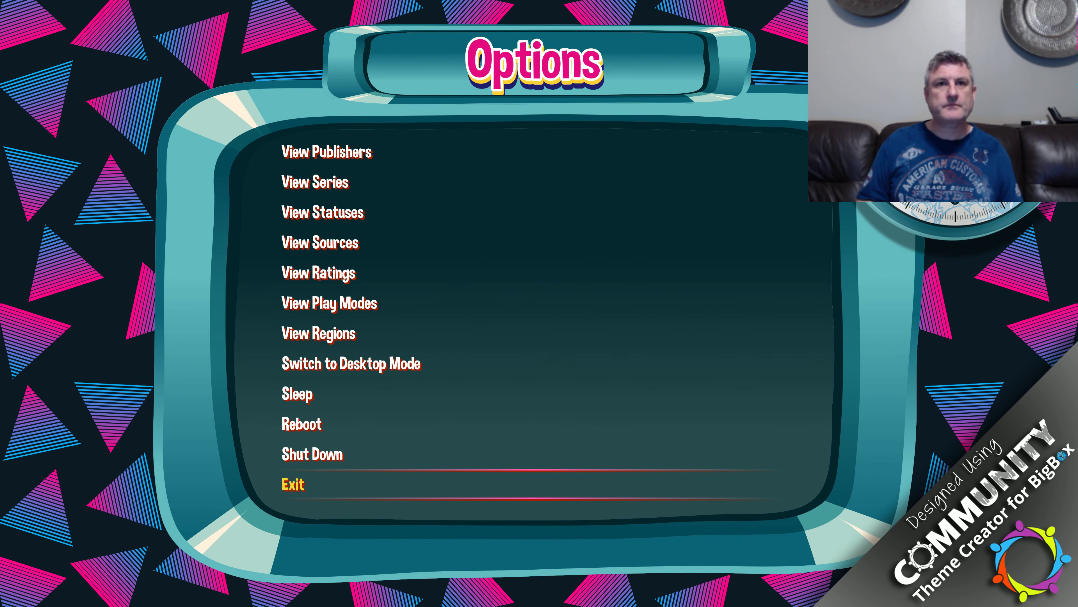
pyautogui.press('Return')
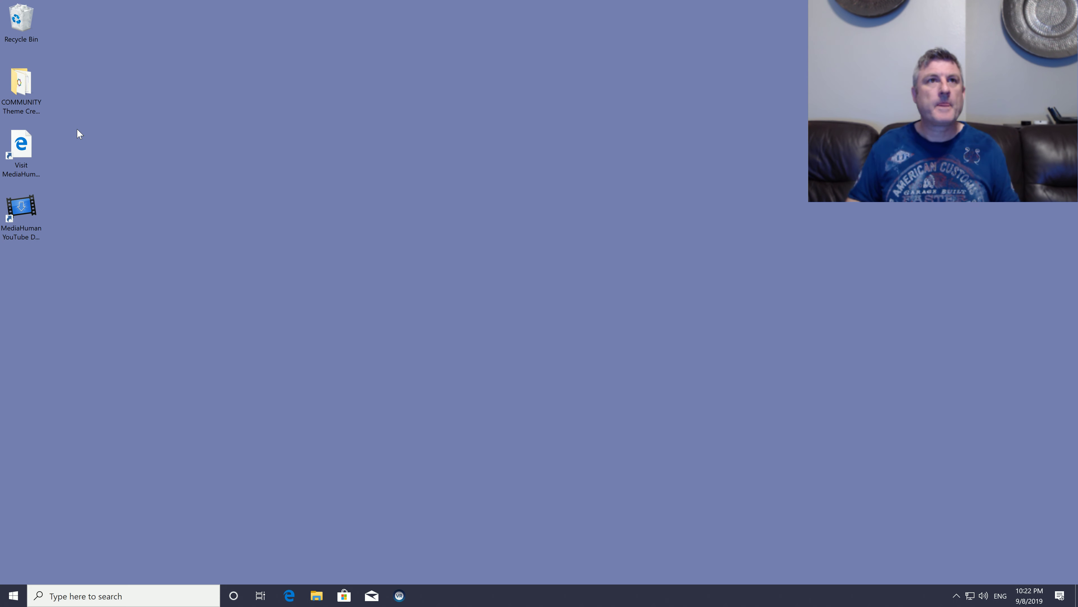
# Step: Open the COMMUNITY Theme Creator for BigBox folder from the desktop and launch the COMMUNITY Theme Creator for BigBox application
pyautogui.doubleClick(40, 88)
pyautogui.click(215, 250)
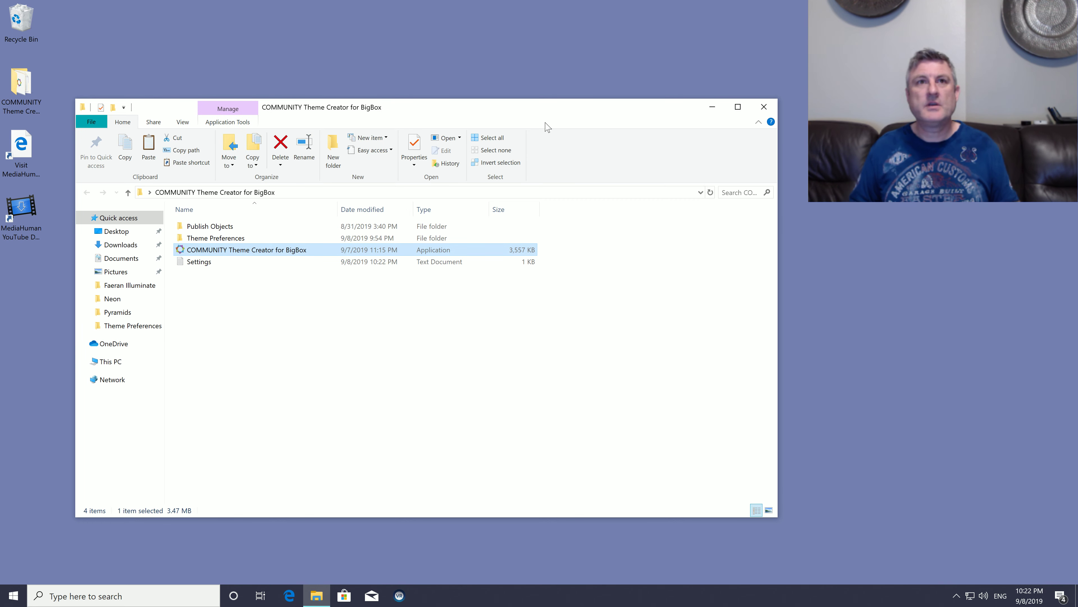
pyautogui.press('Return')
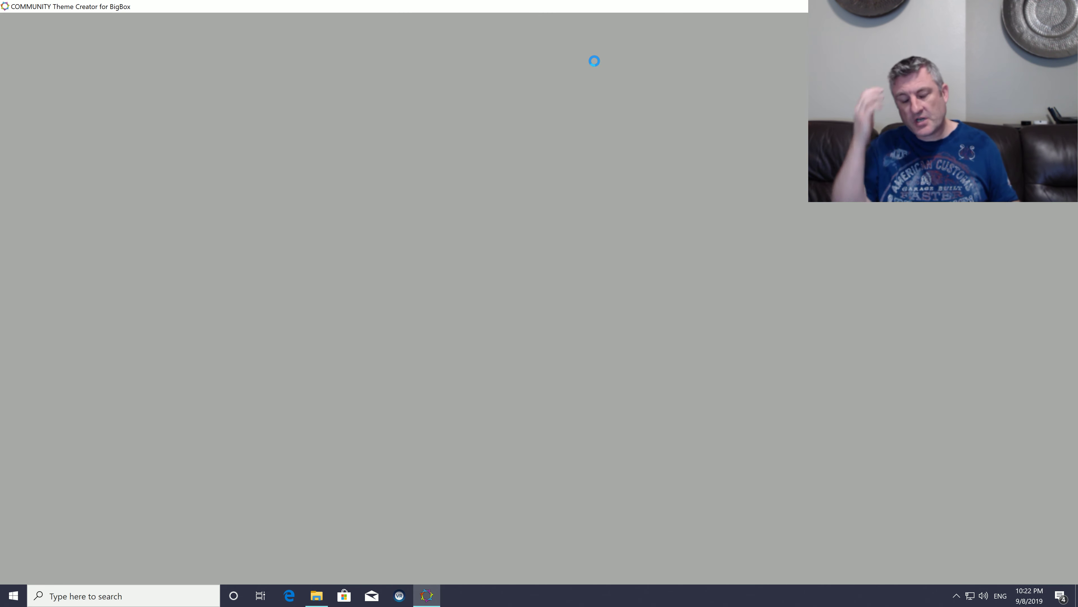